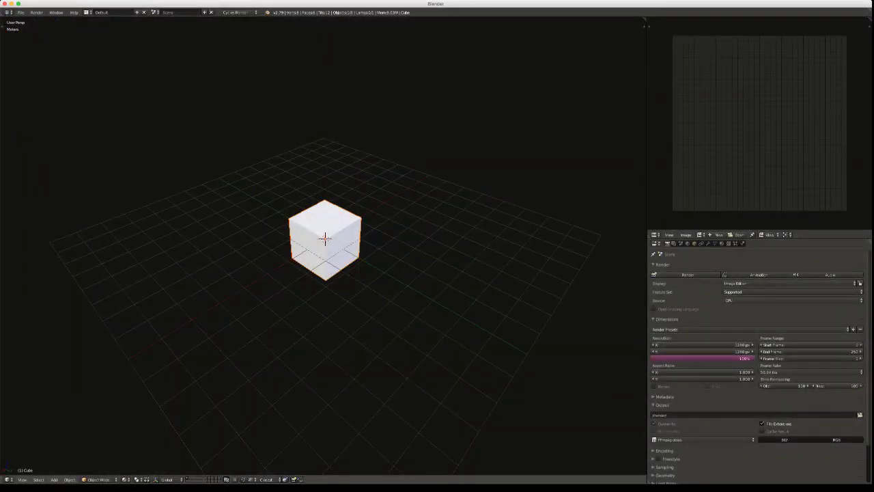
Delete the default cube and add a new mesh cube in its place
key(x)
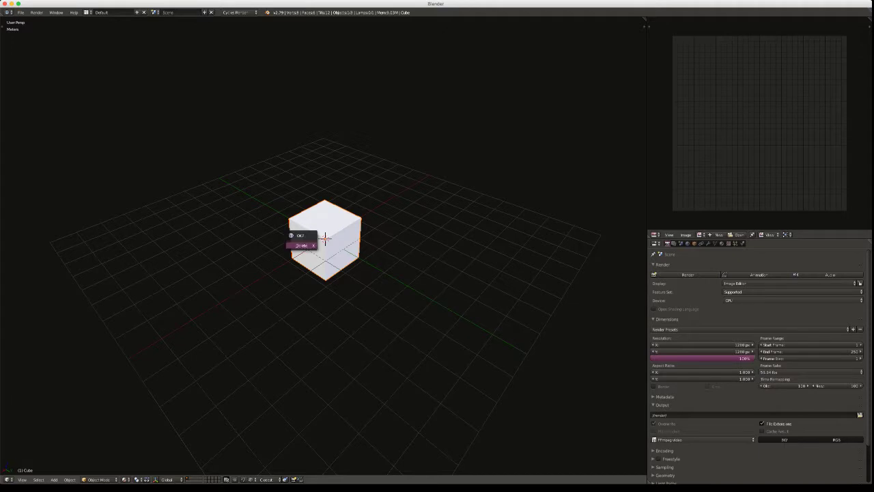
click(301, 247)
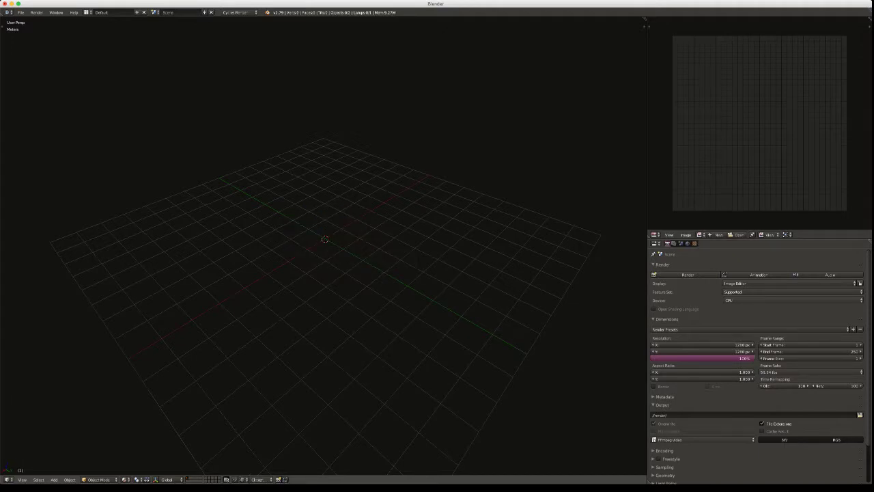
key(shift+a)
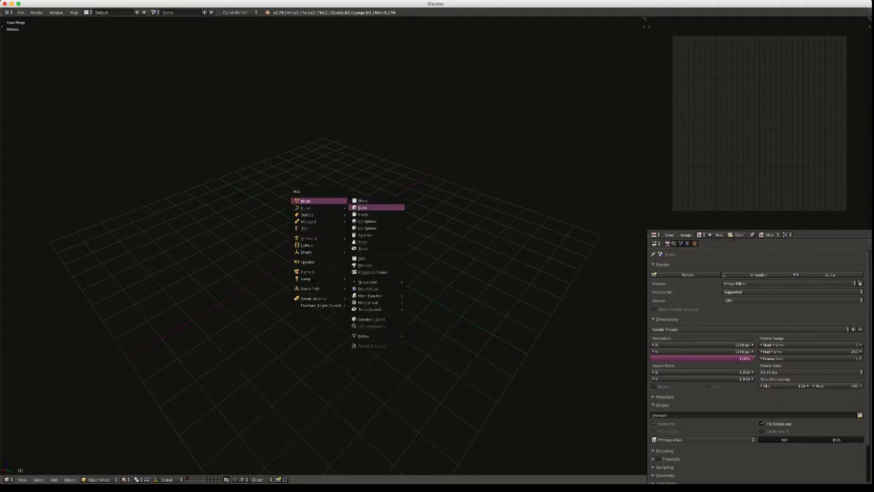
click(371, 207)
In Edit Mode, delete all of the cube's vertices and add a fresh cube to the emptied mesh
key(Tab)
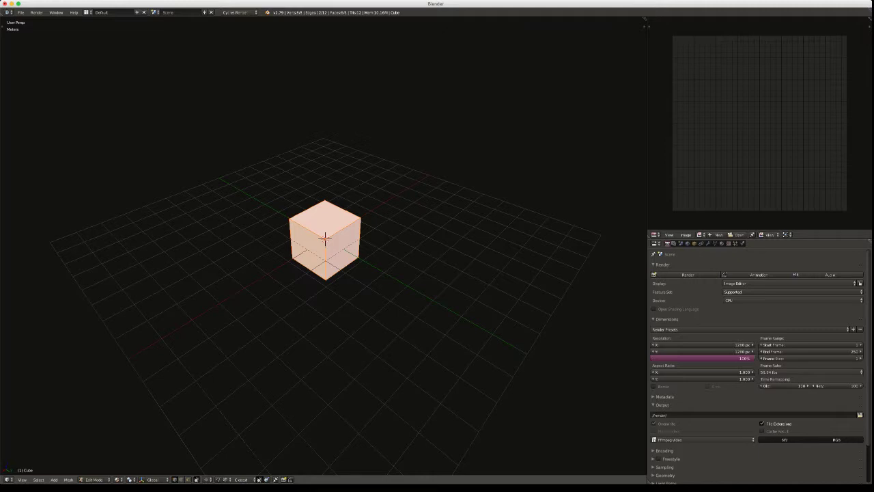
key(alt+m)
key(x)
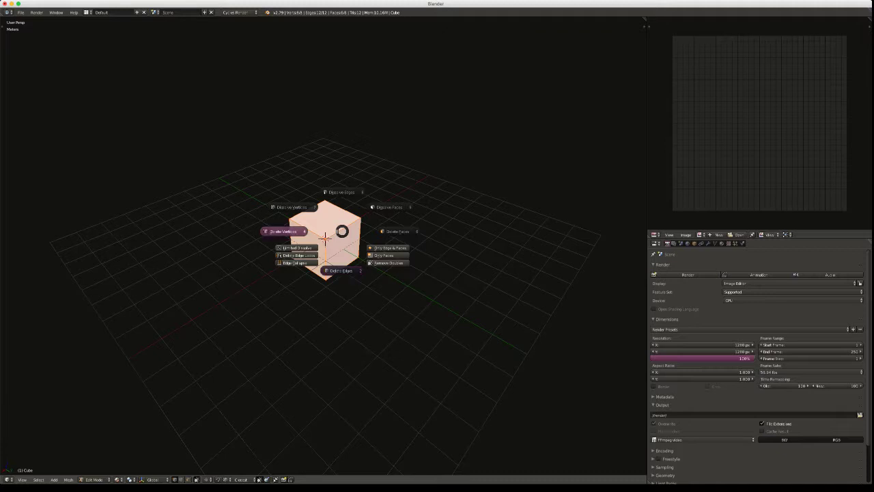
key(Return)
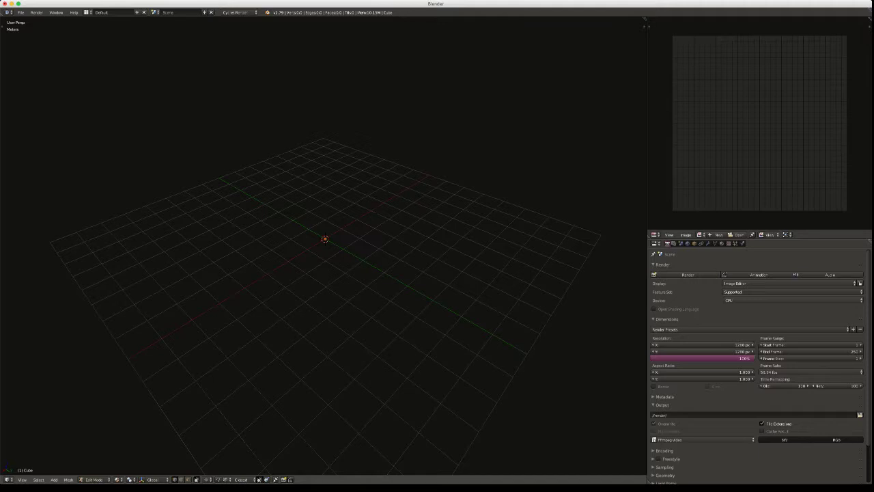
key(shift+a)
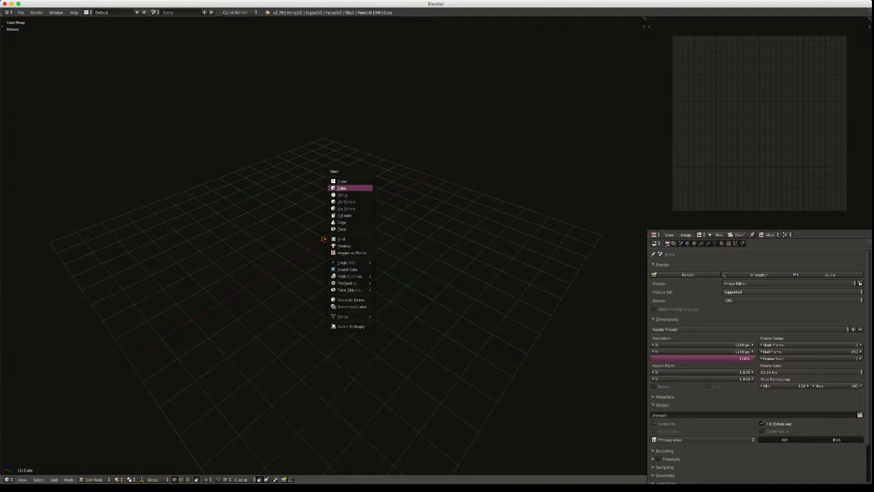
click(341, 188)
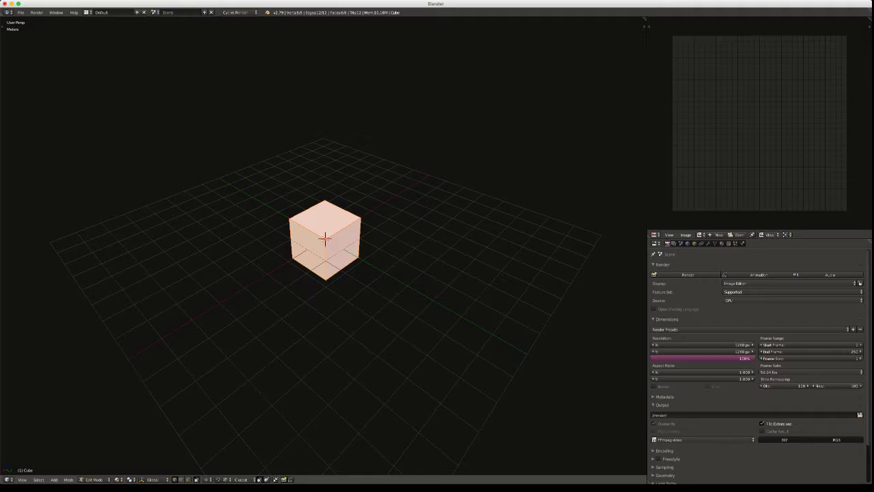
Scale the cube down to a small block and raise it along Z above the object's origin
key(s)
click(350, 219)
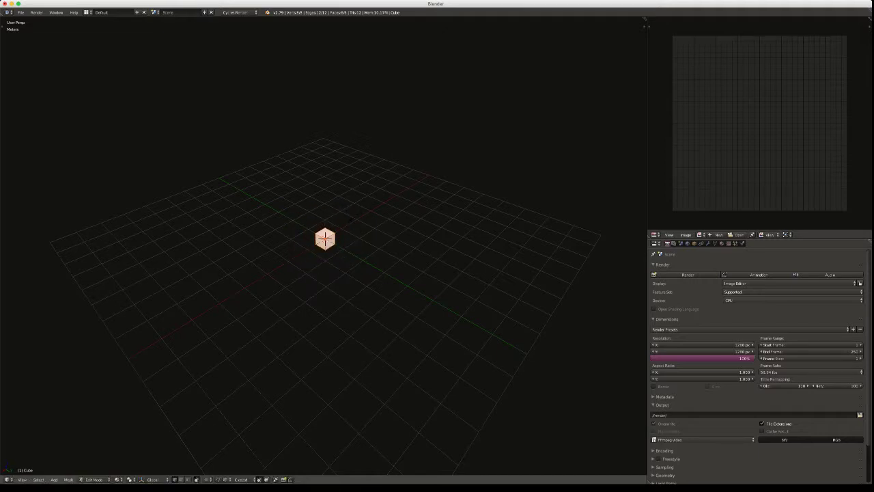
key(g)
key(z)
click(350, 185)
Scale the small block slightly narrower along X and wider along Y
middle_drag(350, 185, 416, 183)
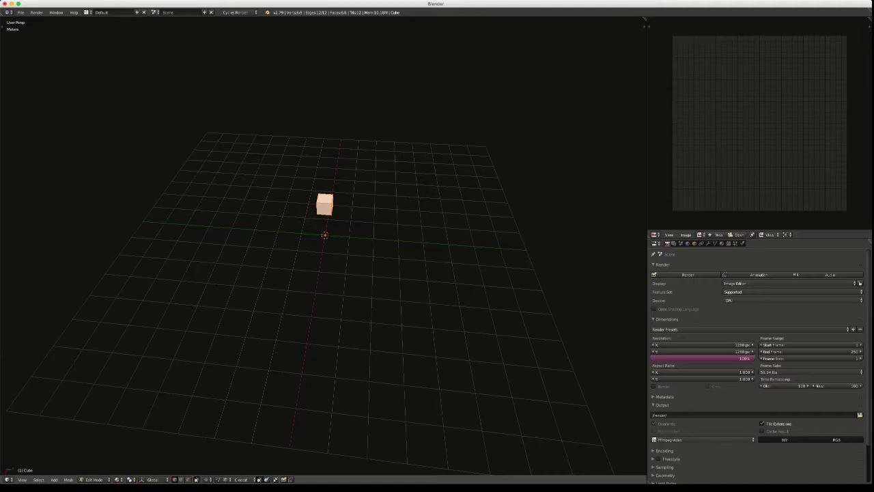
key(s)
key(x)
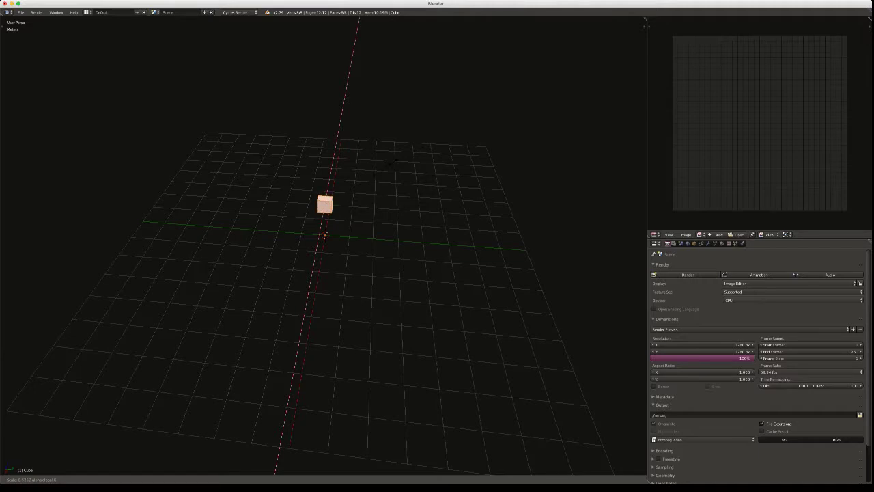
click(329, 202)
key(s)
key(y)
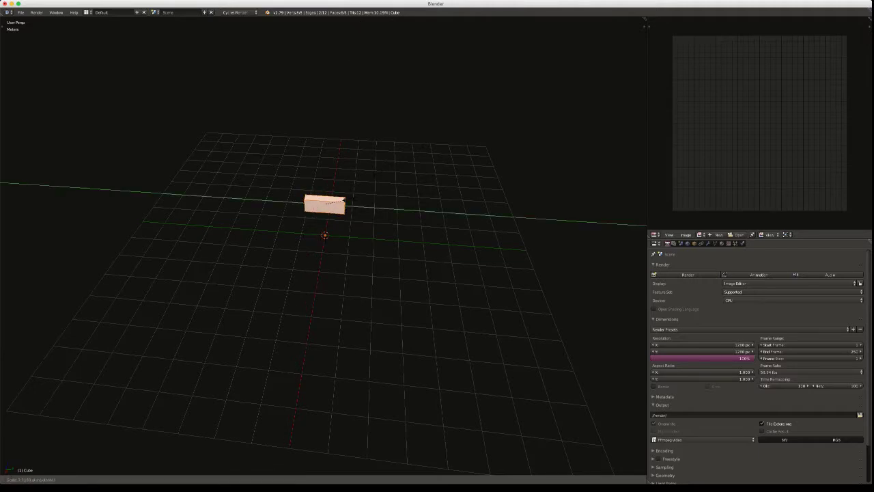
click(334, 202)
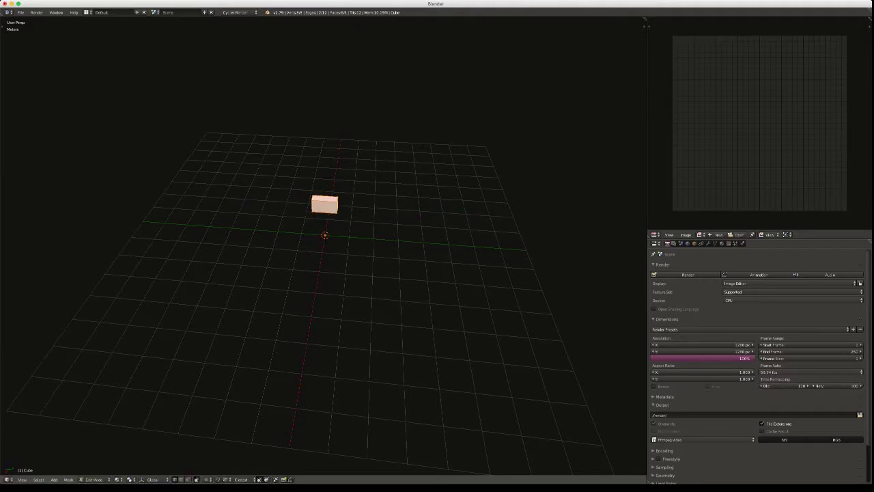
In face selection, raise the block's top face along Z to form a tall column
key(ctrl+Tab)
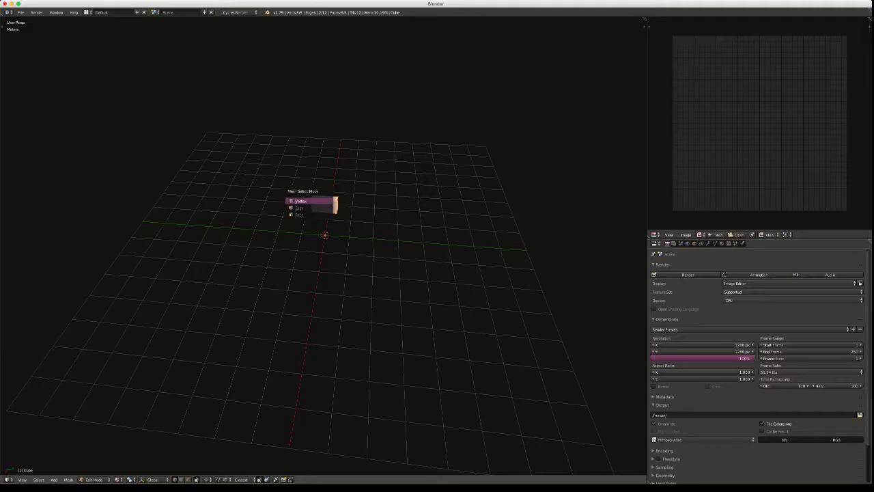
key(Return)
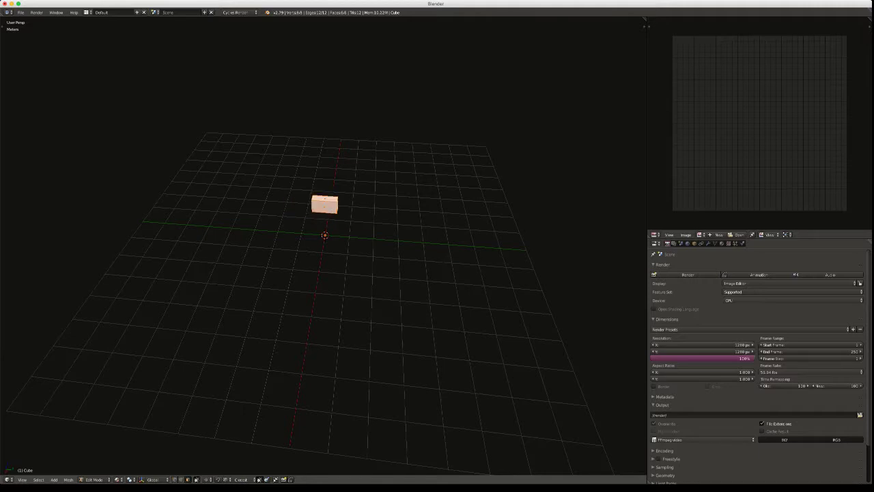
right_click(324, 198)
key(g)
key(z)
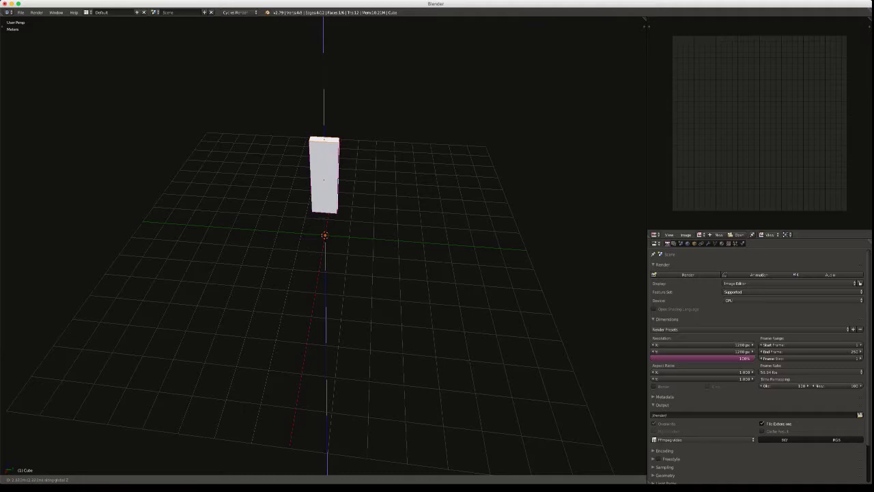
key(Return)
mouse_move(410, 308)
middle_down()
mouse_move(410, 226)
mouse_move(423, 226)
mouse_move(424, 215)
middle_up()
key(r)
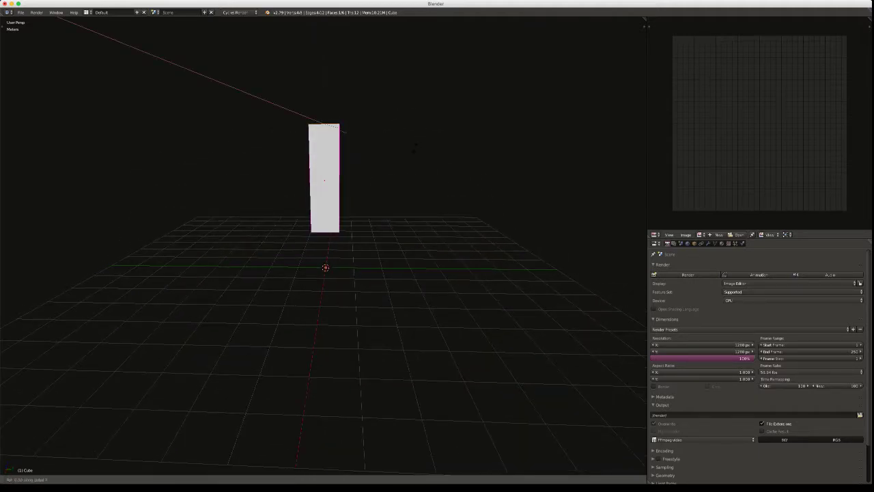
key(x)
key(Escape)
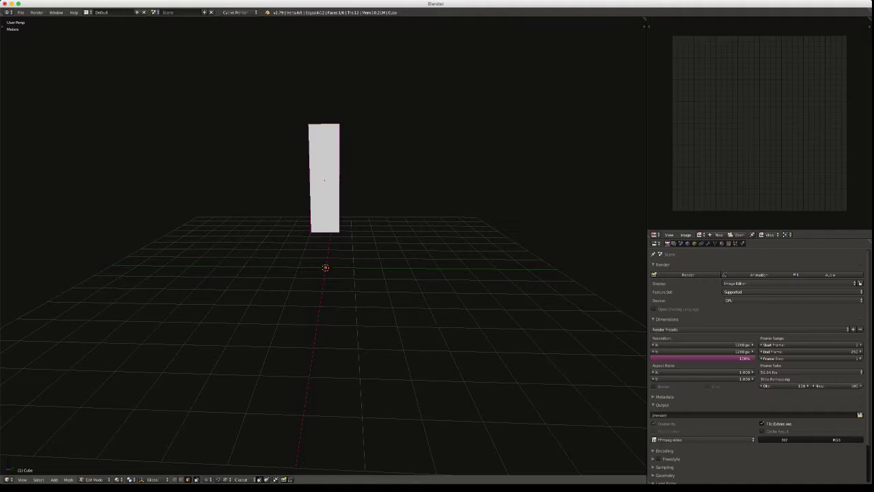
In edge selection, raise one short top edge of the column along Z to give it a slanted top
key(ctrl+Tab)
click(372, 168)
middle_drag(372, 168, 410, 157)
right_click(325, 125)
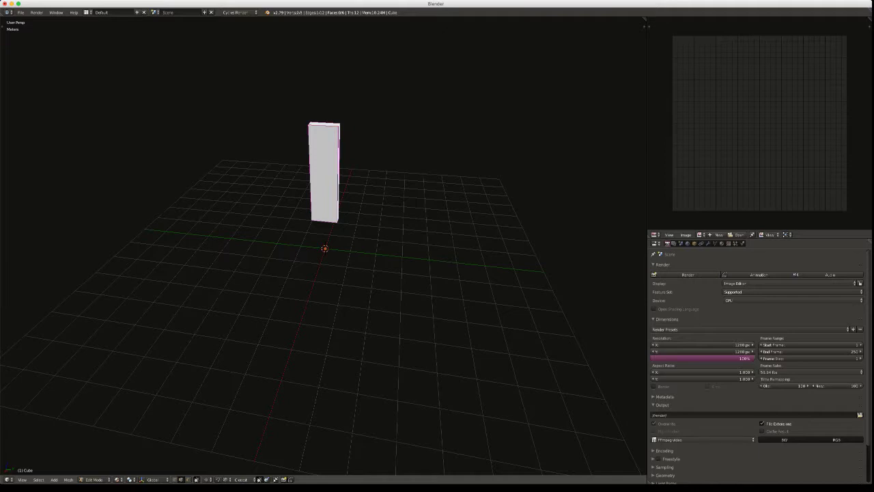
key(g)
key(z)
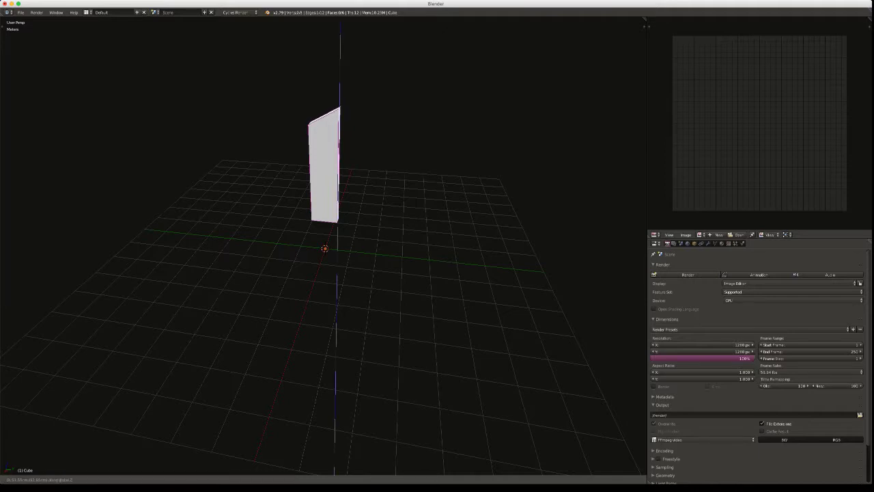
key(Return)
Cut an edge loop around the column's narrow sides, midway through its thickness, and switch to vertex selection
middle_drag(409, 171, 369, 170)
key(ctrl+Tab)
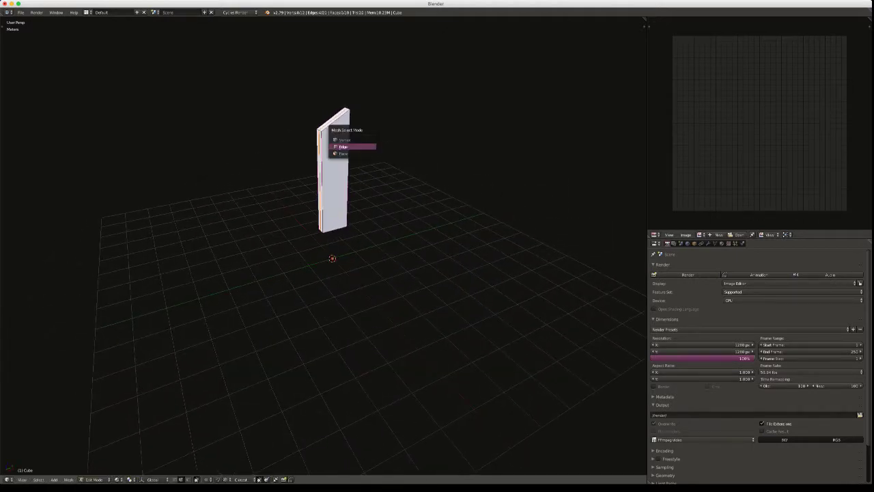
key(Return)
Try to edge-slide the outline edges of the column's broad face
right_click(321, 178)
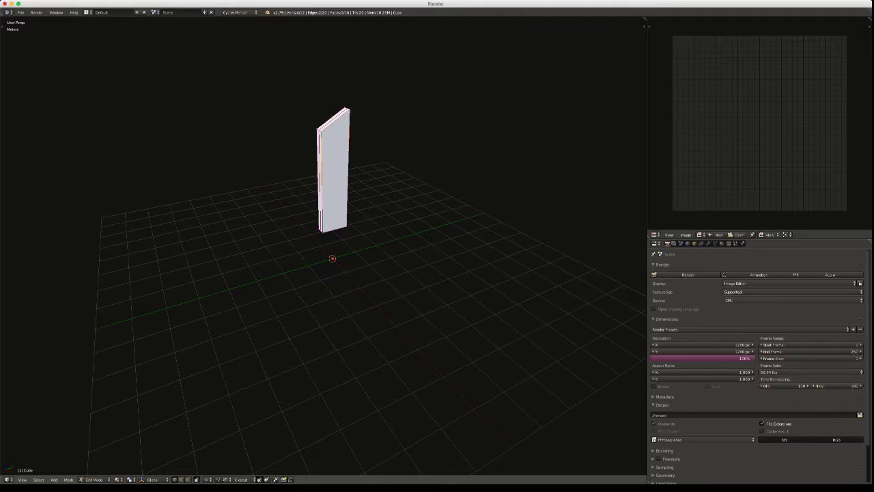
shift+right_click(323, 222)
key(g)
key(g)
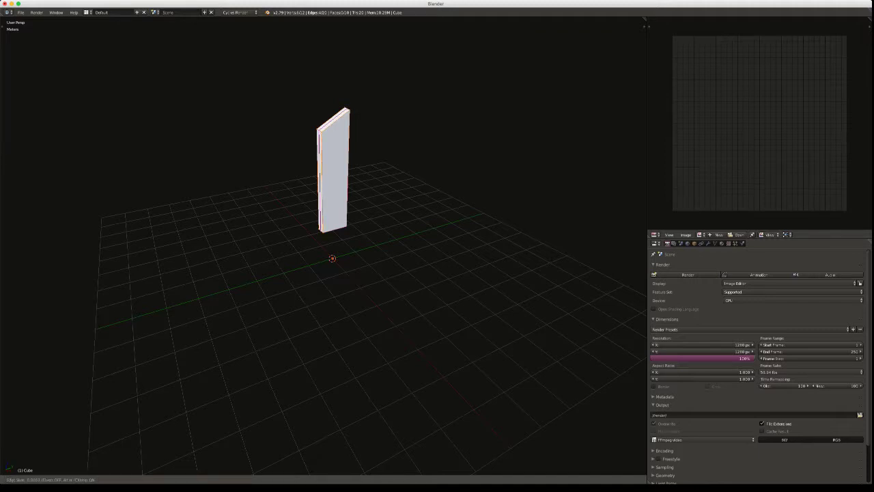
key(Return)
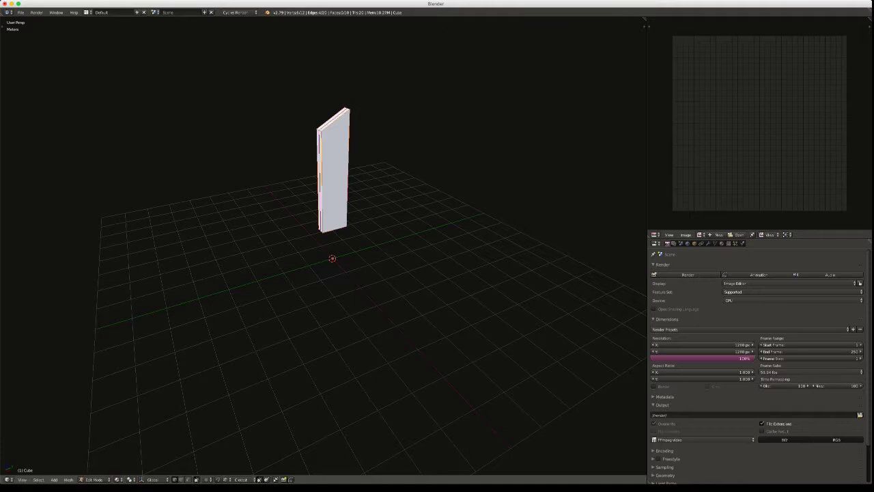
Edge-slide the vertical and slanted top edges of the broad face inward to form a bevel
key(a)
right_click(322, 174)
key(g)
key(g)
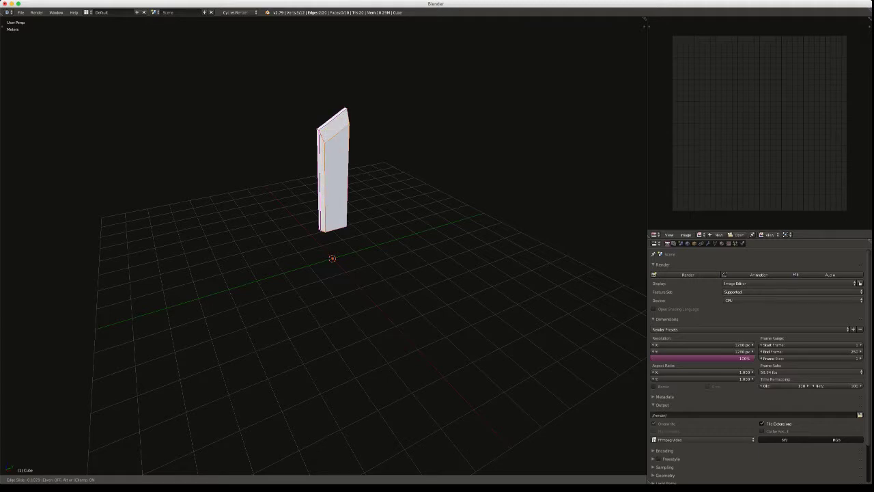
key(Return)
Move the shorter vertical edge of the bevelled face along Z
key(KP_1)
middle_drag(327, 245, 385, 287)
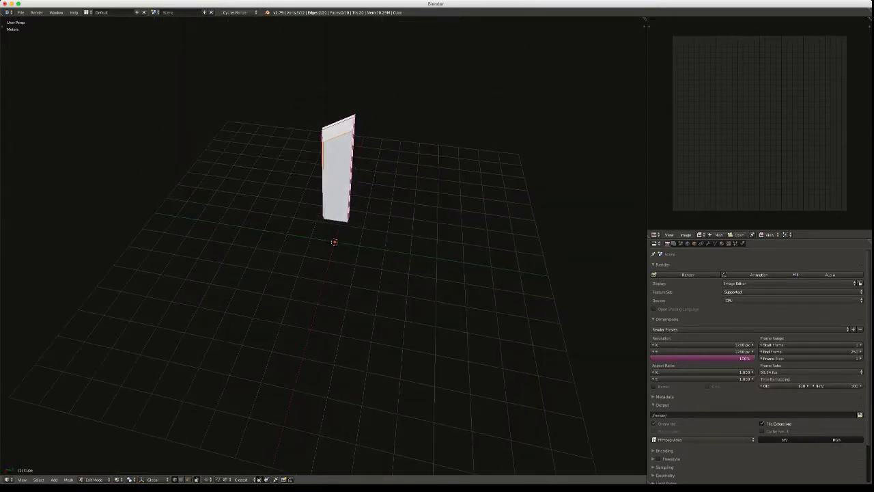
right_click(324, 211)
key(g)
key(z)
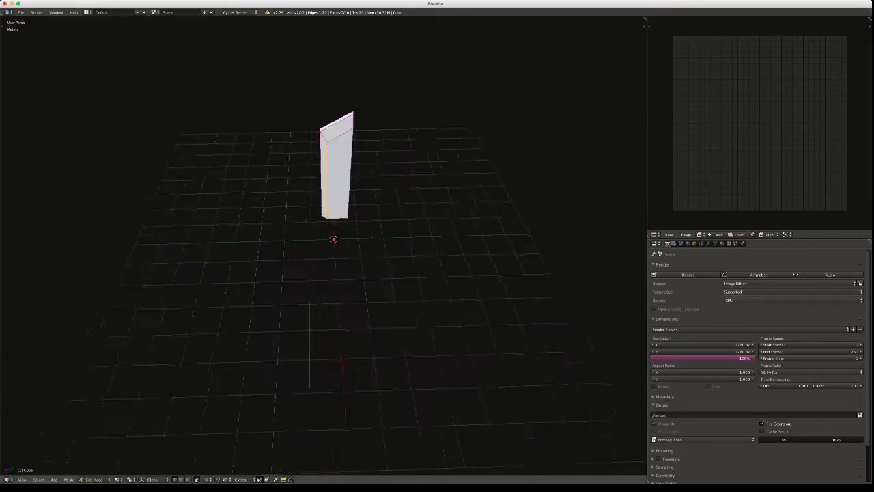
middle_drag(324, 245, 312, 224)
In face selection, select the column's flat back face and delete its vertices
key(KP_Decimal)
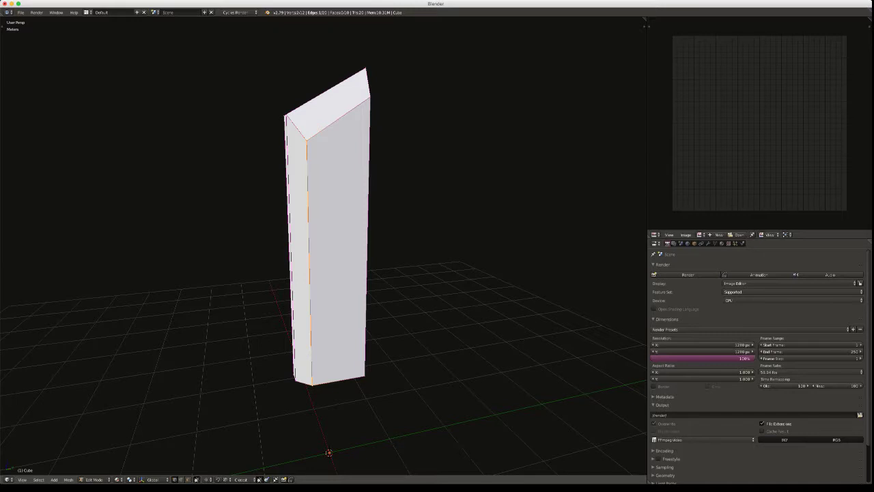
middle_drag(307, 246, 420, 255)
key(a)
key(ctrl+Tab)
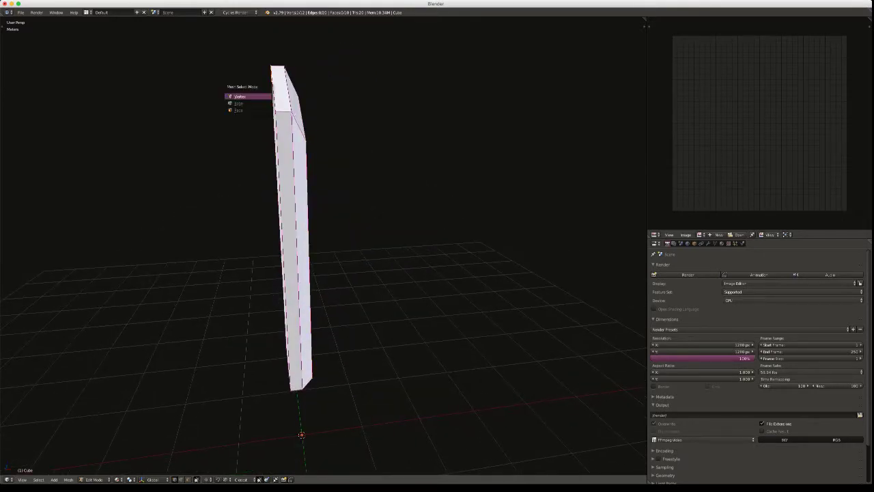
click(247, 110)
middle_drag(226, 311, 289, 301)
right_click(288, 299)
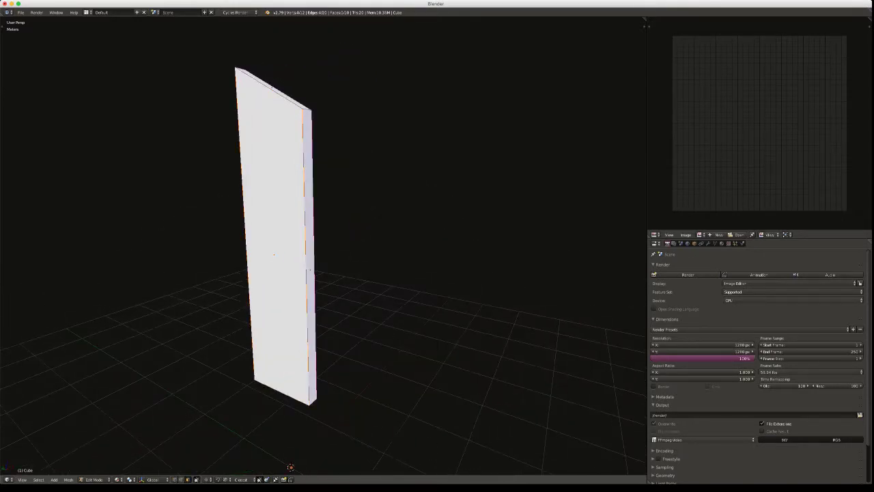
key(x)
click(231, 298)
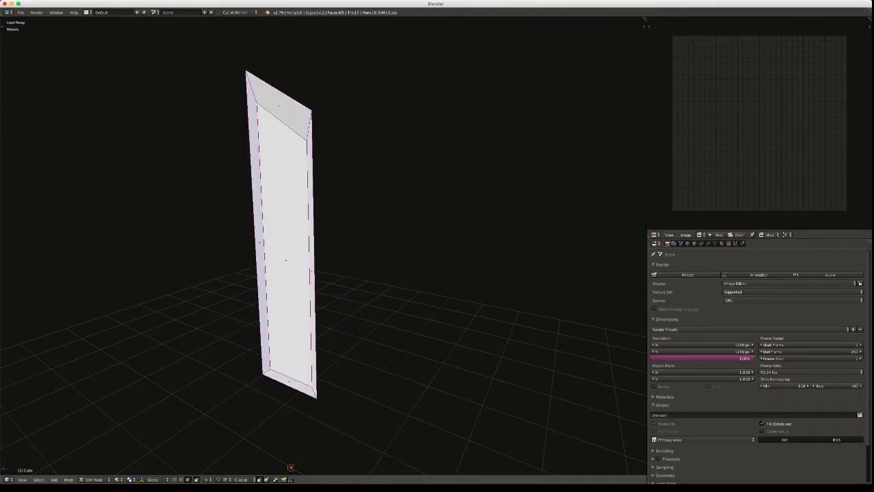
Select the column's entire mesh and symmetrize it in the +X to -X direction
key(a)
click(312, 97)
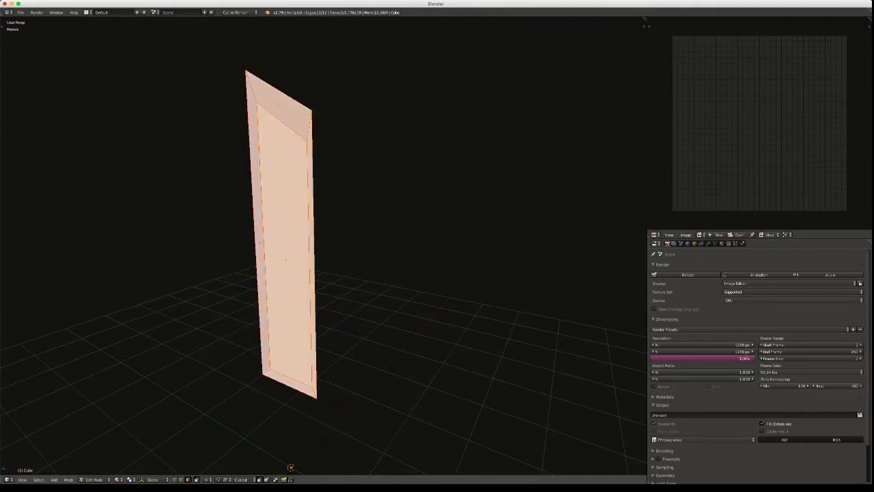
key(x)
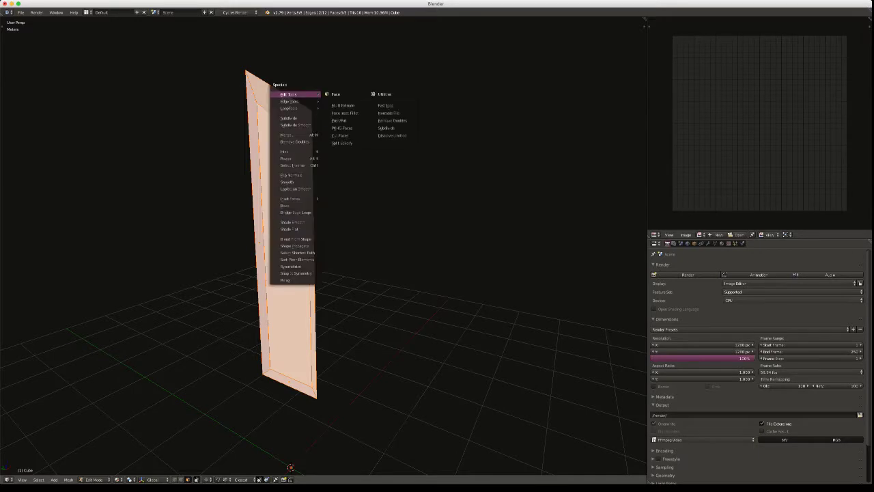
click(294, 258)
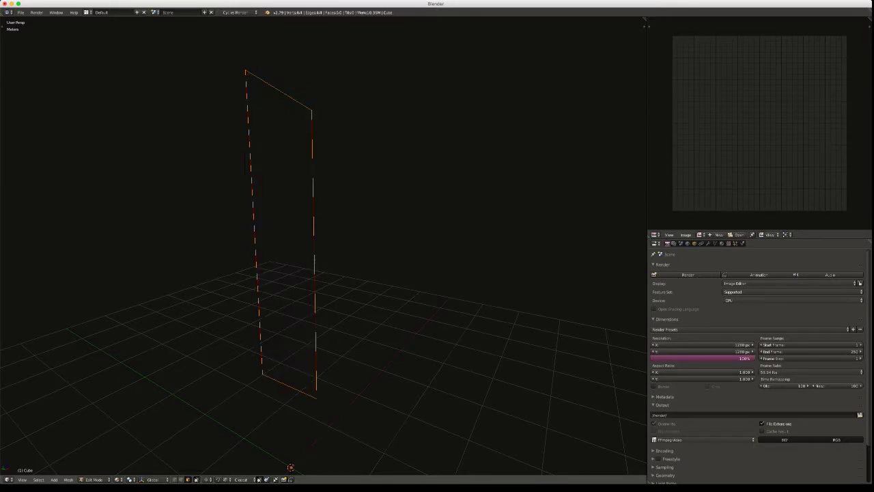
key(F6)
click(420, 191)
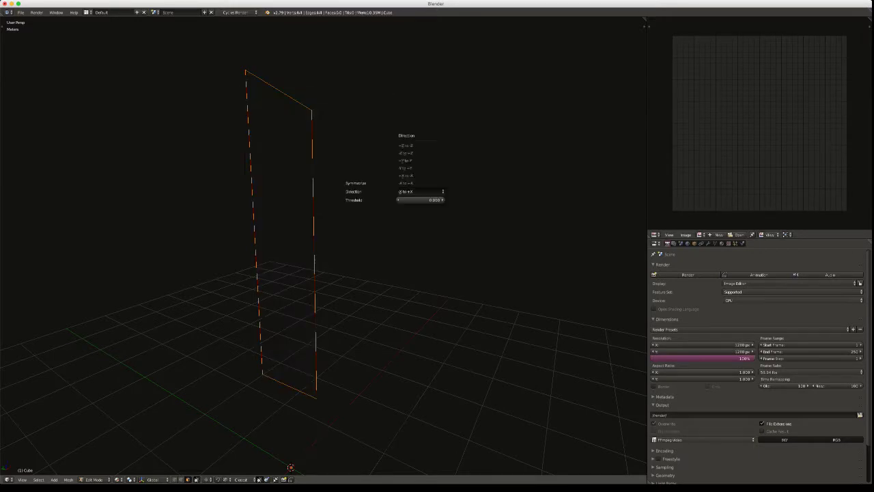
click(420, 176)
In edge selection, select the middle vertical edge of the column's narrow side and move it along Y
middle_drag(382, 246, 348, 270)
scroll(372, 260, down, 3)
middle_drag(294, 297, 282, 278)
key(ctrl+Tab)
click(273, 271)
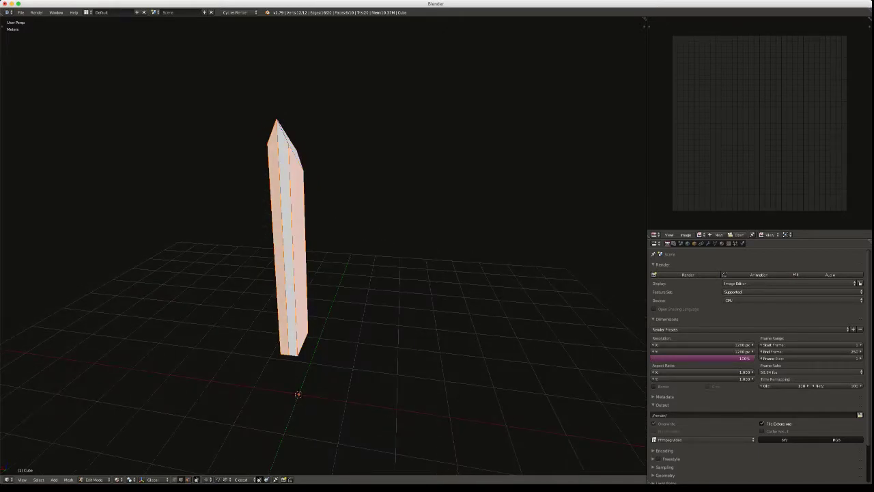
right_click(294, 273)
middle_drag(294, 273, 219, 280)
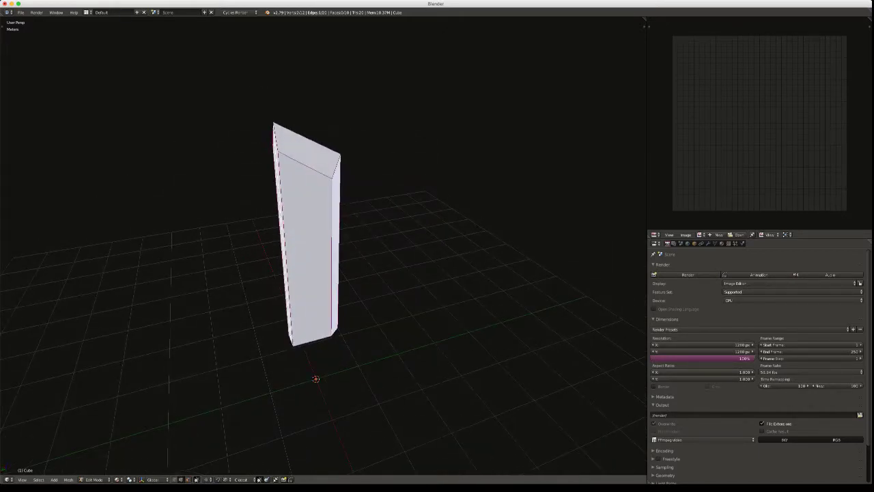
key(g)
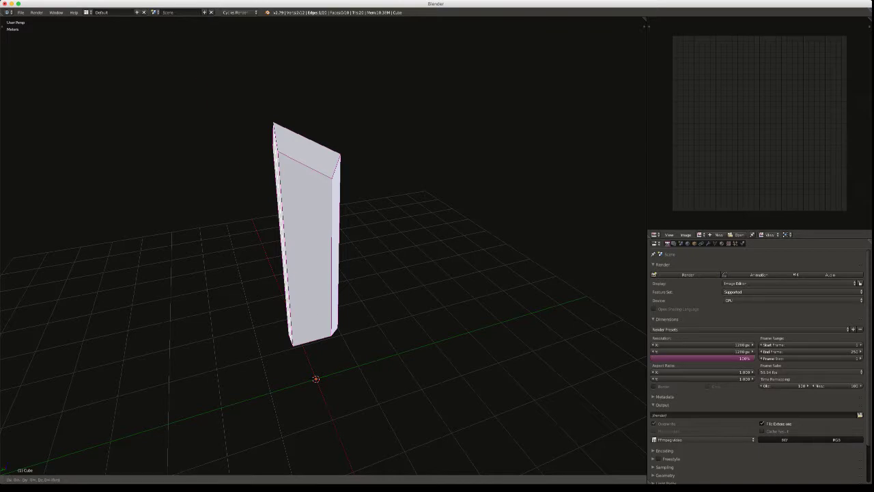
key(x)
key(y)
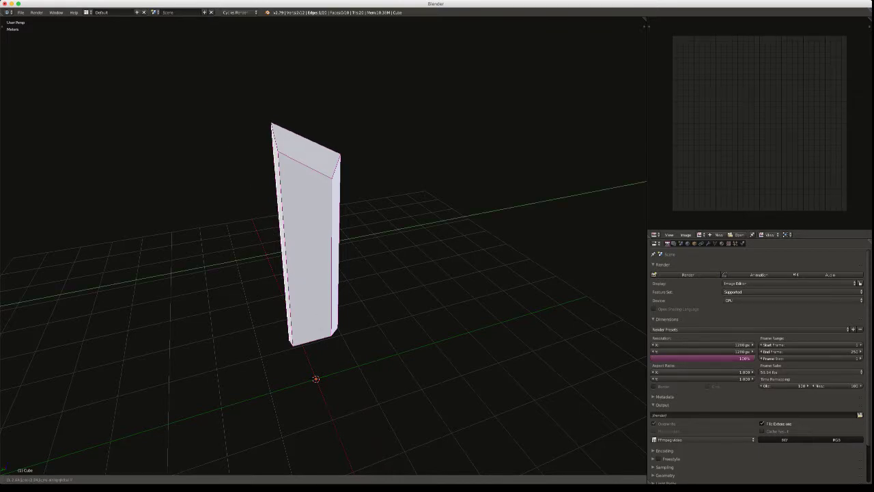
click(208, 248)
In face selection, select both broad faces and scale them along X to thin the column
middle_drag(207, 248, 373, 253)
key(ctrl+Tab)
click(290, 253)
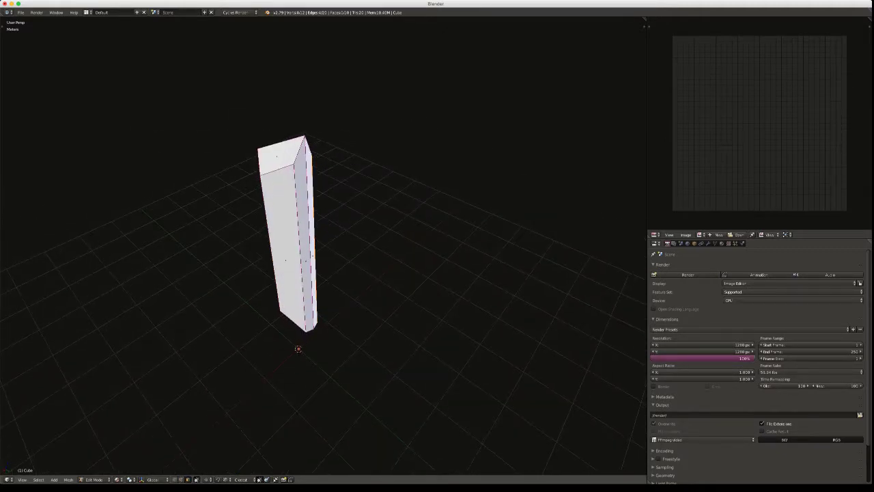
key(s)
key(y)
key(x)
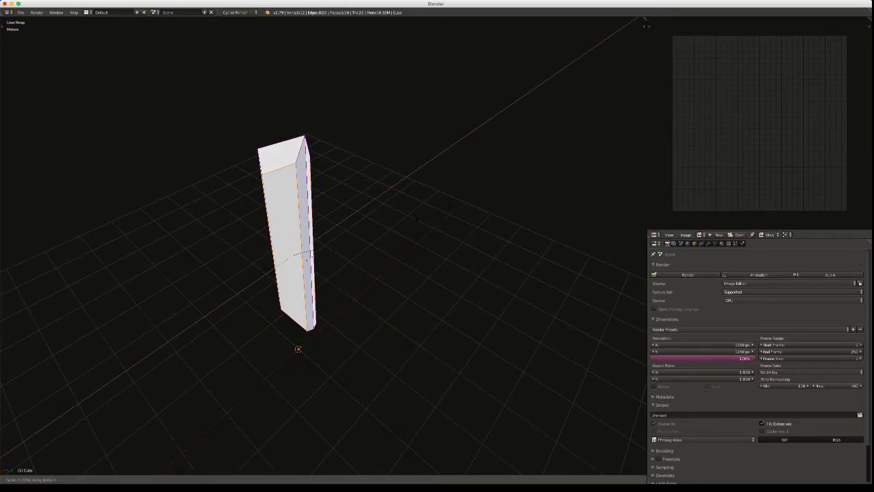
click(405, 226)
Try deleting the vertices of both selected broad faces in edge selection
middle_drag(404, 226, 263, 223)
scroll(425, 150, up, 1)
key(ctrl+Tab)
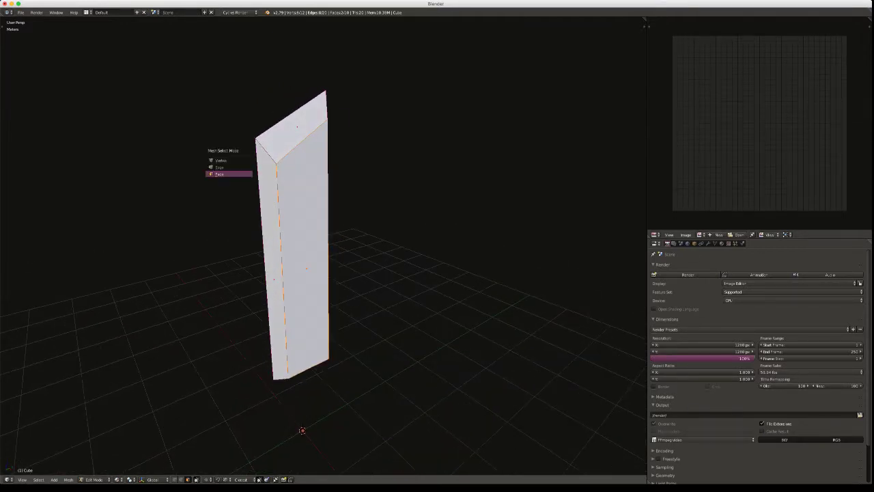
click(230, 167)
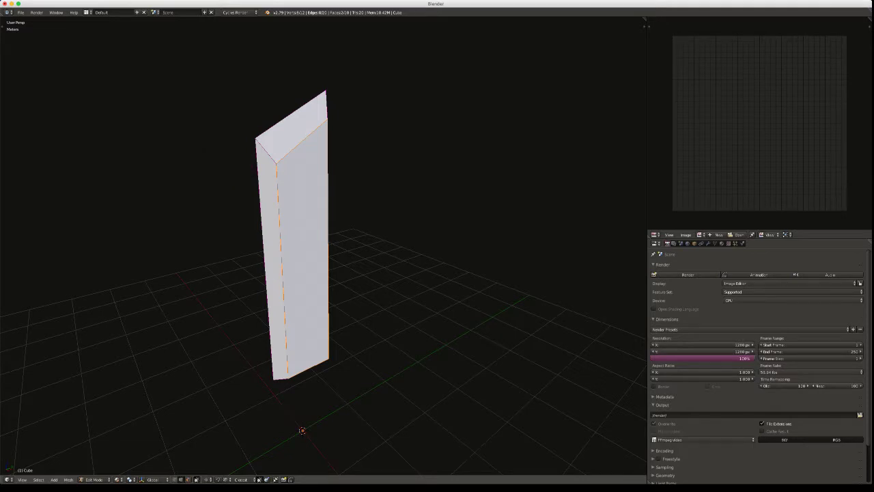
middle_drag(279, 177, 324, 179)
key(x)
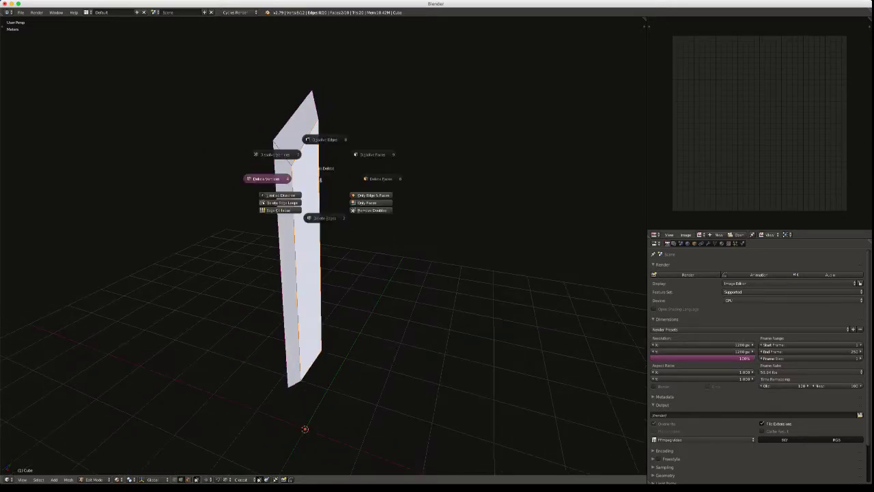
click(267, 179)
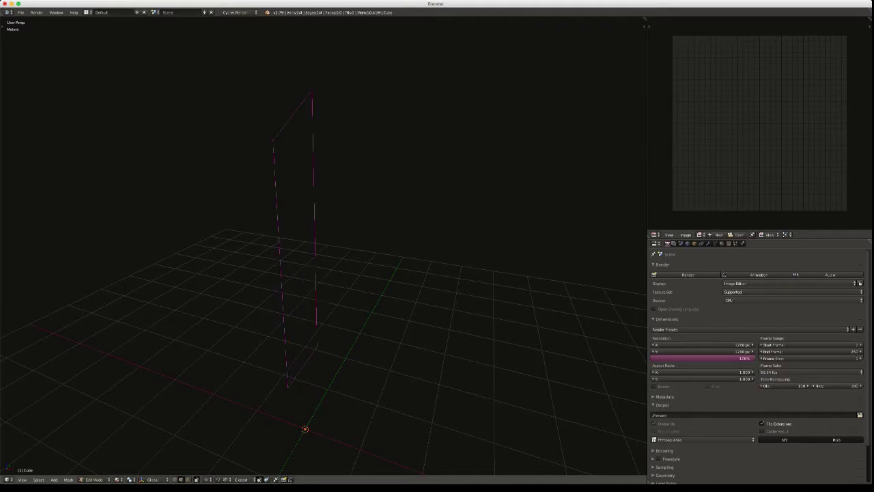
mouse_move(267, 178)
middle_down()
mouse_move(324, 179)
mouse_move(272, 187)
middle_up()
key(ctrl+z)
In face selection, keep a single broad face of the column selected and delete its vertices
key(ctrl+Tab)
click(272, 194)
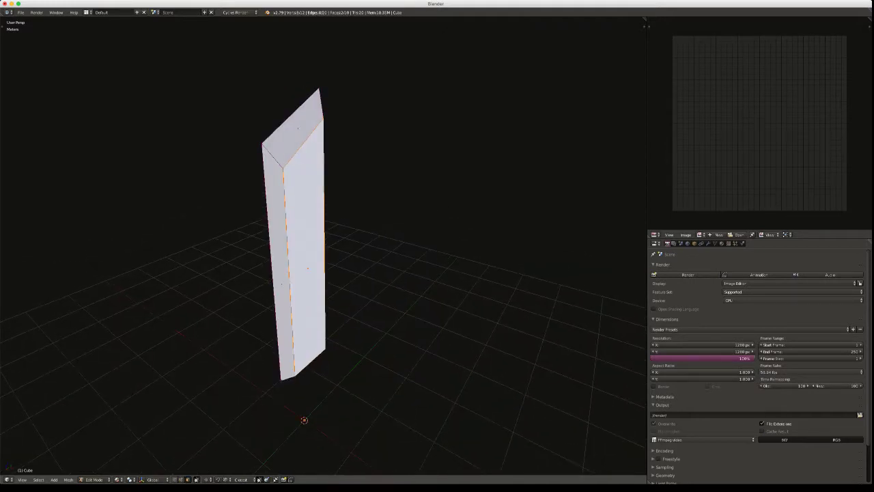
key(x)
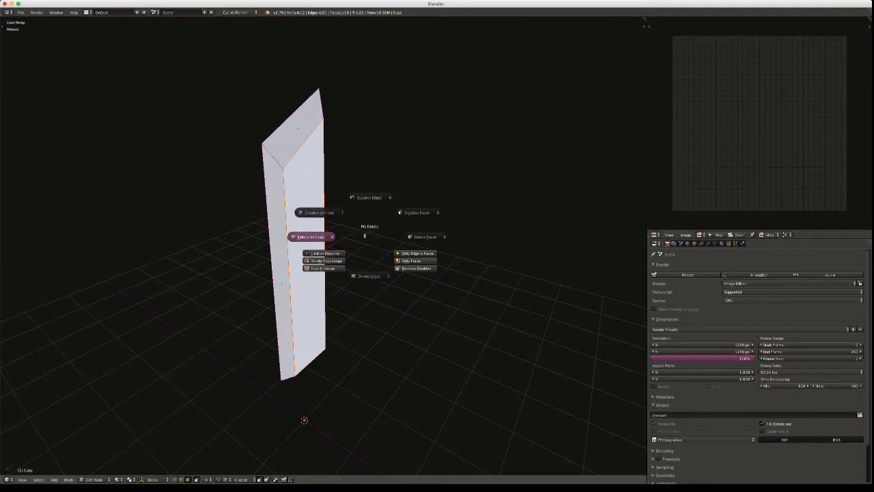
click(313, 237)
In edge selection, select the four short corner edges of the panel's bevel and mark them as seams
middle_drag(206, 209, 282, 205)
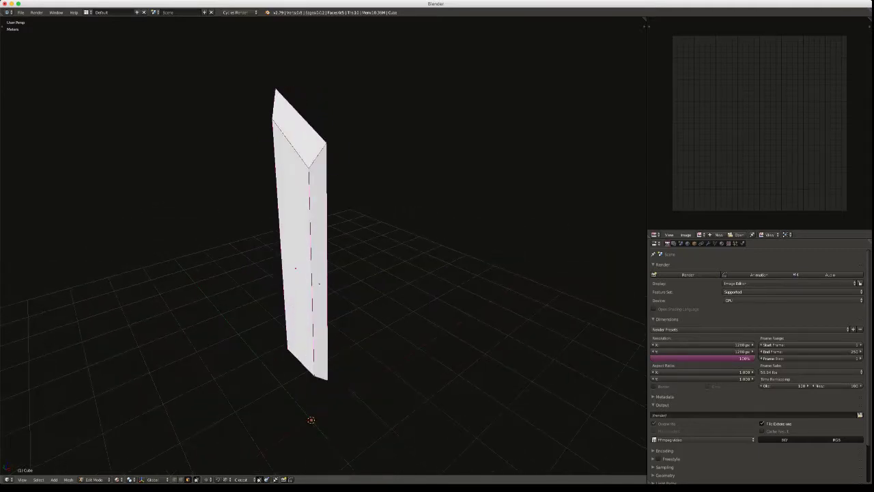
key(ctrl+Tab)
click(281, 199)
right_click(318, 155)
middle_drag(317, 156, 369, 152)
shift+right_click(231, 110)
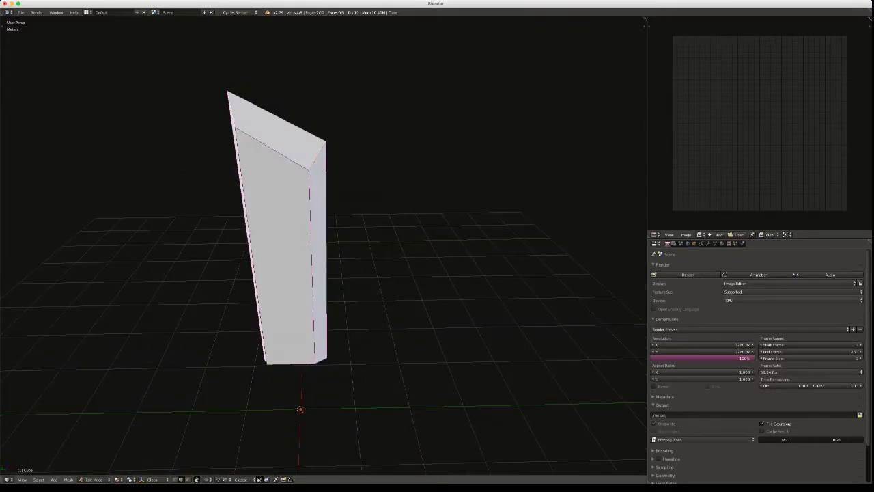
middle_drag(273, 204, 311, 179)
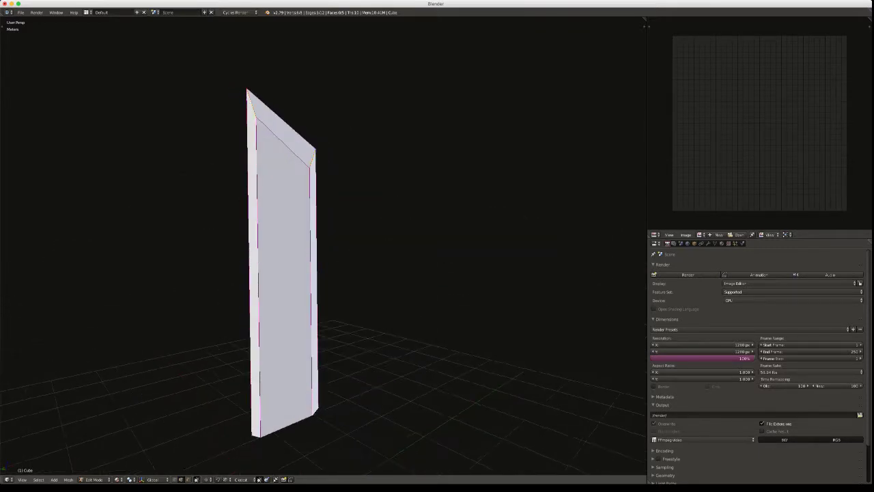
middle_drag(287, 437, 301, 344)
shift+right_click(304, 369)
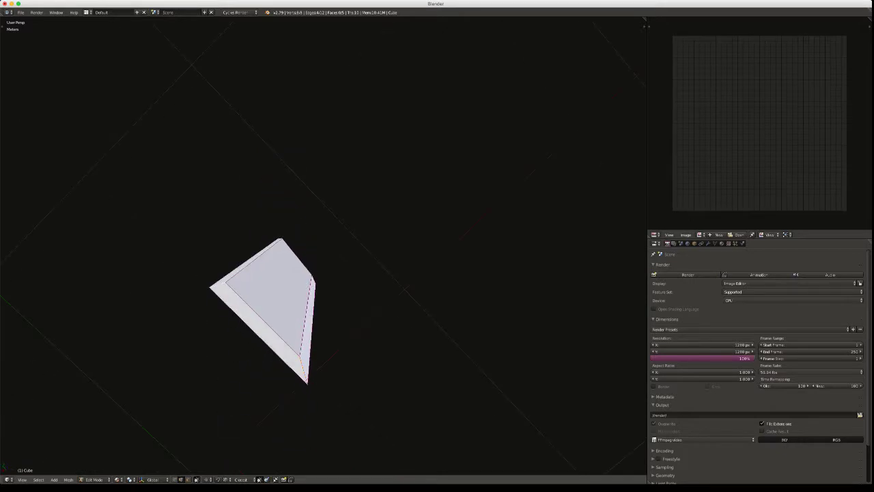
key(x)
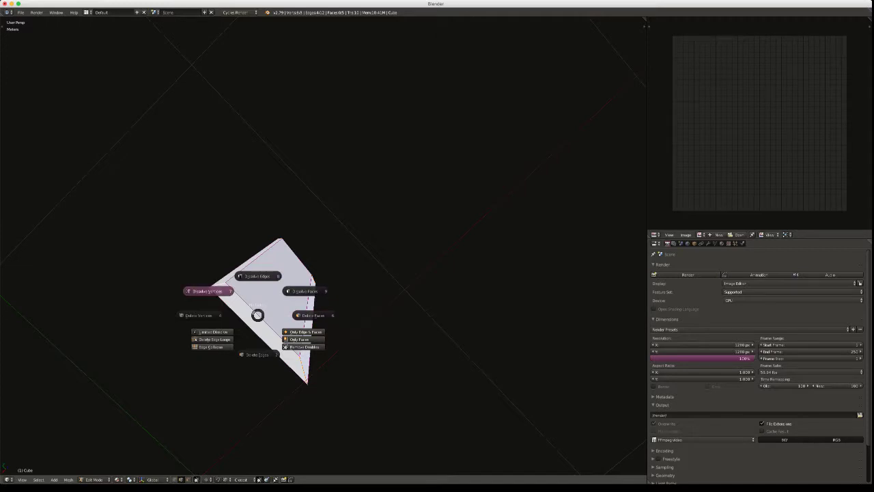
key(Escape)
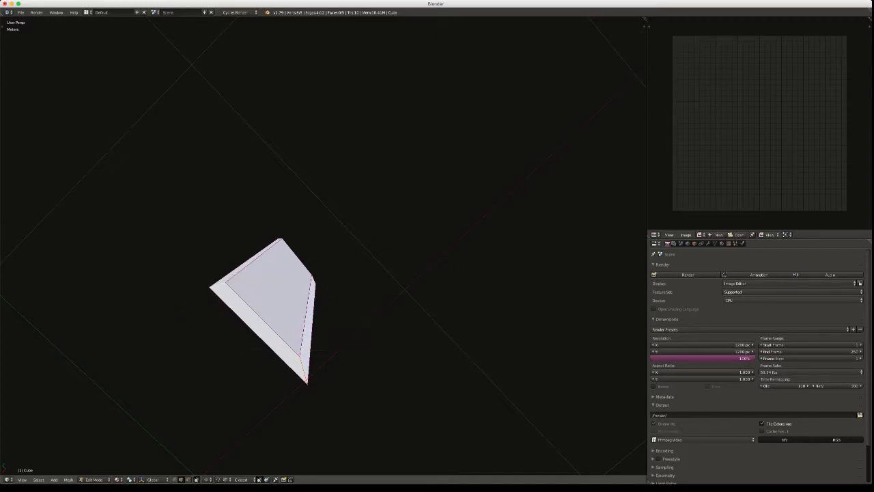
key(ctrl+e)
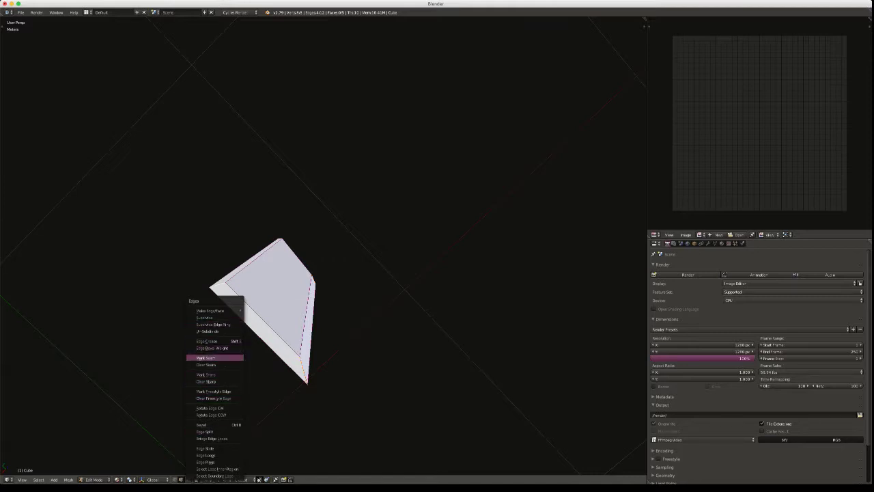
click(205, 357)
In face selection, delete the bevel face at the bottom of the panel
key(ctrl+Tab)
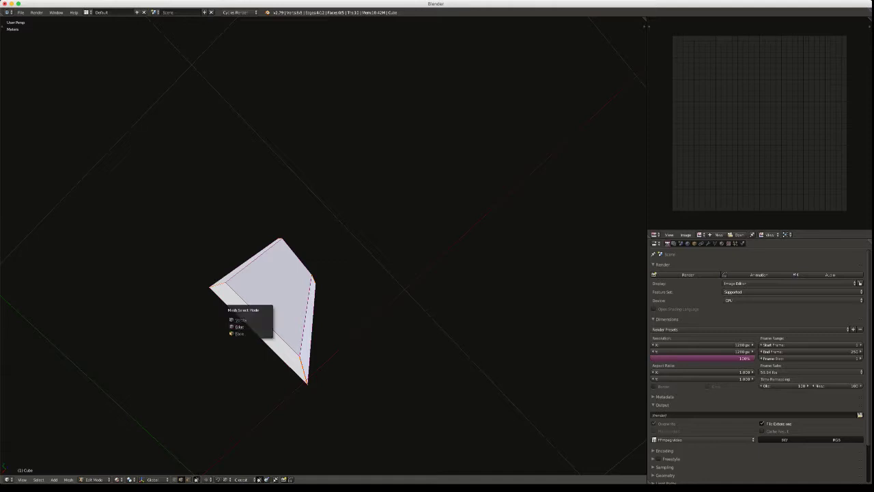
click(263, 333)
key(x)
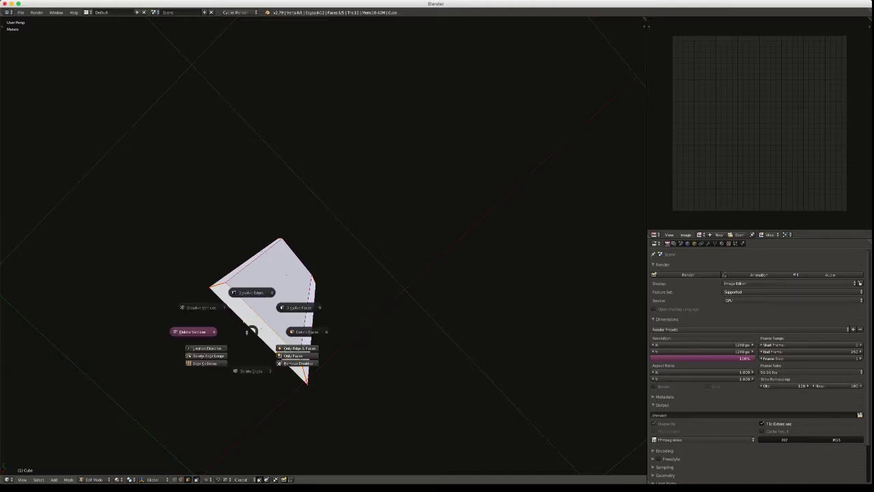
click(254, 330)
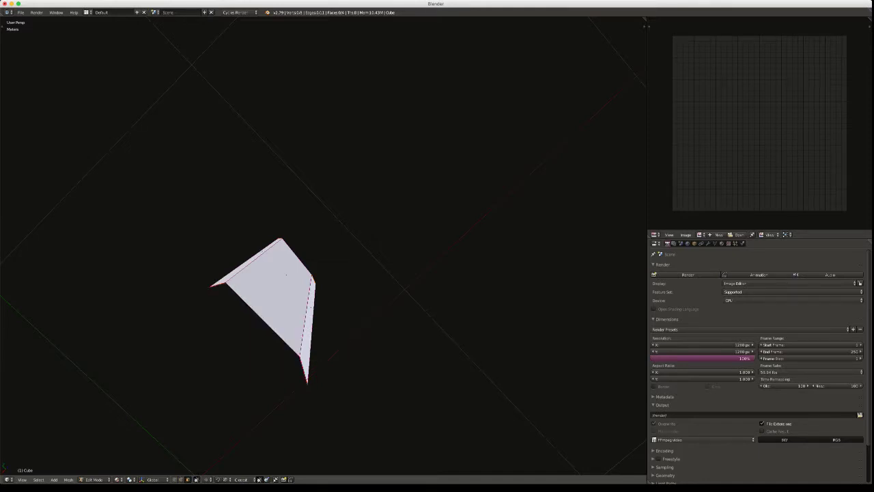
Select all of the panel's remaining geometry and toggle Backface Culling in the viewport shading options
middle_drag(254, 330, 252, 293)
key(a)
click(252, 254)
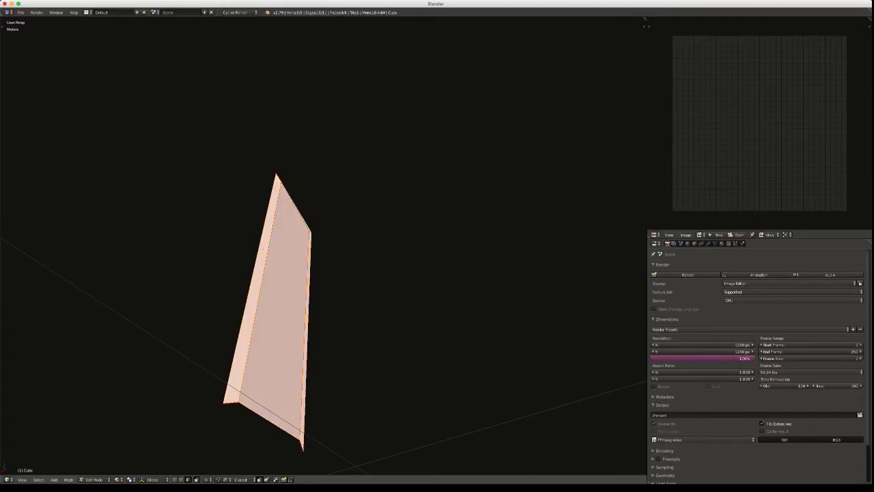
middle_drag(252, 254, 140, 183)
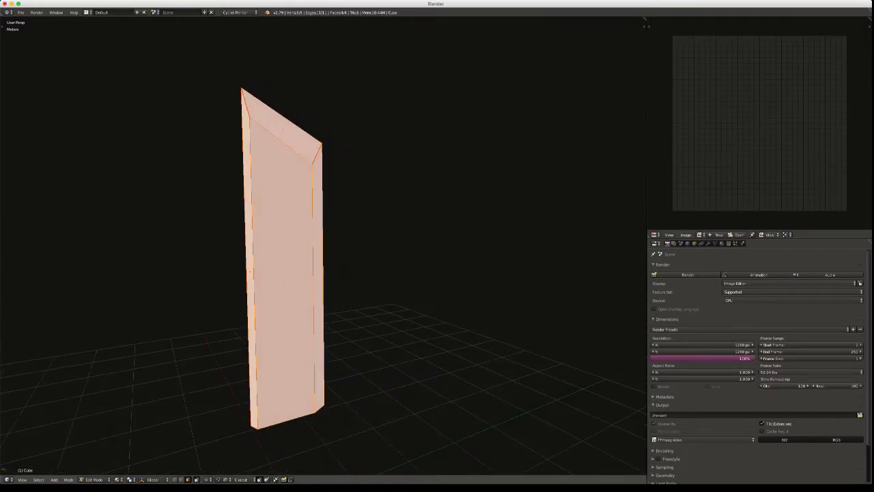
key(n)
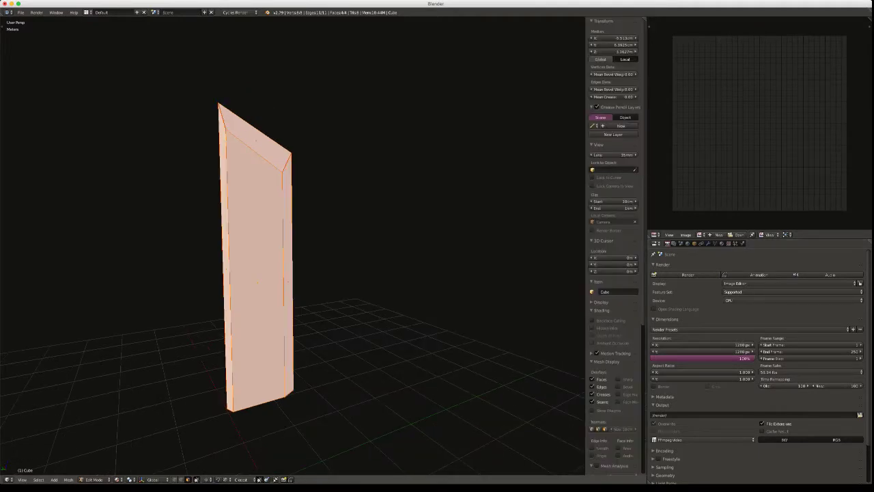
click(592, 321)
click(601, 310)
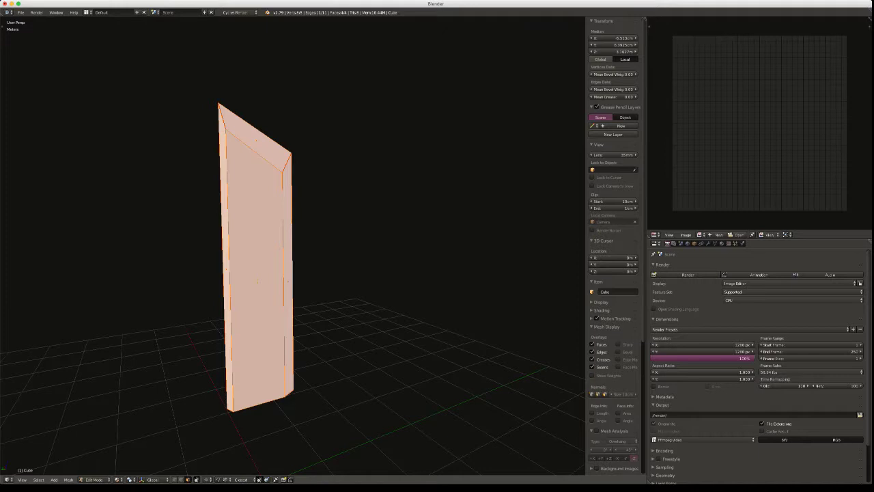
key(n)
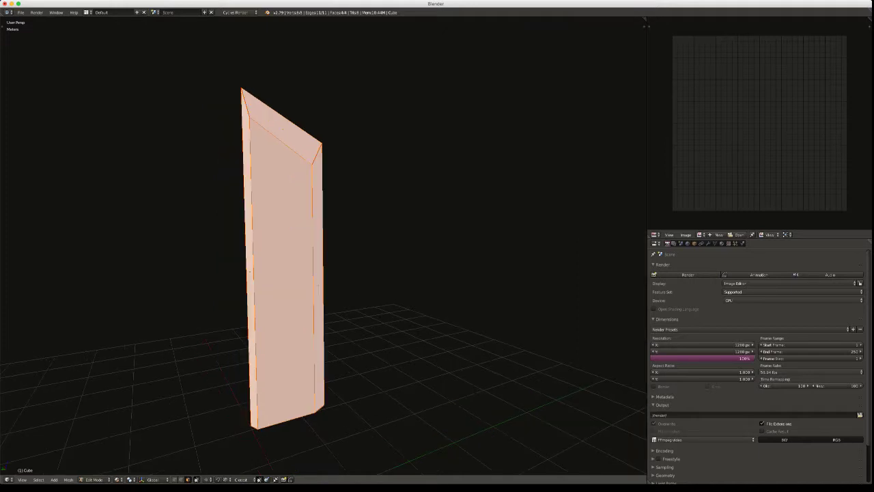
Try to symmetrize the selected panel half in the -X to +X direction
middle_drag(328, 273, 295, 288)
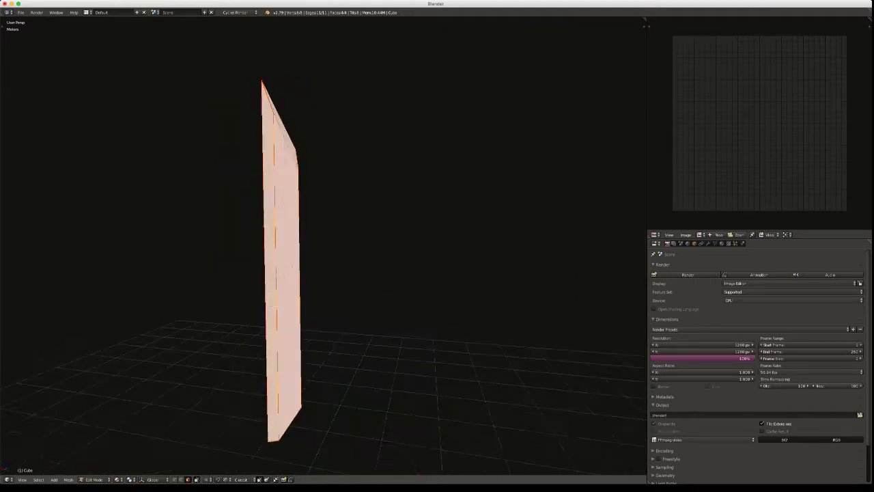
key(w)
click(292, 288)
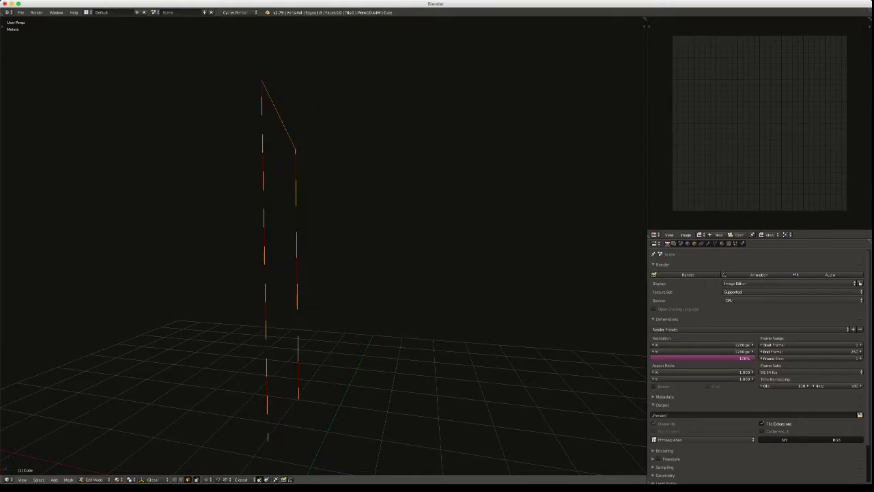
key(F6)
click(355, 309)
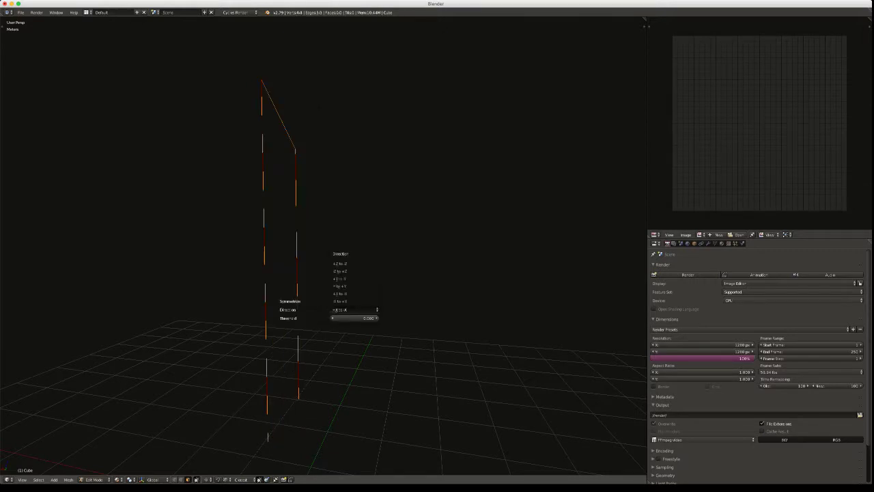
click(355, 301)
middle_drag(321, 290, 301, 302)
key(ctrl+z)
Unwrap the selected panel half with the standard Unwrap method
key(u)
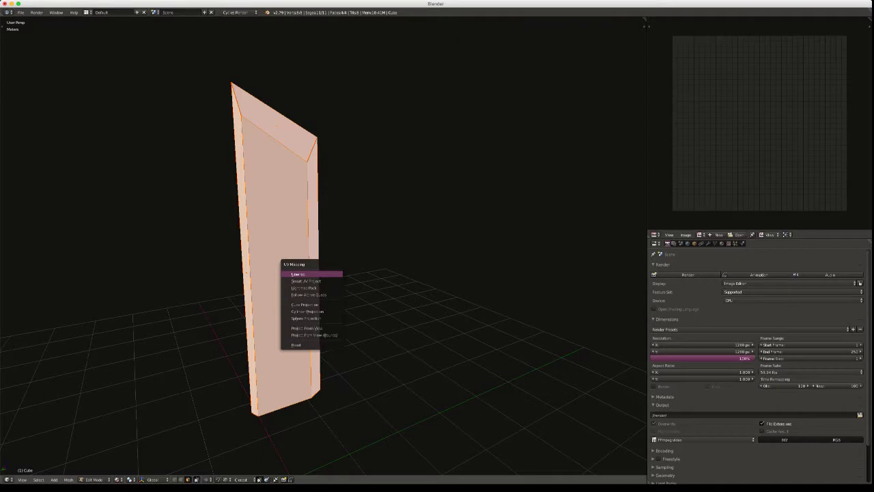
click(328, 274)
middle_drag(328, 274, 416, 290)
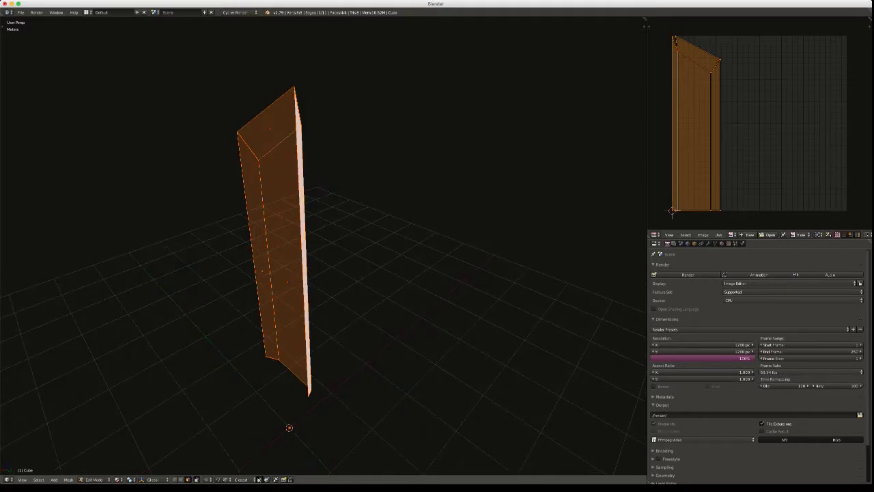
Maximize the UV editor, select all of the panel's UVs and snap them to pixels with Snap to Pixels
key(shift+space)
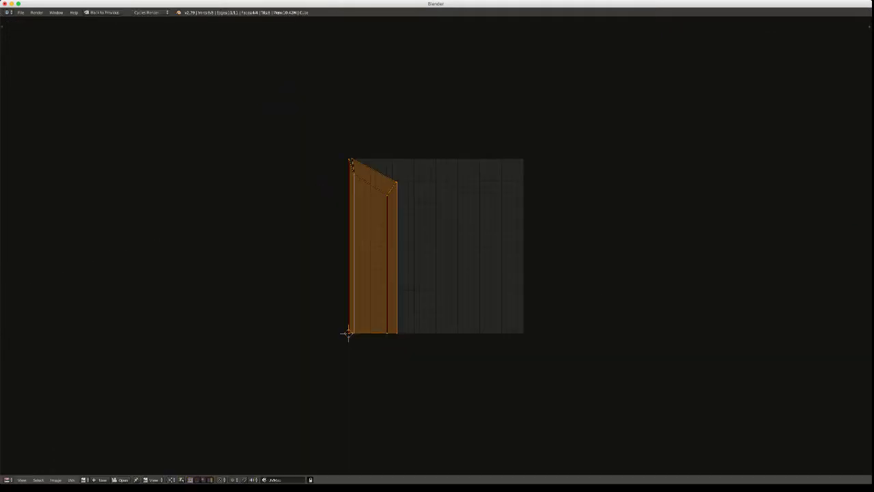
scroll(436, 246, up, 3)
key(a)
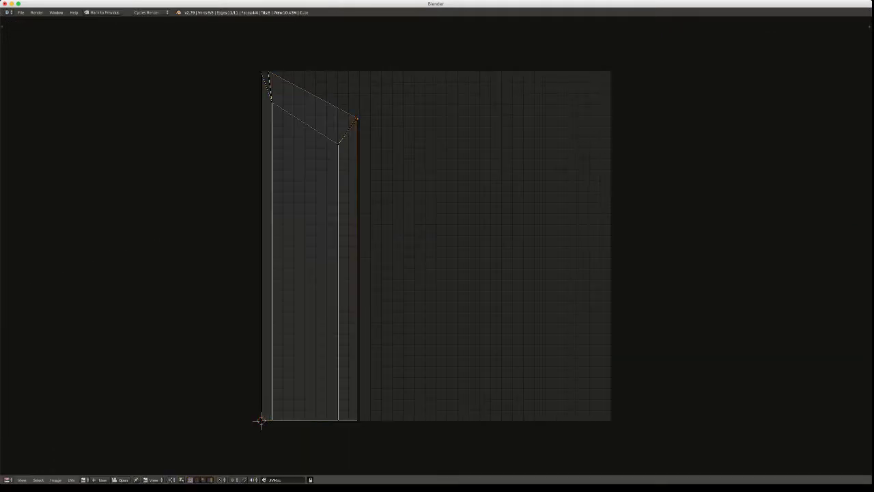
key(ctrl+Tab)
click(357, 120)
key(a)
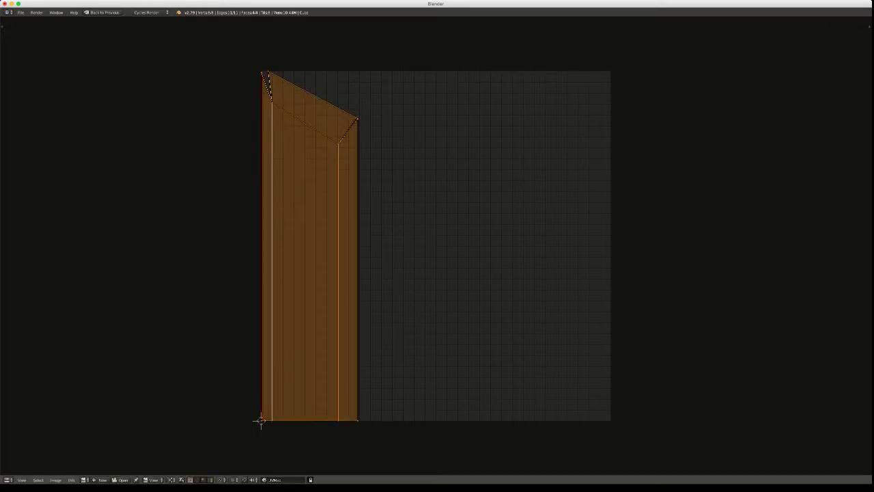
click(71, 480)
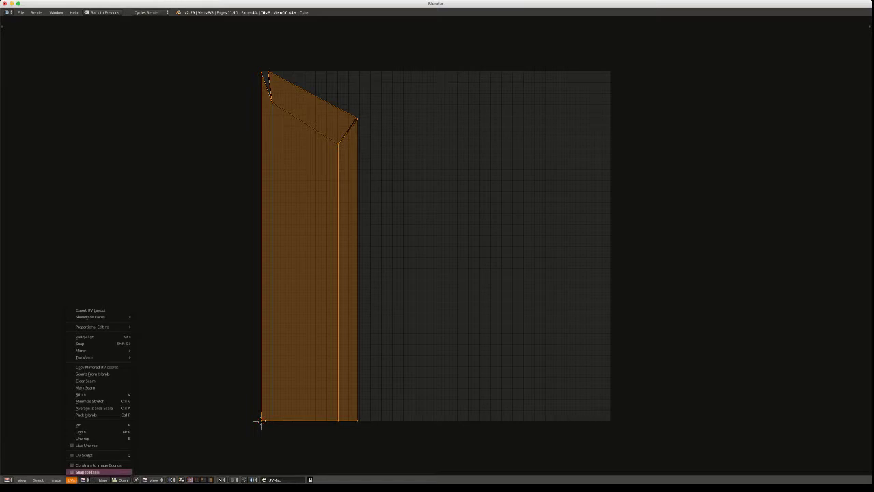
click(80, 471)
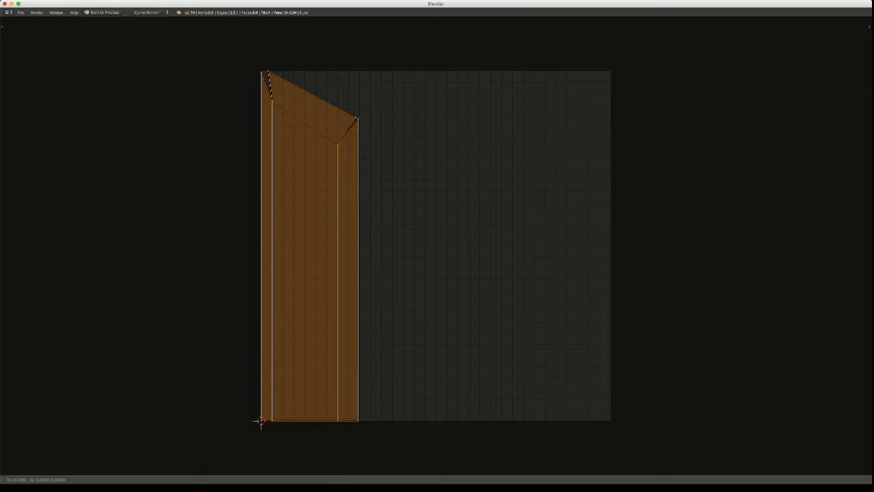
Square off both narrow vertical UV strips by lowering their outer upper corners level with the inner ones
key(a)
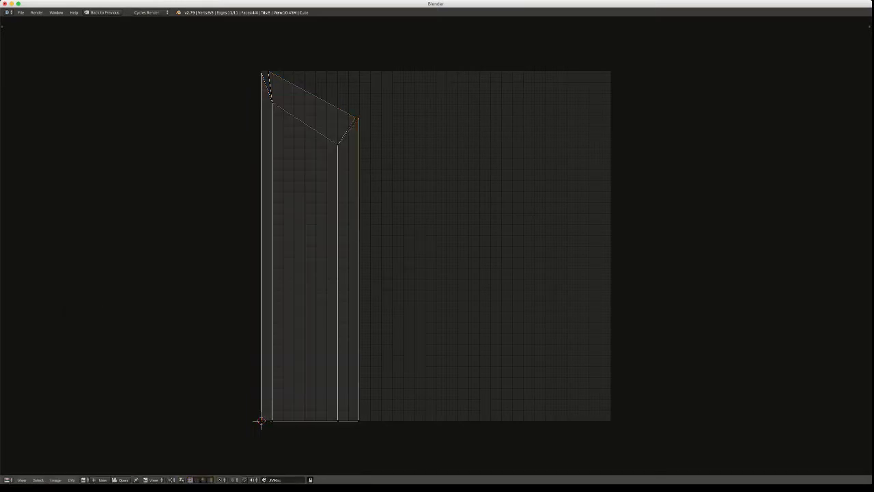
key(g)
key(x)
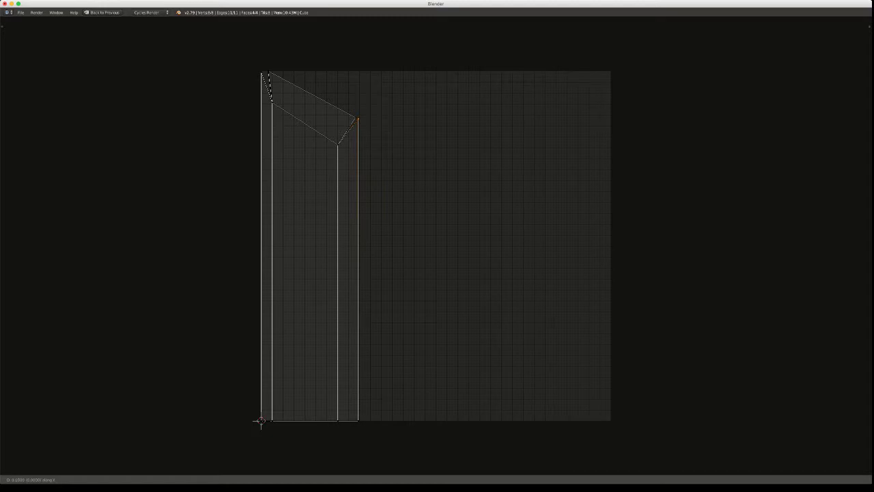
key(y)
key(Return)
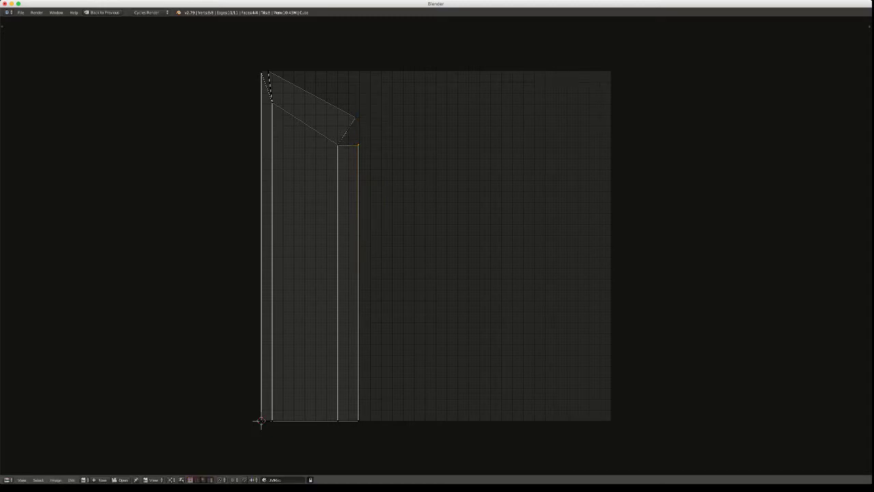
key(g)
key(x)
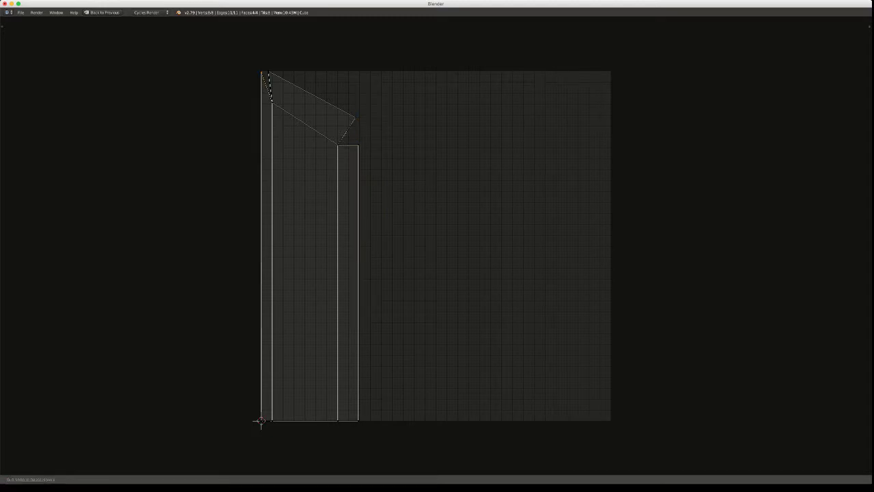
key(y)
key(Return)
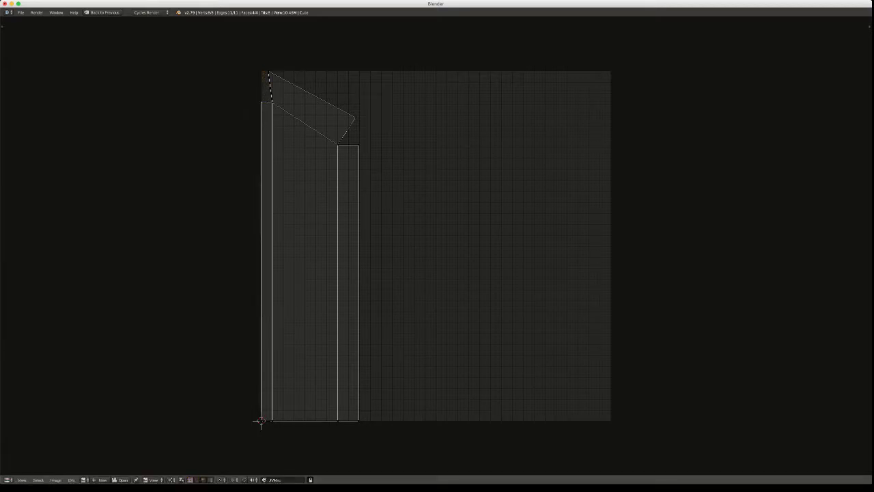
Straighten the slanted UV strip's short ends by moving its two upper corners vertically above its lower corners
key(g)
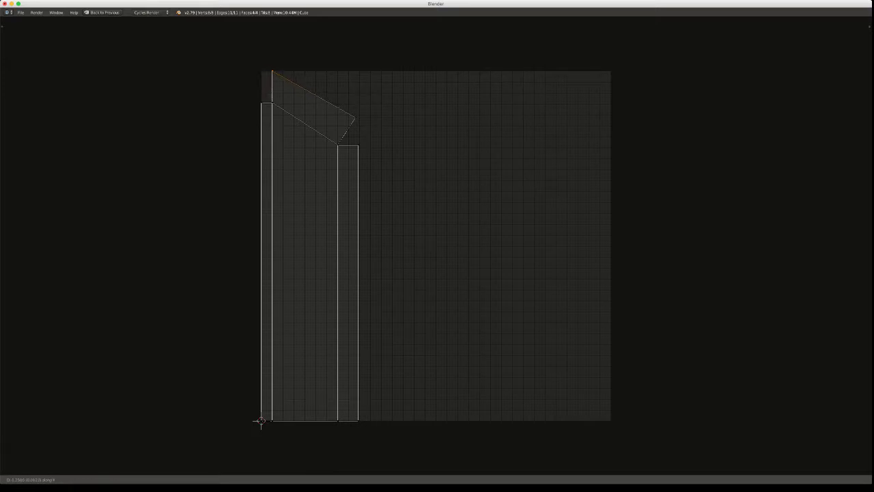
key(Return)
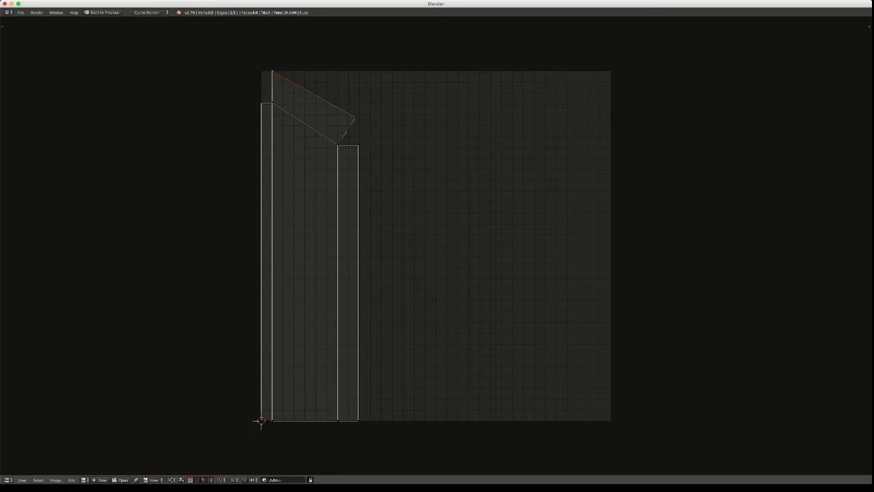
key(g)
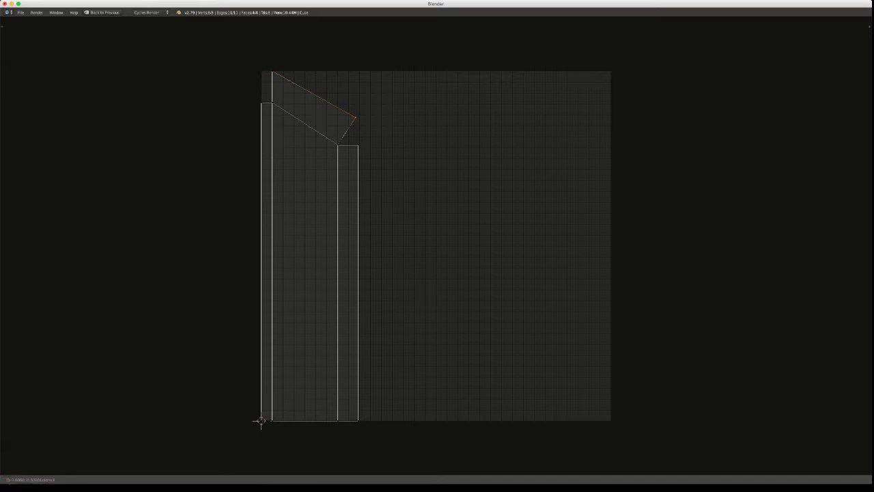
key(Escape)
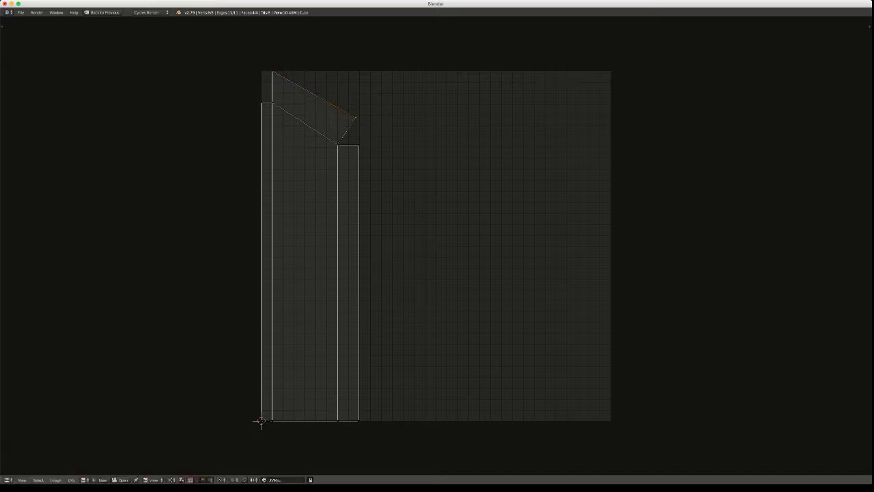
key(g)
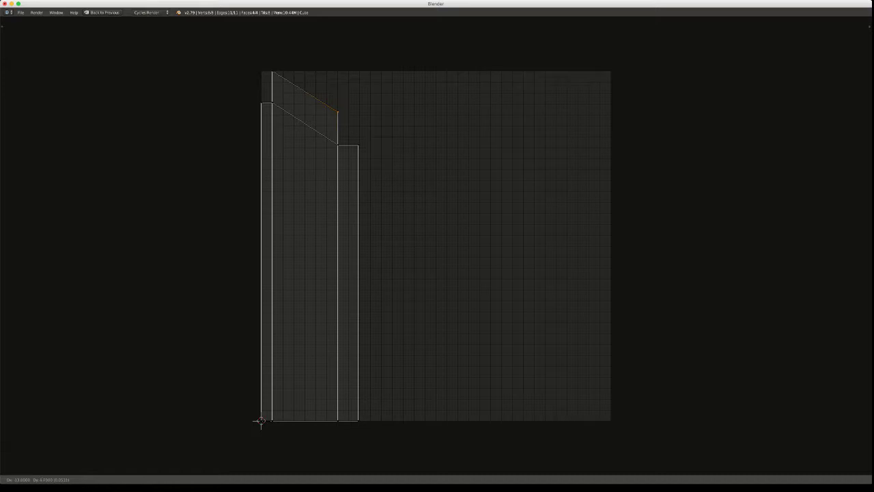
click(260, 420)
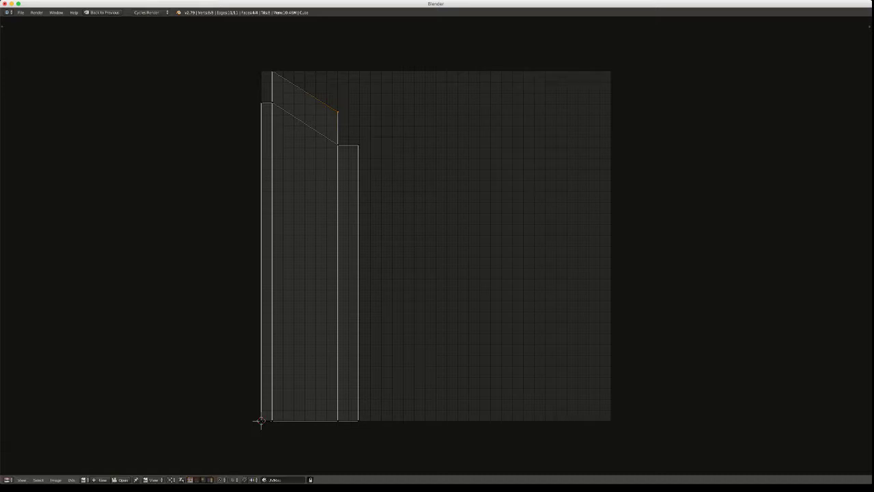
Restore the full layout and symmetrize the panel half to rebuild its missing side
key(shift+space)
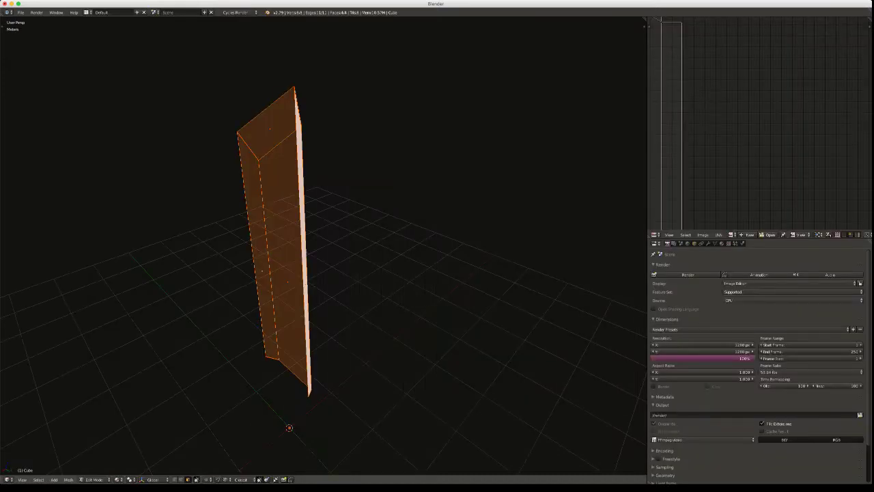
key(w)
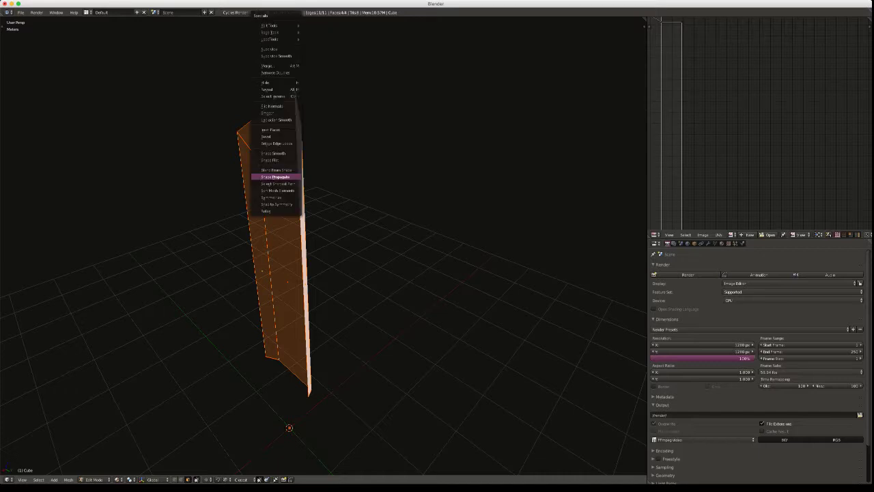
click(271, 197)
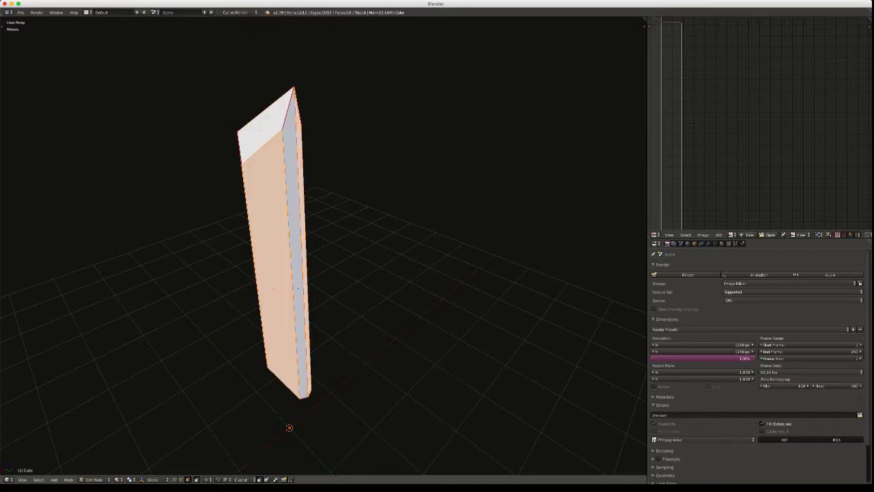
middle_drag(410, 273, 574, 225)
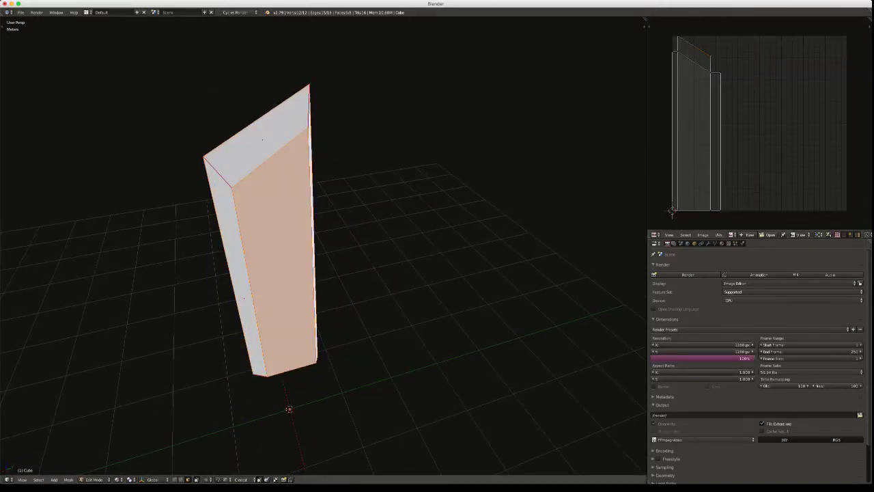
Shift part of the UV layout temporarily to examine how the mirrored half's UVs overlap the original ones
key(a)
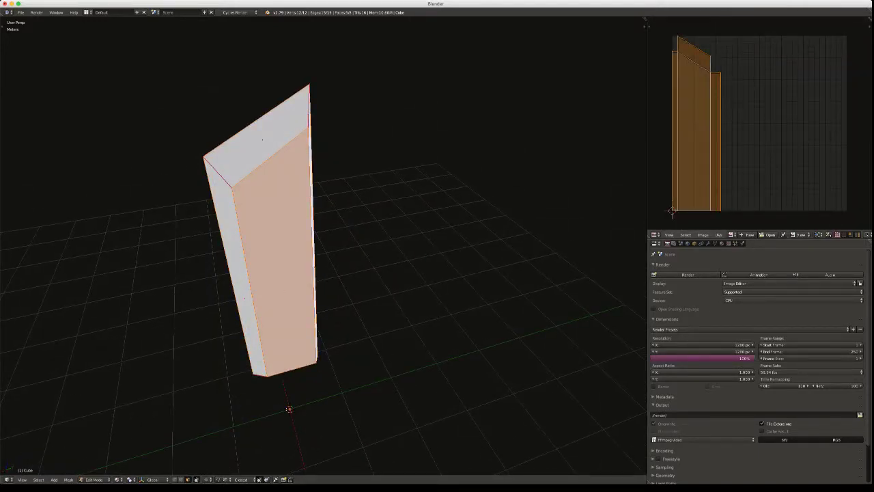
key(a)
key(a)
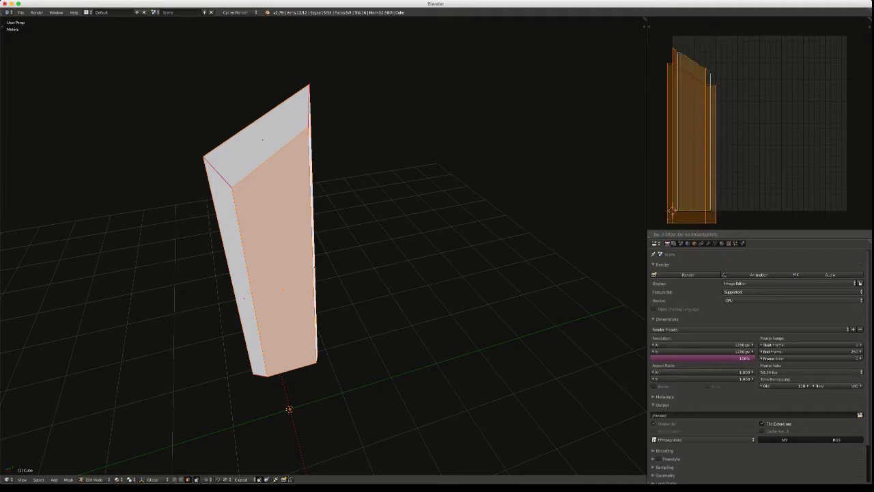
mouse_move(321, 246)
middle_down()
mouse_move(277, 252)
mouse_move(318, 246)
mouse_move(317, 256)
mouse_move(311, 236)
middle_up()
key(a)
click(294, 147)
In edge selection, select the edge loop around the panel's open bottom
middle_drag(437, 273, 258, 199)
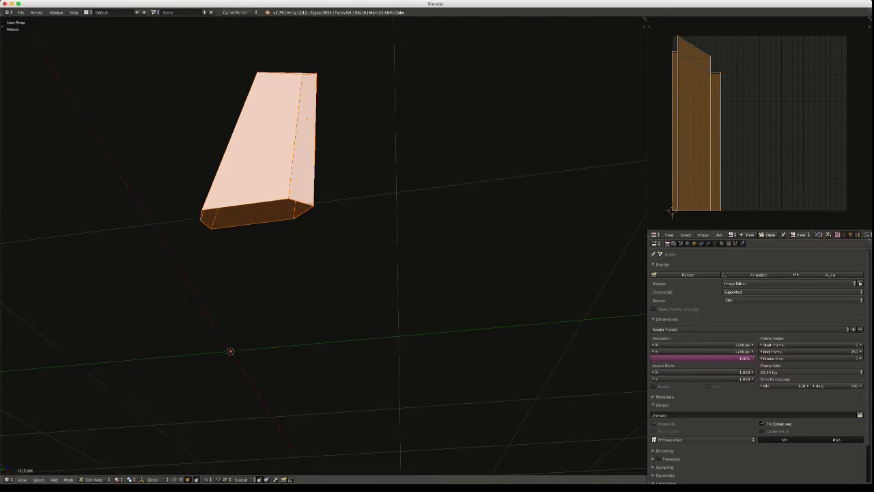
key(ctrl+Tab)
click(258, 199)
alt+right_click(257, 203)
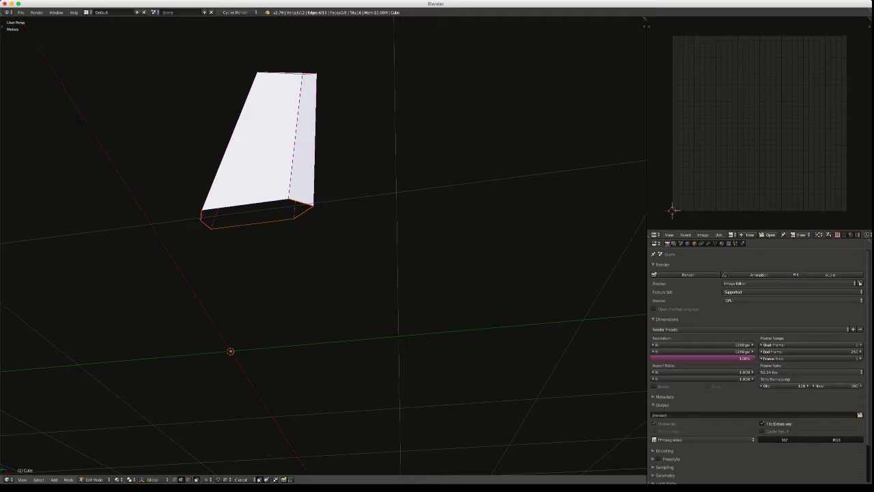
middle_drag(257, 203, 231, 367)
scroll(246, 273, down, 4)
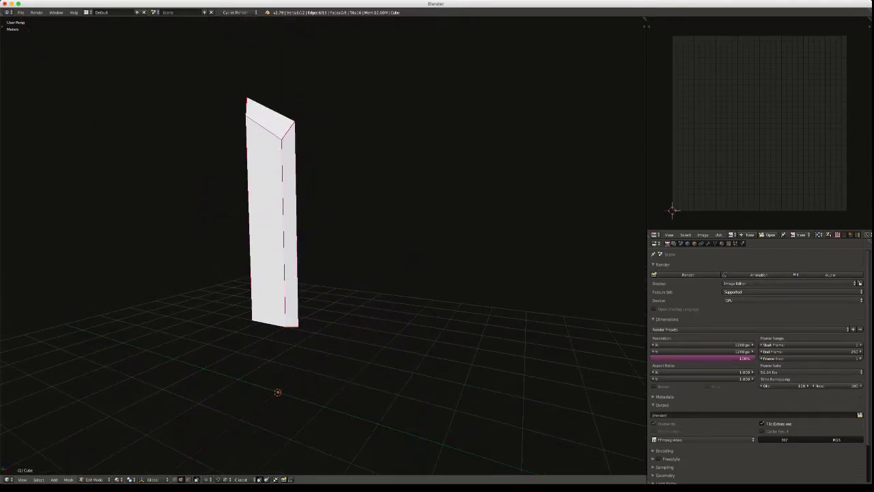
Select the panel's two long outer edges and the slanted top edge between its halves and mark them as seams
right_click(297, 205)
middle_drag(297, 205, 297, 261)
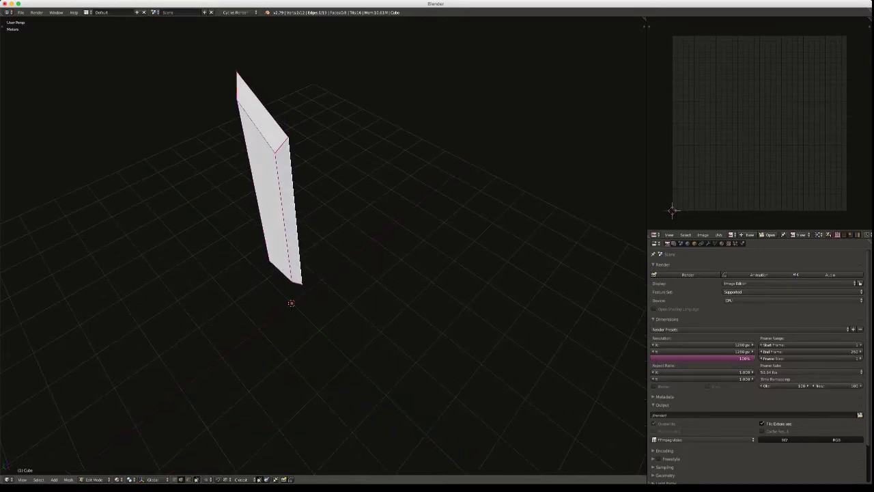
shift+right_click(264, 105)
middle_drag(264, 105, 316, 73)
shift+right_click(261, 282)
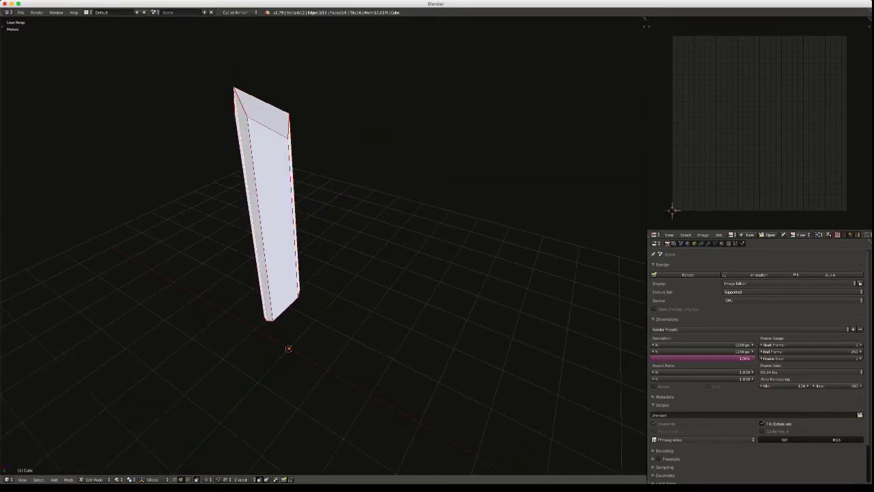
key(ctrl+e)
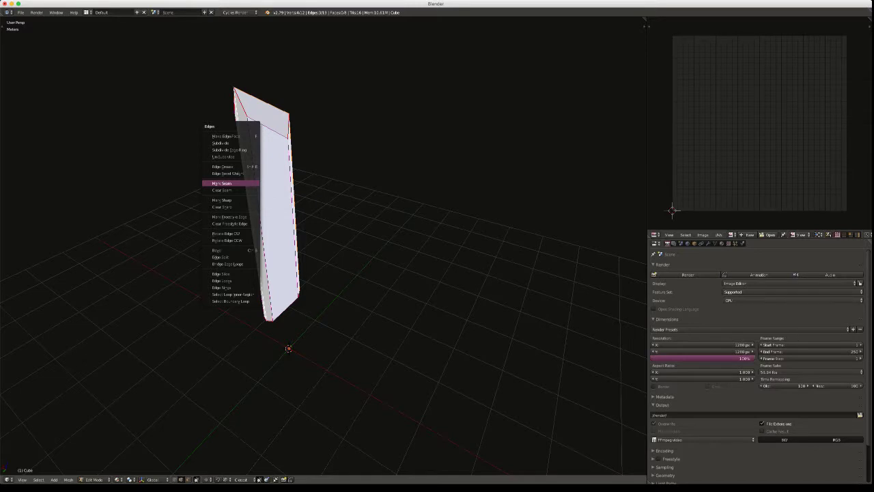
click(230, 183)
Select the edge loop around the panel's open bottom and mark it as a seam
middle_drag(231, 183, 194, 97)
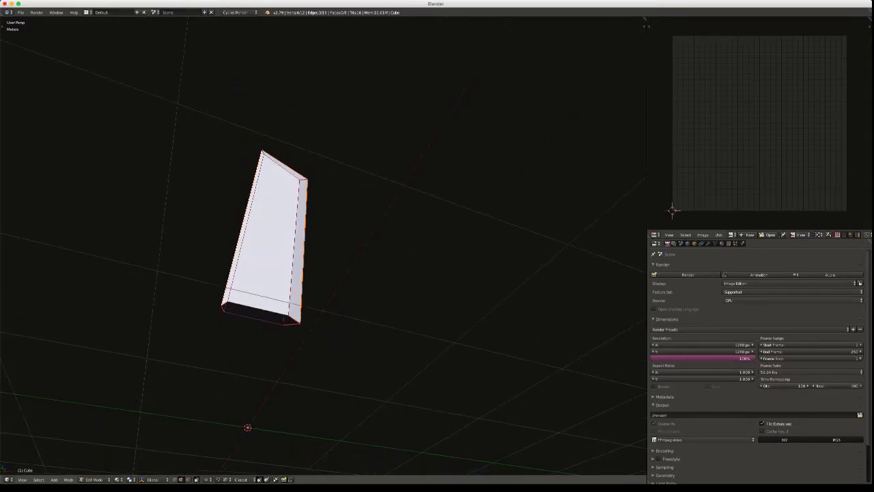
alt+right_click(254, 318)
key(ctrl+e)
click(254, 302)
Snap the 3D cursor to the selected bottom edge loop
key(shift+s)
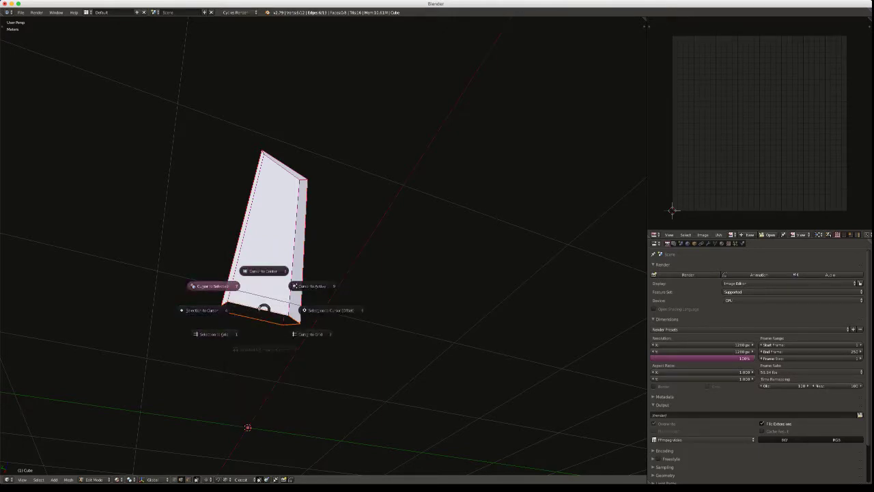
click(213, 286)
key(KP_1)
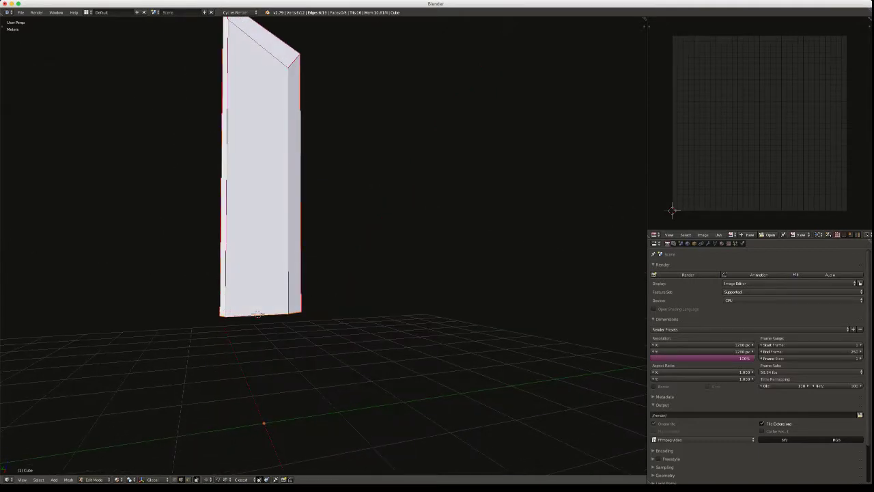
key(shift+a)
key(Down)
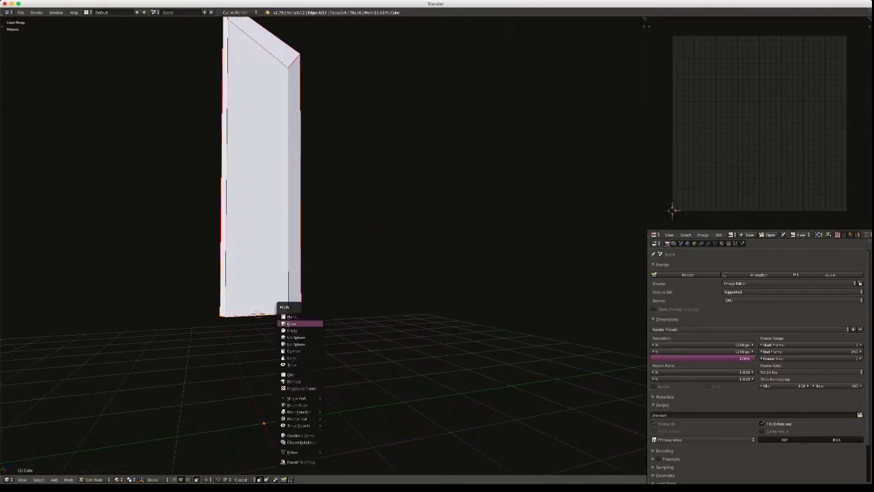
key(Escape)
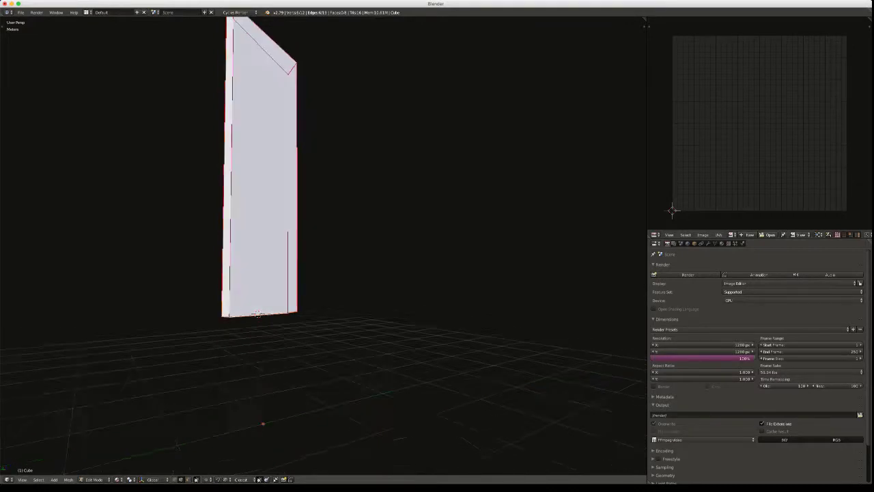
Add a plane at the 3D cursor under the panel's bottom and narrow it along Y to slightly wider than the panel
middle_drag(270, 322, 307, 346)
key(shift+a)
click(269, 282)
middle_drag(411, 338, 488, 307)
key(s)
key(y)
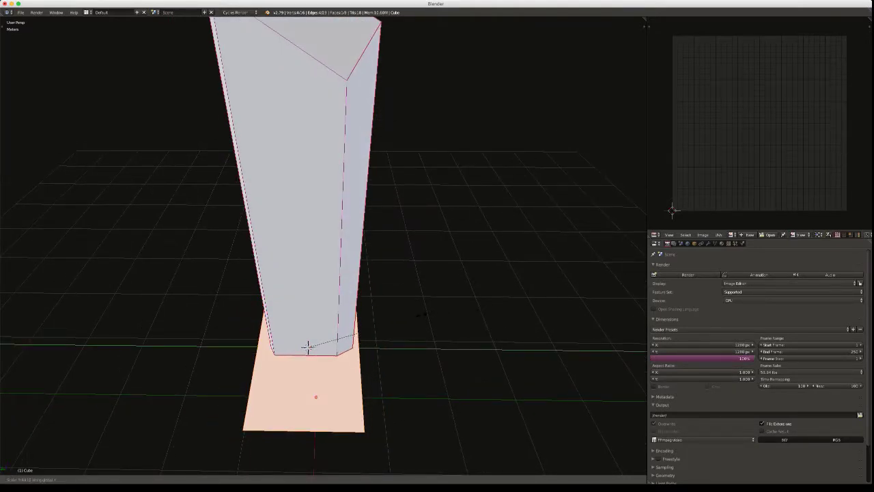
click(308, 347)
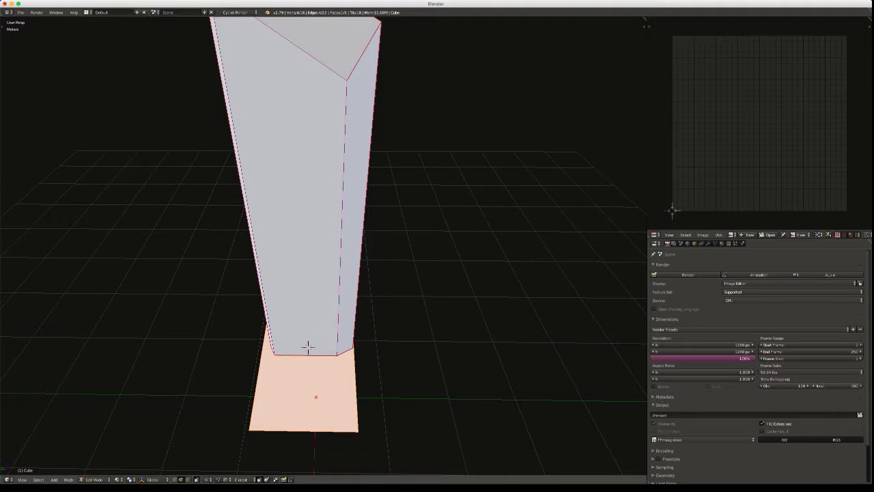
Move the plane slightly along Y to centre it beneath the panel
key(g)
key(x)
key(y)
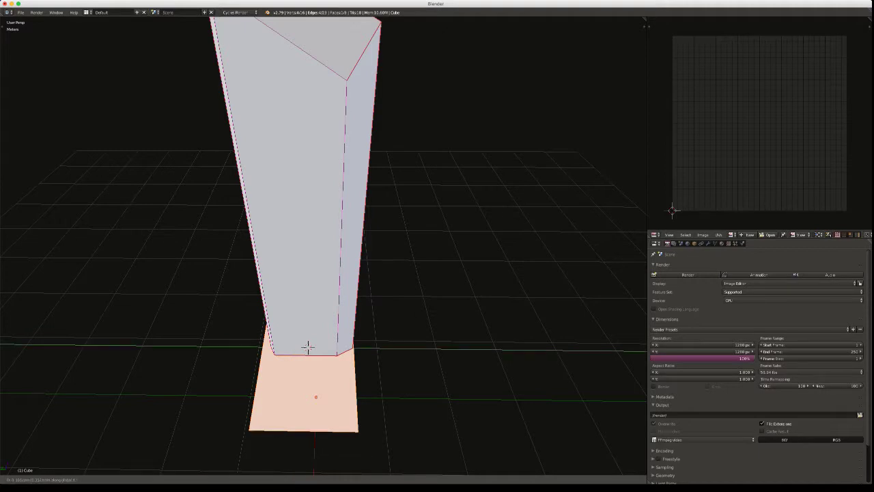
click(308, 347)
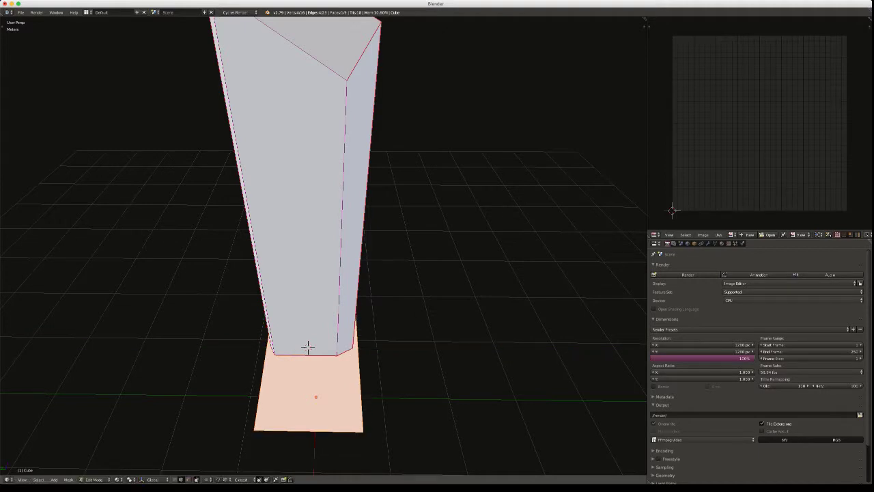
Narrow the plane along X to slightly more than the panel's thickness and widen it slightly along Y
middle_drag(308, 347, 310, 345)
alt+drag(310, 345, 381, 306)
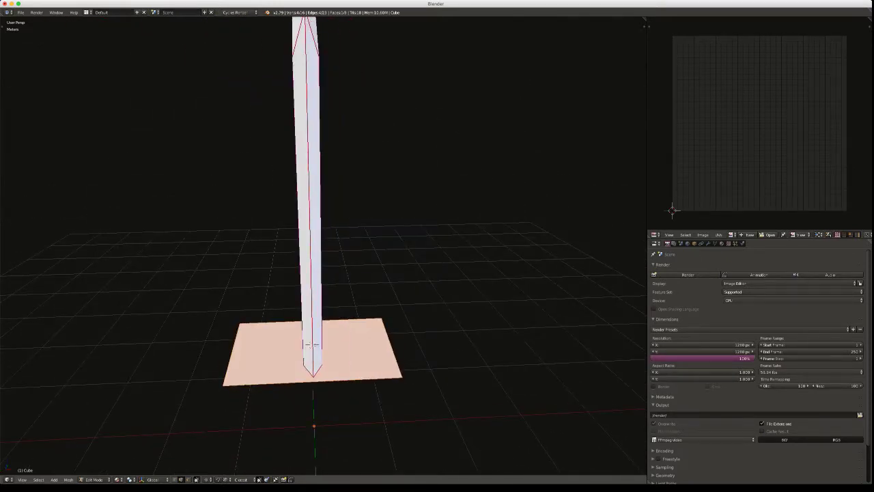
key(s)
key(x)
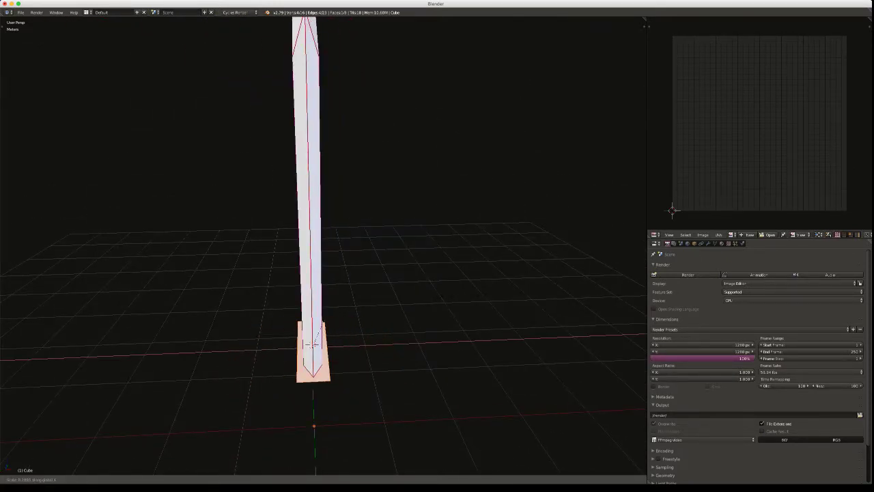
click(311, 343)
middle_drag(311, 343, 318, 350)
key(s)
key(y)
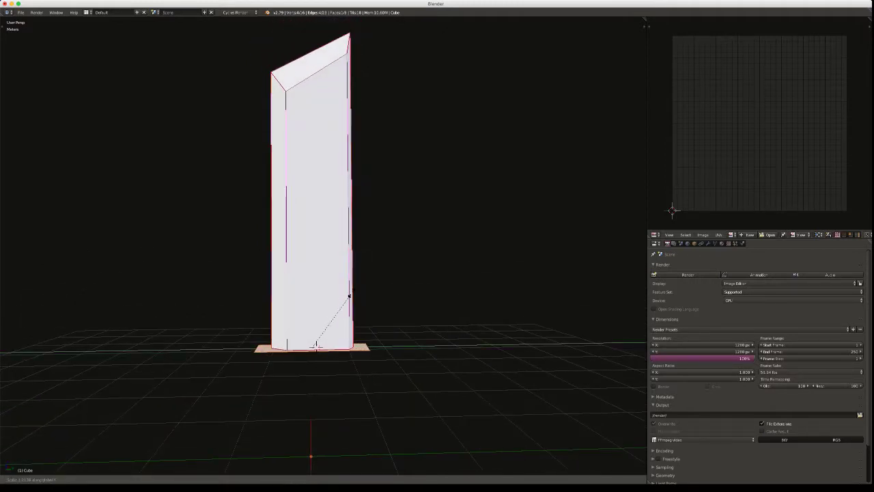
click(349, 296)
Extrude the plane downward into a thin rectangular base block under the panel
middle_drag(349, 296, 351, 300)
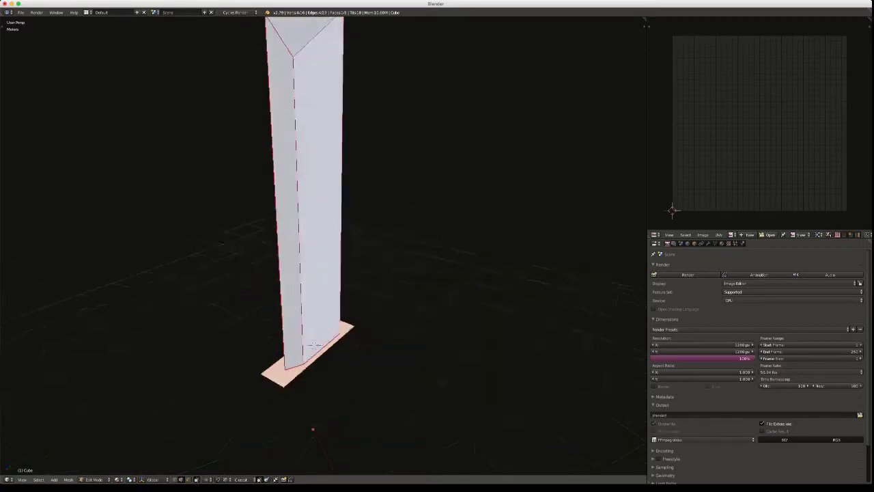
mouse_move(314, 345)
middle_down()
mouse_move(307, 347)
mouse_move(315, 347)
middle_up()
key(e)
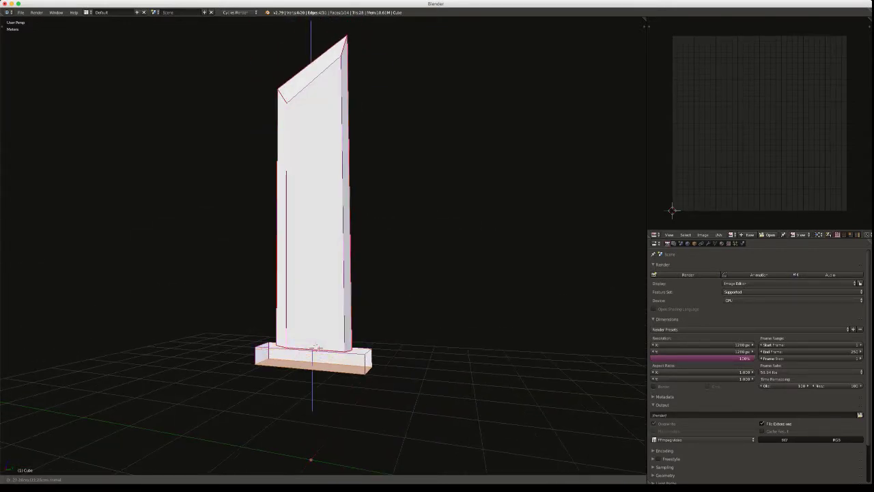
click(316, 349)
Try to bevel all edges of the base block, and undo the bevel
middle_drag(317, 348, 316, 348)
key(l)
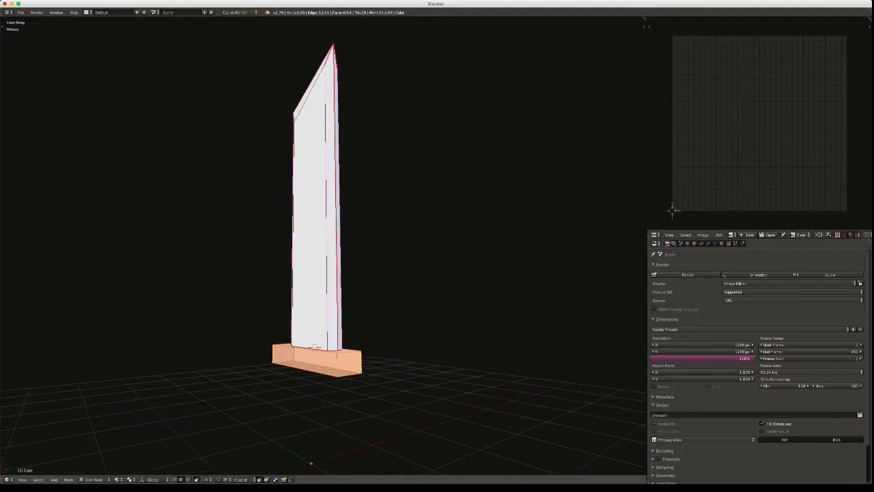
mouse_move(316, 348)
middle_down()
mouse_move(308, 349)
mouse_move(316, 348)
middle_up()
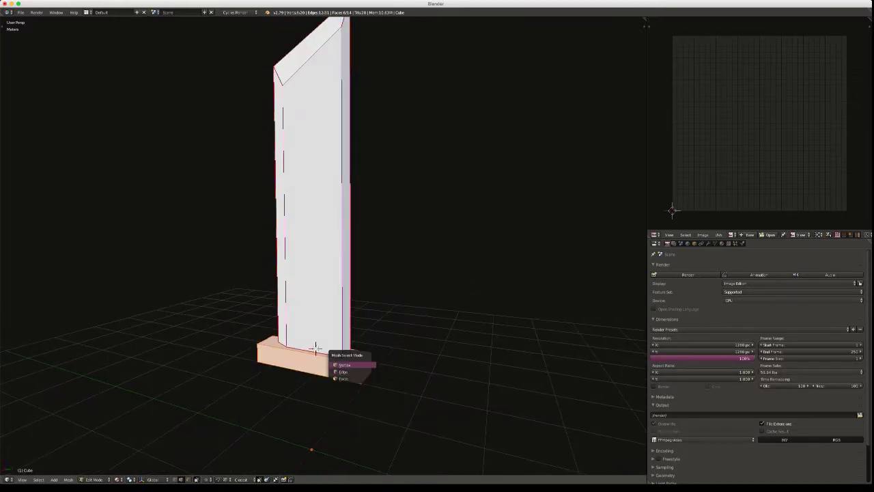
key(a)
click(315, 348)
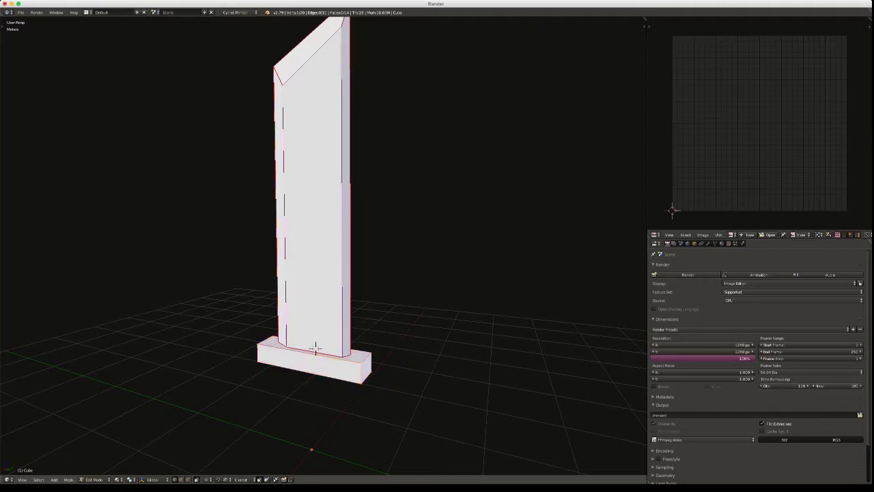
key(l)
key(ctrl+b)
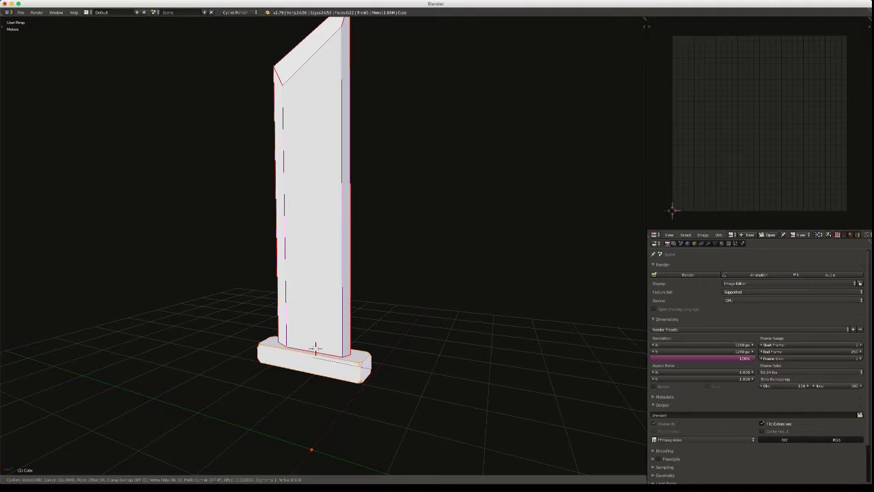
click(315, 349)
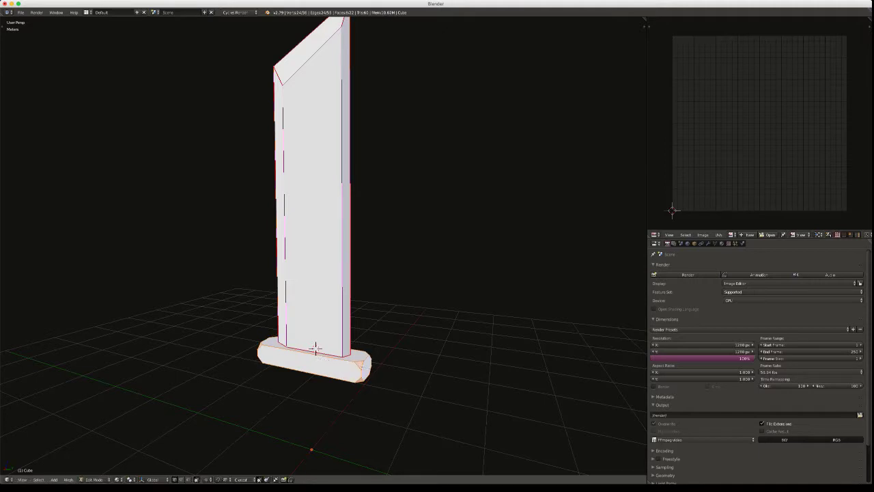
middle_drag(312, 351, 315, 349)
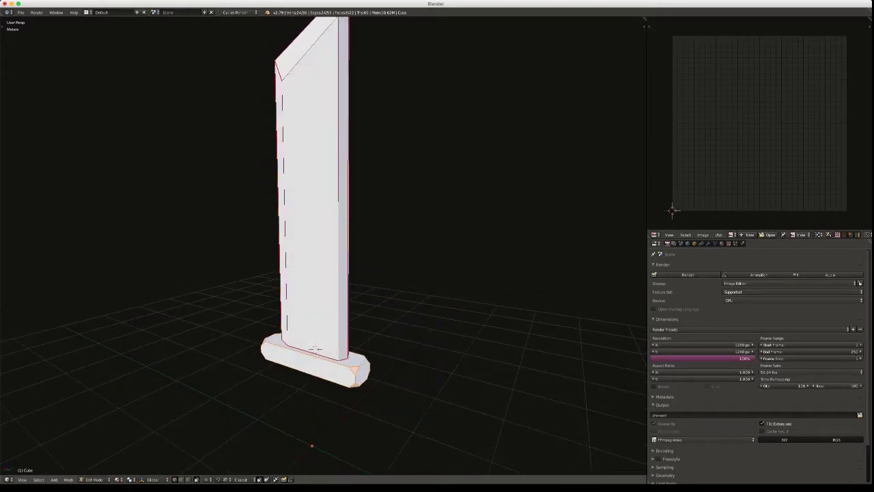
key(ctrl+z)
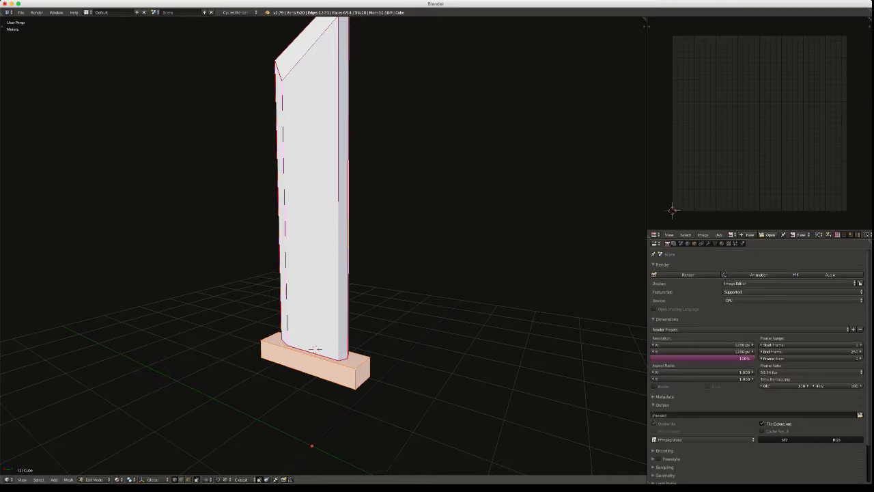
In edge selection, try to bevel only the base block's four long edges, and undo it
scroll(316, 348, down, 5)
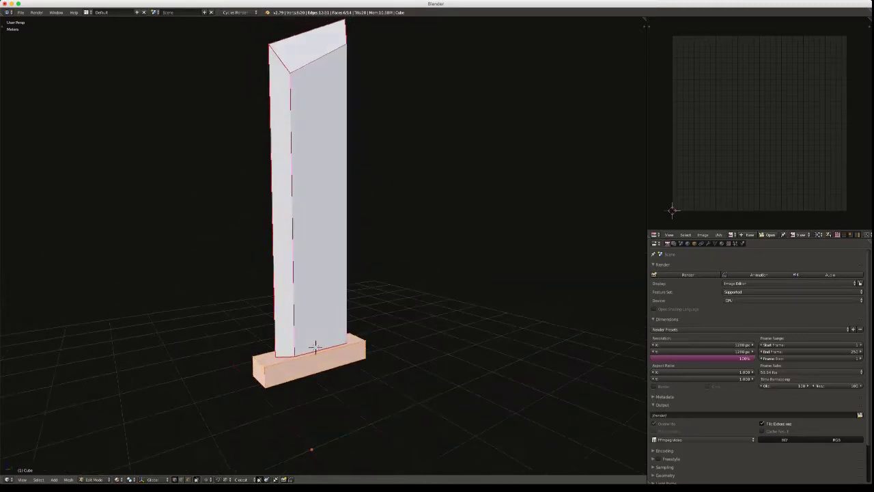
scroll(316, 320, right, 10)
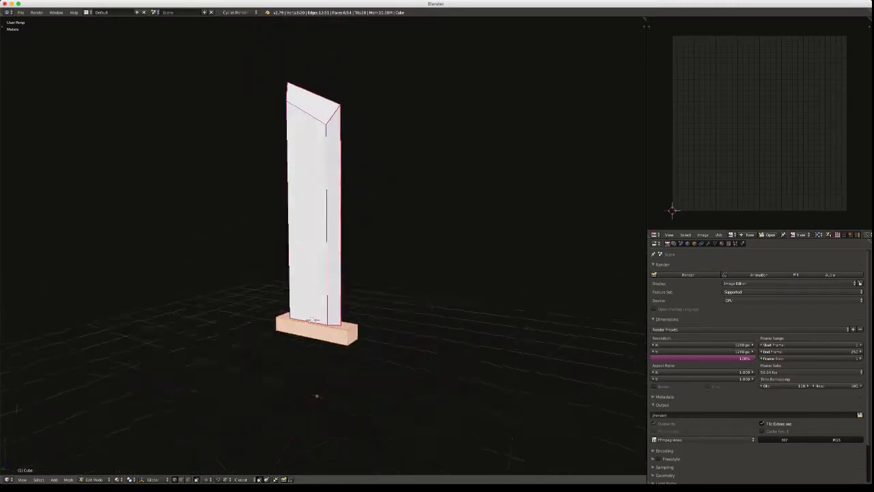
key(ctrl+Tab)
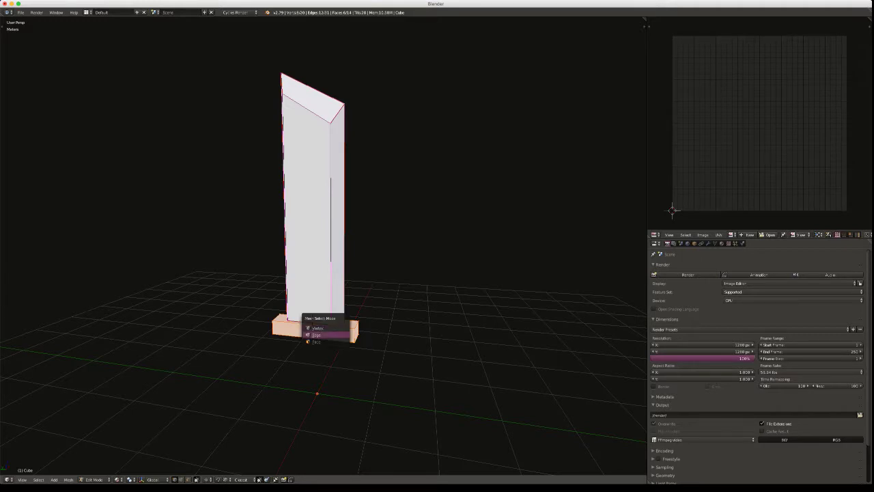
click(316, 334)
right_click(311, 319)
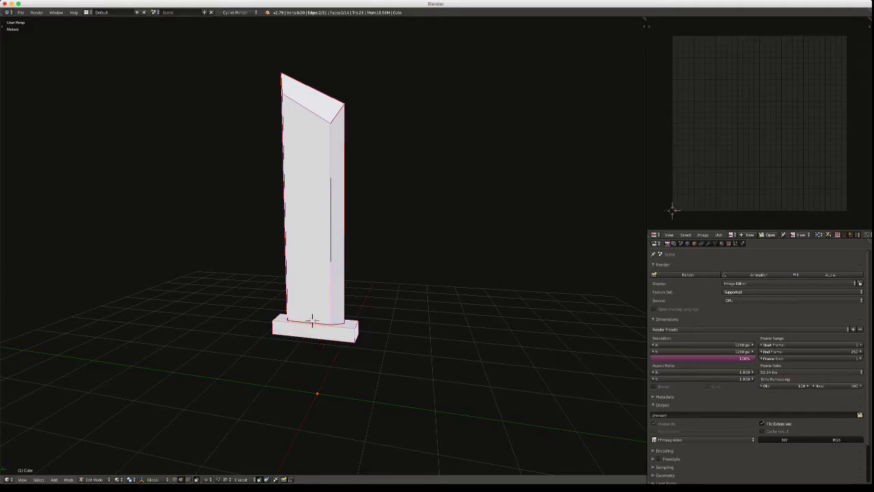
scroll(312, 319, up, 6)
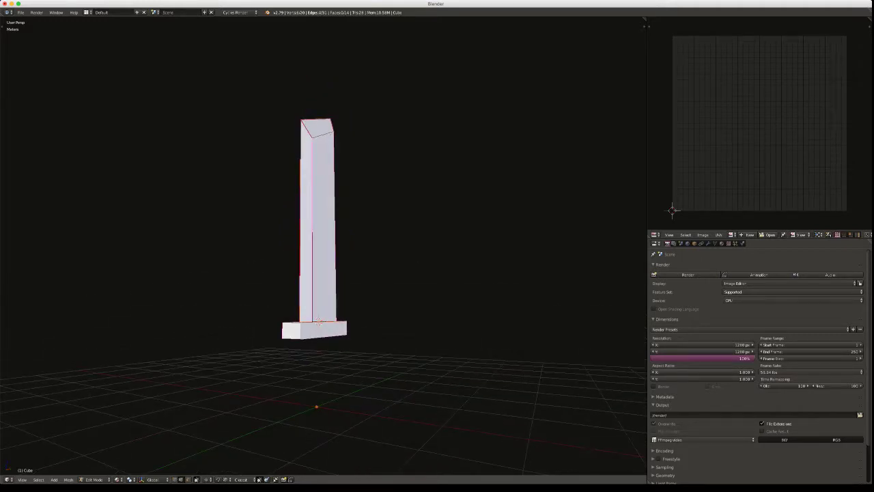
key(ctrl+b)
scroll(319, 321, up, 3)
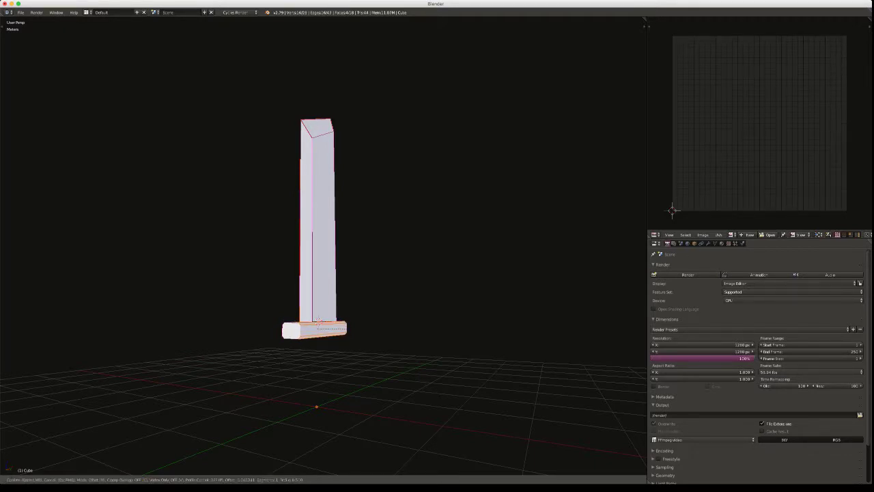
click(317, 323)
scroll(316, 323, down, 6)
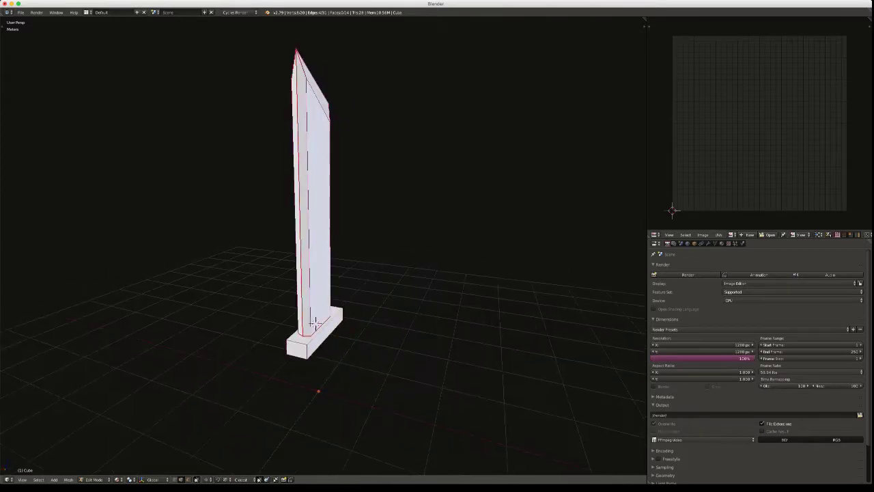
Hide one long upper edge of the base block and reveal it again
scroll(314, 321, right, 3)
scroll(316, 323, right, 3)
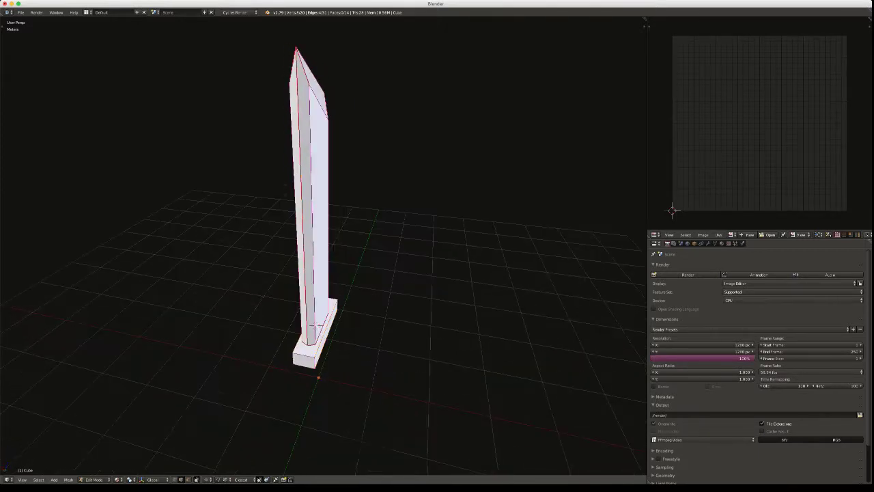
right_click(316, 324)
key(h)
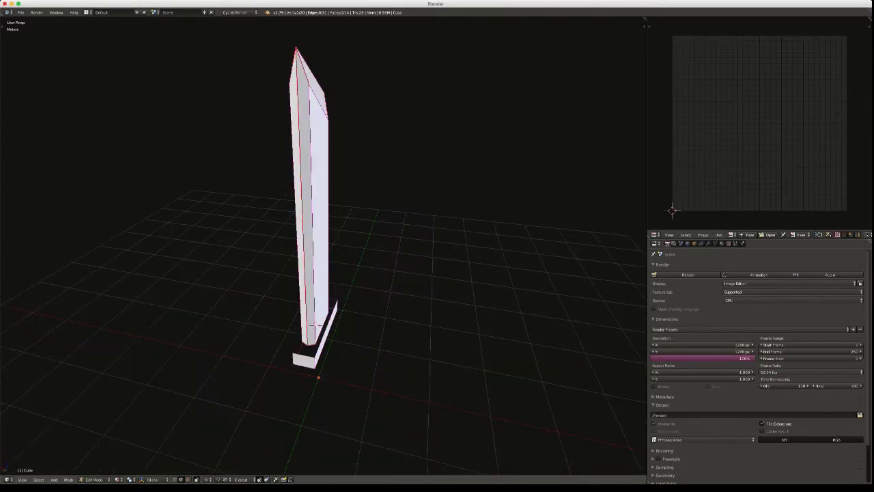
key(alt+h)
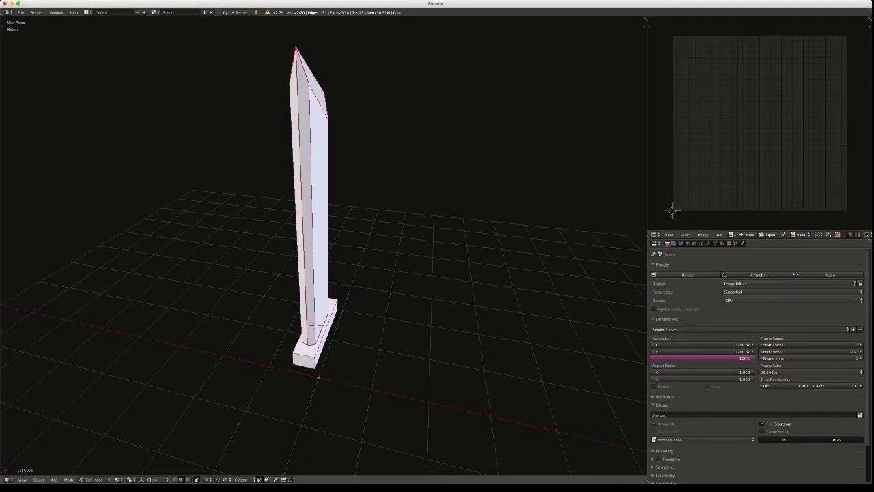
Show the 3D view's properties sidebar and collapse its Mesh Display and Mesh Analysis sections
middle_drag(315, 325, 312, 314)
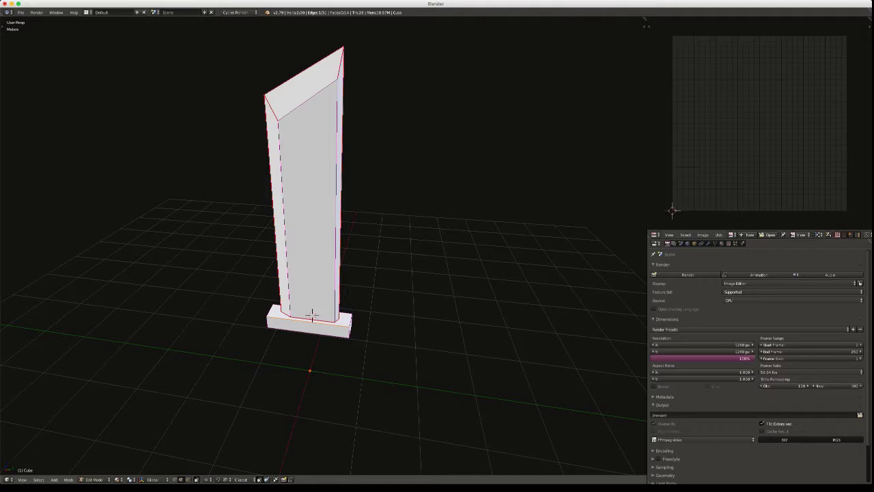
middle_drag(311, 314, 310, 320)
key(n)
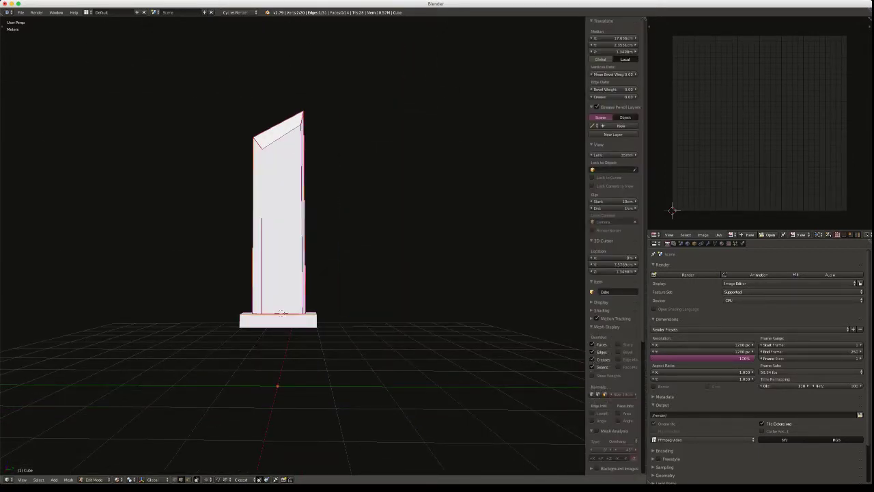
scroll(613, 341, down, 5)
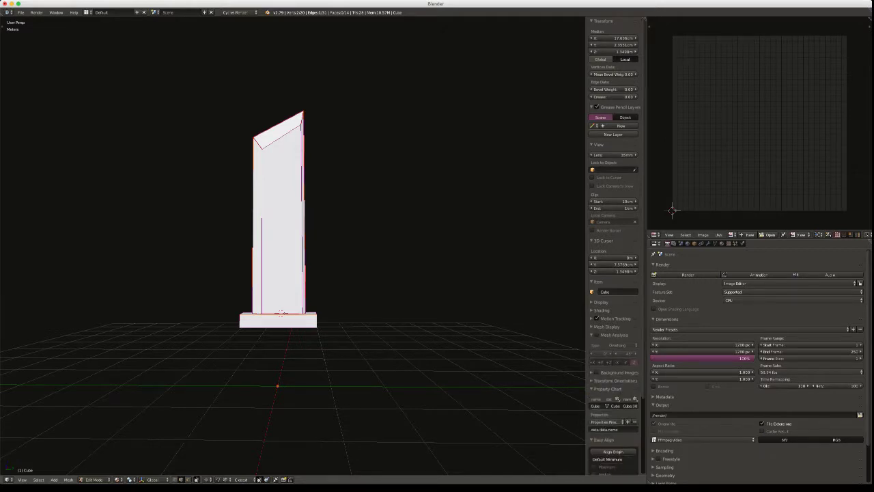
click(610, 335)
scroll(613, 383, down, 3)
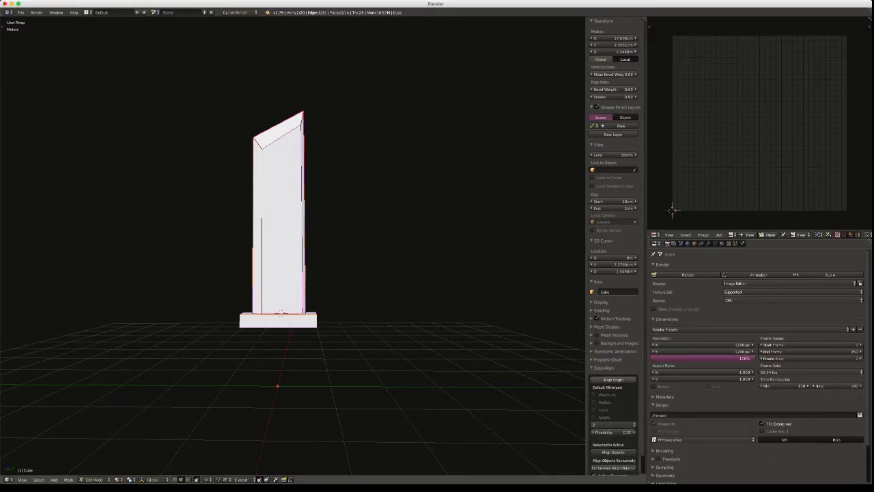
Collapse Easy Align, rename the object to bstar in the Property Chart and copy that name to its mesh data
click(607, 359)
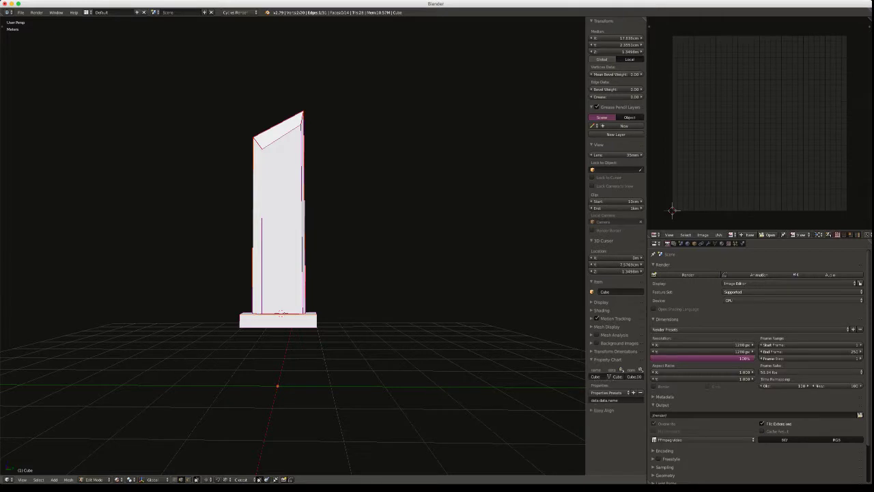
click(596, 377)
text(tstart)
key(Return)
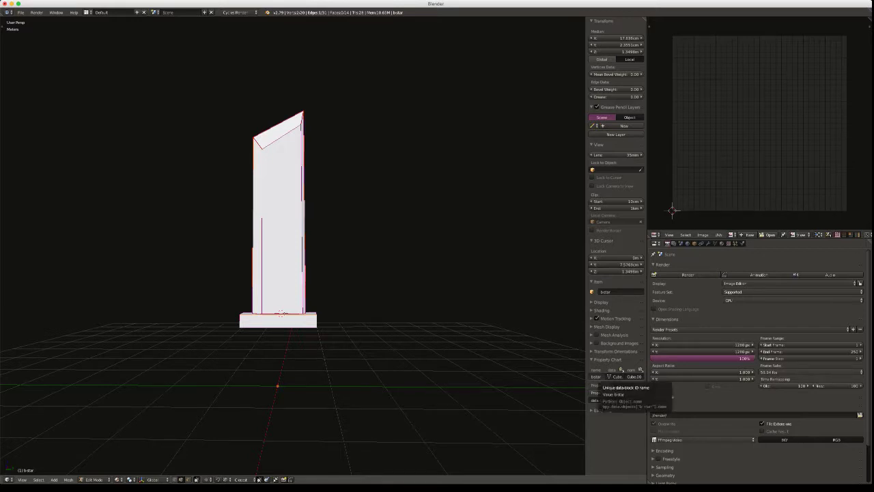
key(ctrl+c)
key(ctrl+v)
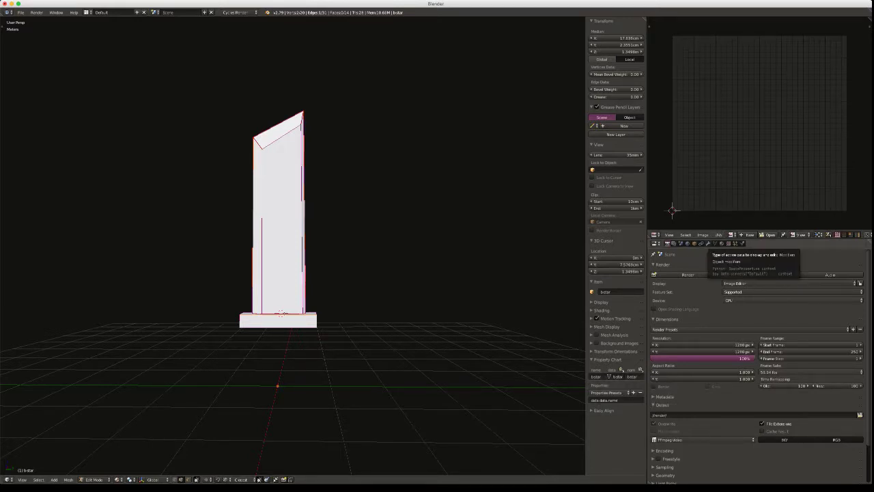
middle_drag(293, 273, 320, 280)
middle_drag(270, 311, 280, 308)
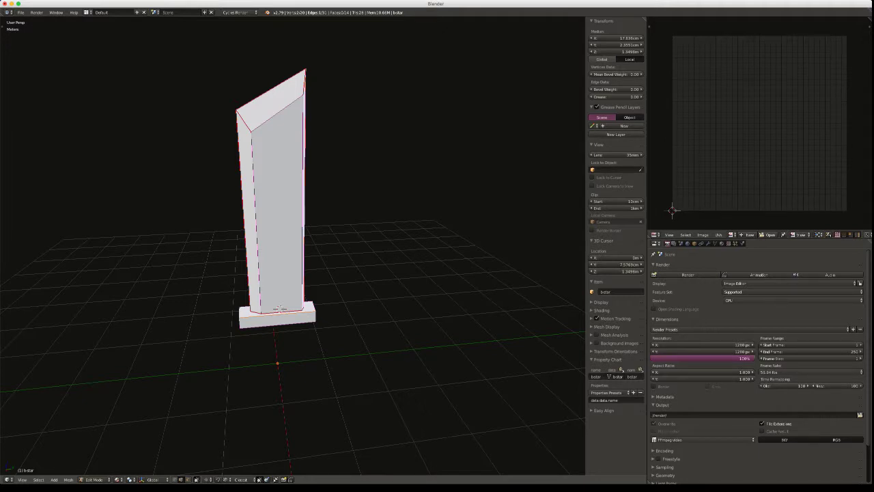
middle_drag(278, 309, 269, 312)
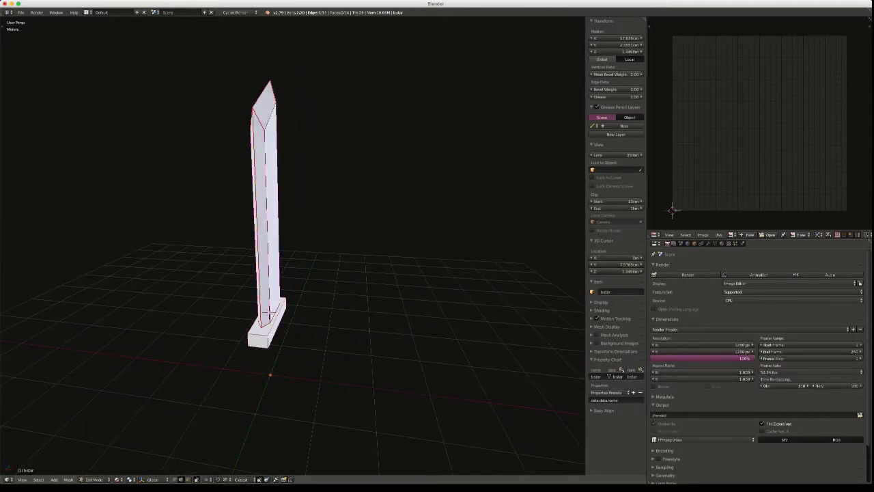
In wireframe display, select seven edges around the base block's ends and one long side and mark them as seams
shift+right_click(277, 198)
shift+right_click(277, 198)
shift+right_click(277, 198)
middle_drag(277, 198, 171, 190)
middle_drag(305, 335, 254, 346)
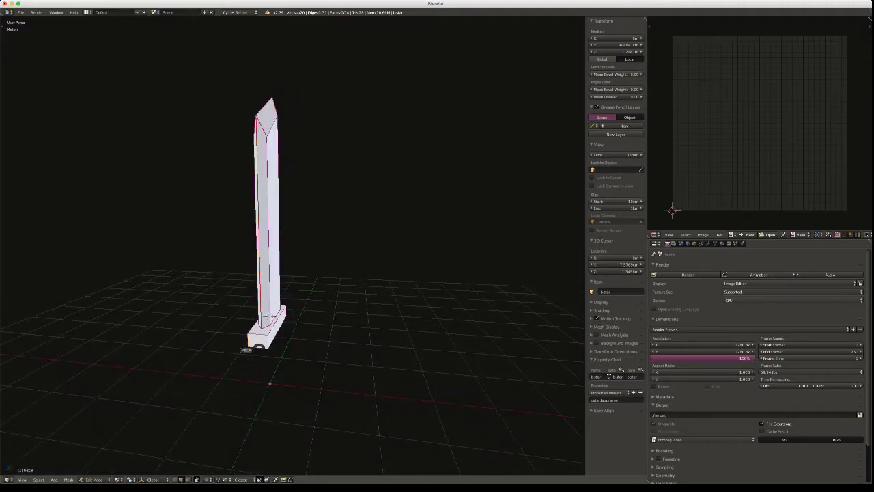
key(z)
click(313, 350)
shift+right_click(258, 348)
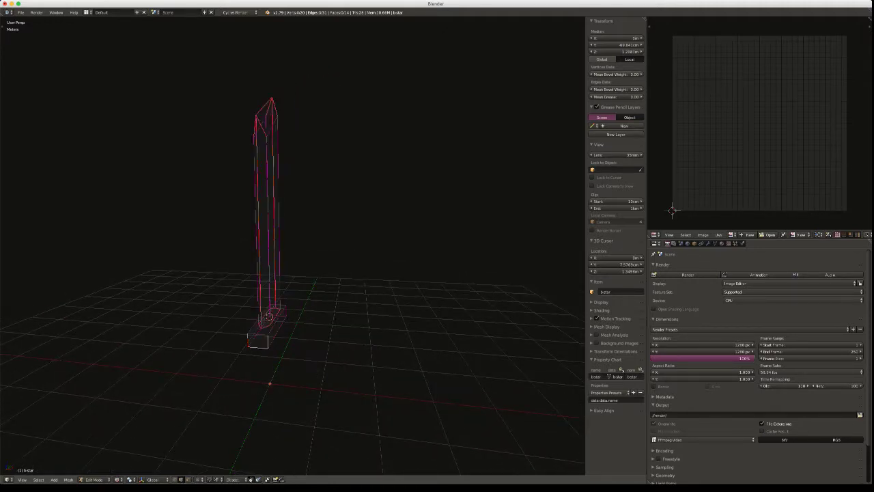
shift+right_click(277, 315)
middle_drag(277, 315, 263, 318)
shift+right_click(261, 318)
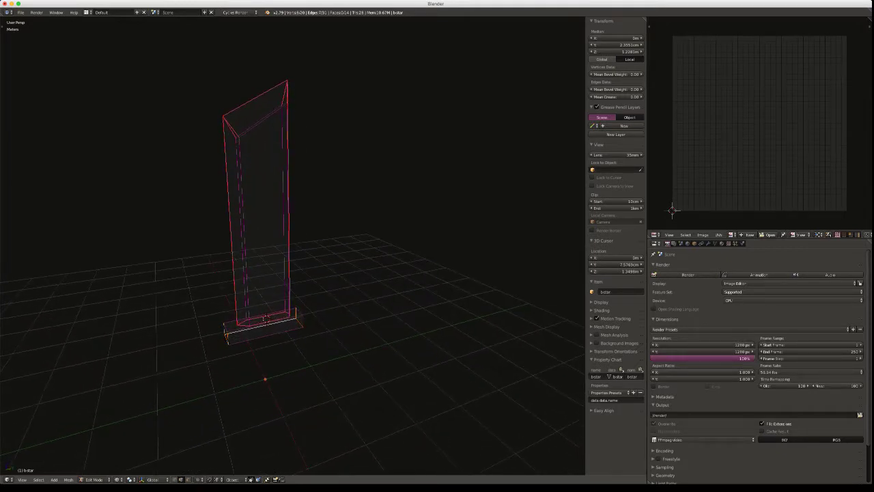
key(ctrl+e)
key(Return)
Select the entire base block as linked geometry and unwrap its UVs
key(l)
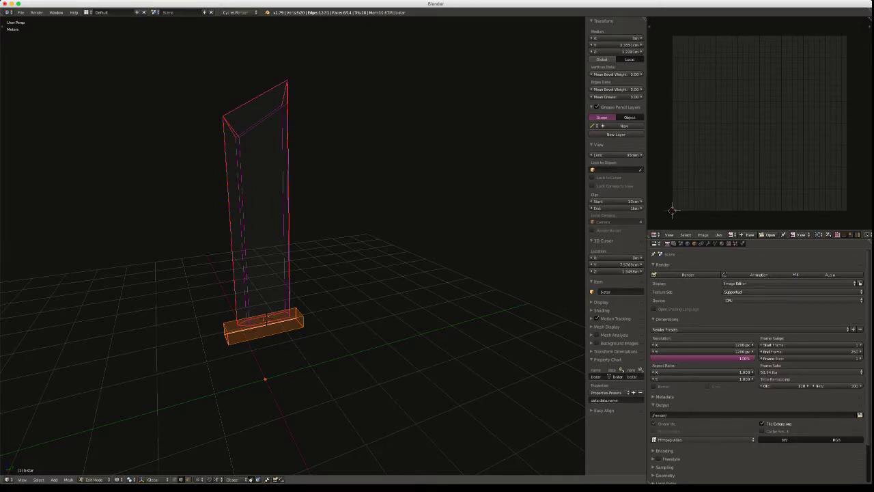
key(u)
key(Return)
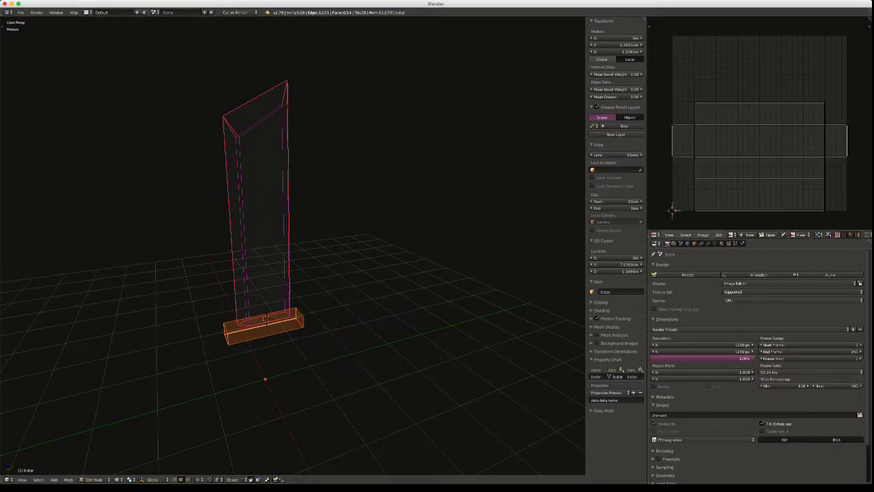
Select the base block's whole UV island in island mode and scale it down to roughly a quarter of its size
key(ctrl+Tab)
click(769, 141)
right_click(769, 141)
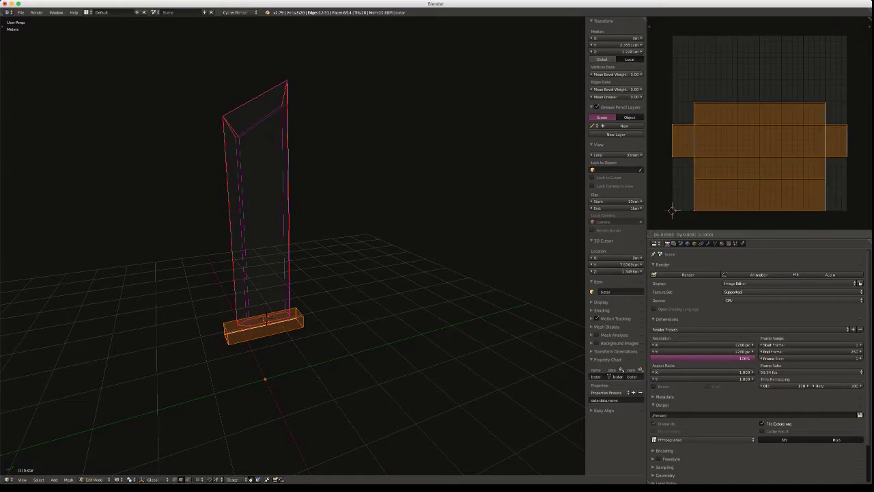
key(s)
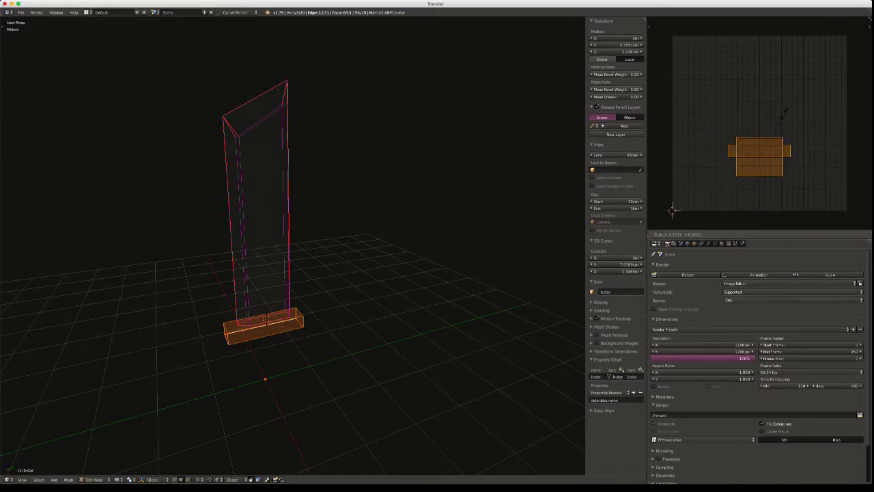
click(779, 121)
Select the whole mesh to display all UVs, and place the block's island over the blade island's lower end to size it against the blade
key(a)
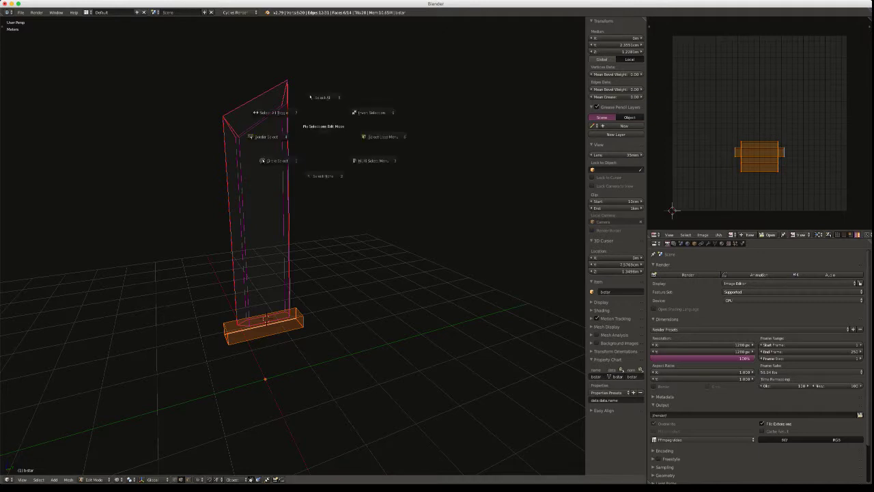
click(324, 97)
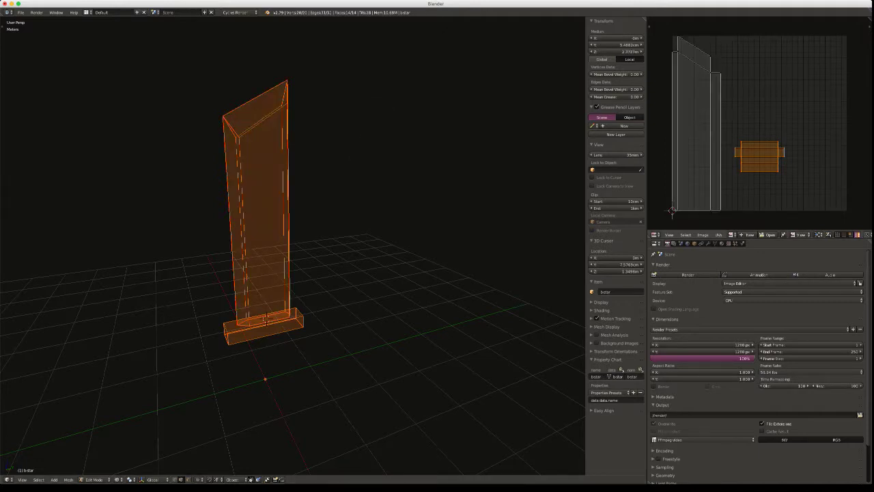
key(g)
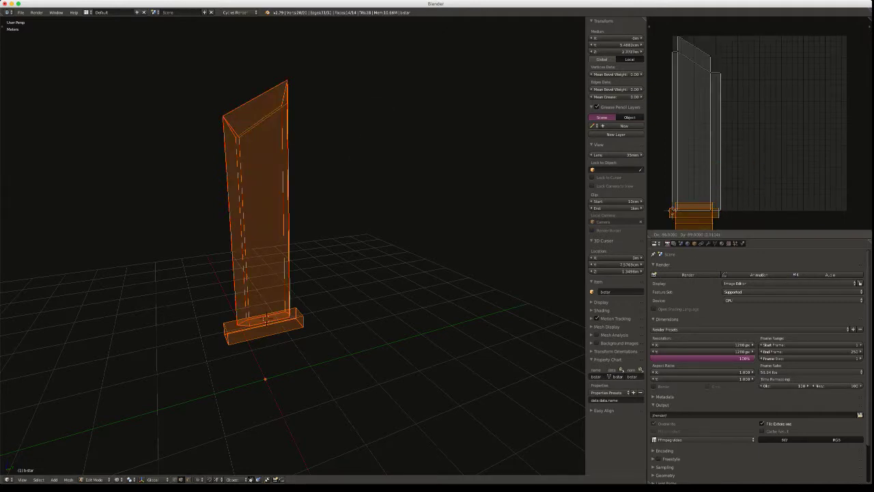
click(671, 211)
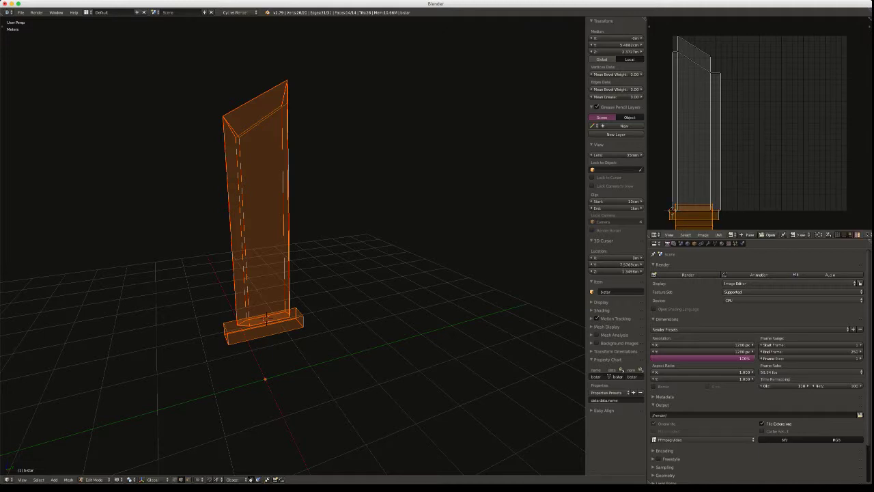
key(s)
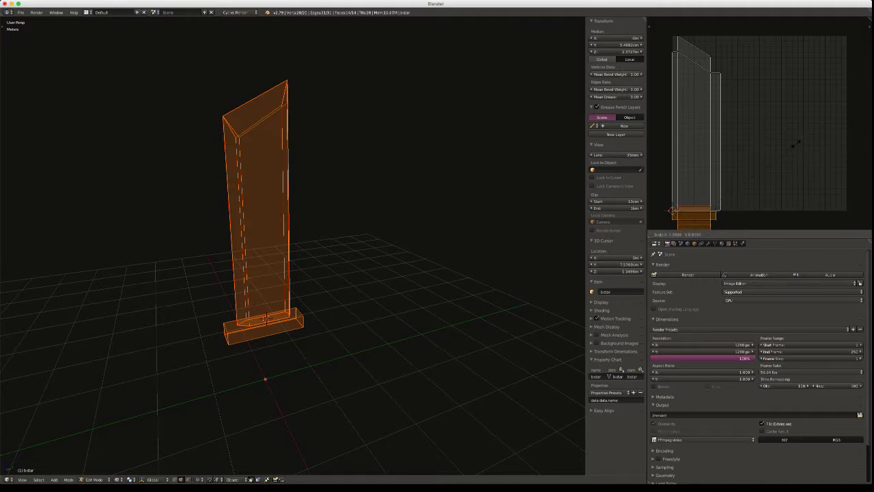
click(671, 210)
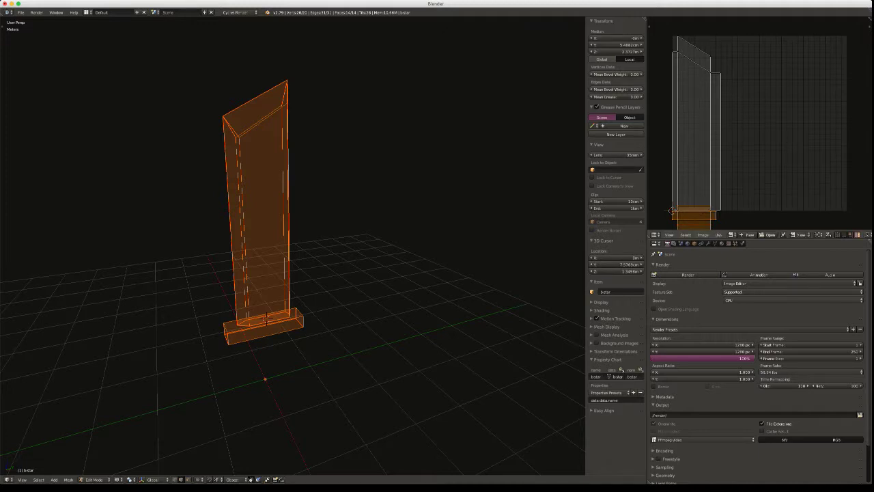
key(s)
key(Escape)
key(s)
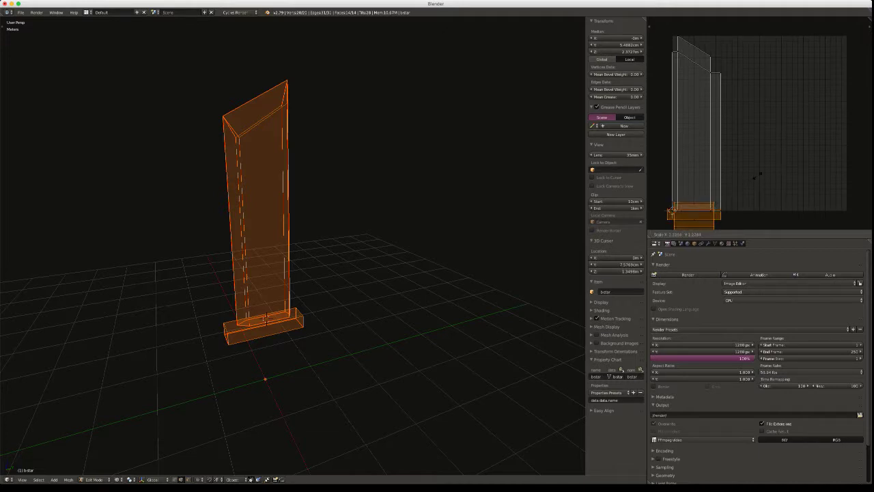
click(671, 210)
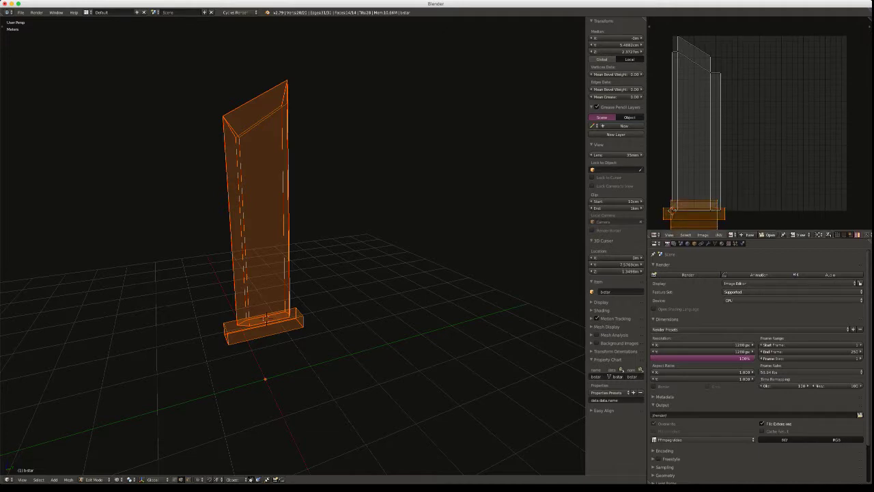
Move the base block's UV island to the upper part of the UV square, beside the blade's island
key(g)
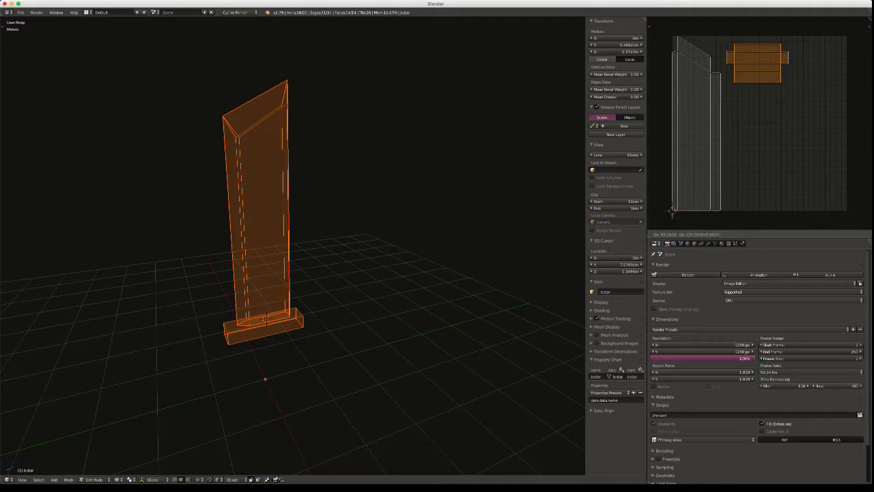
key(Return)
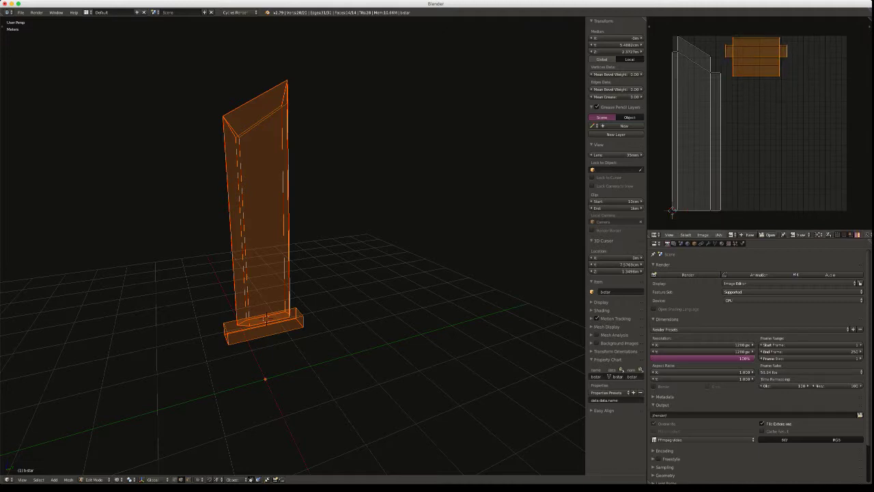
key(g)
key(Return)
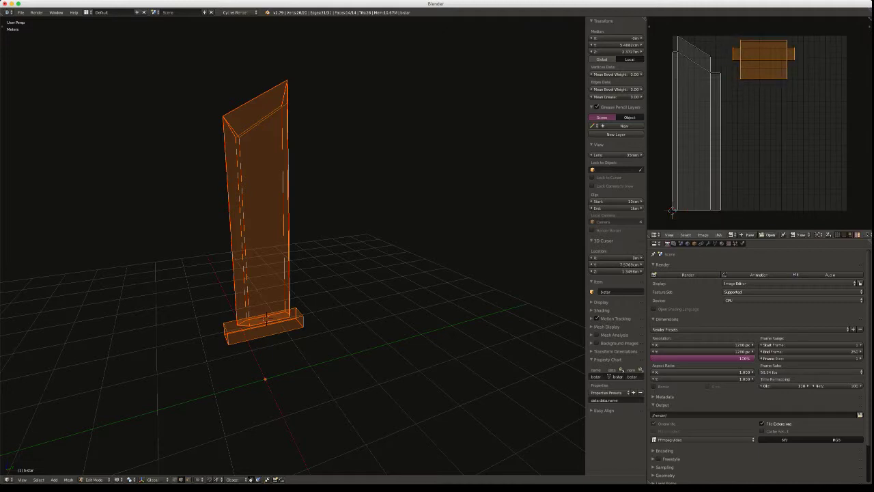
Shrink the blade's UV island slightly, nudge it inside the UV square's borders and deselect the UVs
right_click(696, 137)
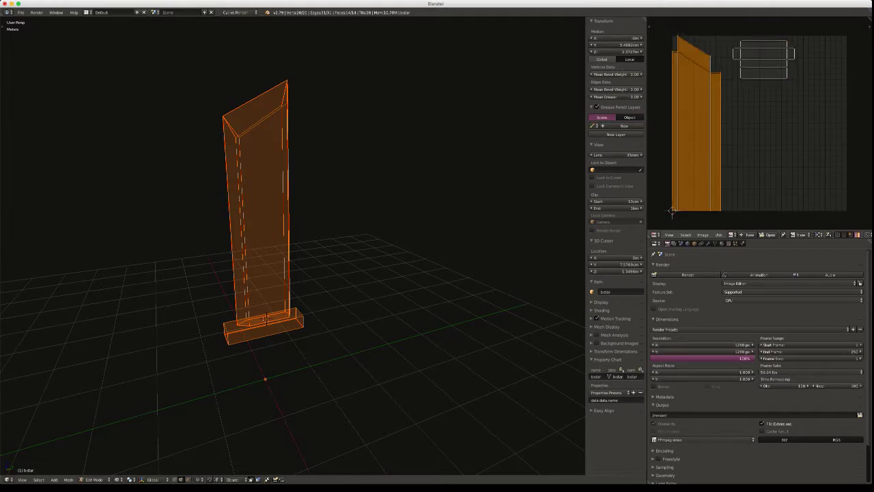
key(s)
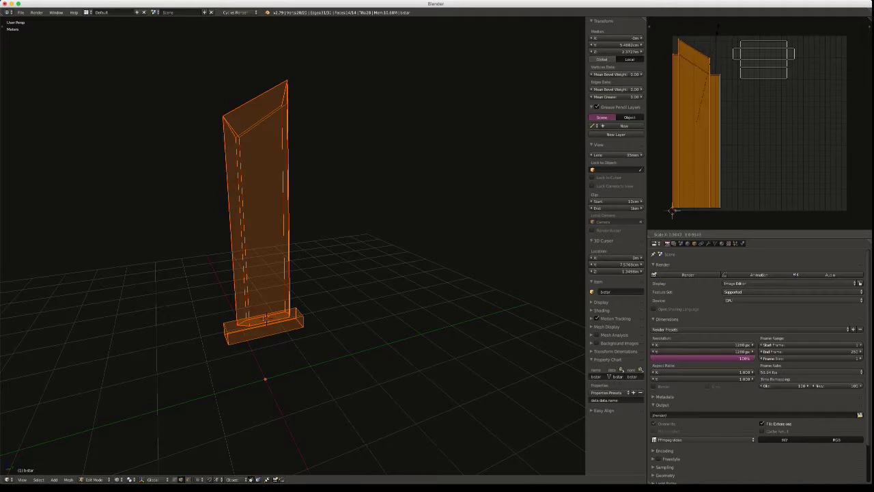
key(Return)
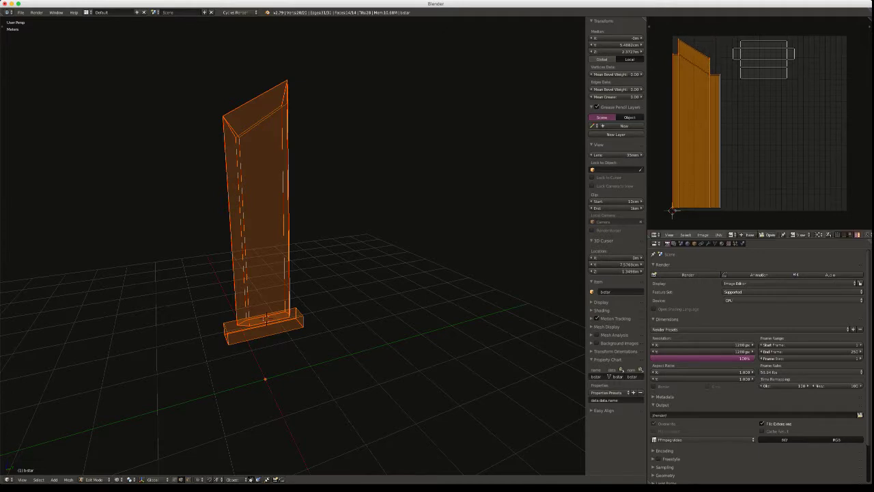
key(s)
key(Return)
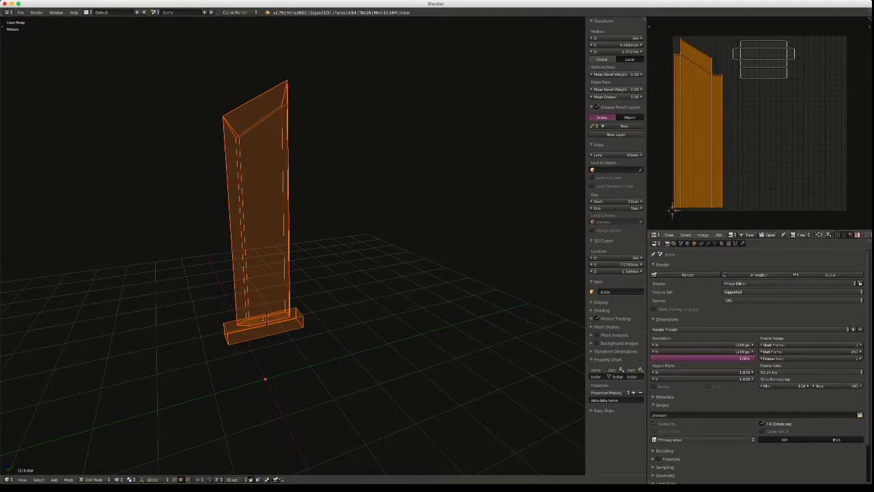
key(a)
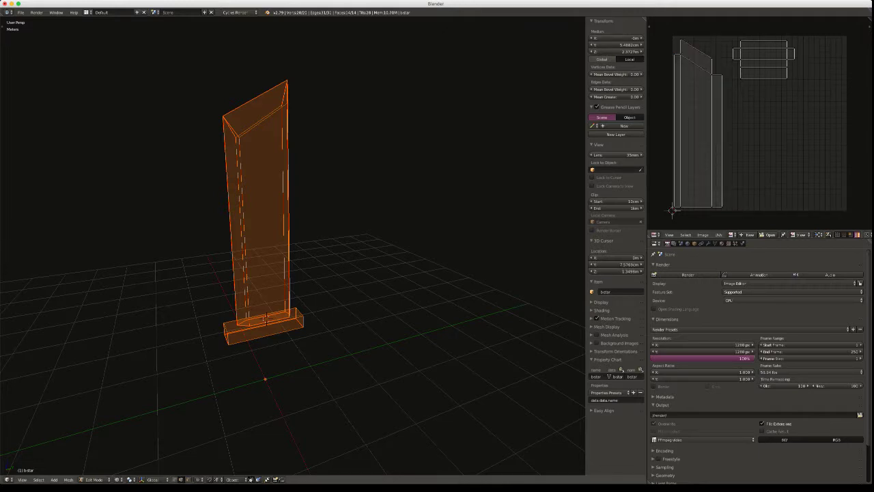
In face selection, select the base block's underside and snap the 3D cursor to it
middle_drag(270, 321, 294, 259)
key(ctrl+Tab)
click(297, 310)
right_click(260, 337)
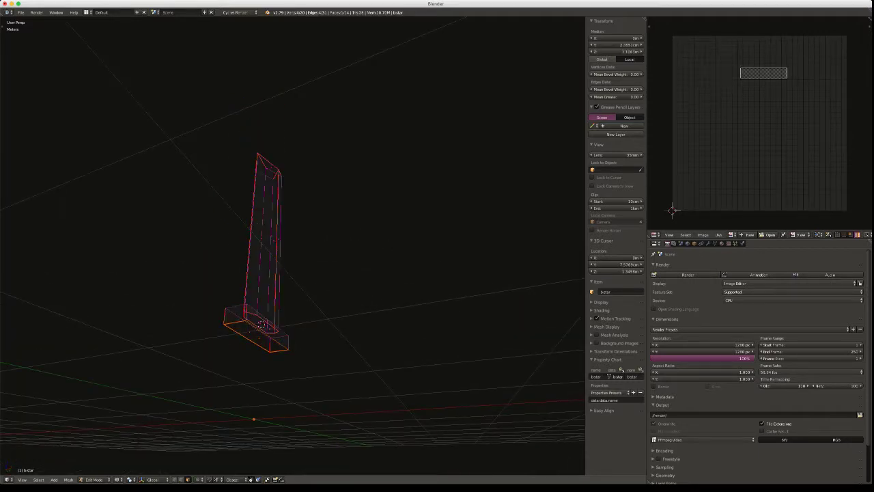
key(shift+s)
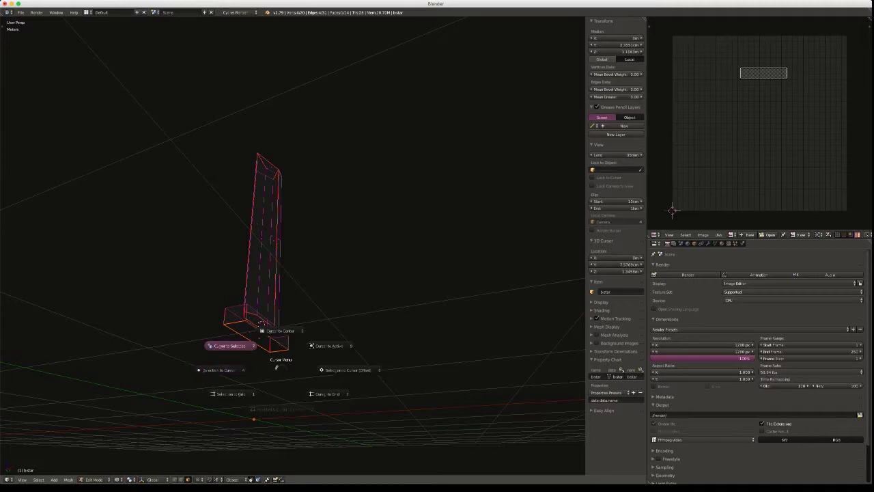
click(233, 346)
middle_drag(233, 346, 256, 416)
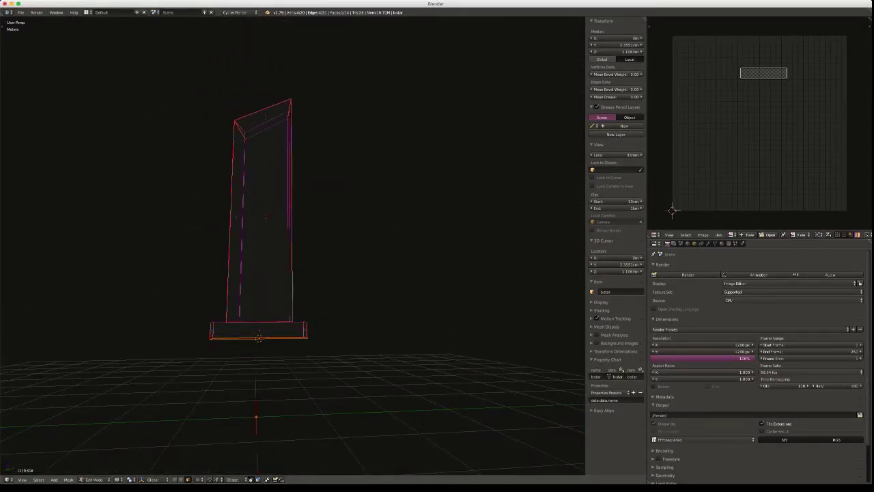
middle_drag(258, 339, 260, 343)
key(shift+a)
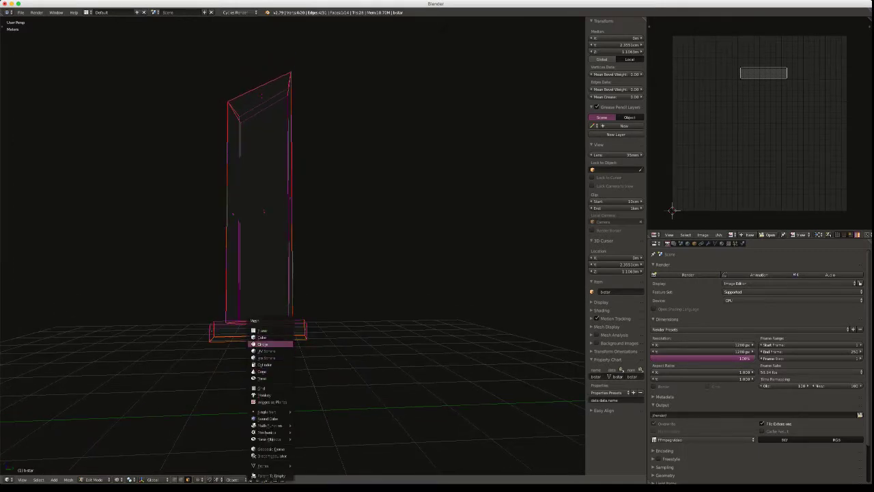
click(261, 337)
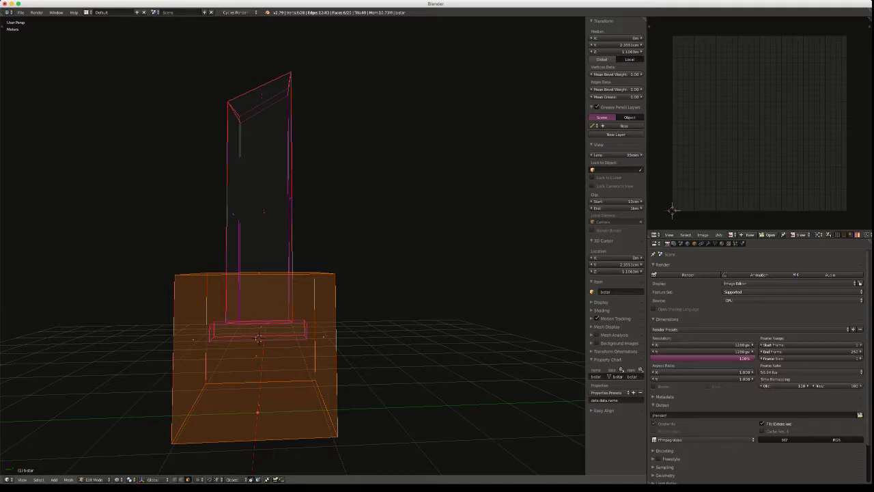
key(s)
click(262, 340)
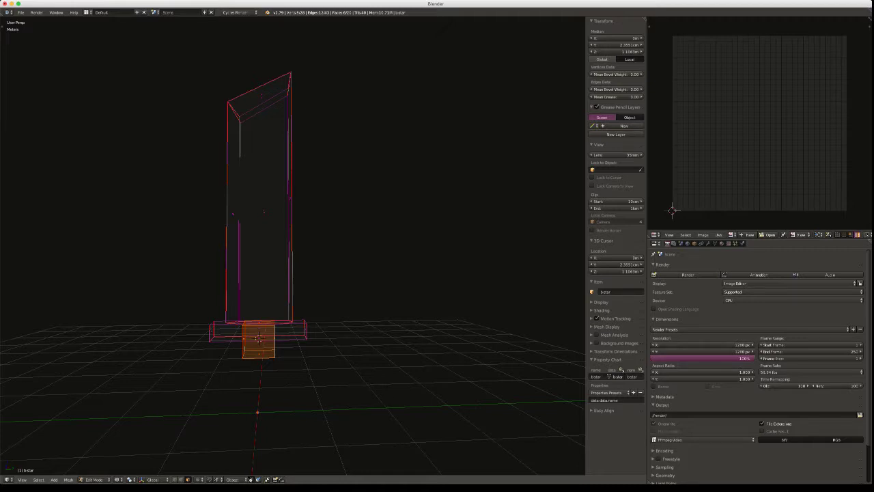
key(x)
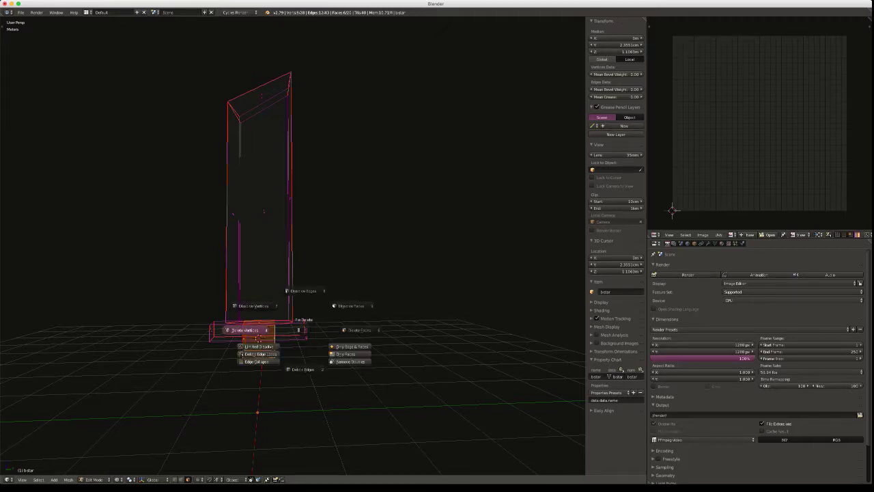
click(258, 337)
Add a circle with 5 vertices at the 3D cursor under the base block and reduce its radius to fit within the block's underside
key(shift+a)
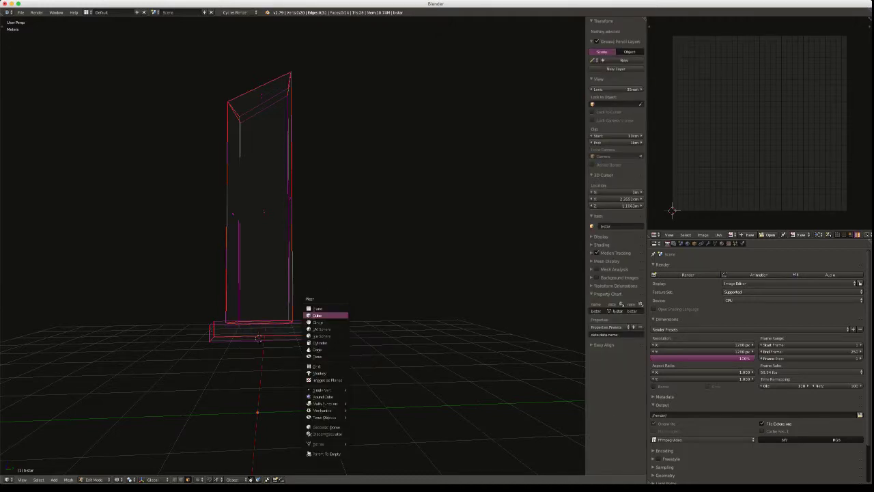
key(Down)
key(Return)
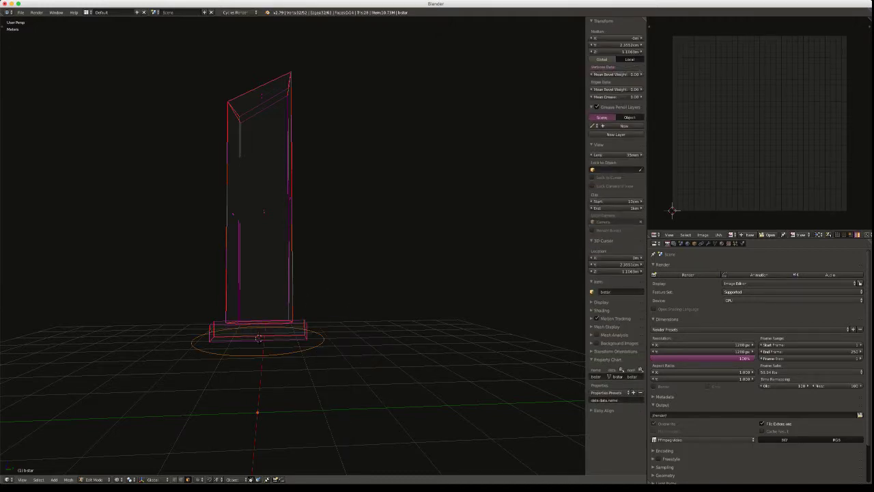
key(F6)
click(394, 340)
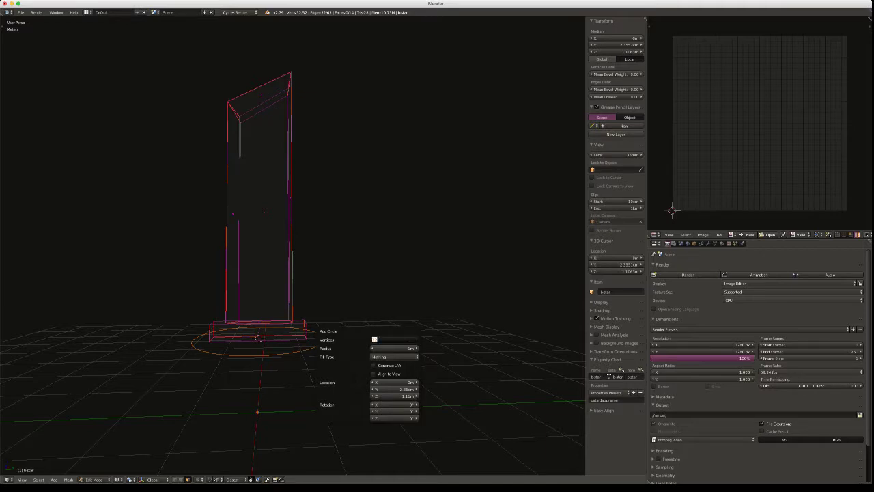
text(5)
key(Tab)
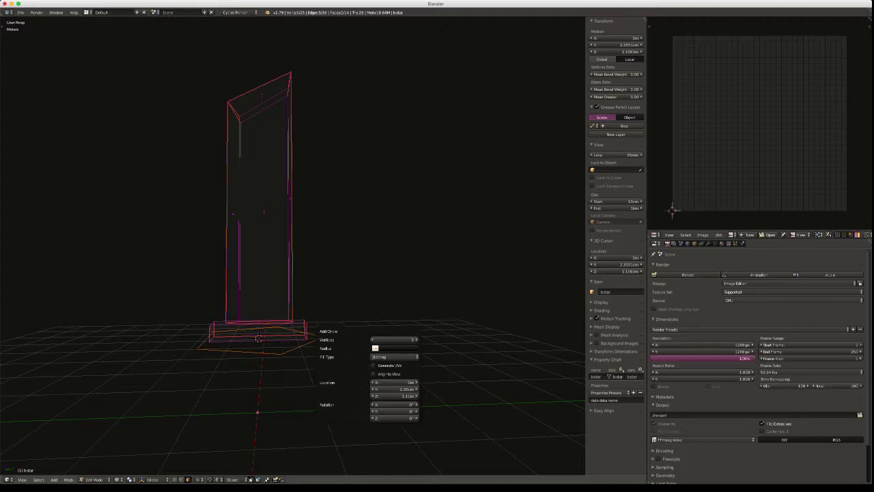
key(Return)
double_click(394, 348)
text(50cm)
key(Return)
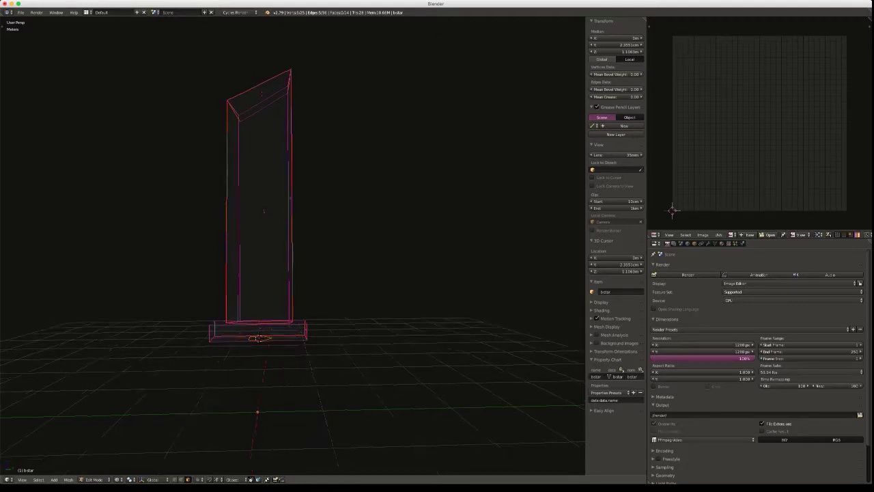
Frame the base block, switch to edge selection and select the five-sided ring on its underside
mouse_move(293, 239)
middle_down()
mouse_move(273, 226)
mouse_move(321, 226)
mouse_move(287, 232)
middle_up()
scroll(287, 232, up, 5)
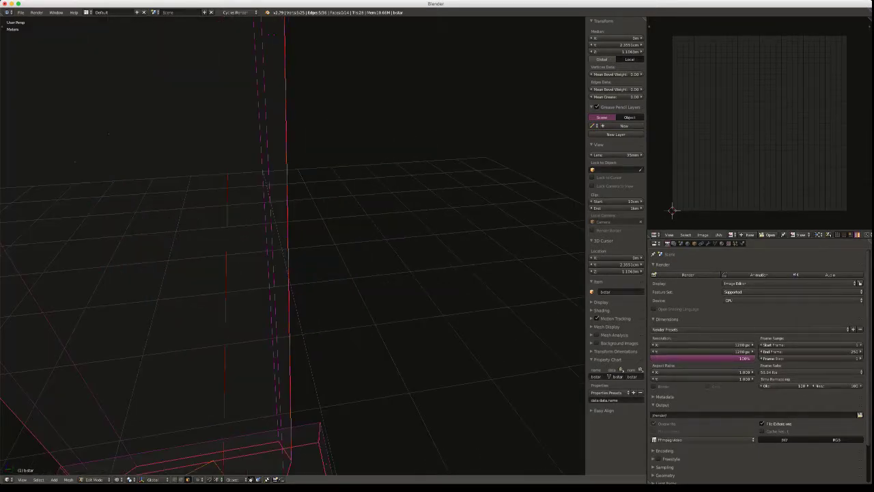
scroll(294, 246, down, 3)
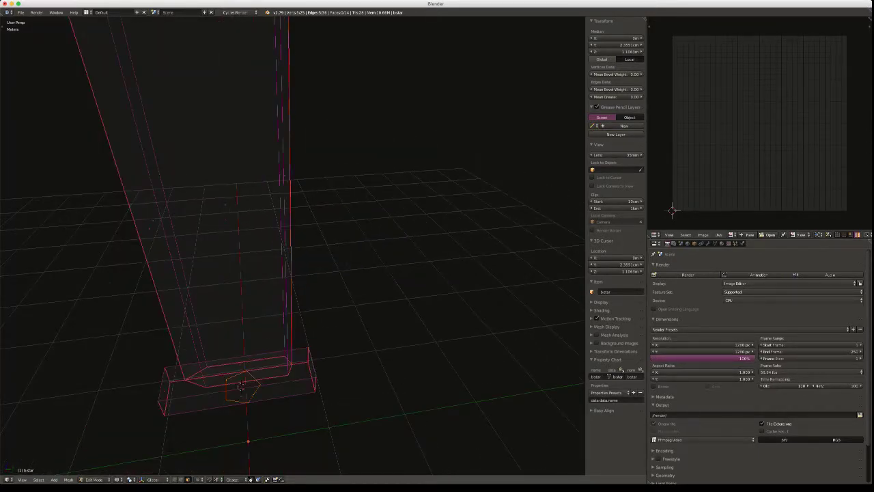
middle_drag(294, 239, 355, 232)
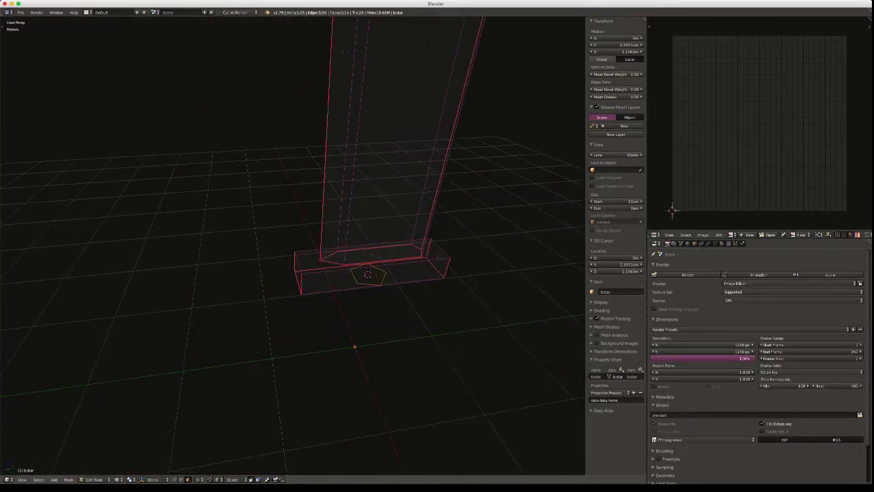
middle_drag(294, 246, 259, 198)
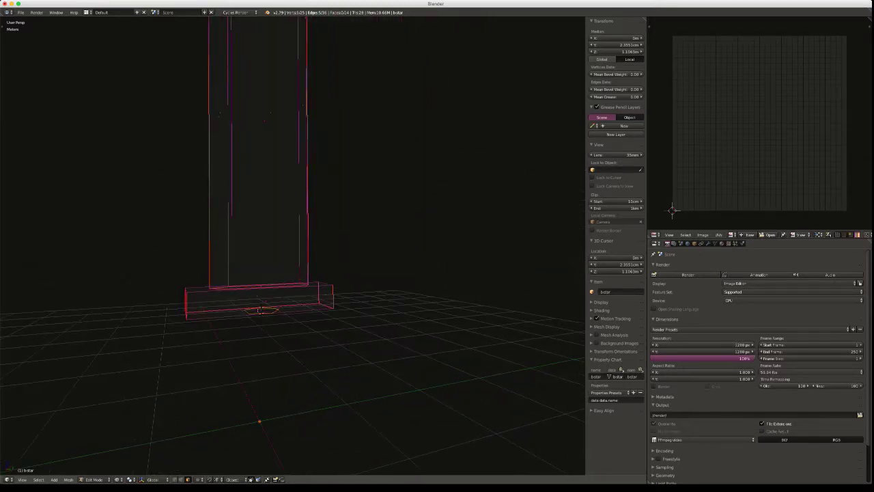
right_click(194, 304)
key(KP_Decimal)
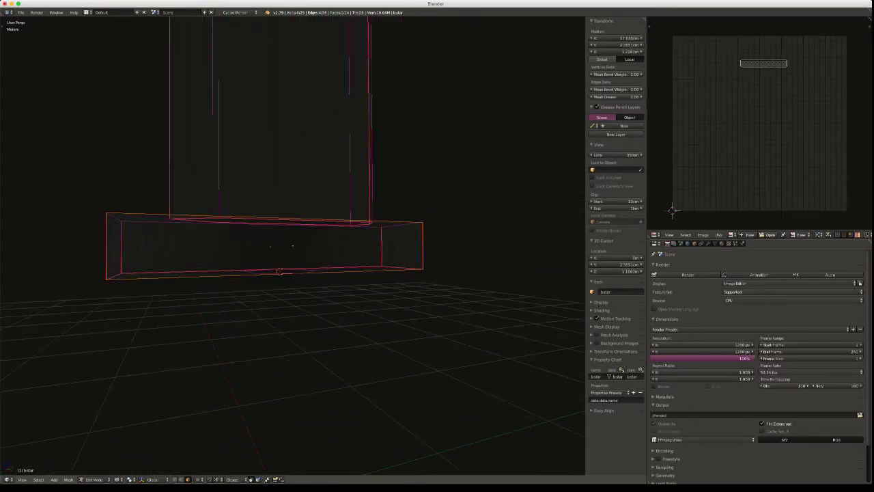
middle_drag(294, 246, 308, 222)
key(ctrl+Tab)
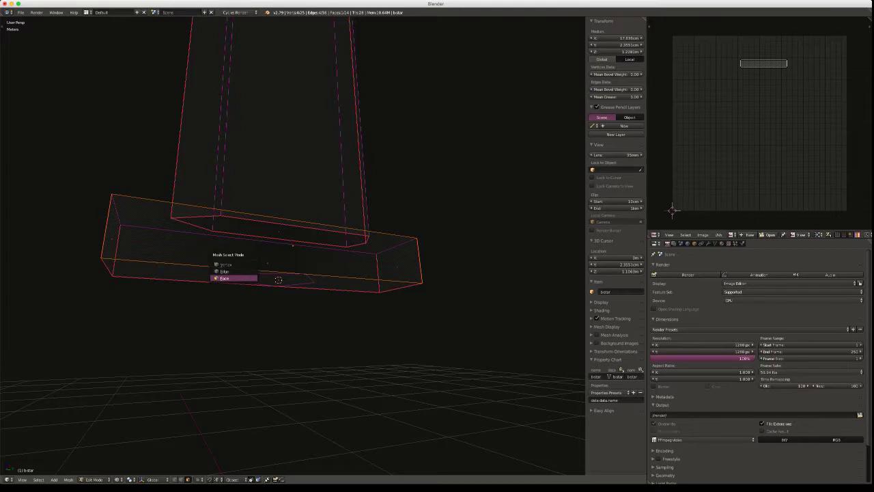
key(Return)
right_click(278, 280)
middle_drag(277, 279, 328, 272)
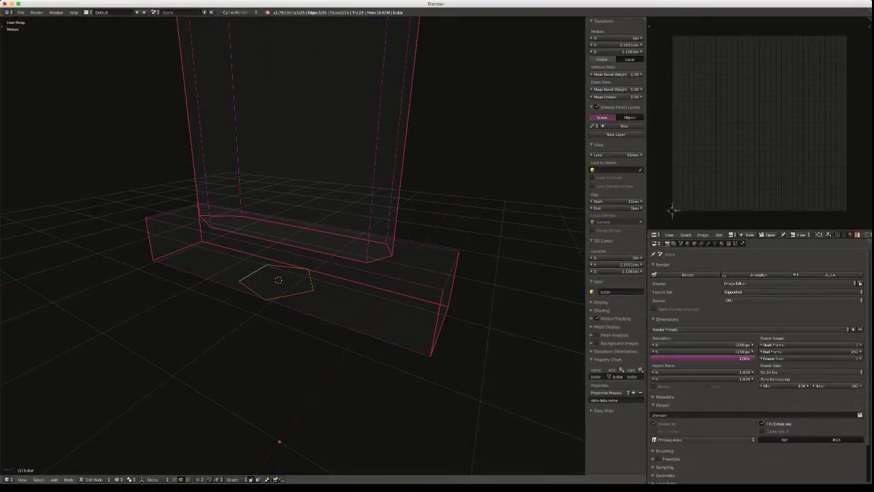
Scale the five-sided ring down slightly so it fits within the width of the block's underside
scroll(294, 246, up, 3)
middle_drag(294, 246, 362, 236)
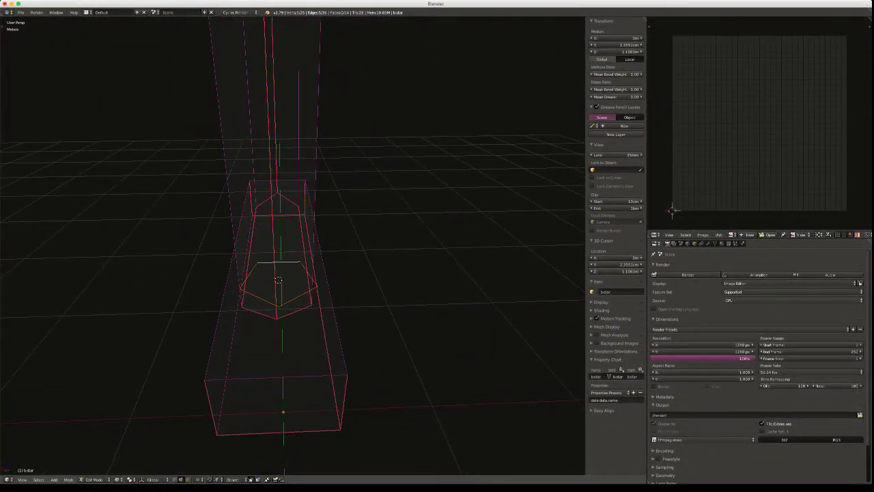
key(s)
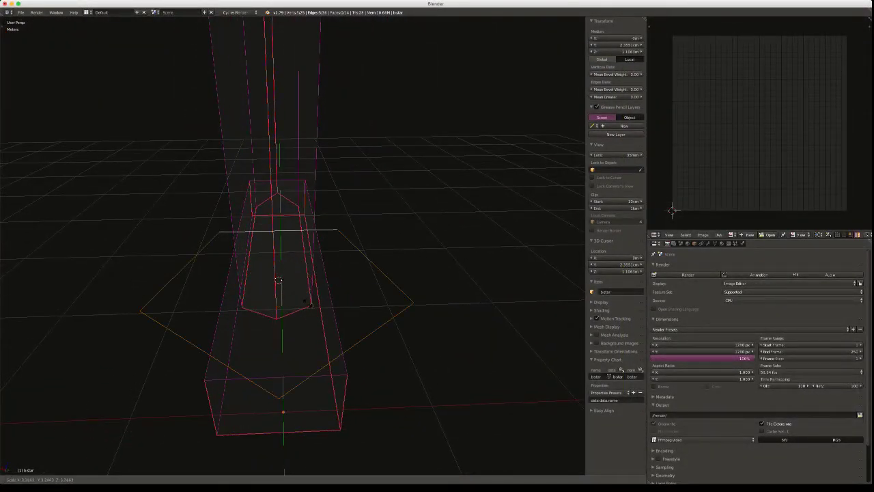
key(Escape)
text(s.5)
key(Return)
key(s)
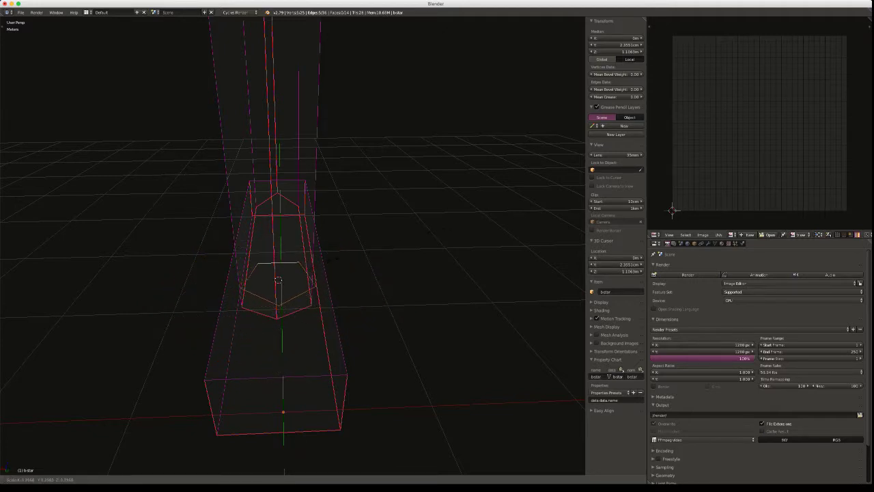
click(322, 265)
middle_drag(322, 265, 409, 183)
key(s)
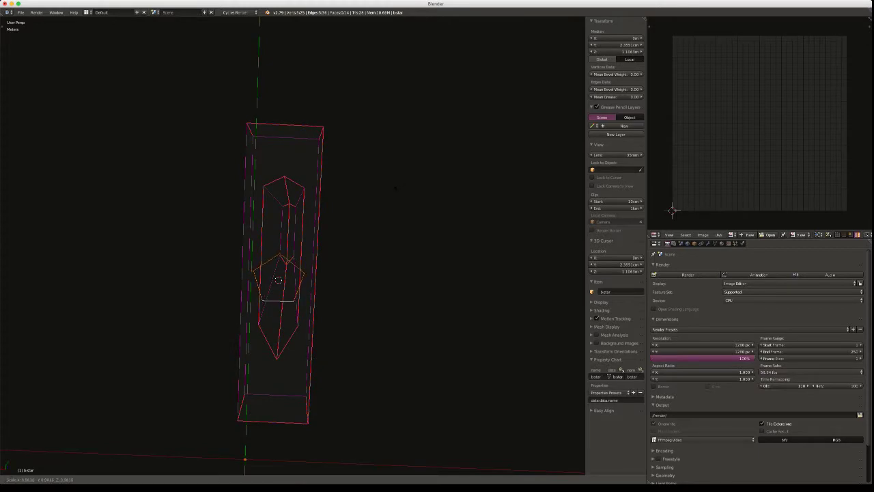
Rotate the five-sided ring about the global Z axis to align it with the base block
key(r)
key(z)
click(411, 217)
middle_drag(410, 217, 284, 469)
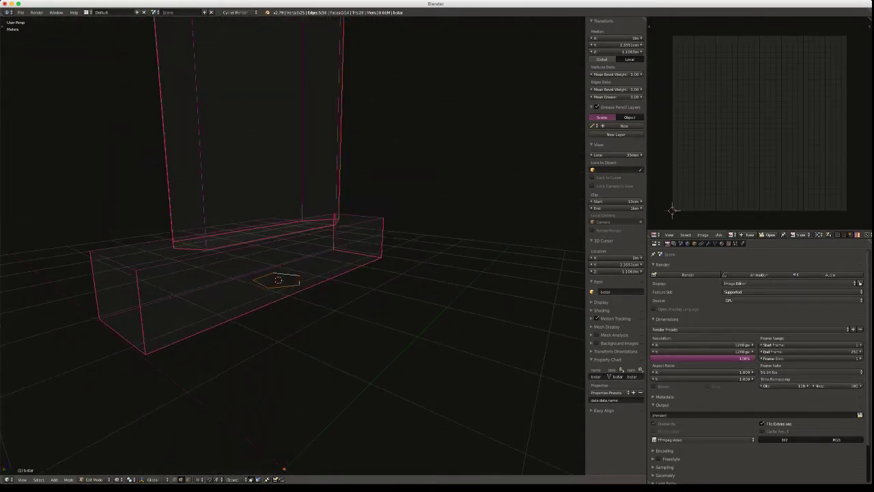
key(r)
key(z)
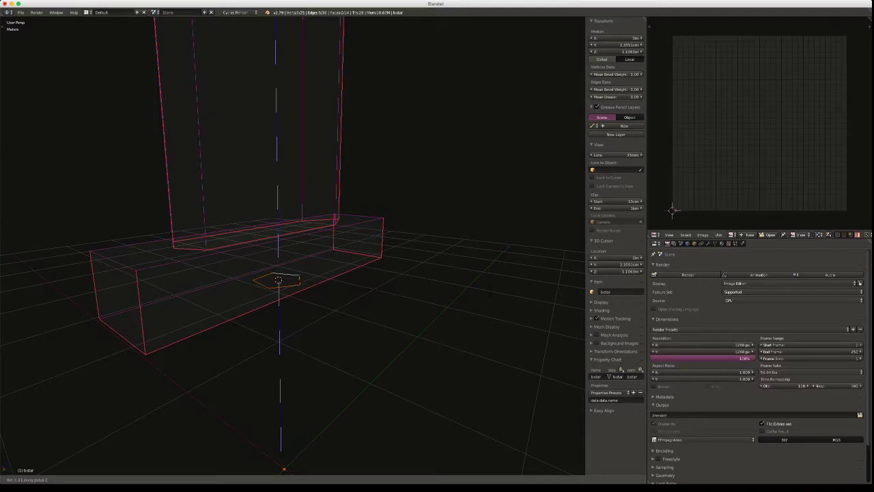
key(Return)
Extrude the ring straight down into a handle and move its lower end further down along Z to lengthen it
middle_drag(284, 342, 284, 307)
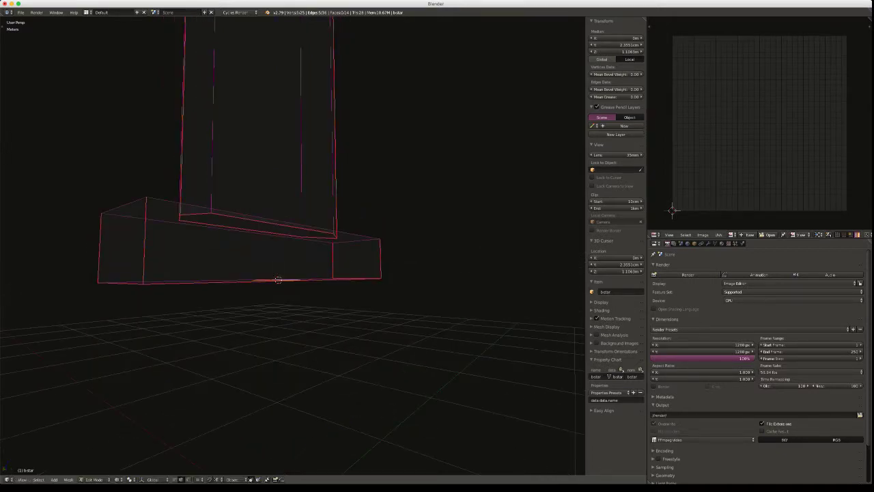
key(e)
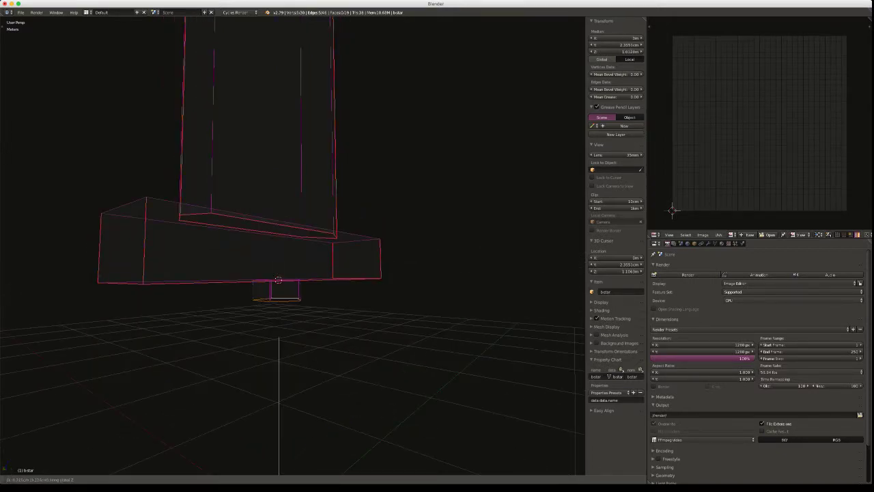
key(Return)
middle_drag(300, 382, 263, 372)
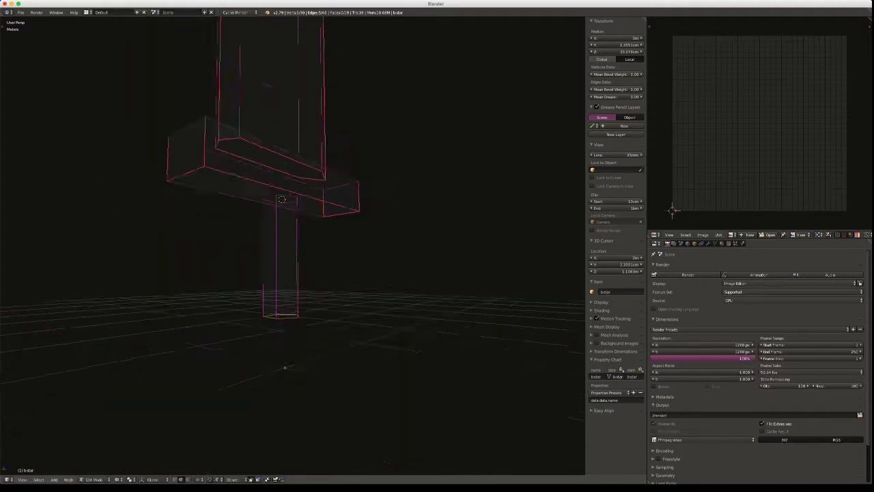
scroll(293, 250, down, 9)
middle_drag(292, 307, 292, 355)
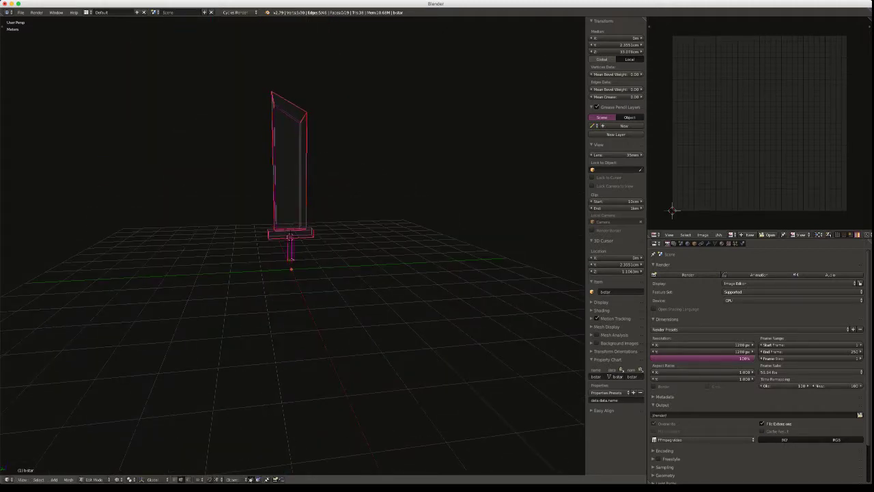
key(e)
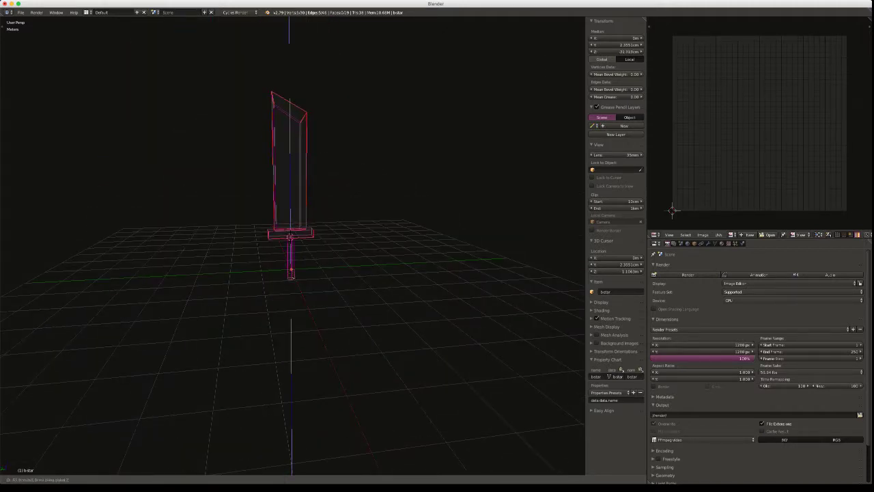
key(Return)
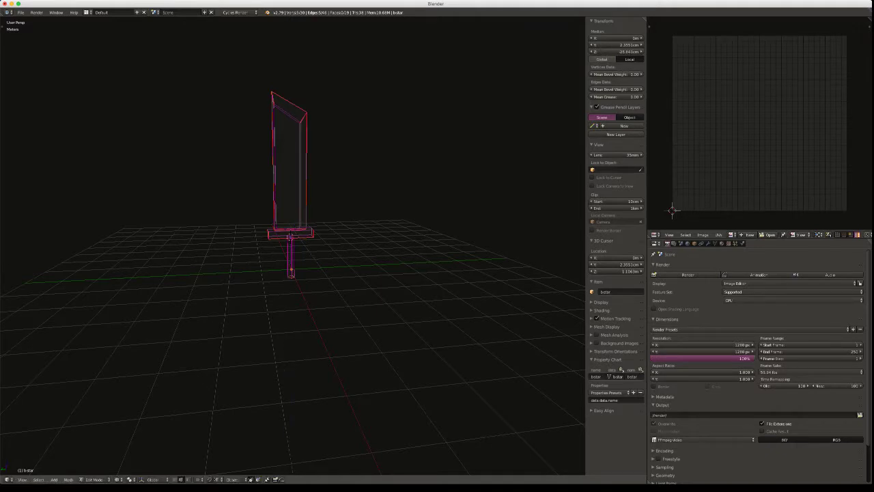
Select the whole linked handle and thicken it by scaling it up in X and Y with Z locked
mouse_move(292, 287)
middle_down()
mouse_move(273, 239)
mouse_move(300, 274)
middle_up()
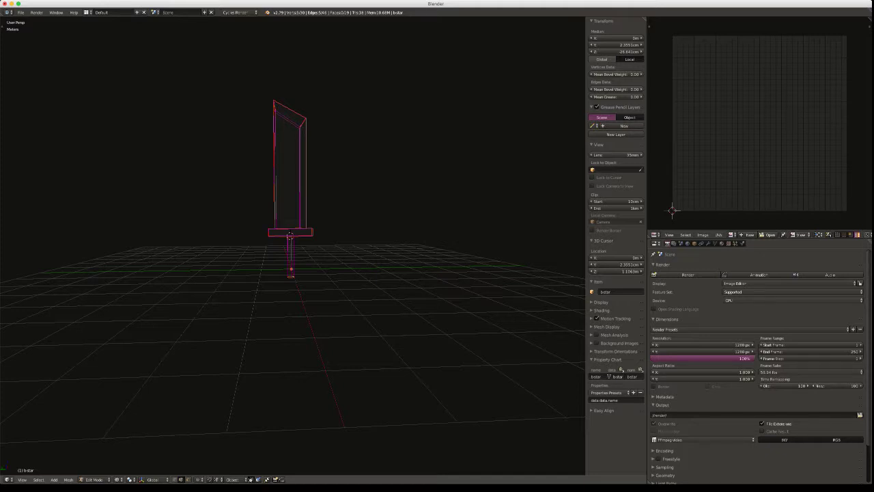
key(l)
key(s)
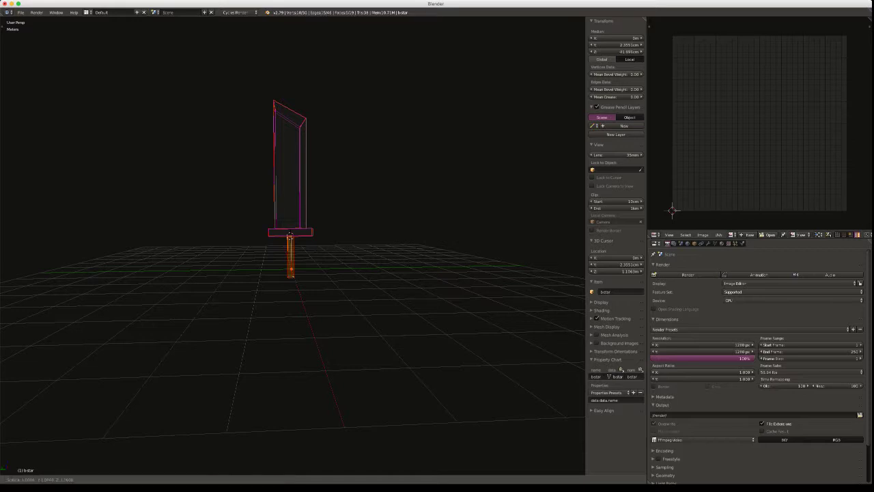
key(shift+z)
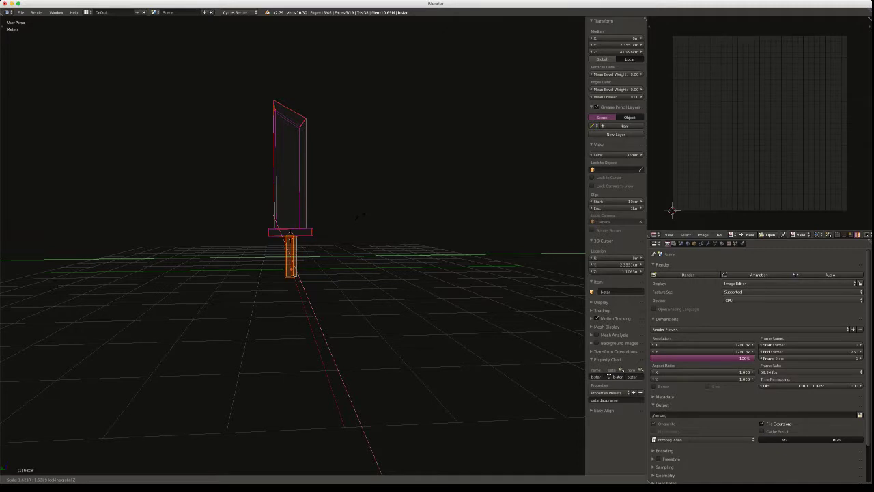
click(358, 214)
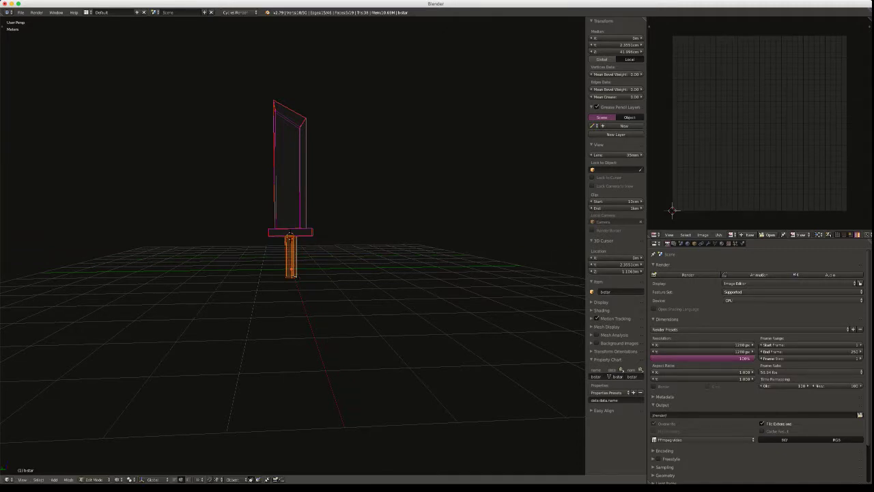
Slim the handle slightly by scaling it down with Z locked so it stays within the base block's underside
key(KP_Decimal)
middle_drag(359, 213, 438, 269)
scroll(341, 263, down, 2)
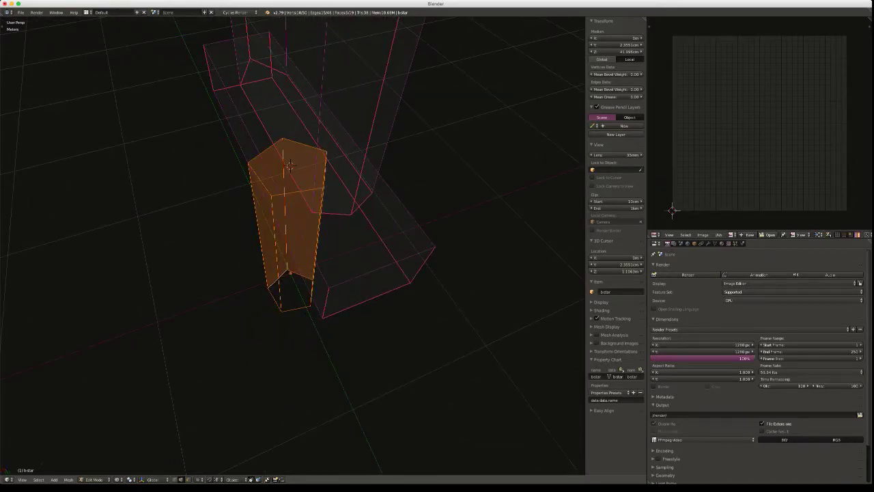
key(s)
key(shift+z)
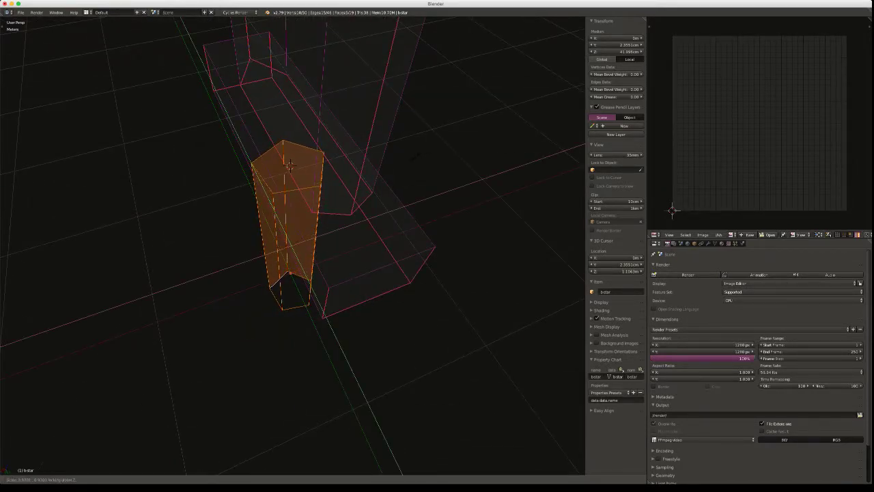
click(413, 157)
middle_drag(413, 157, 471, 102)
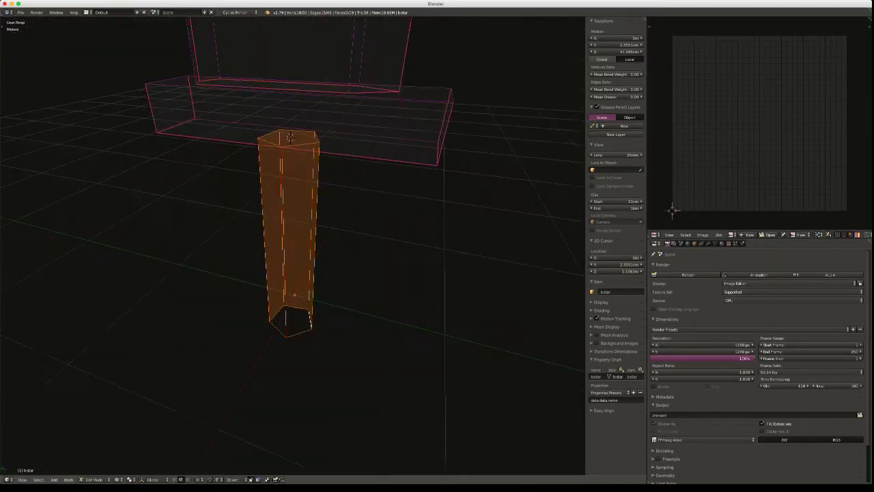
Add the linked base block to the handle selection and try to scale both outward with Z locked
scroll(293, 246, down, 6)
middle_drag(294, 246, 481, 217)
scroll(355, 189, down, 3)
middle_drag(355, 205, 443, 198)
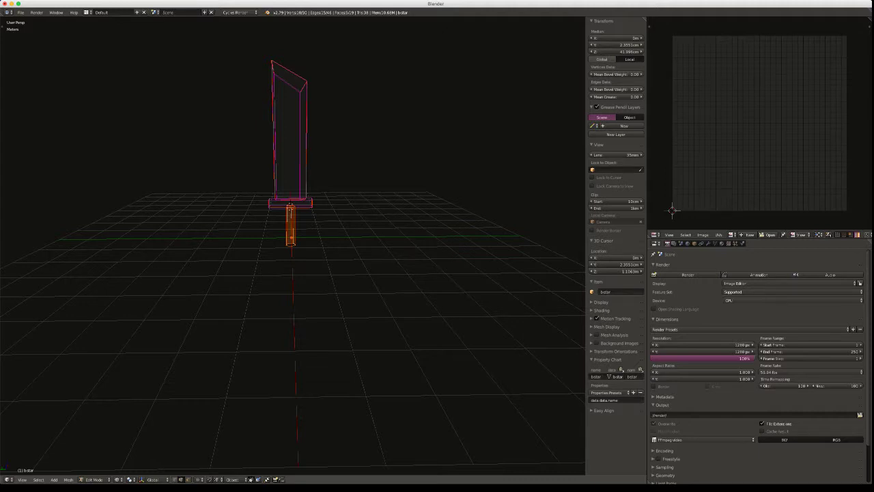
shift+right_click(312, 202)
key(ctrl+l)
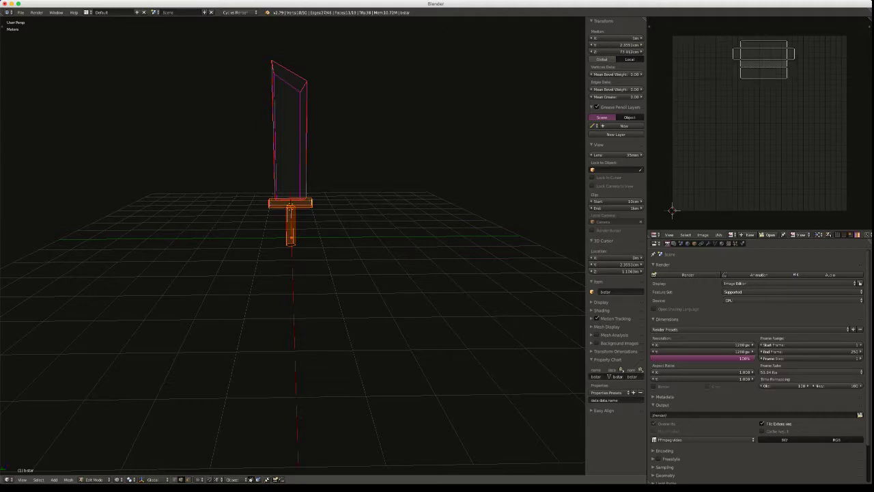
key(s)
key(shift+z)
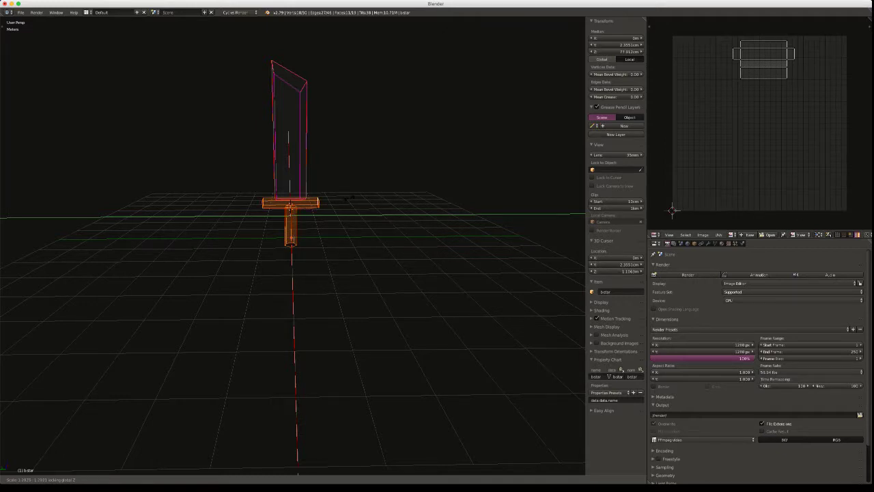
key(Escape)
Display the model in Material shading and recalculate the normals of the selected handle and base block
middle_drag(341, 246, 210, 256)
key(ctrl+Tab)
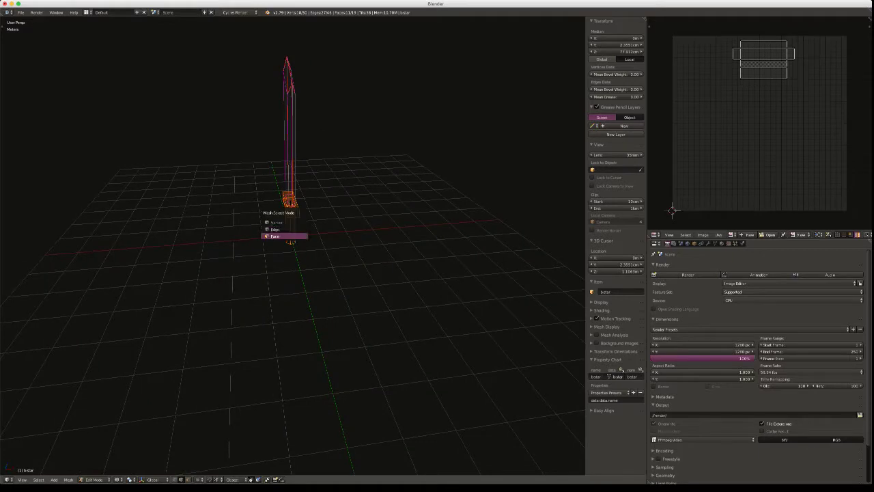
key(Escape)
key(z)
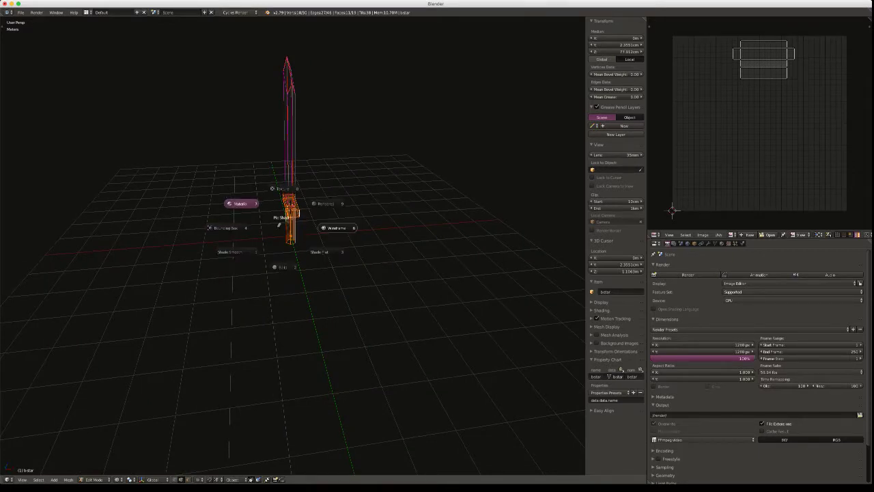
click(240, 203)
mouse_move(241, 203)
middle_down()
mouse_move(321, 179)
mouse_move(325, 112)
middle_up()
key(ctrl+n)
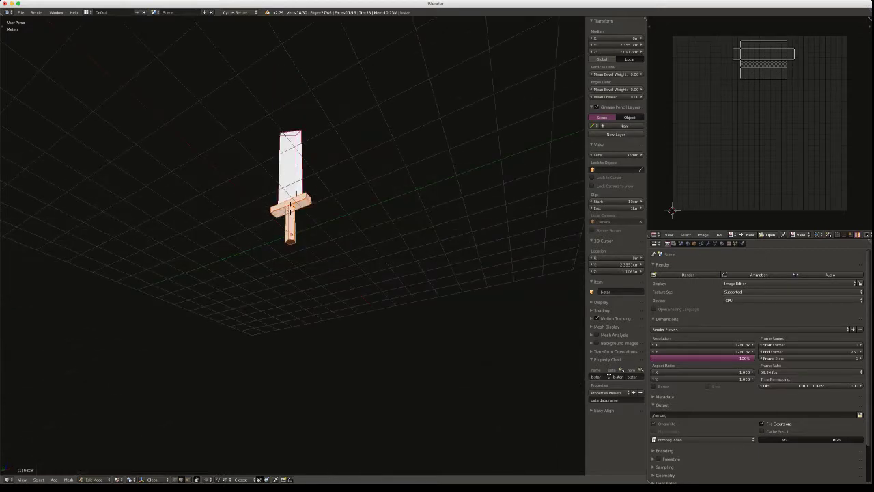
Select the edge loop around the handle's open bottom end and fill it with triangular faces
right_click(290, 209)
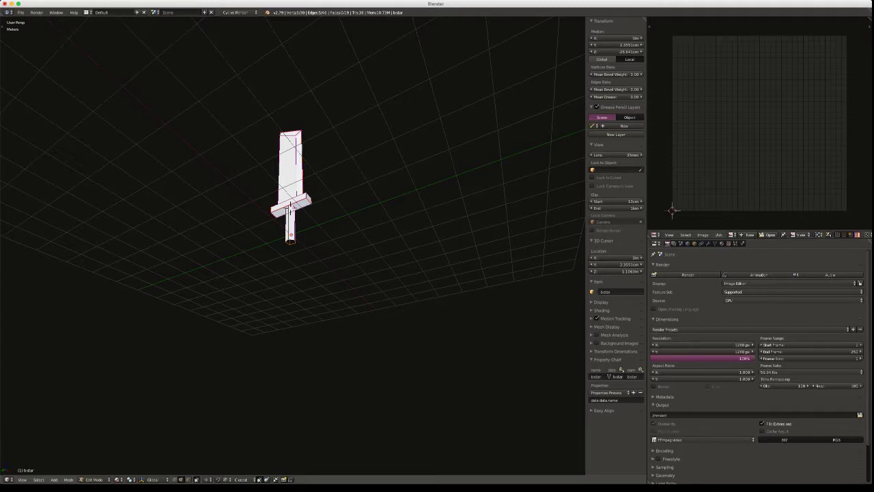
key(f)
key(KP_Decimal)
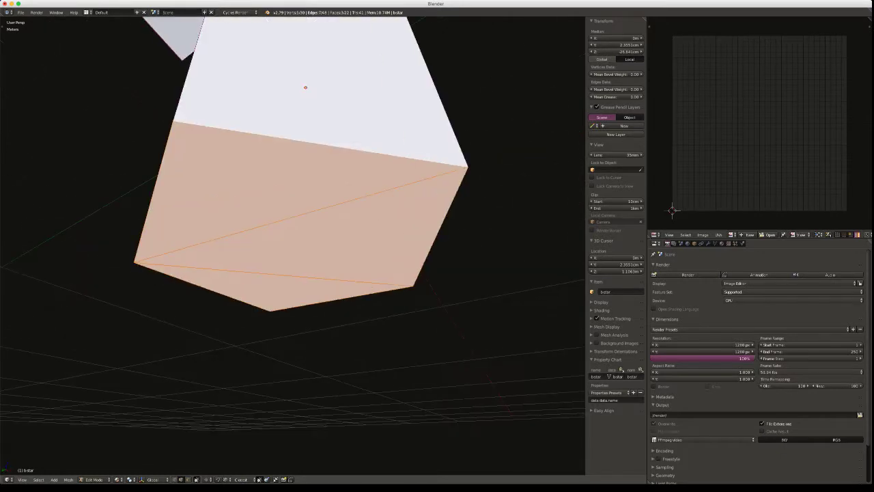
Select the entire mesh, including the blade, base block and handle
scroll(292, 232, down, 6)
middle_drag(292, 232, 318, 258)
middle_drag(276, 207, 307, 221)
key(a)
click(307, 220)
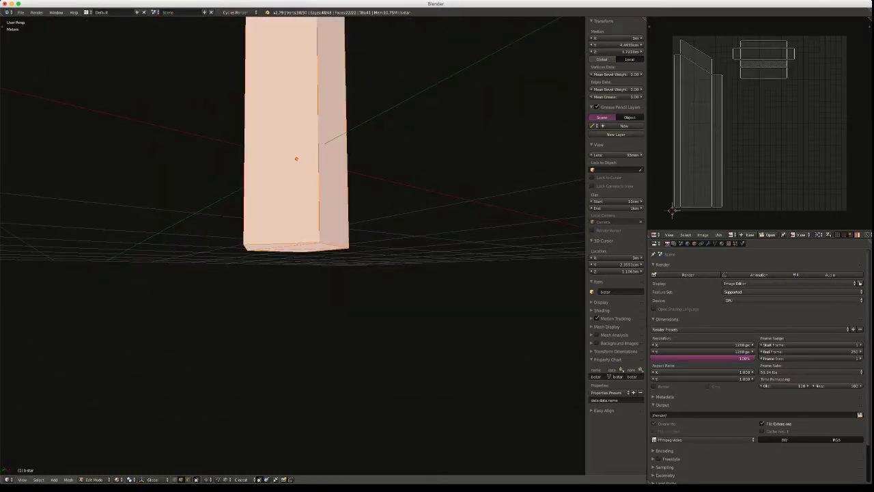
Move the entire sword mesh along Z until the bottom end of the handle rests at the object origin on the grid floor
key(g)
key(z)
click(305, 204)
middle_drag(304, 205, 305, 228)
scroll(292, 245, down, 3)
middle_drag(292, 90, 292, 88)
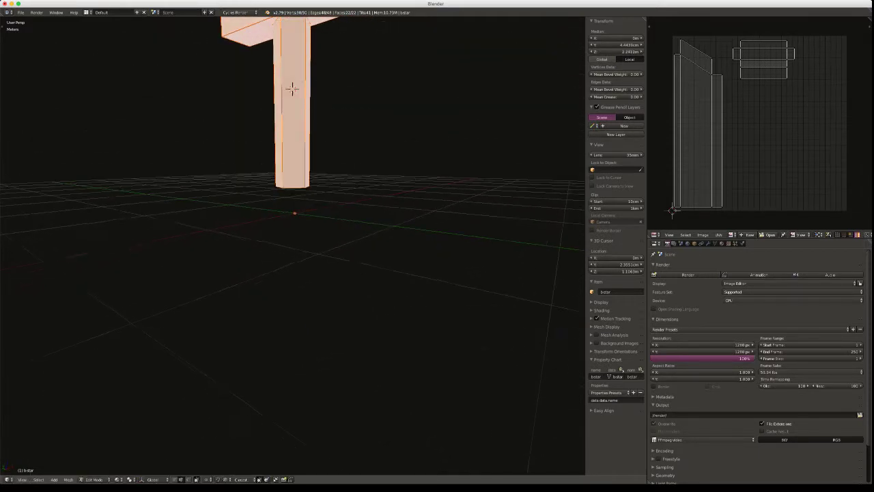
key(g)
key(z)
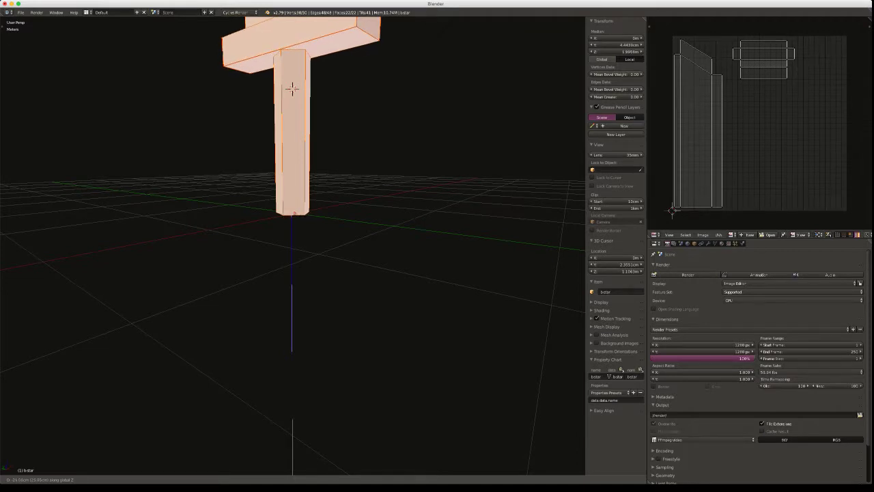
click(291, 89)
middle_drag(292, 89, 327, 87)
scroll(292, 136, down, 6)
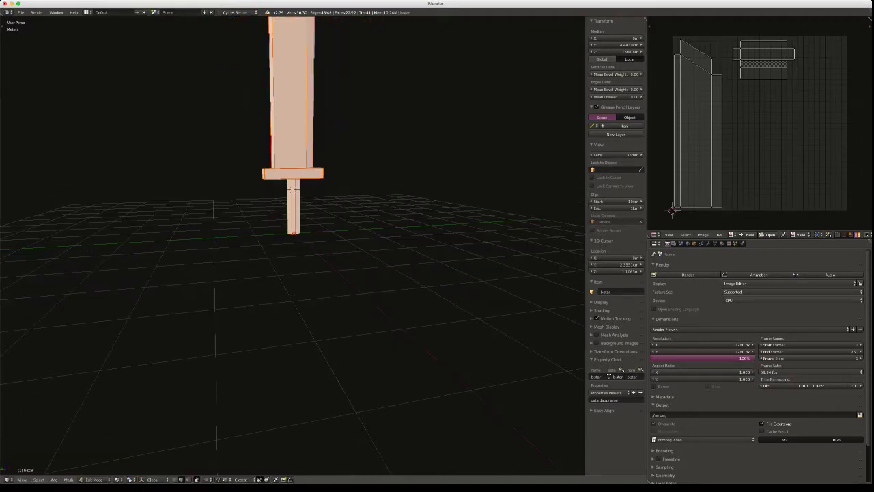
middle_drag(292, 137, 276, 192)
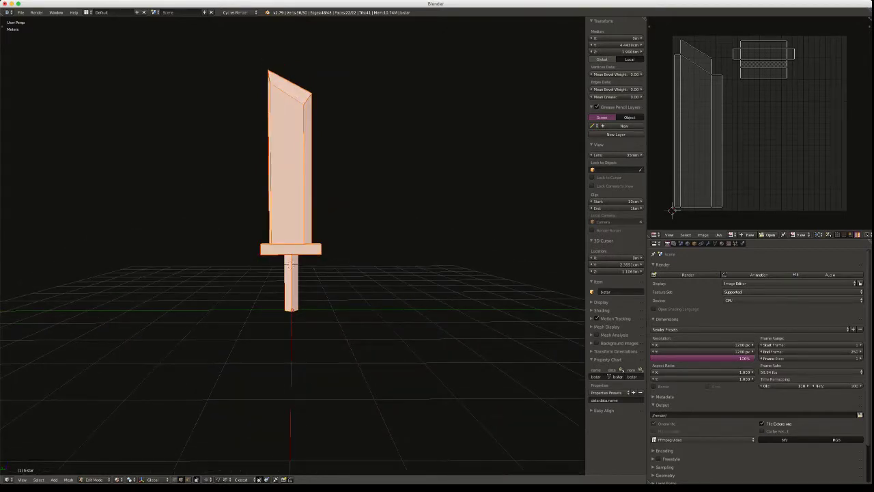
Select only the linked blade geometry and scale it down along Z to shorten it
key(a)
key(l)
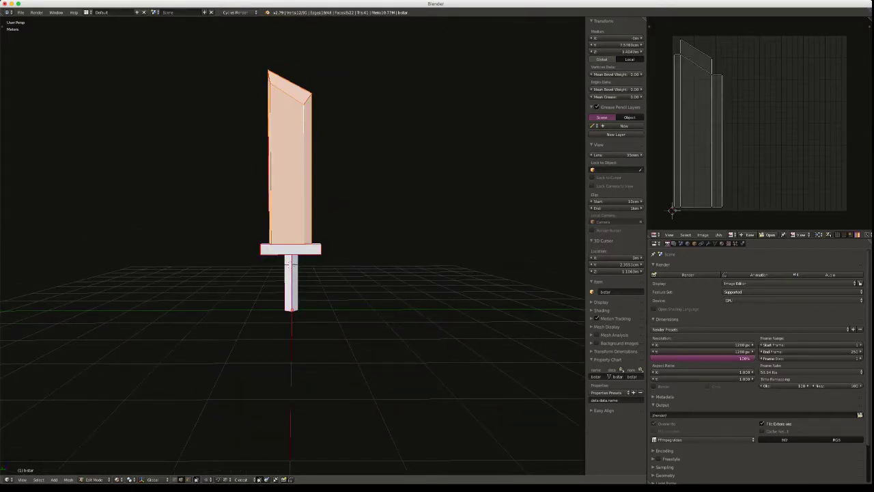
key(s)
key(z)
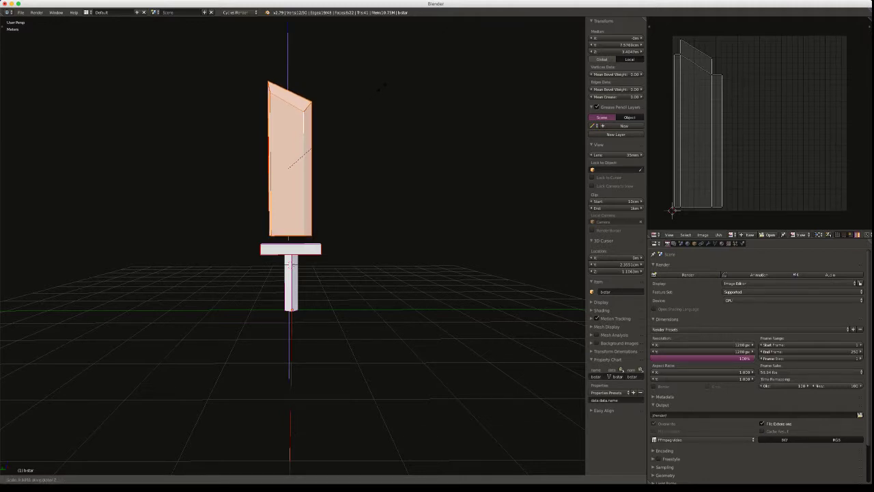
key(Return)
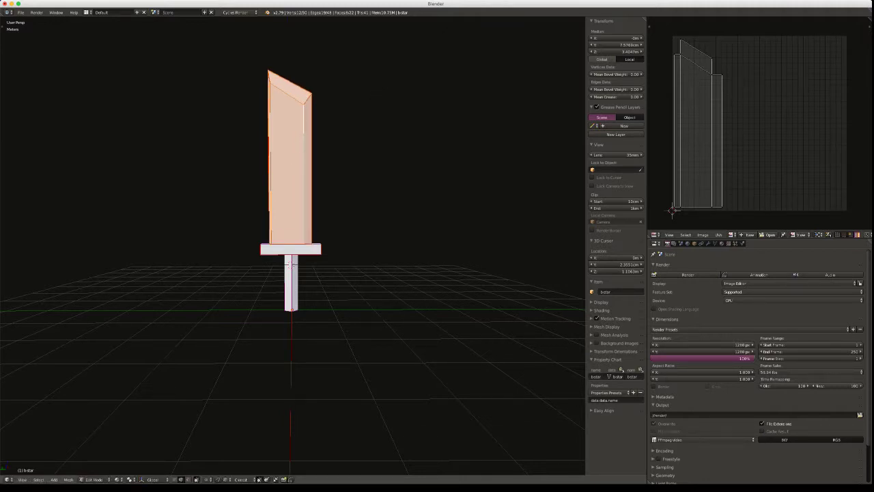
key(s)
key(z)
key(Return)
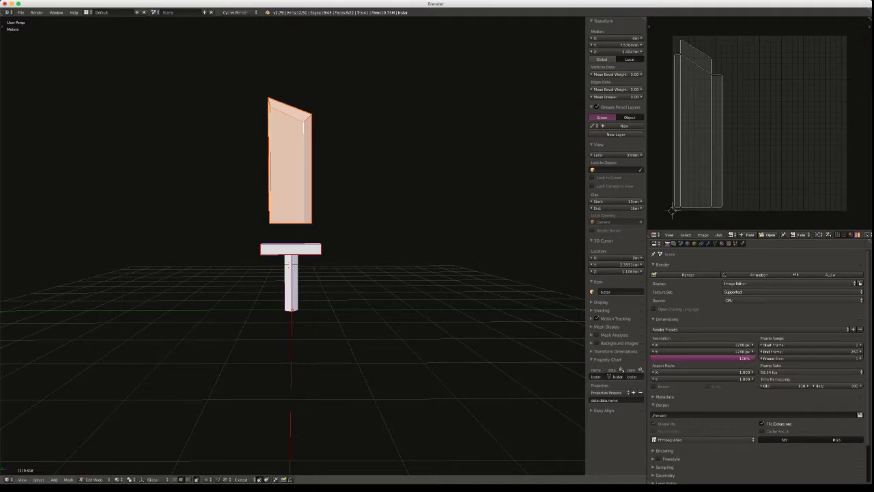
key(g)
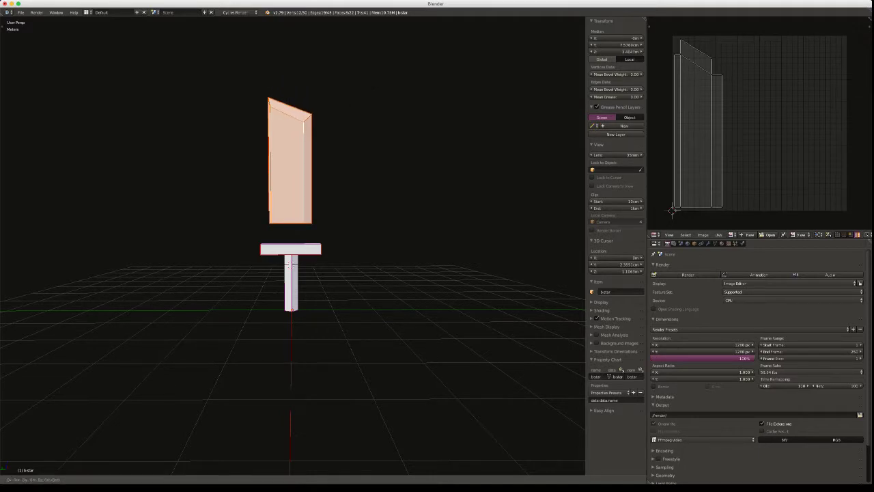
key(z)
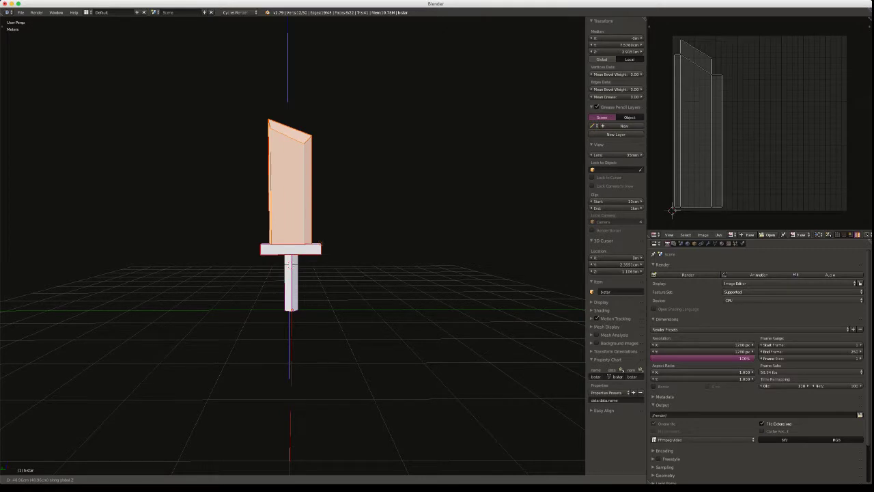
key(Return)
middle_drag(321, 244, 24, 251)
key(ctrl+z)
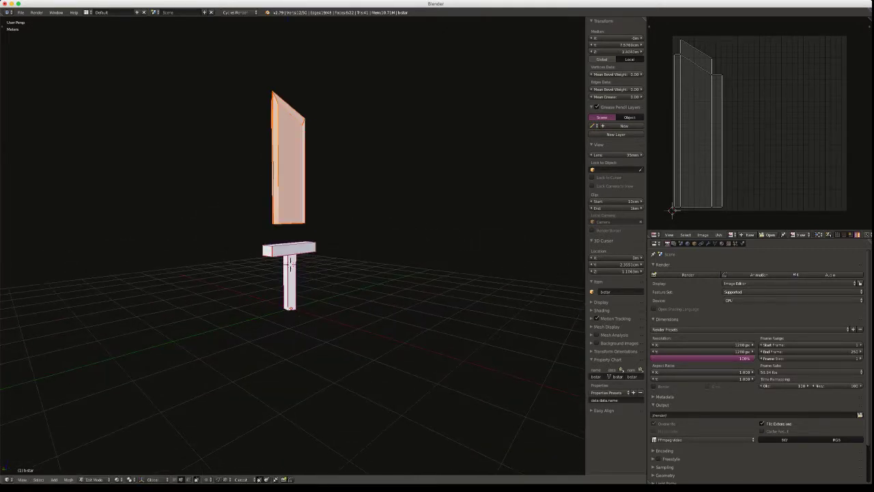
Lower the shortened blade along Z until its bottom end meets the base block
key(g)
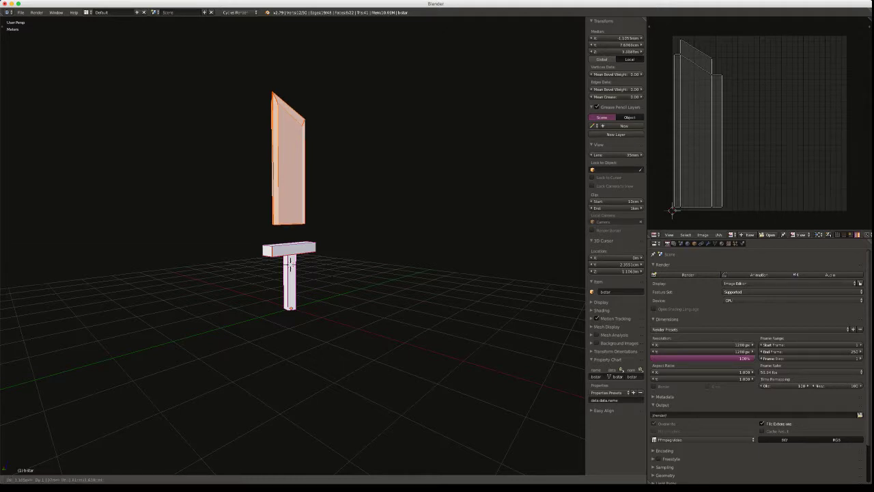
key(z)
key(Return)
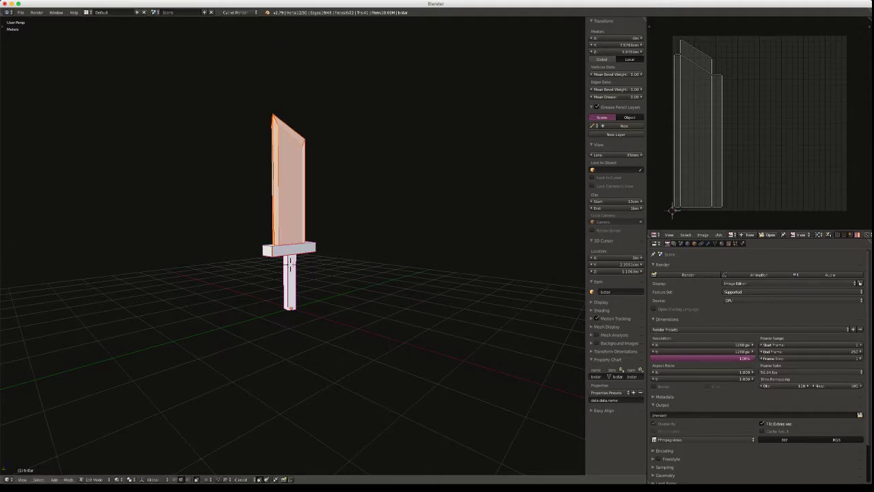
key(ctrl+Tab)
click(308, 318)
right_click(289, 308)
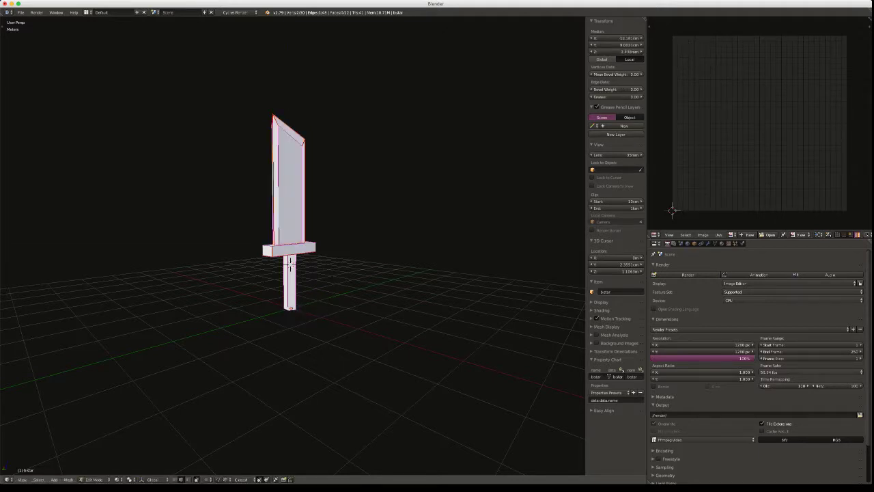
key(g)
key(z)
key(Escape)
Show the mesh in wireframe, box-select the handle's bottom end and raise it along Z to about 35.7 cm
middle_drag(301, 355, 308, 315)
key(z)
click(362, 314)
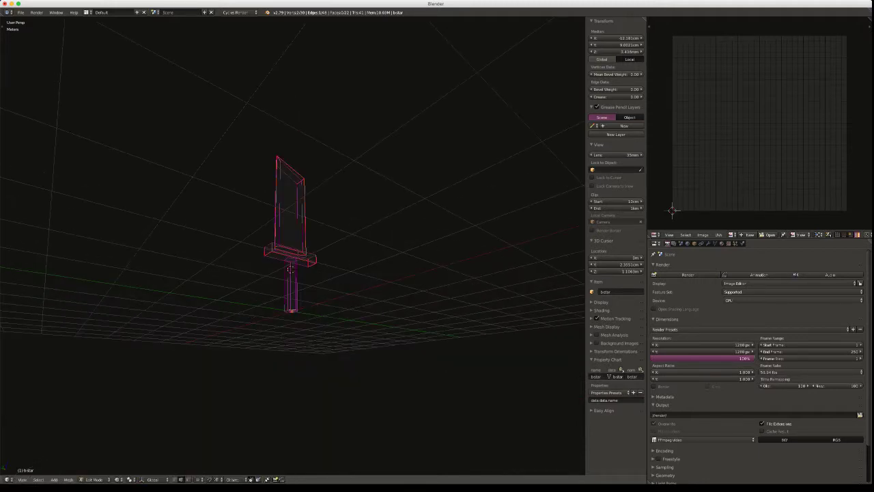
key(b)
drag(267, 321, 312, 302)
key(g)
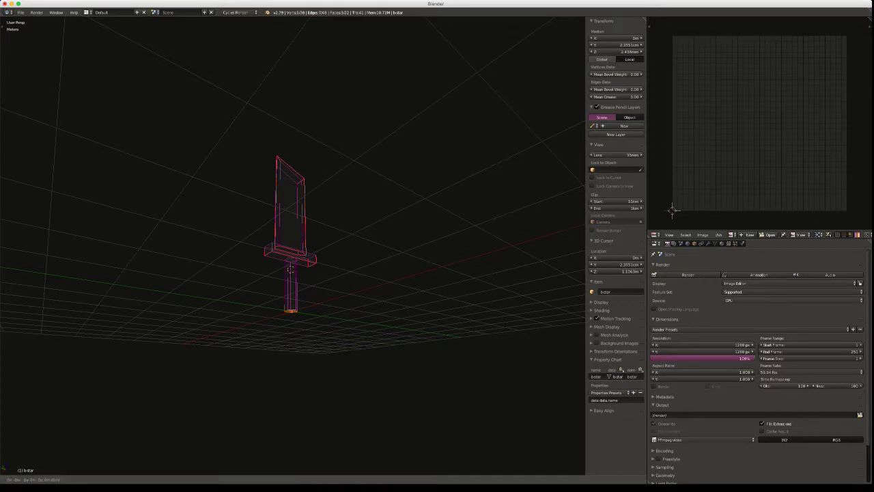
key(z)
click(312, 295)
middle_drag(312, 295, 254, 338)
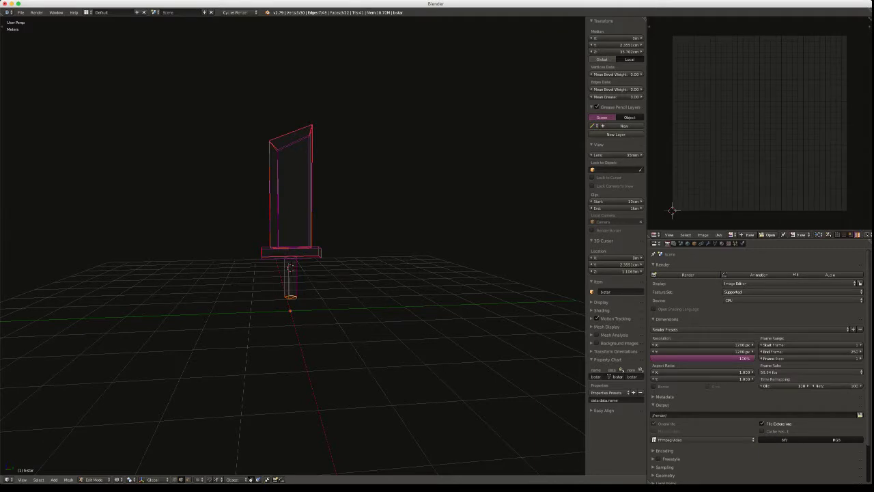
In edge select mode, select the edges around the handle's bottom end except for one edge
key(ctrl+Tab)
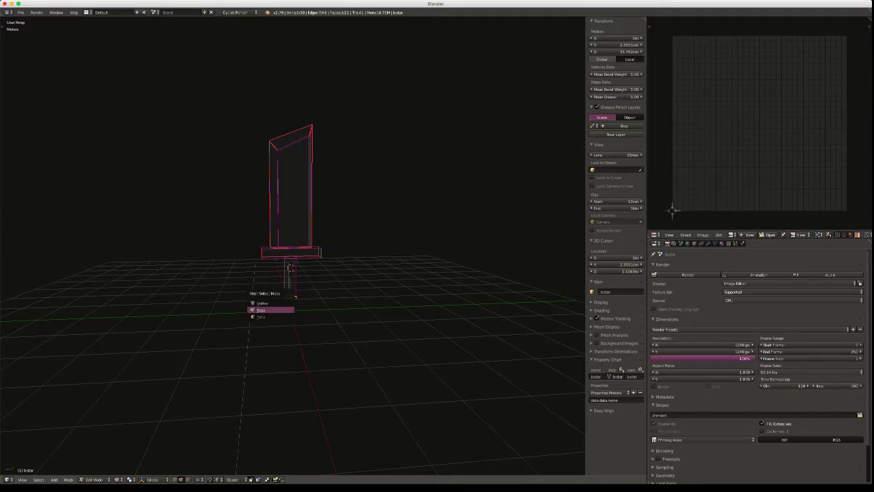
key(Return)
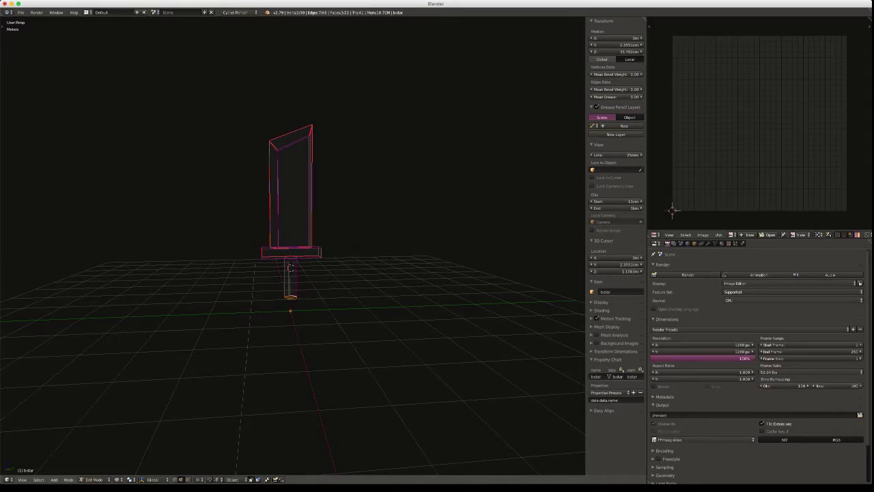
right_click(289, 268)
right_click(290, 267)
key(KP_Decimal)
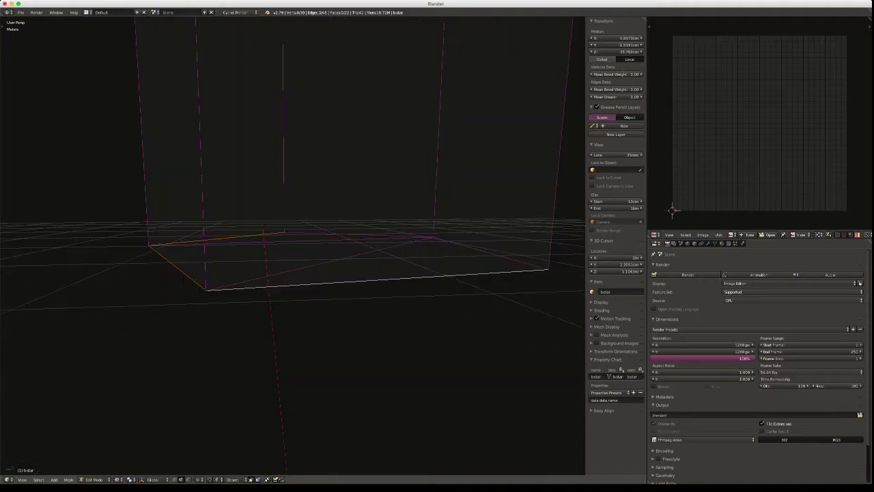
middle_drag(289, 268, 295, 301)
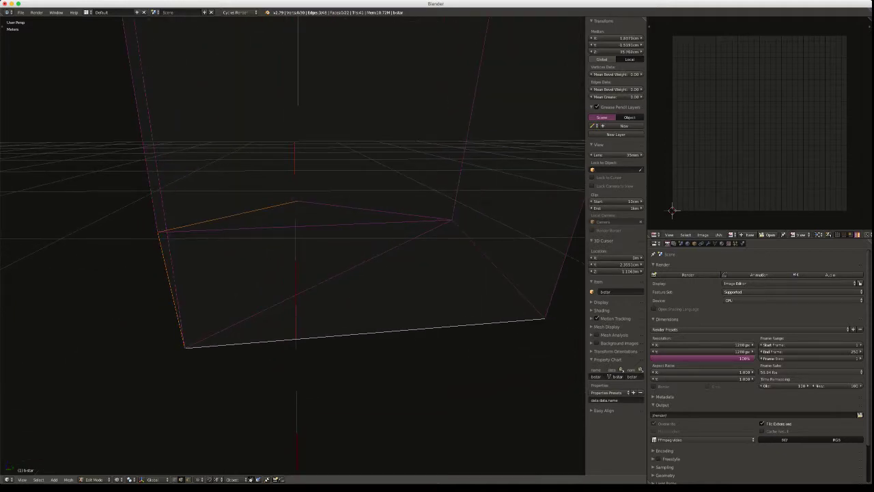
shift+right_click(374, 210)
scroll(375, 211, down, 8)
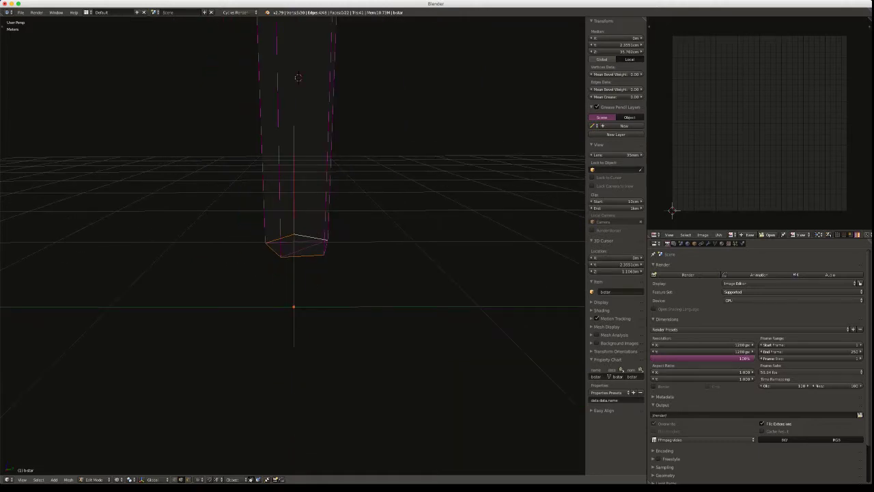
Add one vertical handle edge and the handle's top edge loop to the selected bottom edges and mark them all as seams
middle_drag(341, 137, 344, 164)
shift+right_click(341, 102)
middle_drag(341, 102, 343, 112)
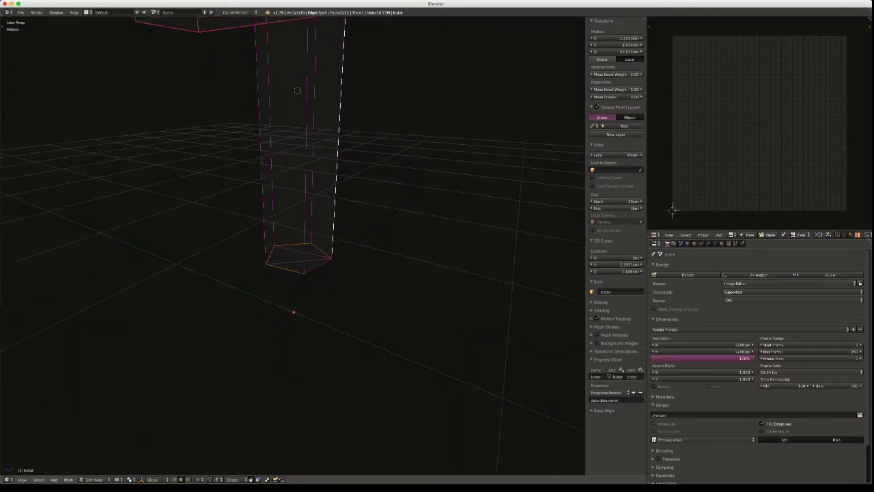
middle_drag(297, 90, 296, 266)
alt+shift+right_click(321, 209)
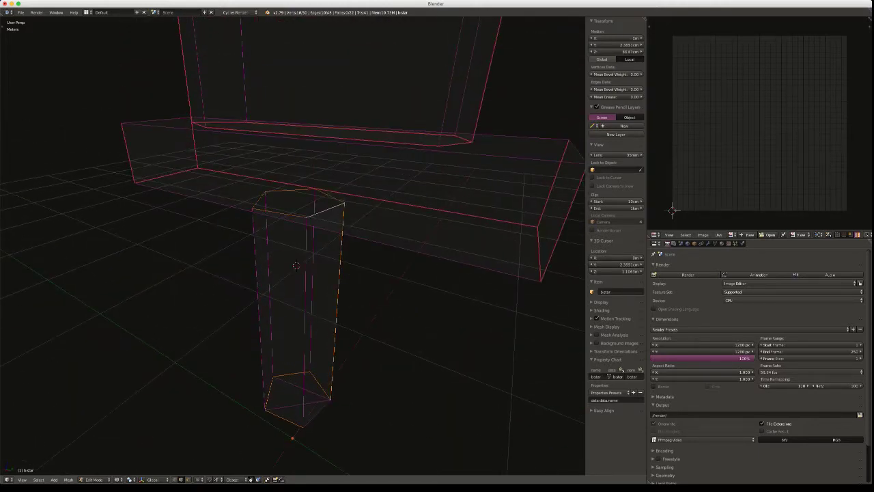
key(ctrl+z)
key(ctrl+shift+z)
key(ctrl+e)
click(308, 212)
middle_drag(307, 211, 284, 215)
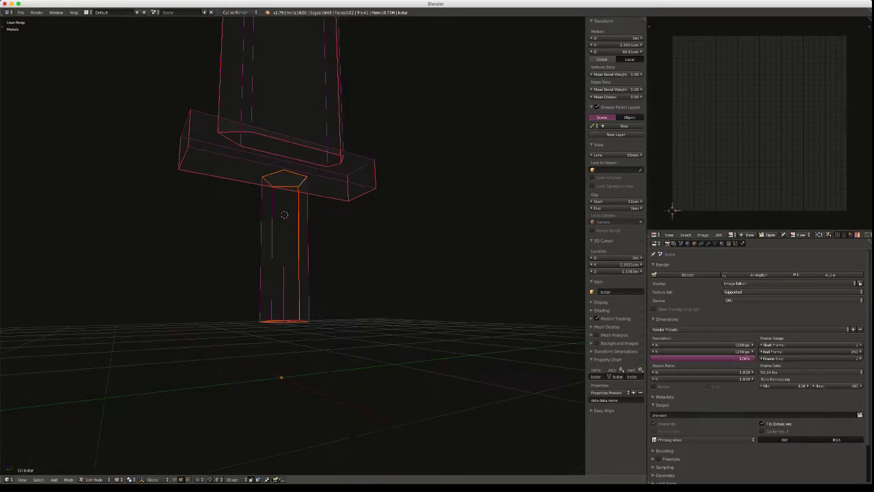
Select the linked handle geometry and unwrap it with Unwrap
key(l)
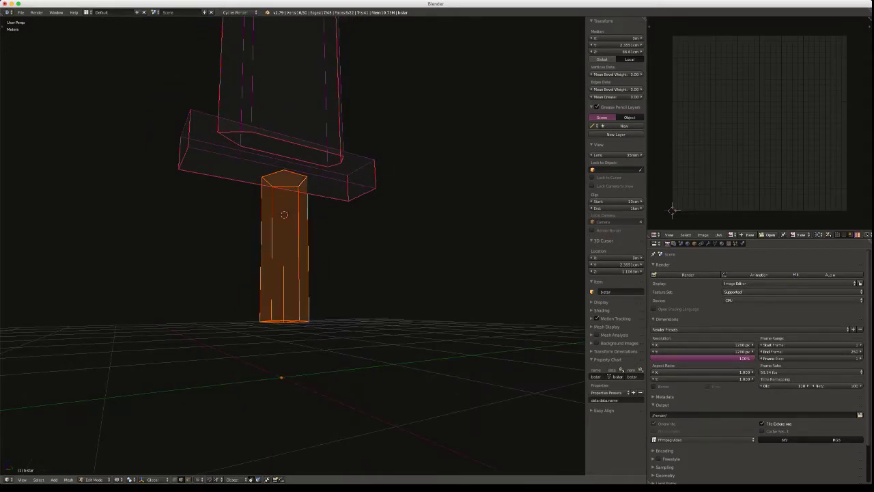
key(u)
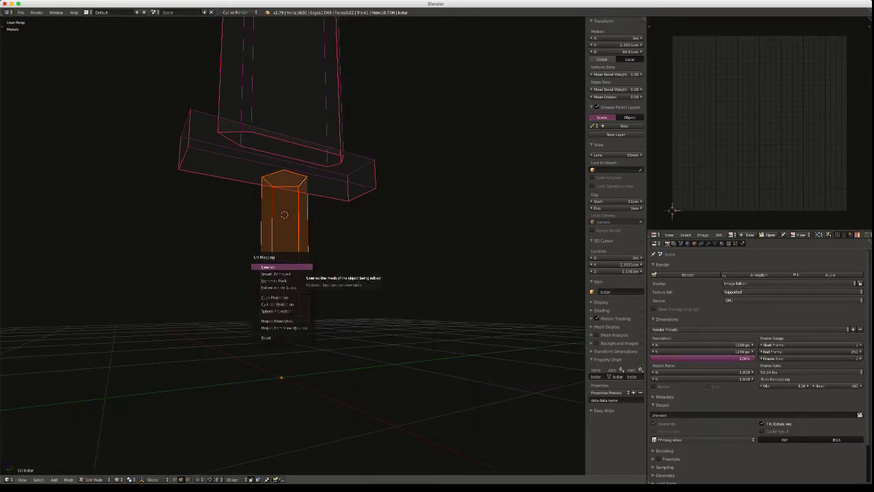
click(284, 265)
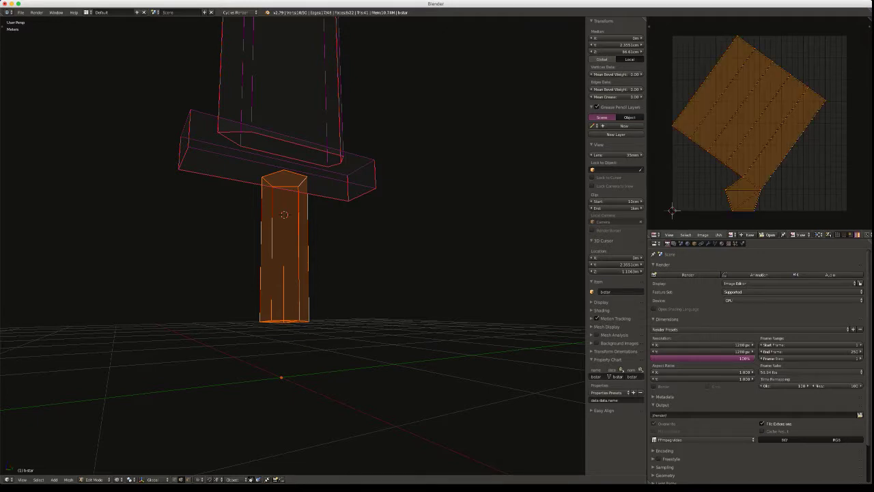
key(r)
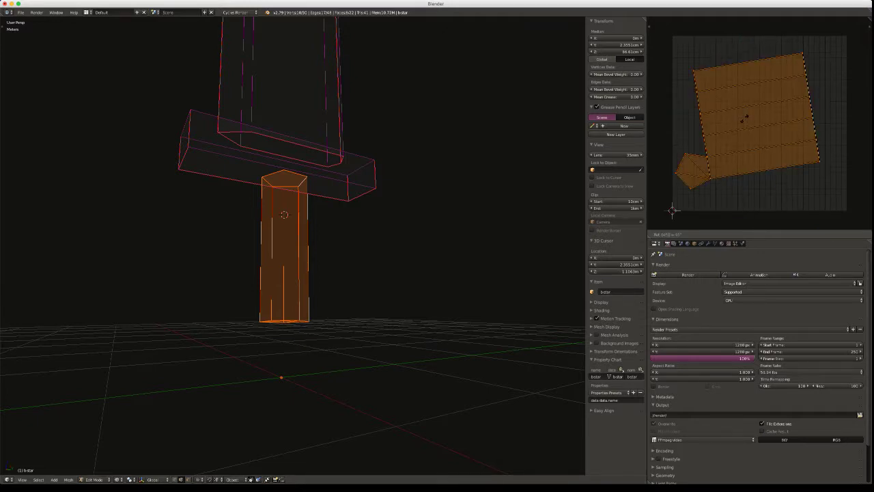
key(Escape)
key(r)
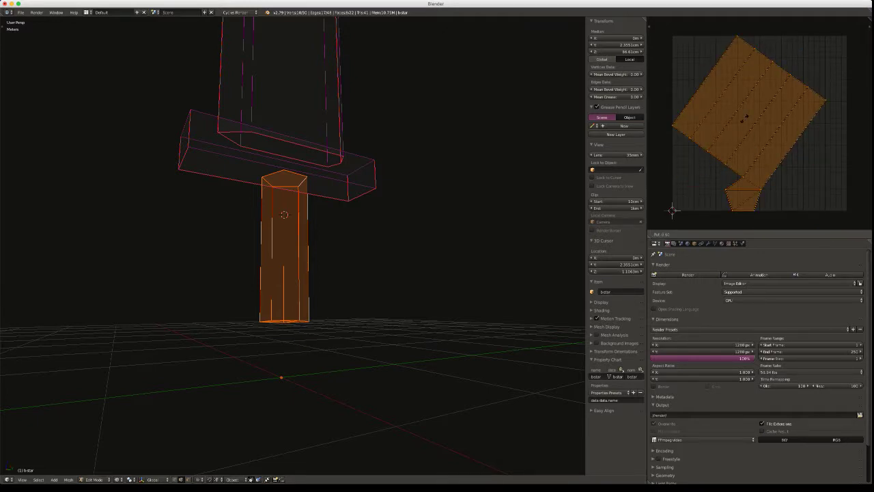
key(Escape)
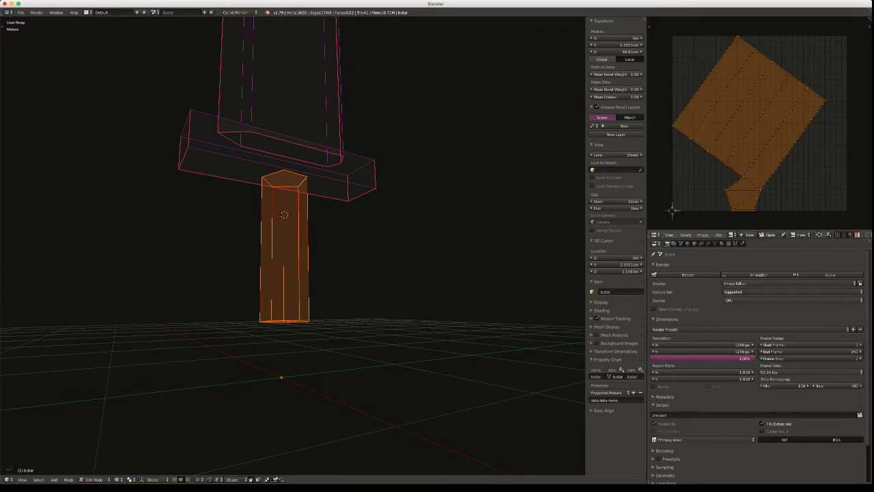
key(r)
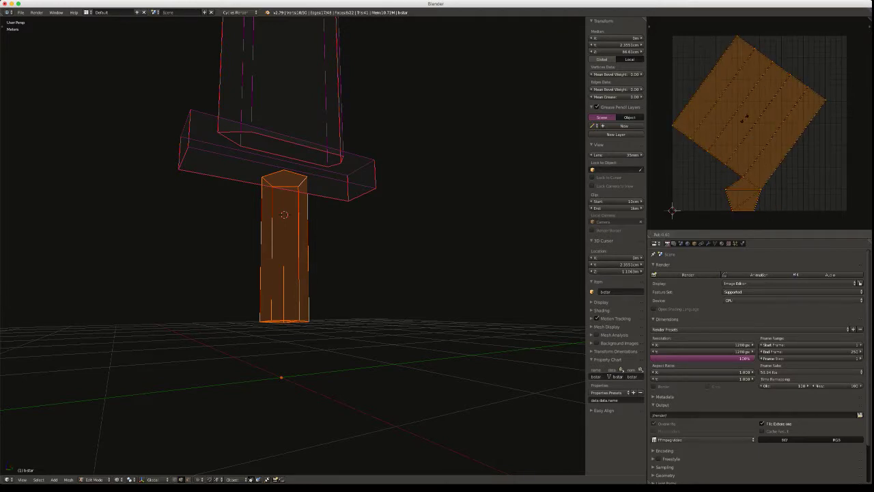
key(Escape)
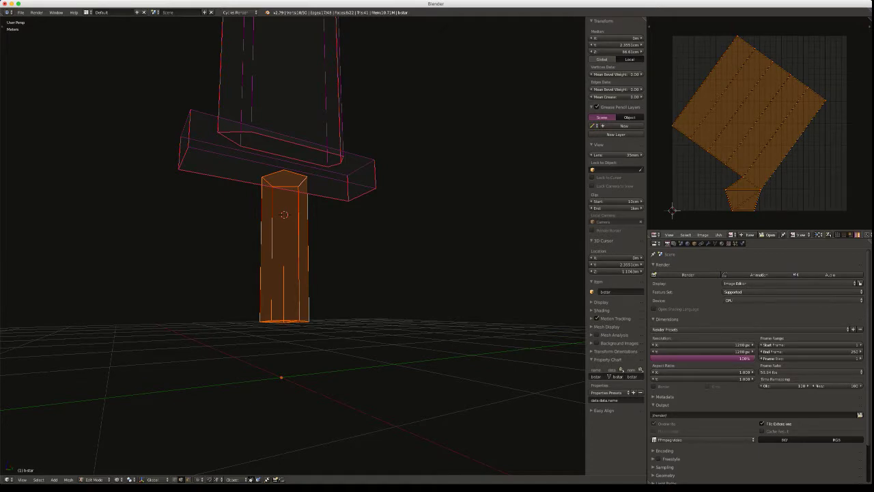
text(r45)
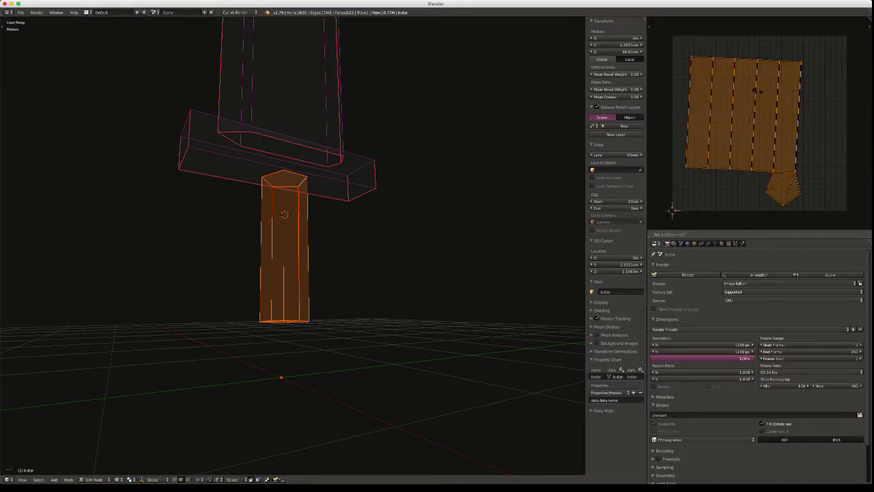
key(Escape)
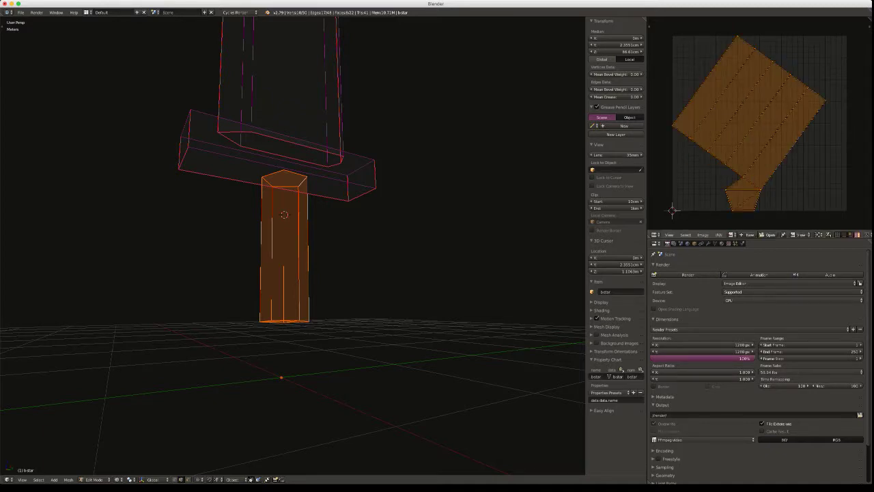
Rotate the handle's UV island so its strips stand vertical, and scale it down to less than half size
key(r)
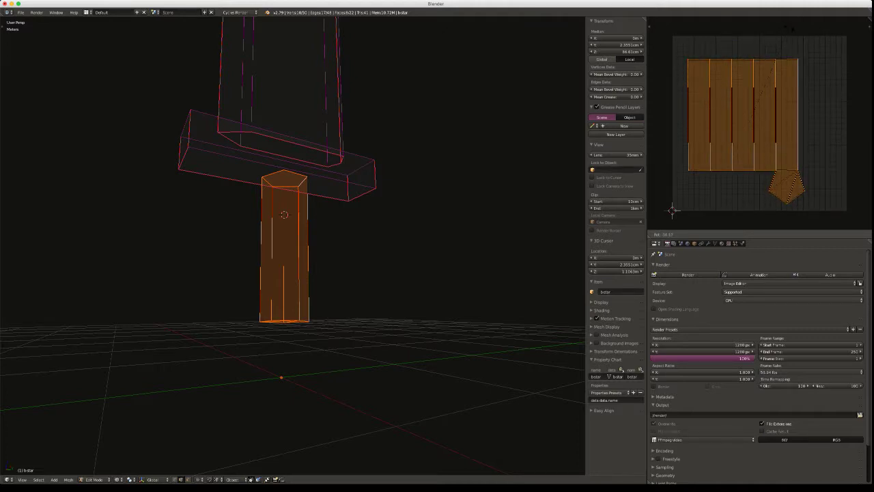
click(672, 210)
key(s)
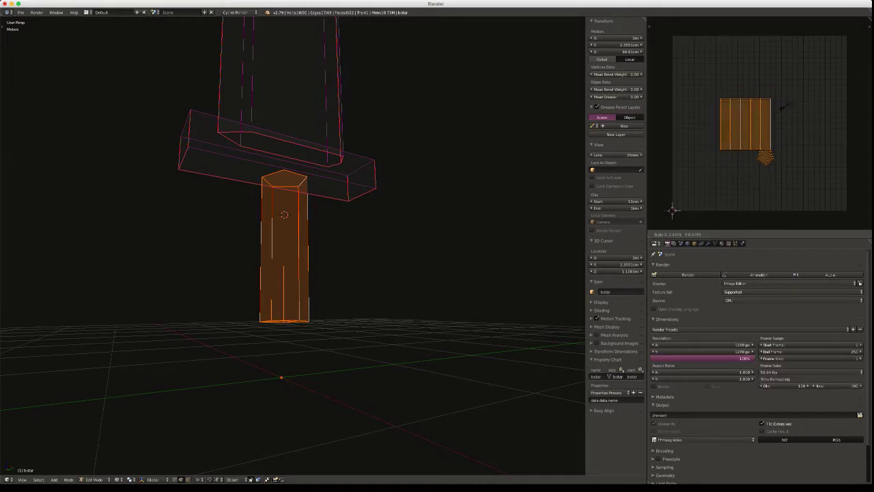
click(780, 109)
Select the whole sword mesh and move the handle's UV island beneath the base block's island, clear of the blade's island
key(a)
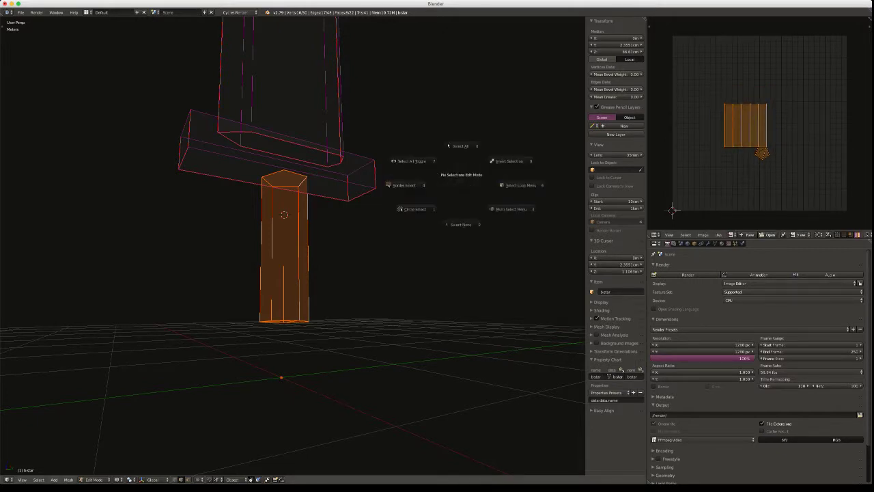
click(461, 146)
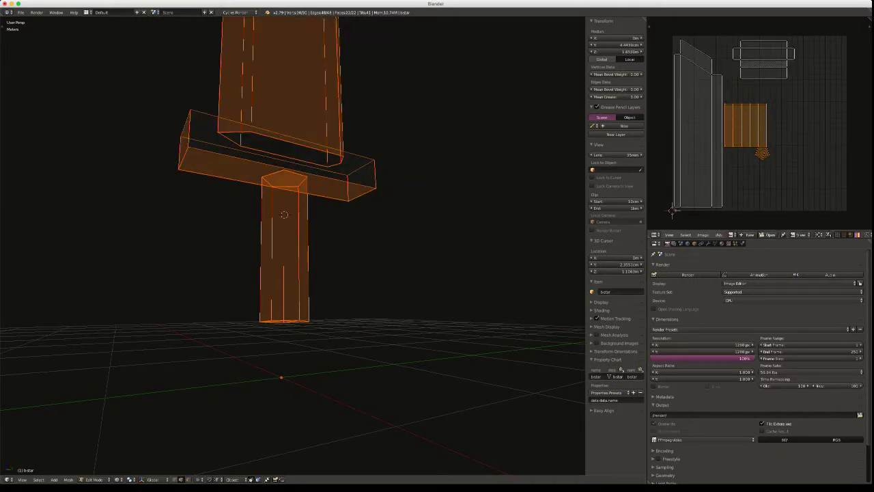
key(g)
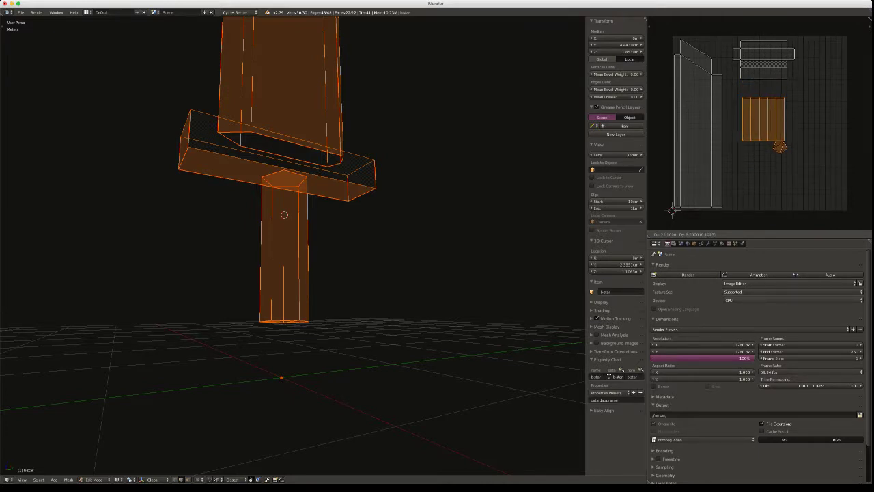
key(Return)
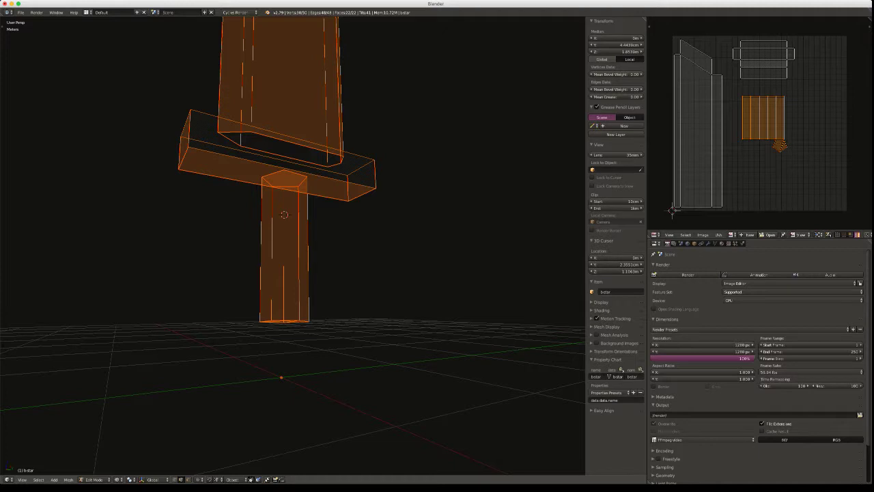
Switch the view to solid shading, return the sword to Object Mode and apply Smooth shading to it
key(z)
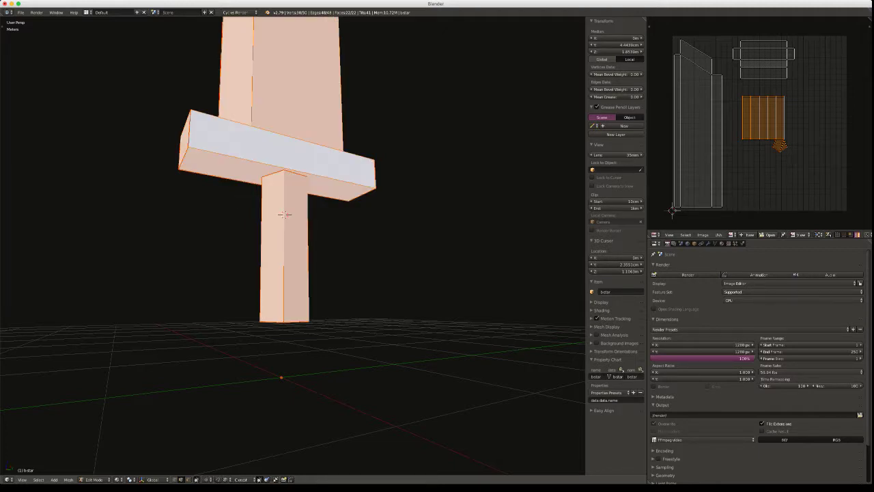
middle_drag(287, 219, 289, 329)
scroll(292, 246, down, 3)
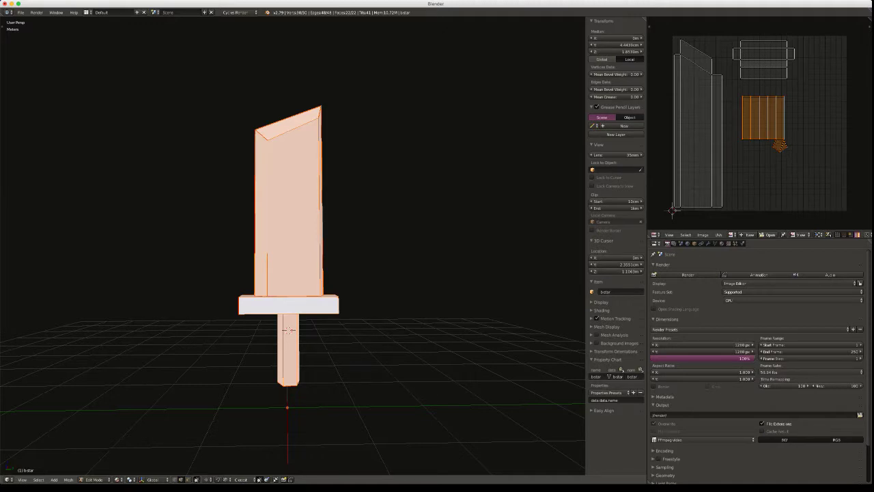
key(Tab)
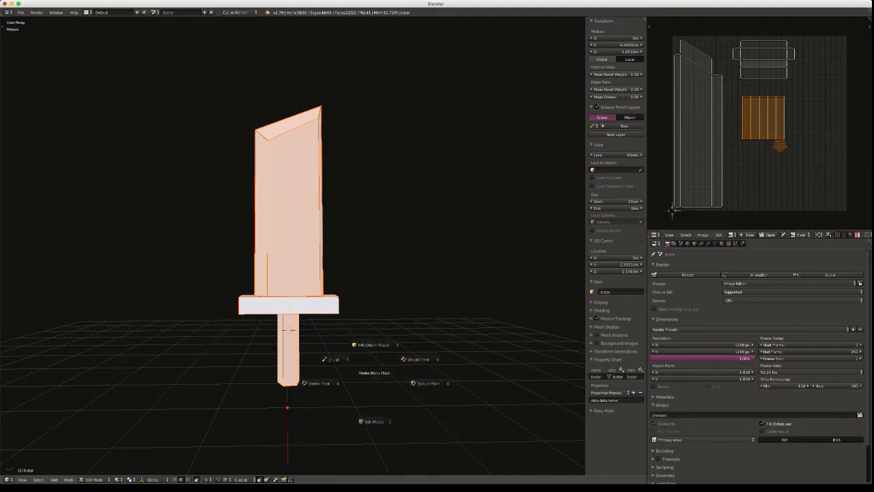
key(Tab)
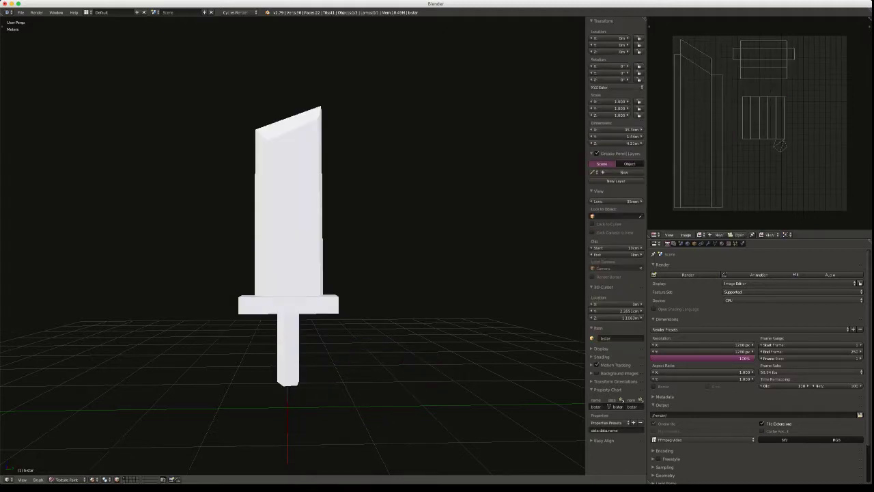
key(Tab)
key(Escape)
key(t)
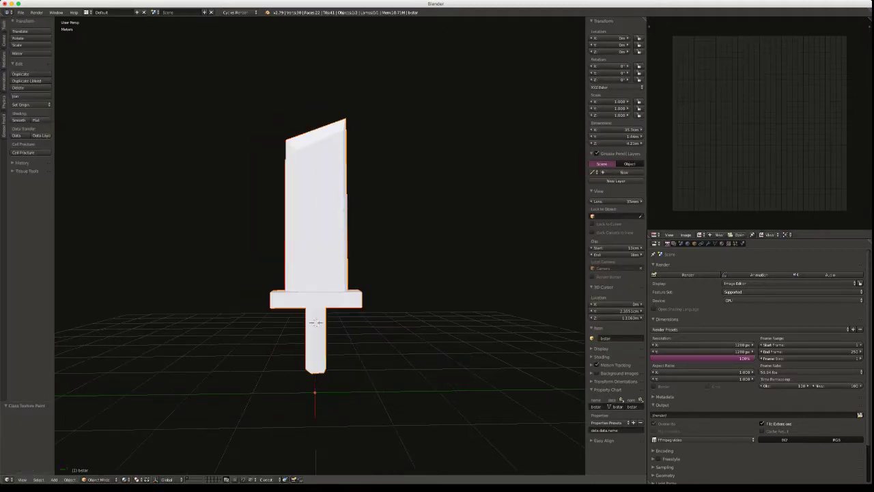
click(20, 120)
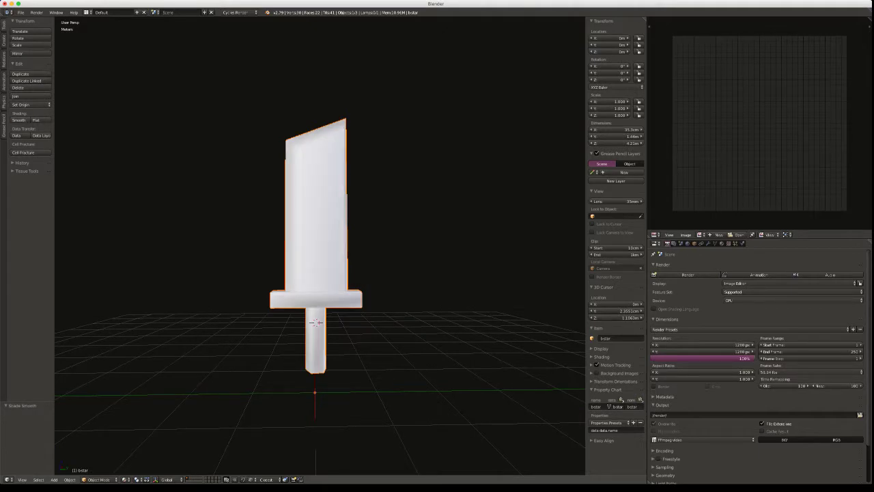
Hide the 3D view's tool shelf and properties sidebar, and put the sword back into Edit Mode
mouse_move(321, 246)
middle_down()
mouse_move(382, 239)
mouse_move(334, 235)
middle_up()
mouse_move(316, 313)
middle_down()
mouse_move(369, 312)
mouse_move(316, 310)
middle_up()
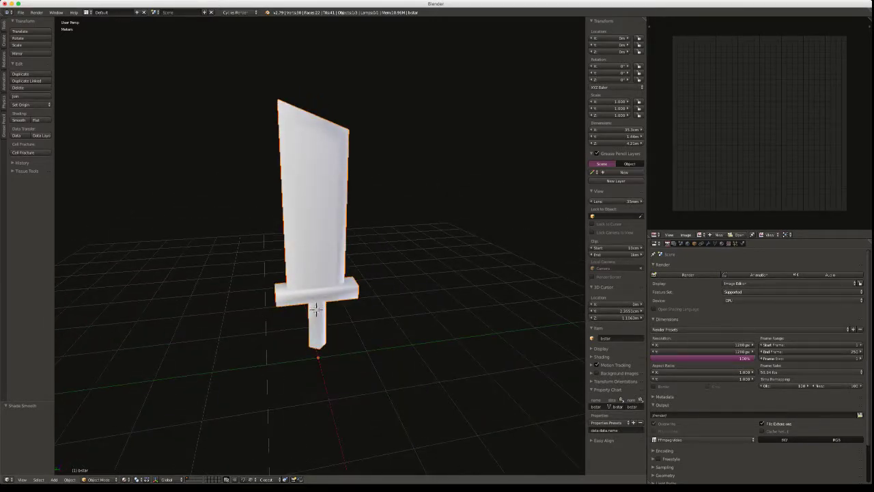
key(t)
mouse_move(316, 309)
middle_down()
mouse_move(289, 312)
mouse_move(289, 370)
mouse_move(288, 321)
mouse_move(317, 290)
middle_up()
key(n)
key(ctrl+Tab)
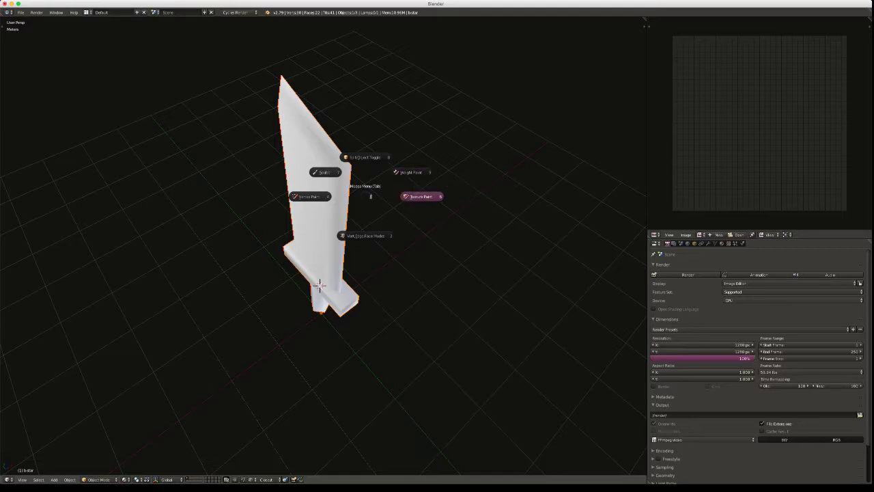
key(Return)
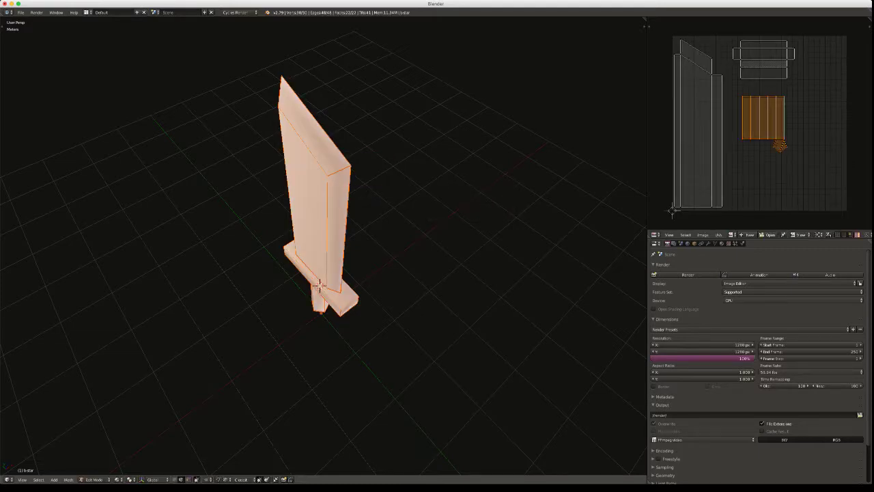
In UV face select mode, select the handle's pentagonal cap faces and move them down along Y, apart from the handle strips
scroll(317, 286, up, 5)
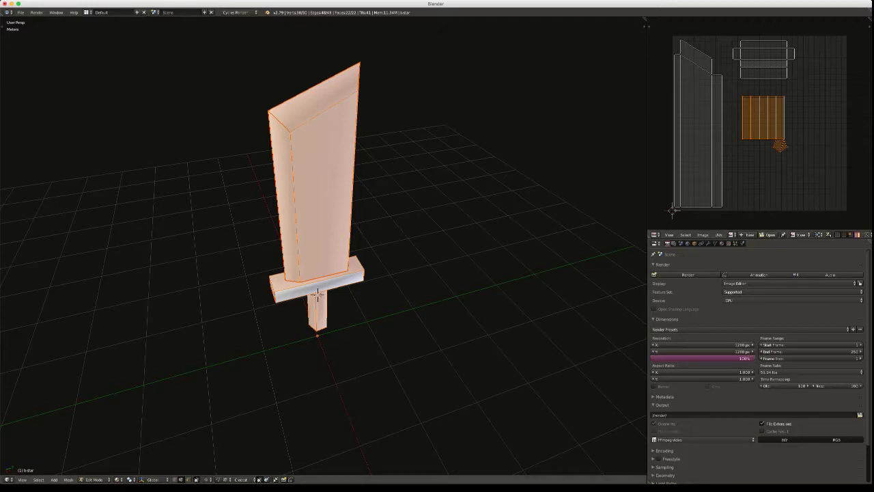
key(KP_Decimal)
middle_drag(806, 150, 729, 85)
key(ctrl+Tab)
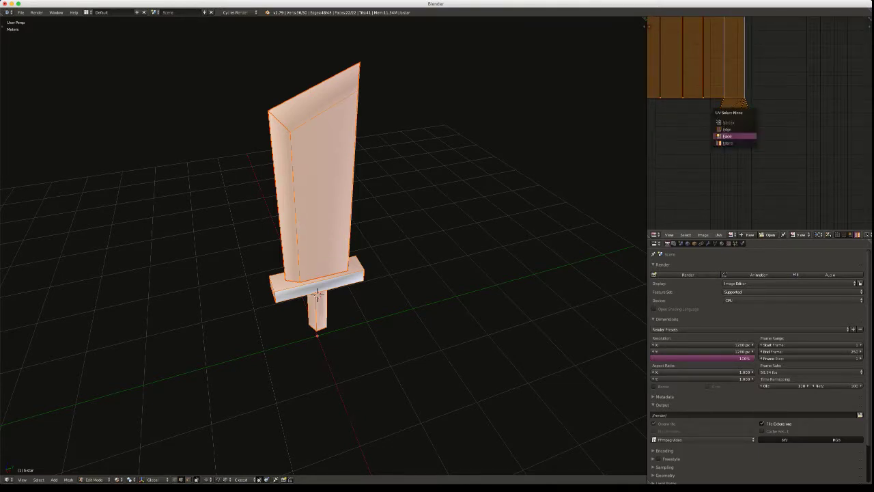
click(735, 136)
key(a)
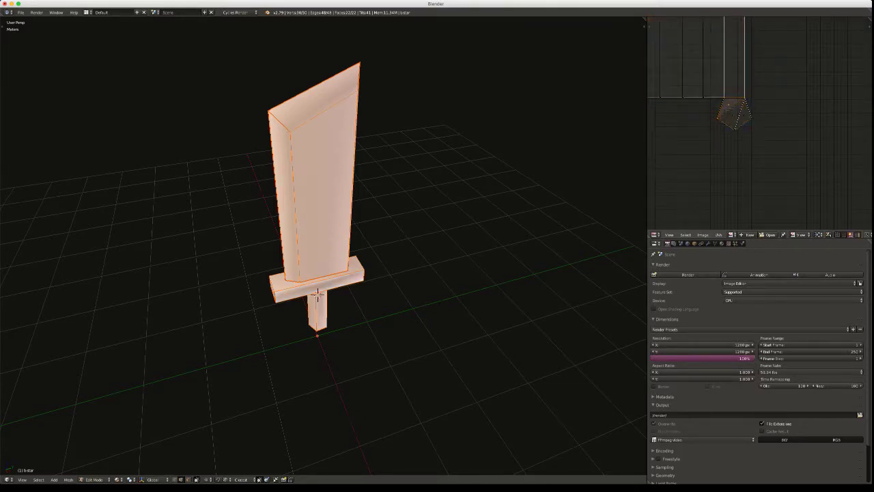
right_click(728, 106)
shift+right_click(732, 115)
shift+right_click(743, 115)
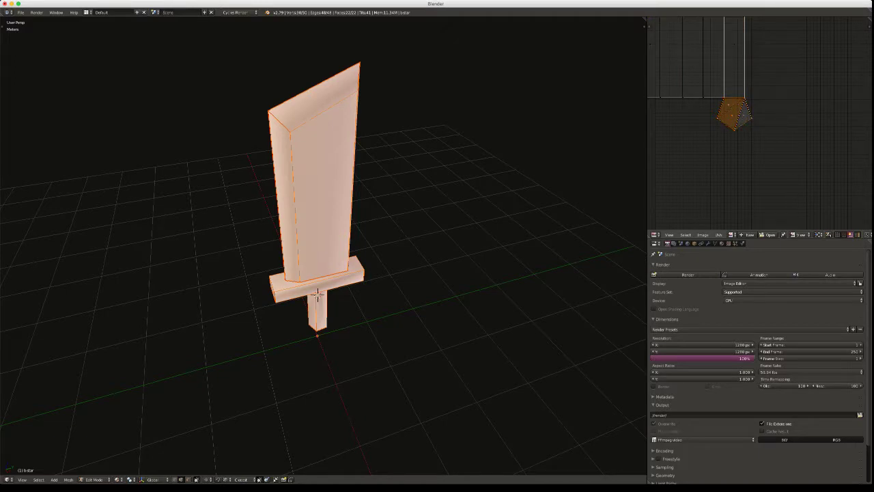
key(g)
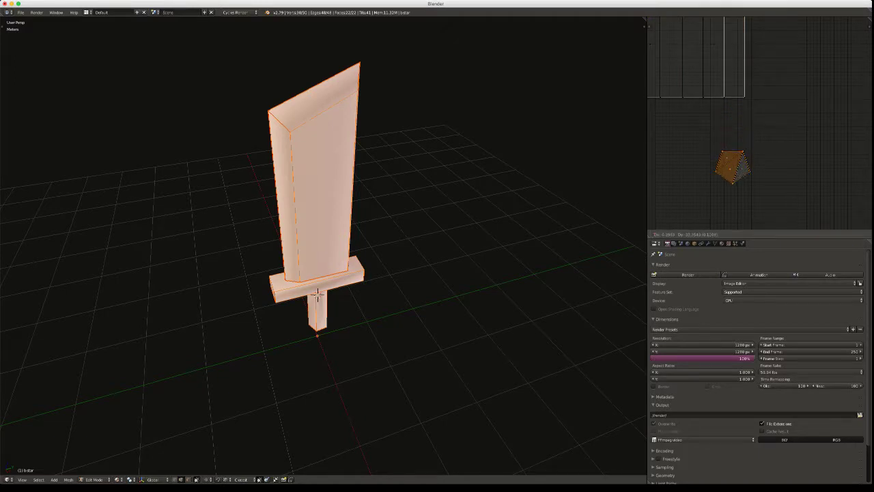
key(y)
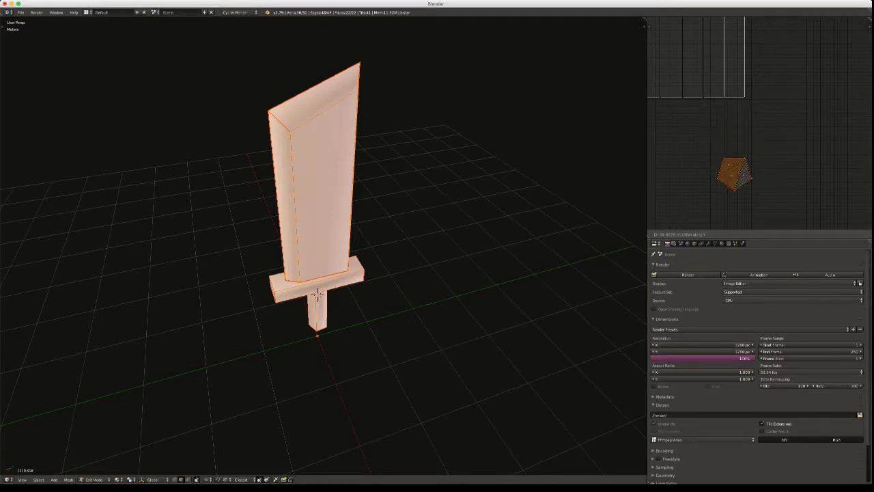
key(Return)
scroll(758, 123, down, 6)
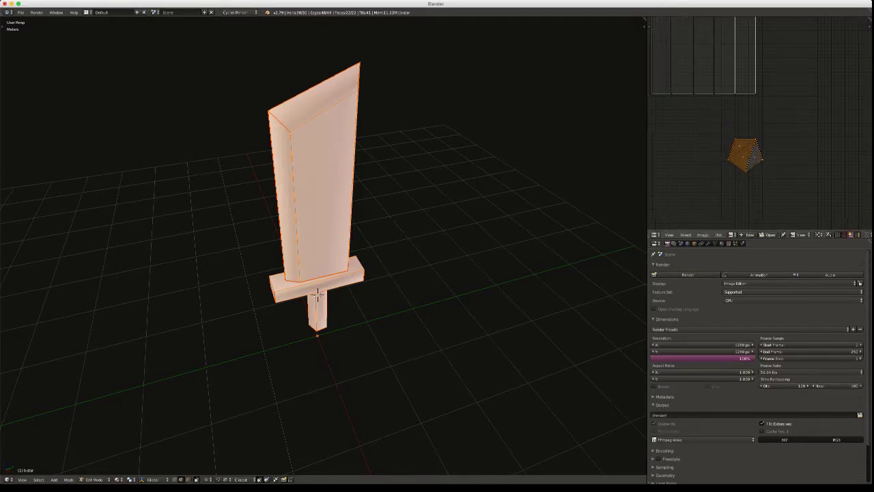
middle_drag(767, 133, 765, 146)
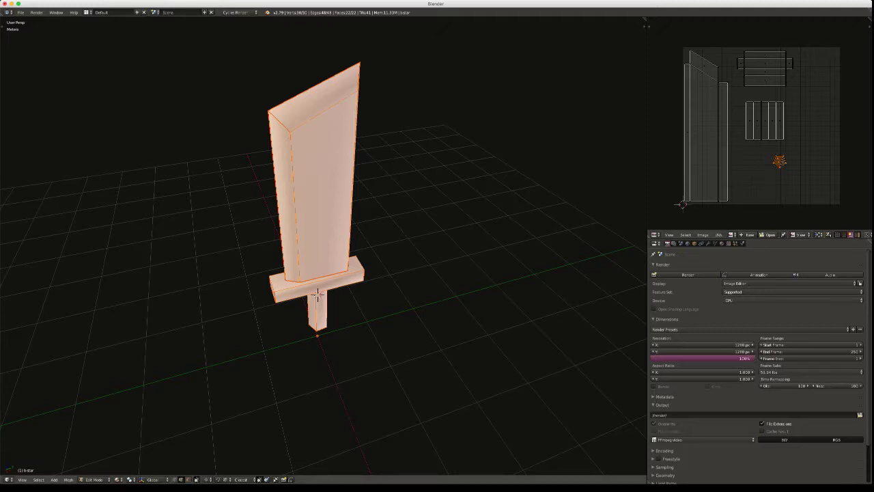
Add a plane to the sword mesh in front of the lower blade and set its Y rotation to 90°
middle_drag(294, 226, 372, 196)
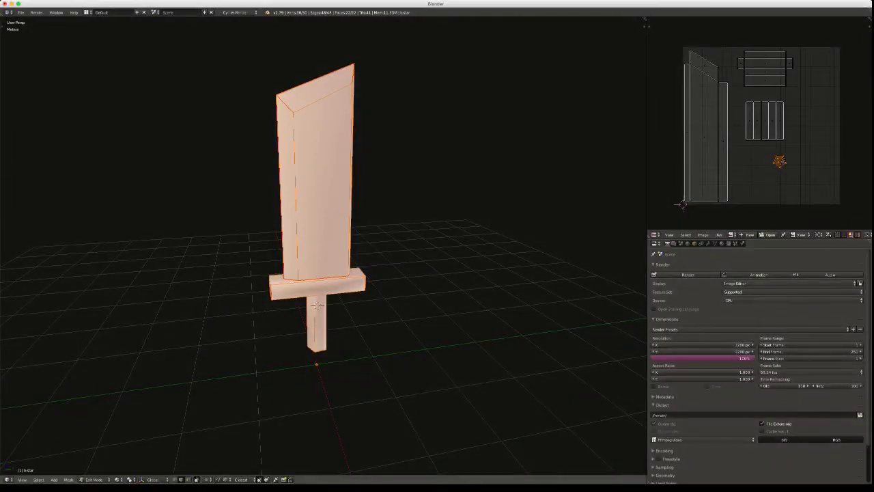
middle_drag(328, 259, 315, 250)
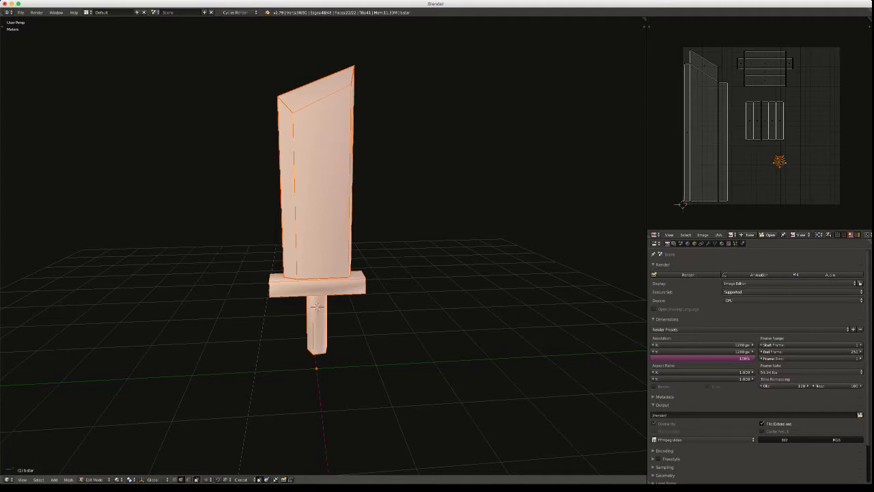
key(shift+a)
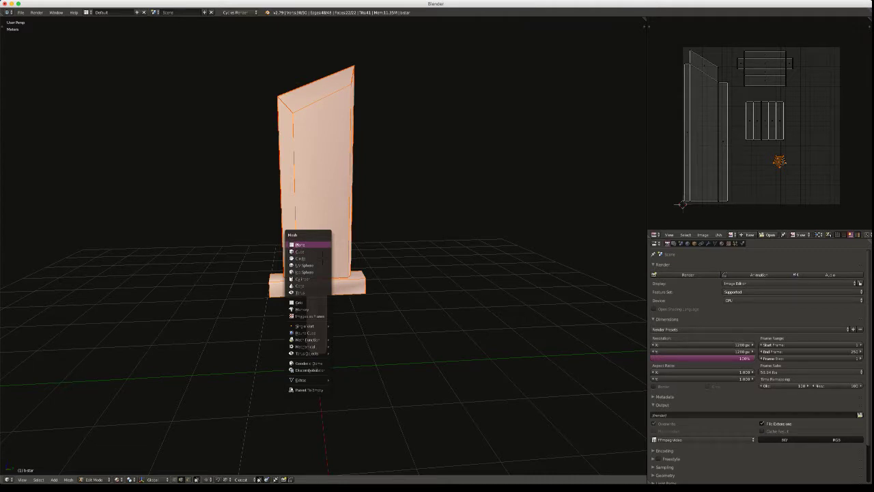
click(314, 244)
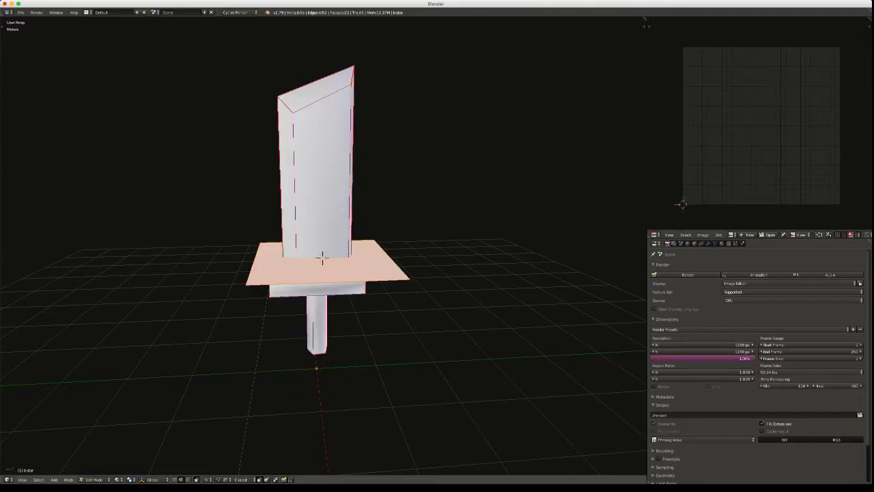
key(F6)
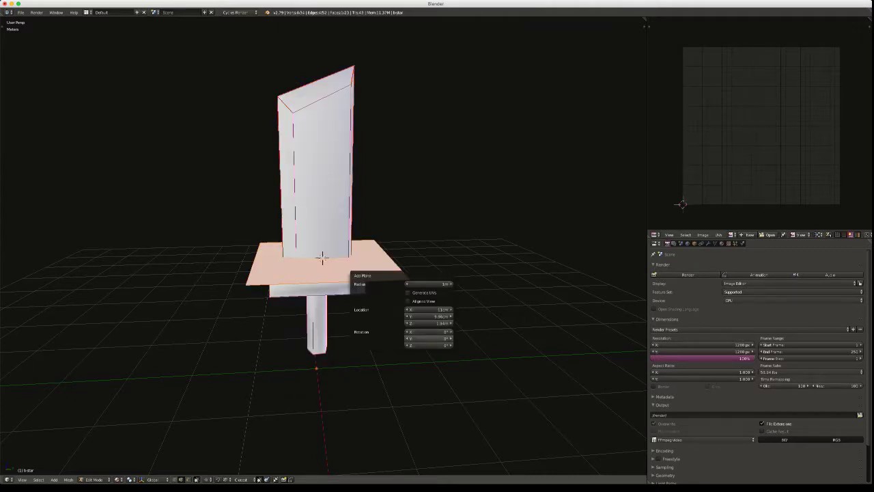
click(429, 339)
text(90)
key(Return)
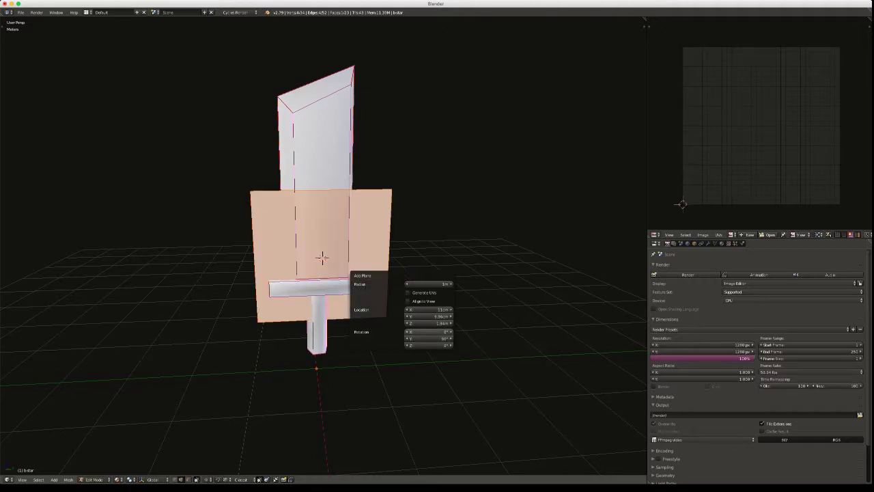
Scale the plane down to a small square on the lower blade and set the pivot to Individual Origins
key(s)
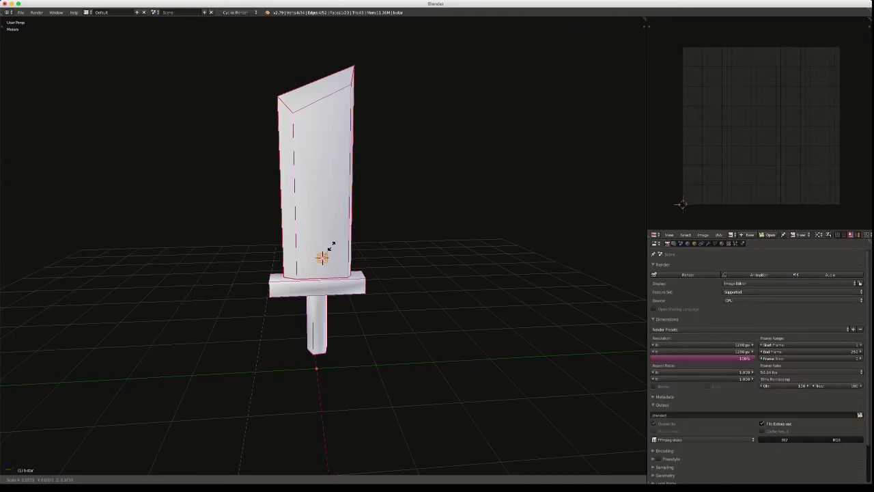
click(330, 247)
key(period)
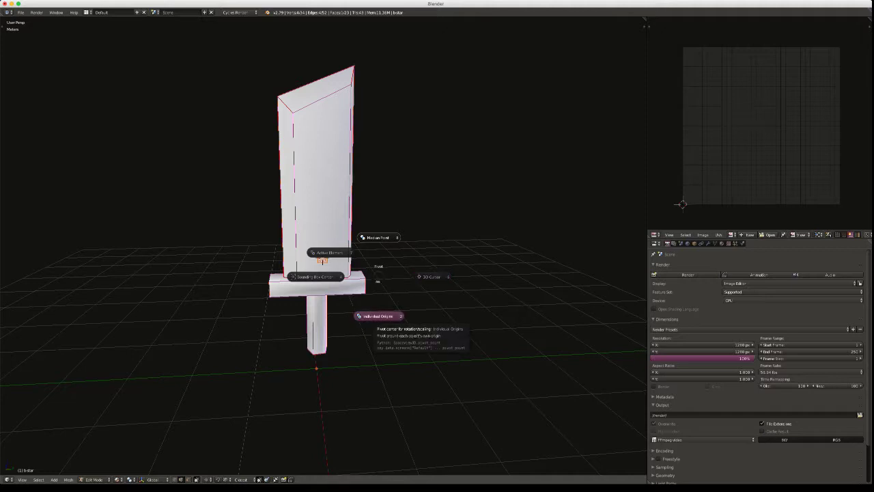
click(378, 316)
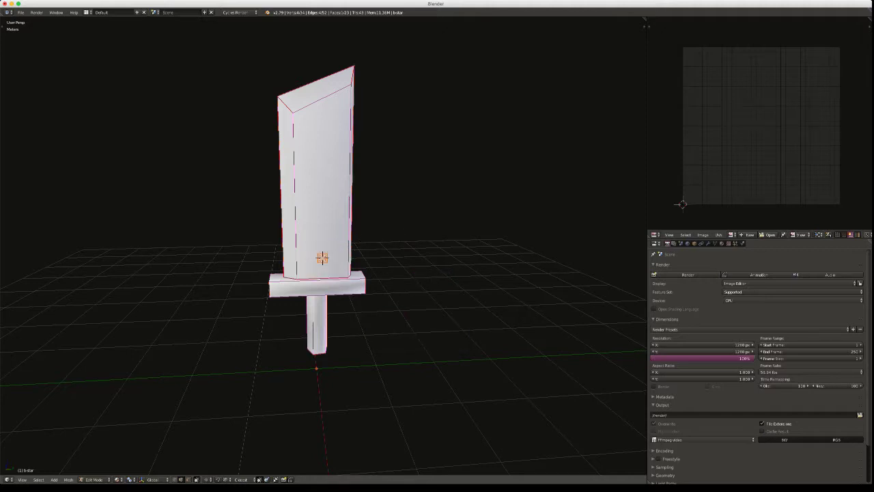
Try to inset the small square and scale it up to surround it with a ring of faces
key(i)
click(334, 295)
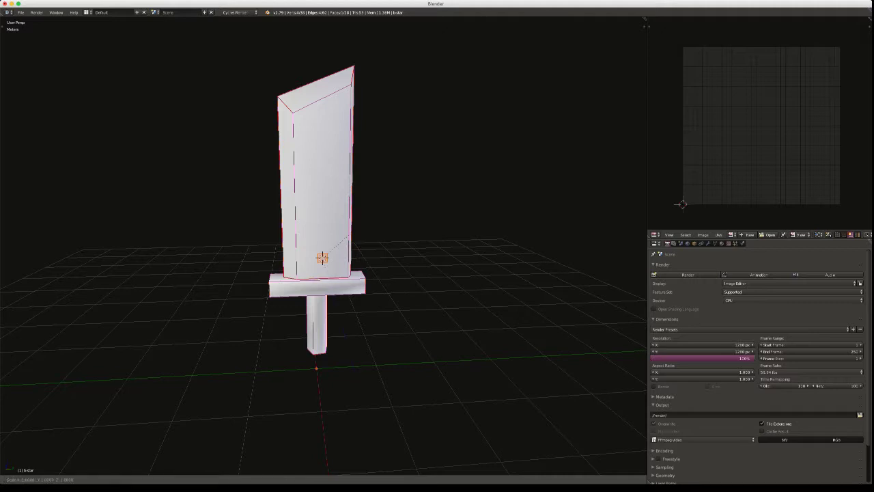
key(s)
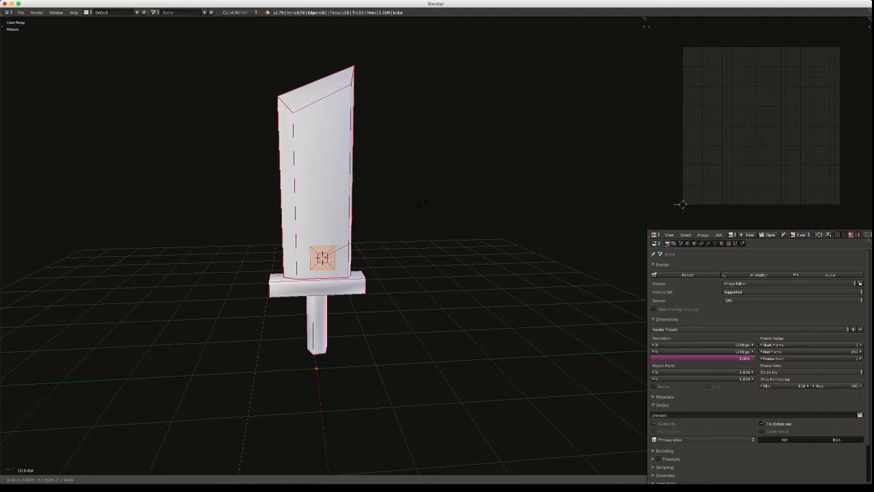
click(350, 241)
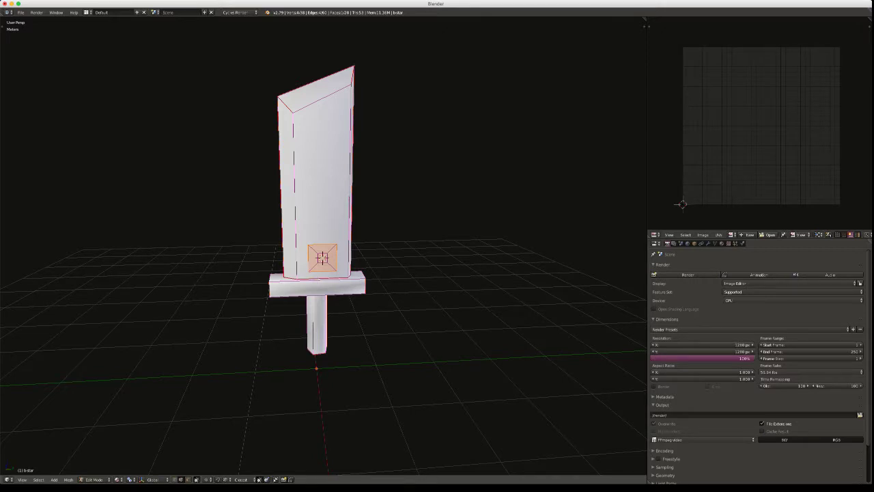
key(x)
click(322, 256)
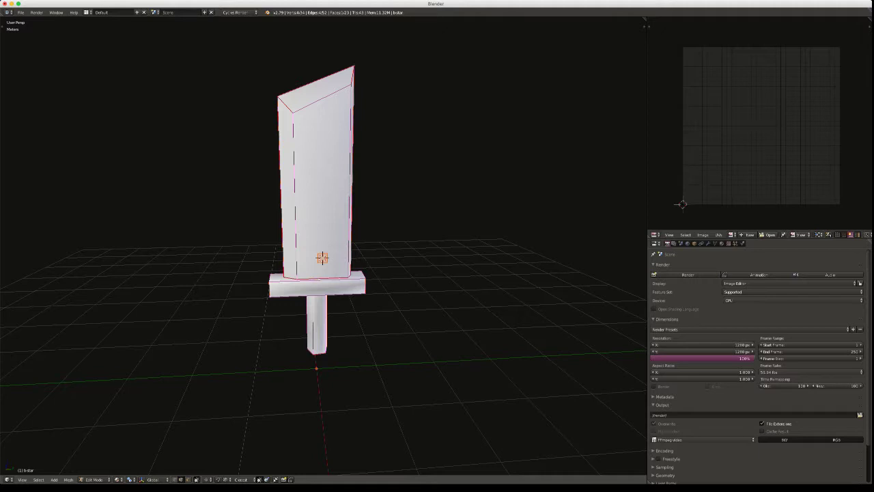
Try to place an extra square beside the small one along Y, and delete the added faces
key(g)
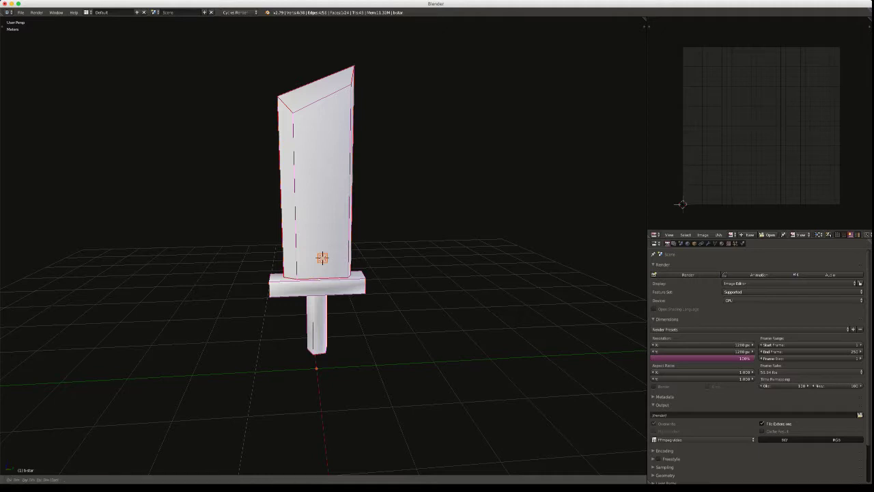
key(z)
click(322, 257)
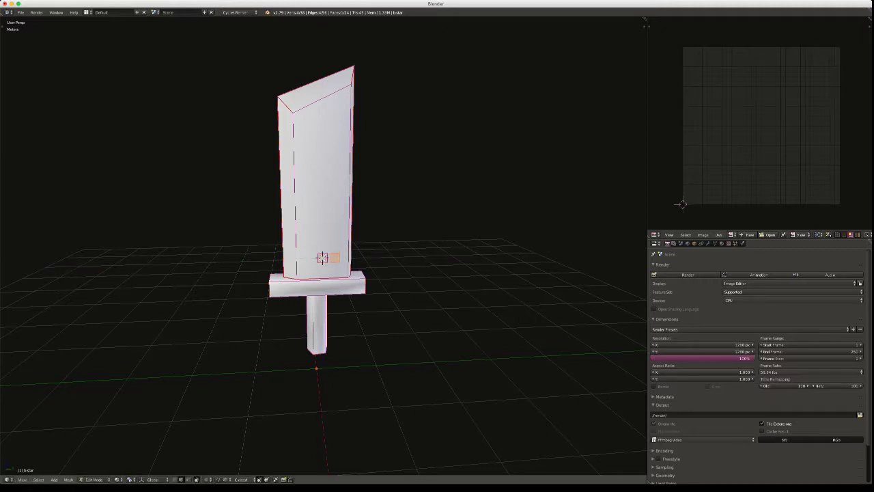
key(g)
key(y)
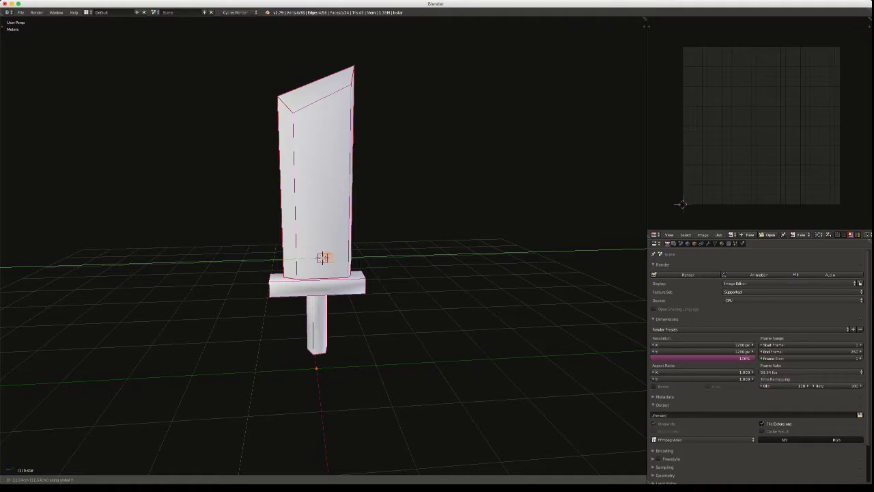
click(322, 257)
key(x)
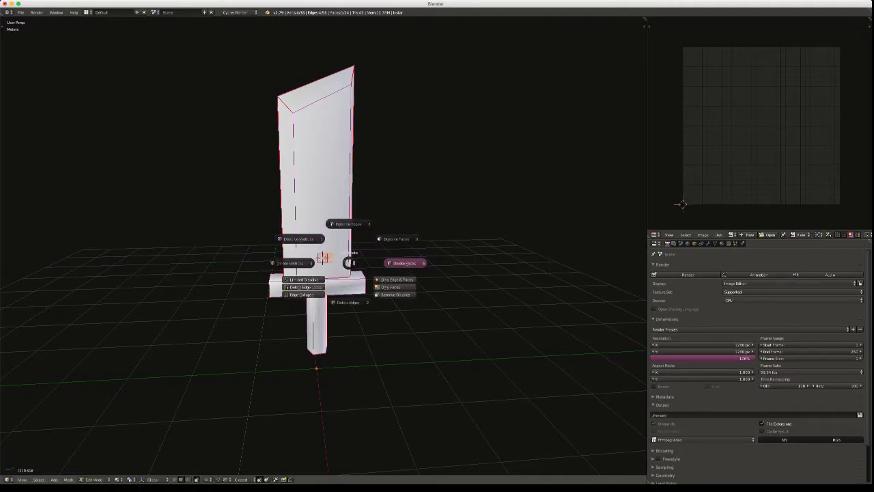
click(404, 263)
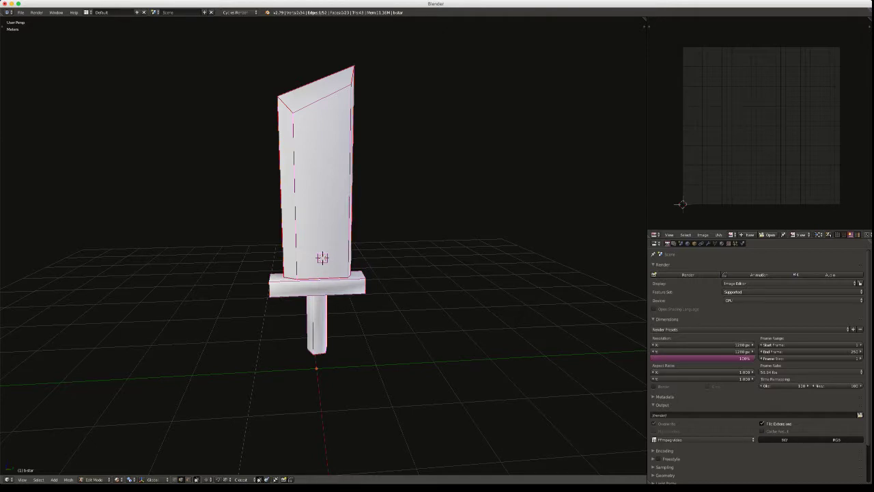
Select the small square on the lower blade and frame it in the view
right_click(322, 258)
key(KP_Decimal)
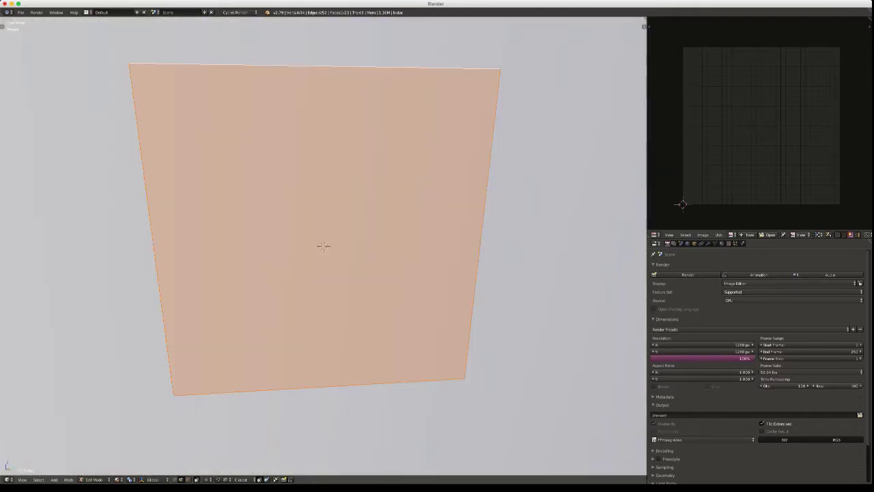
scroll(323, 245, down, 4)
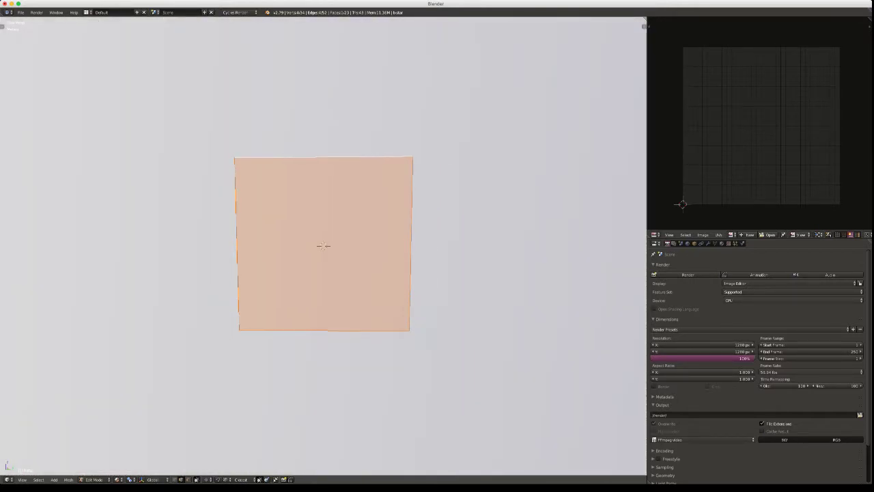
middle_drag(323, 245, 324, 246)
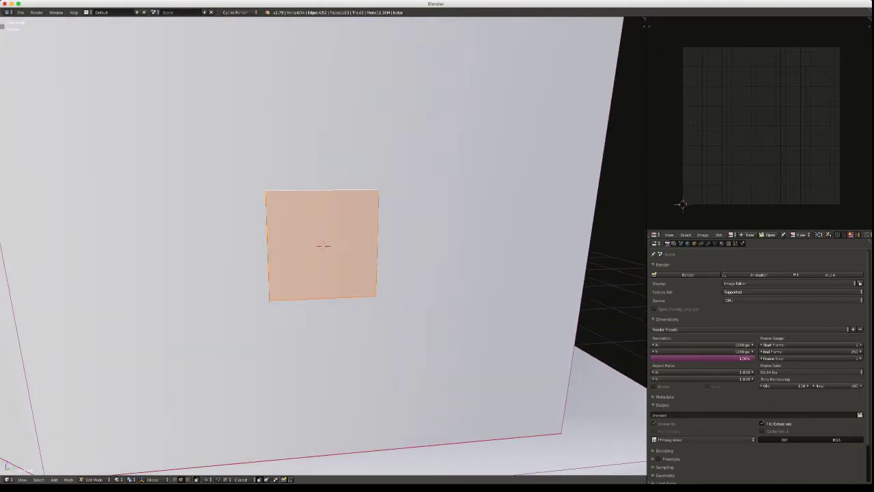
key(a)
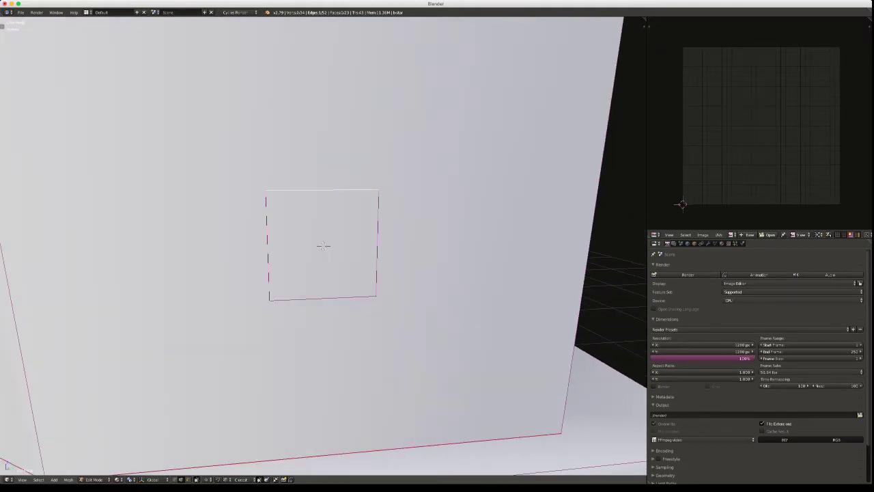
right_click(323, 245)
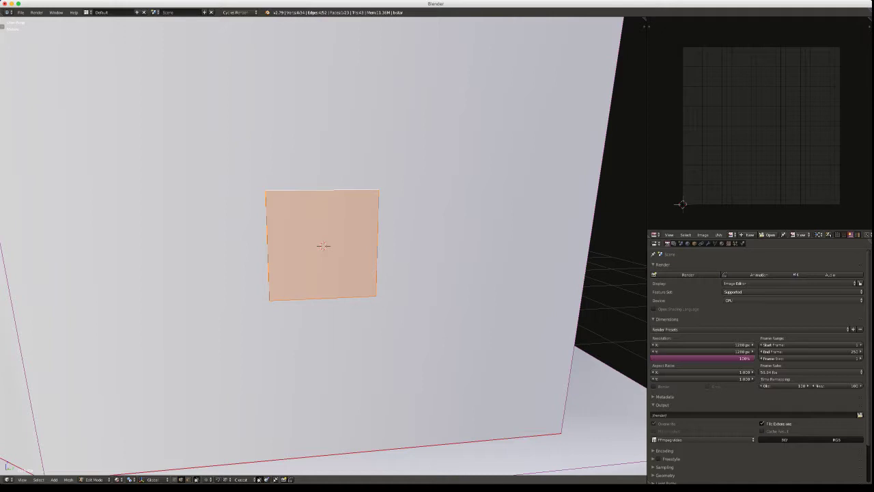
Show the properties sidebar and turn on the Length edge info in the Mesh Display settings
key(n)
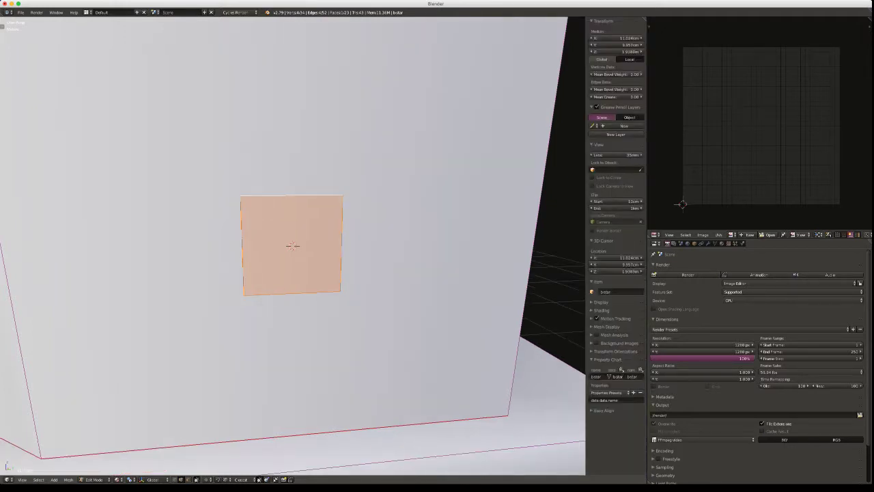
click(608, 359)
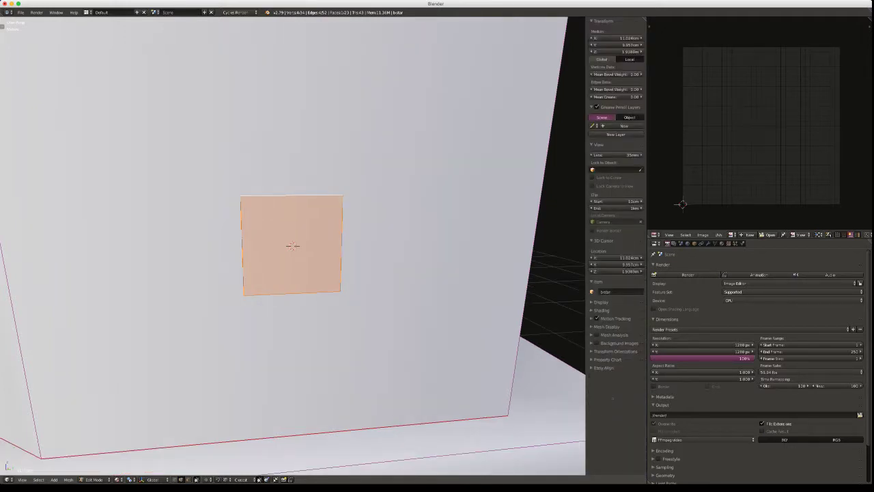
click(618, 343)
click(618, 343)
click(614, 335)
click(614, 335)
click(606, 326)
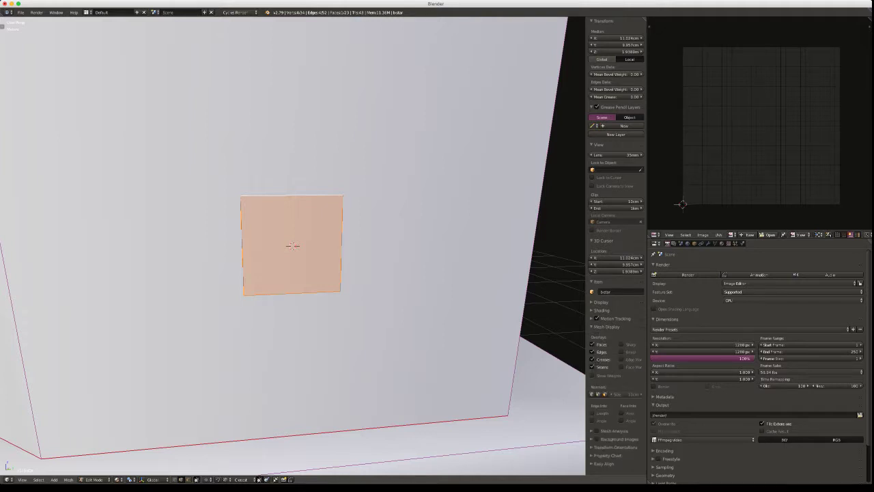
click(593, 413)
Extrude the square 14.5 cm along Y and repeat the extrusion to form a row of three squares
key(e)
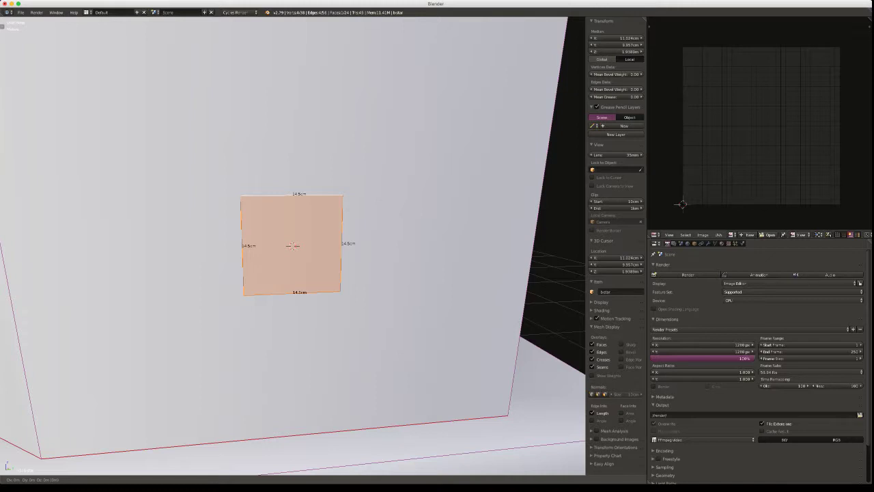
text(x014.5cm)
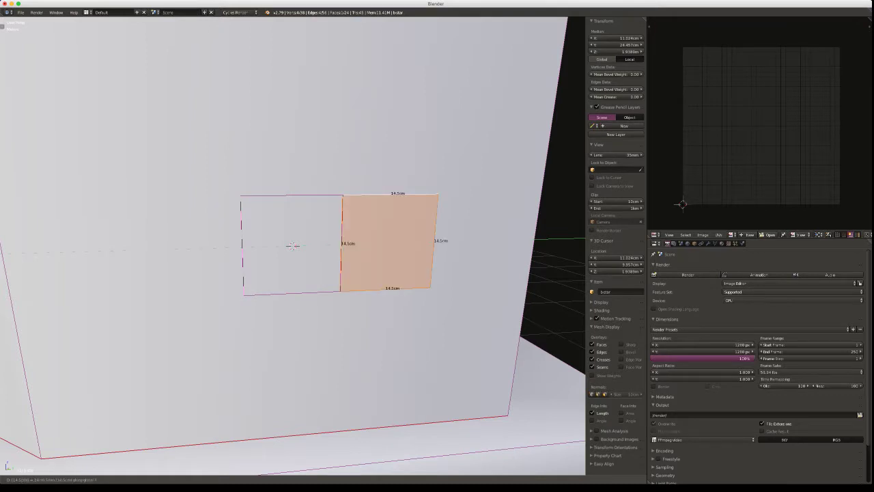
key(Return)
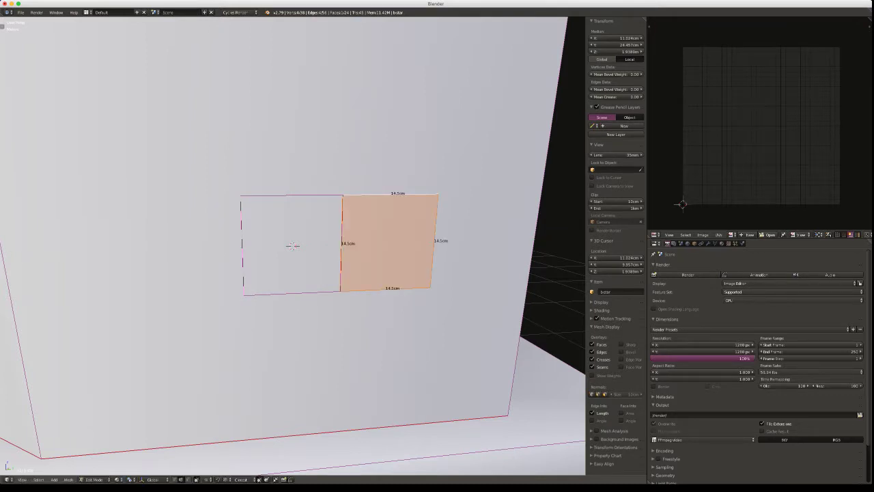
key(shift+r)
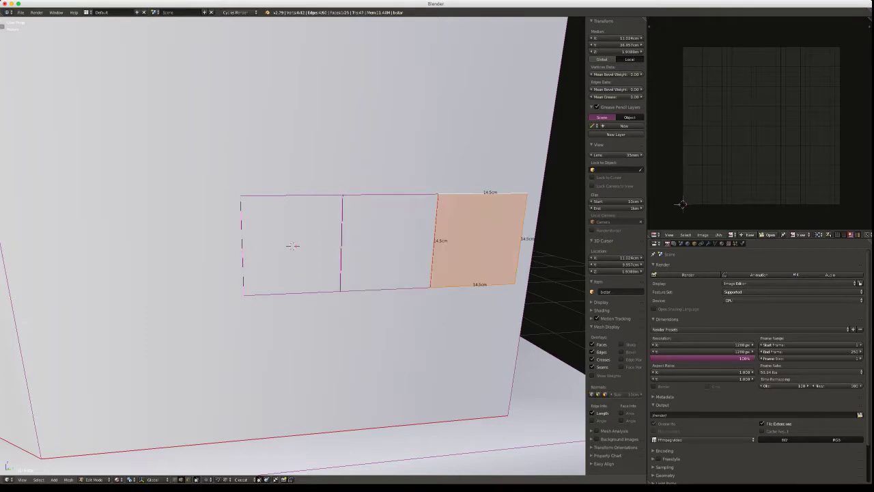
Select all three squares in the row and move them -14.5 cm along Y
shift+right_click(390, 195)
shift+right_click(293, 196)
key(ctrl+l)
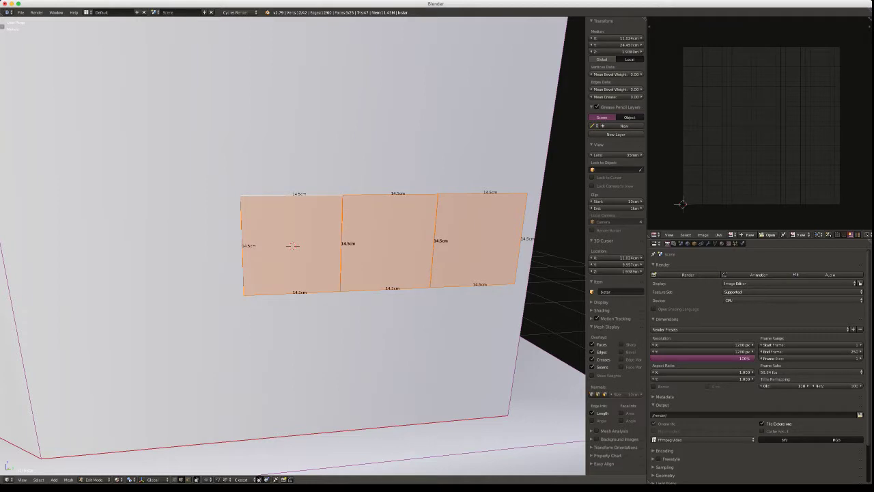
key(g)
text(x)
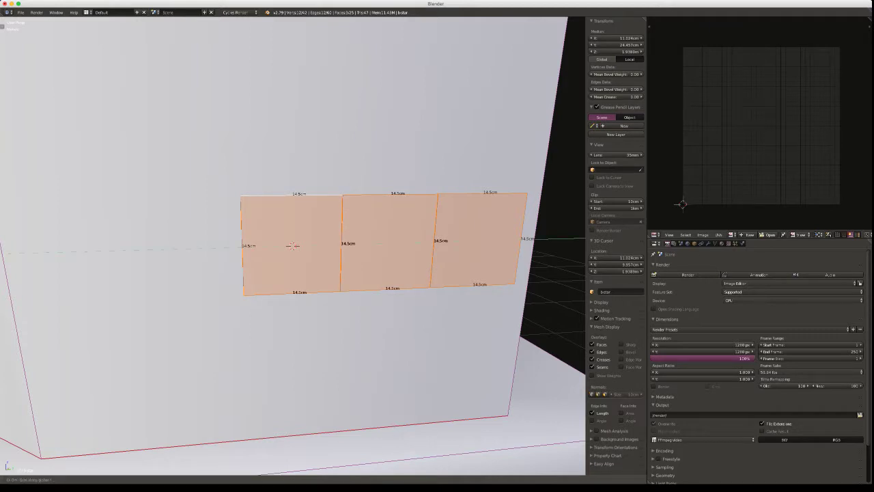
text(.145)
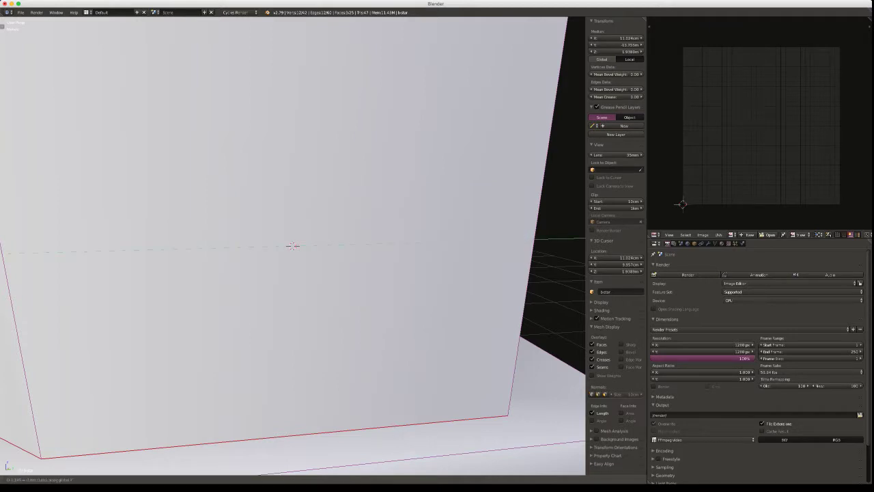
key(Return)
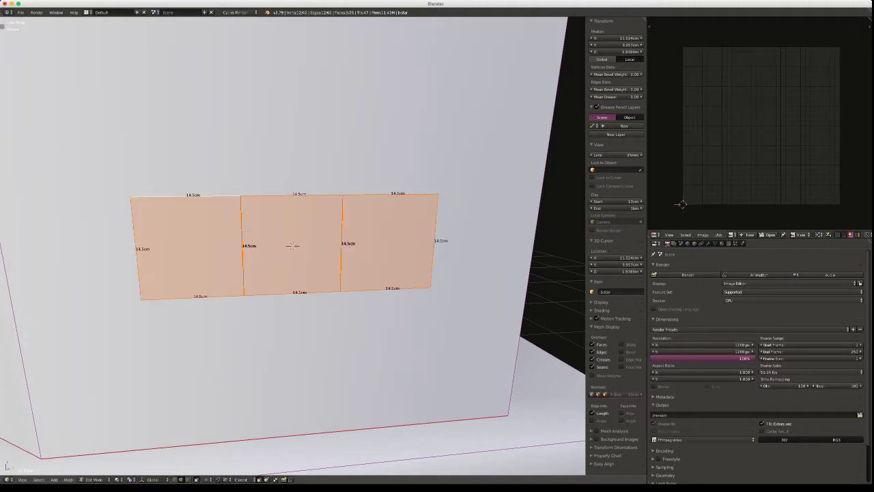
Select the middle square of the row, duplicate it and move the copy 14.5 cm along Z
middle_drag(294, 246, 336, 260)
scroll(270, 232, down, 6)
right_click(293, 230)
right_click(293, 246)
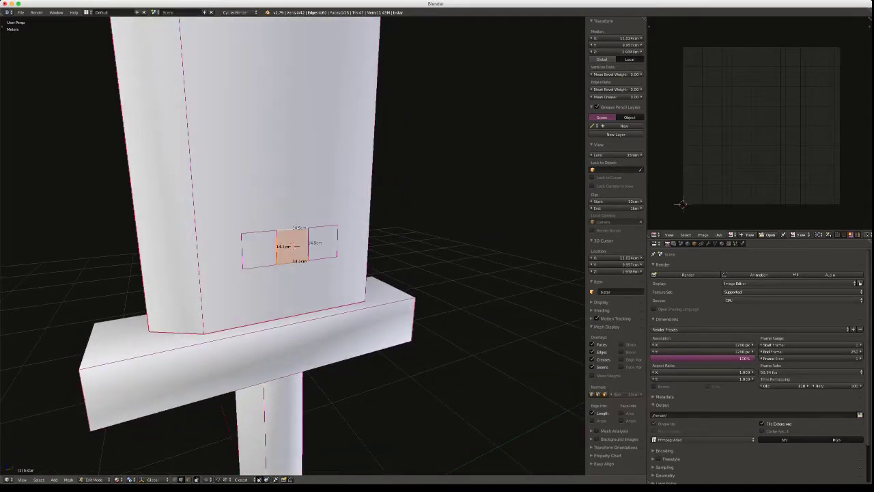
key(shift+d)
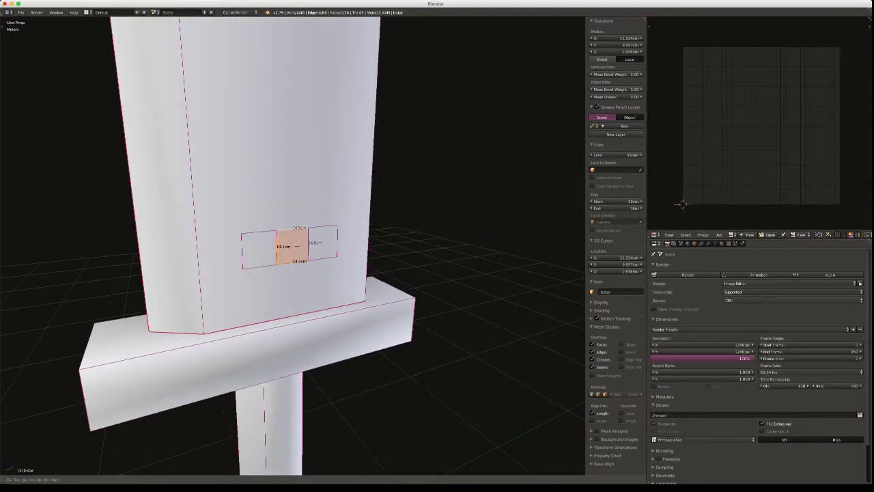
text(z014.5cm)
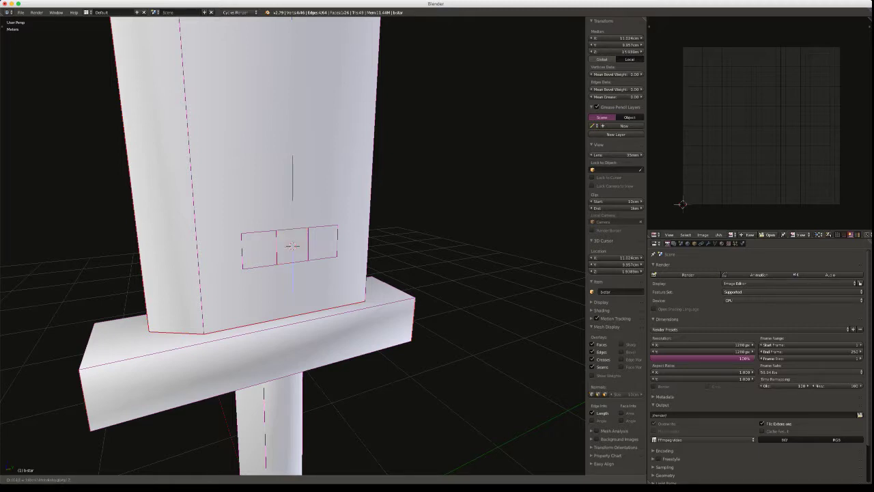
key(Return)
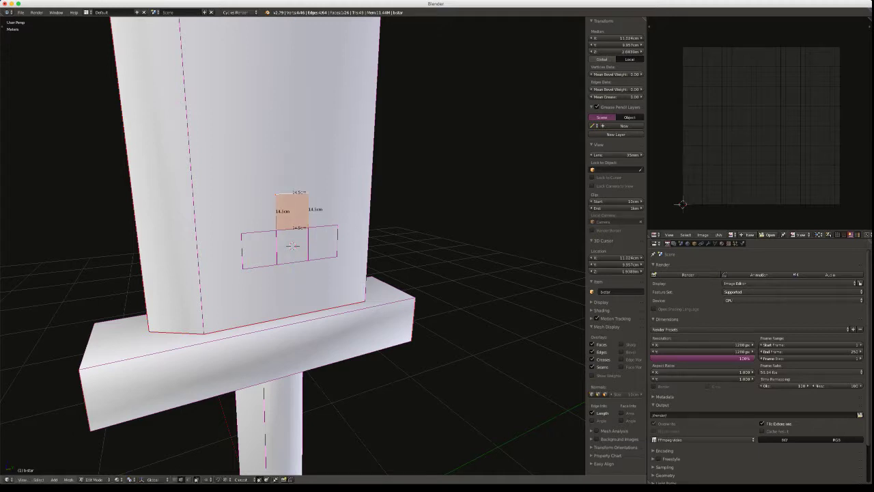
Repeat the duplication and move the new square along Z to below the middle of the row
key(shift+r)
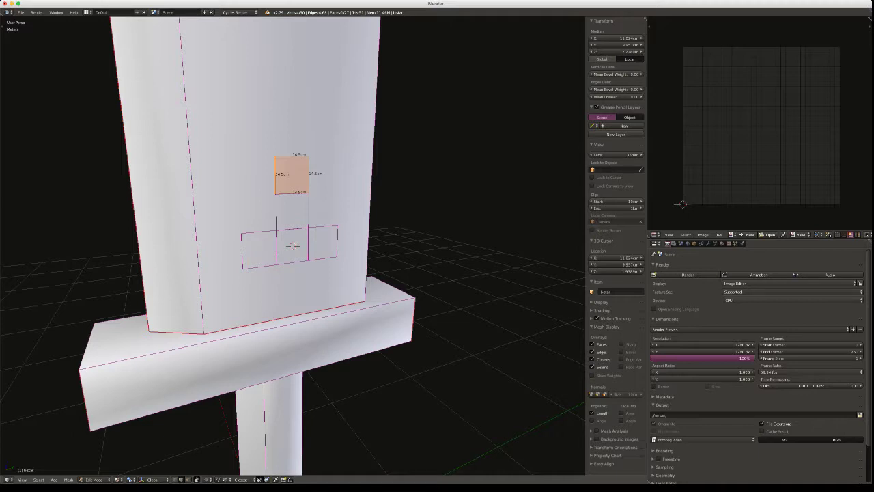
key(g)
key(z)
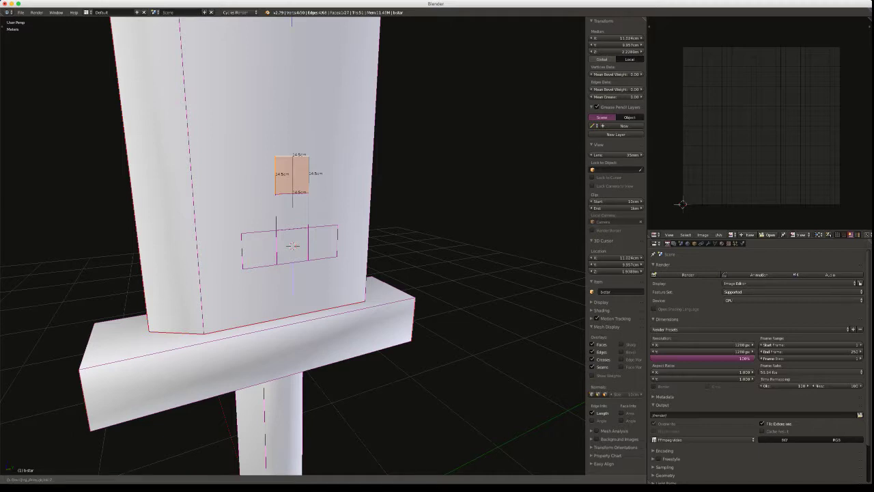
key(Return)
key(g)
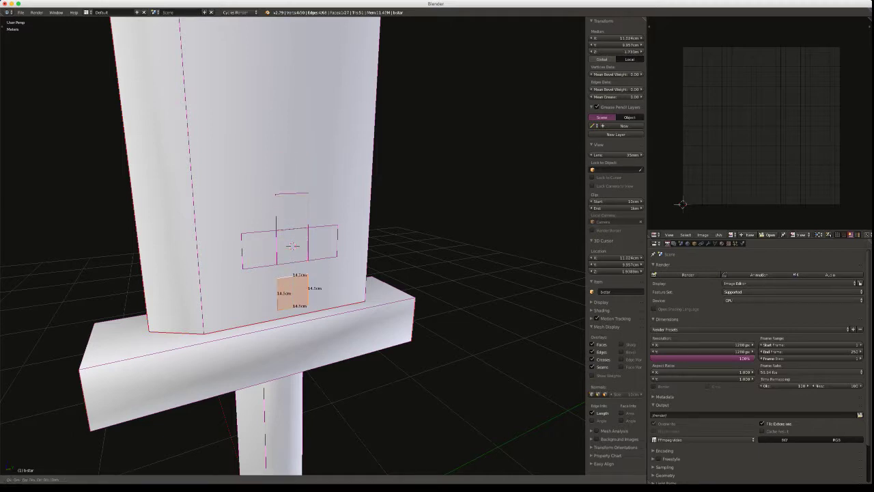
key(z)
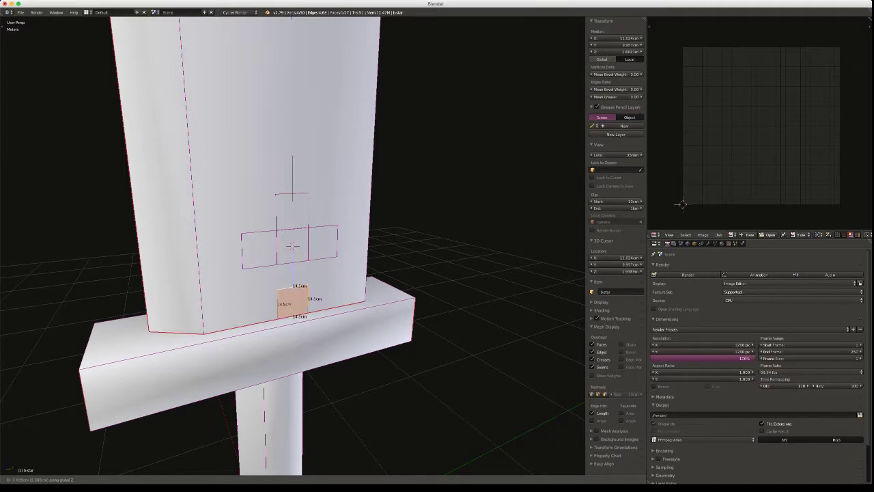
key(Return)
Switch to vertex selection and try to align the lower square with the row by moving it along Z
key(ctrl+Tab)
click(278, 253)
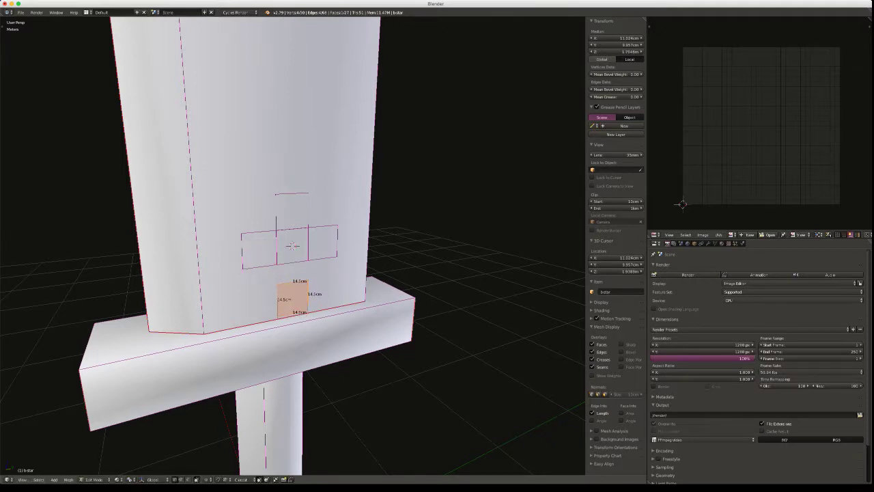
key(g)
key(z)
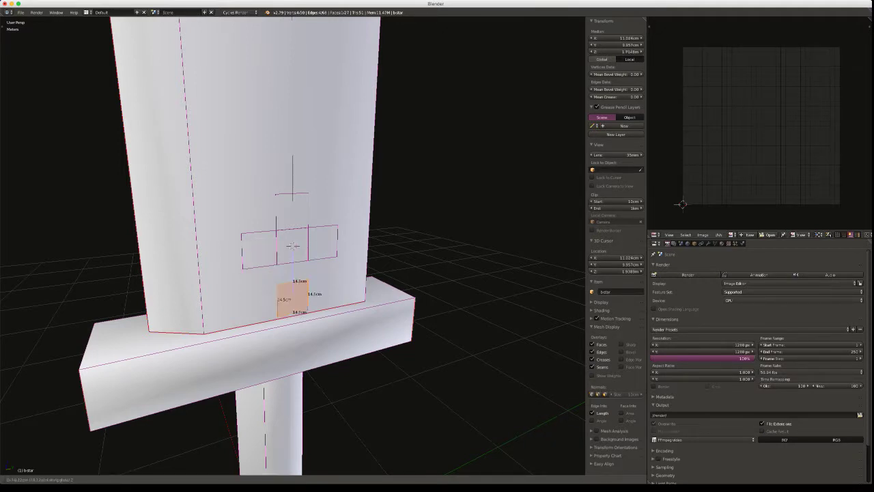
key(Return)
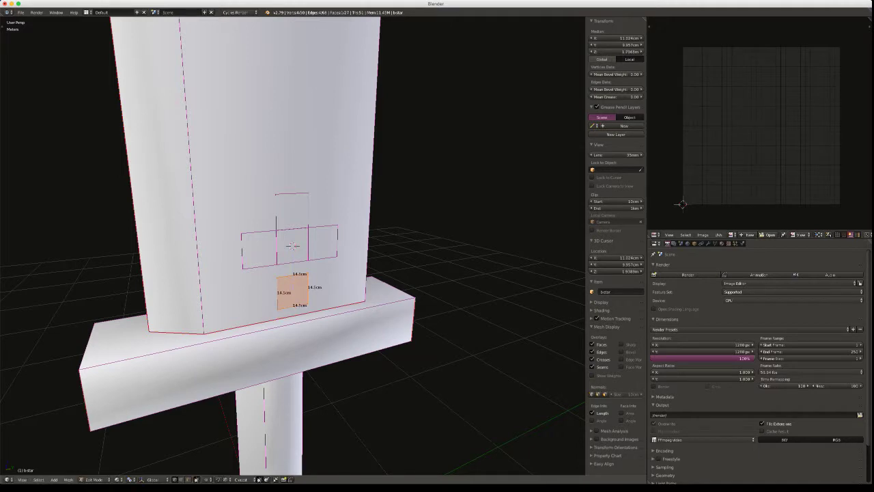
key(g)
key(z)
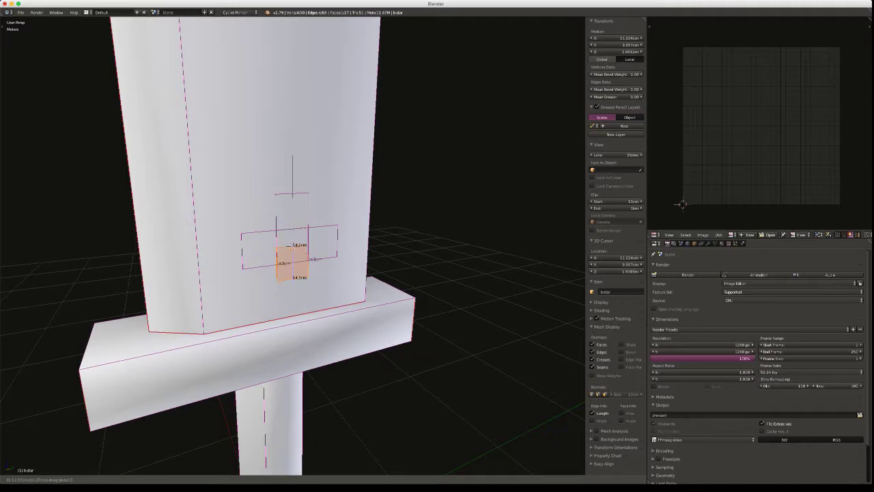
key(Return)
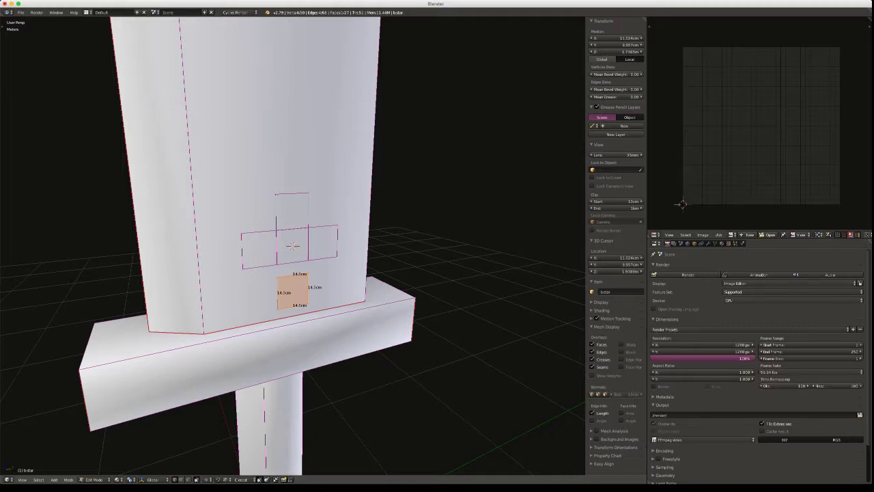
Select the whole lower square from its corner vertex and move it up along Z over the row's lower edge
scroll(292, 246, up, 2)
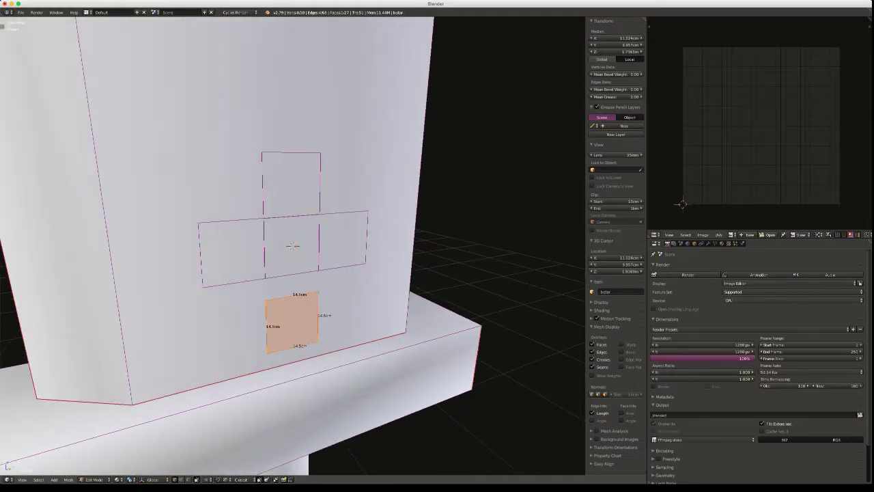
right_click(266, 301)
key(g)
key(Escape)
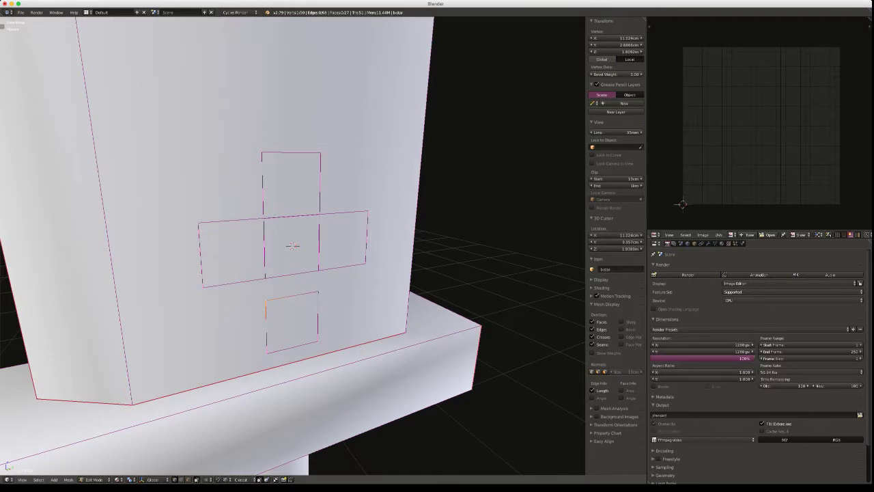
key(ctrl+l)
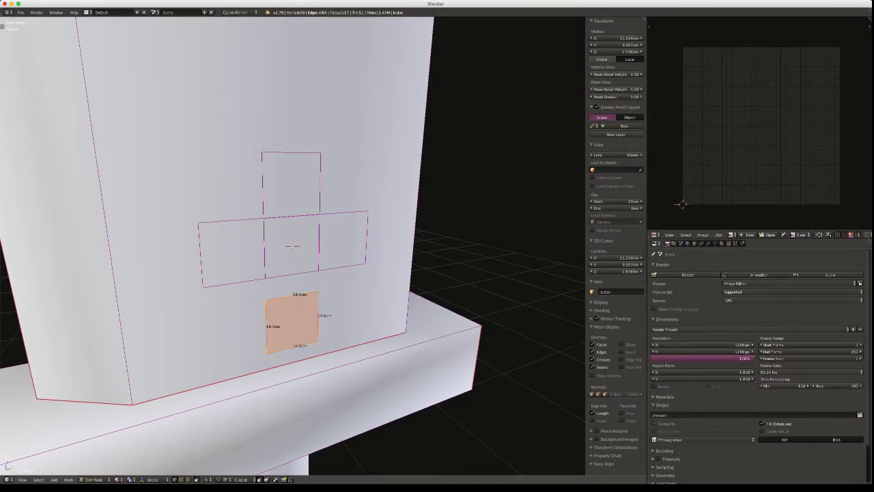
key(g)
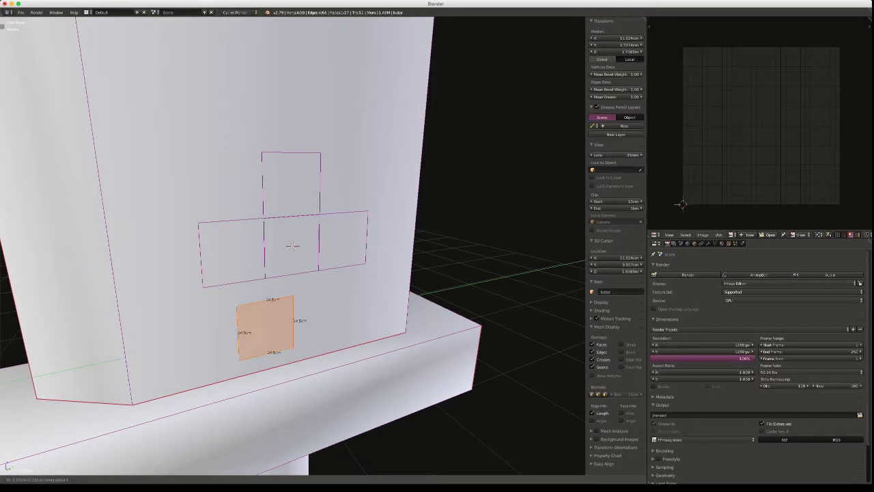
key(z)
click(292, 245)
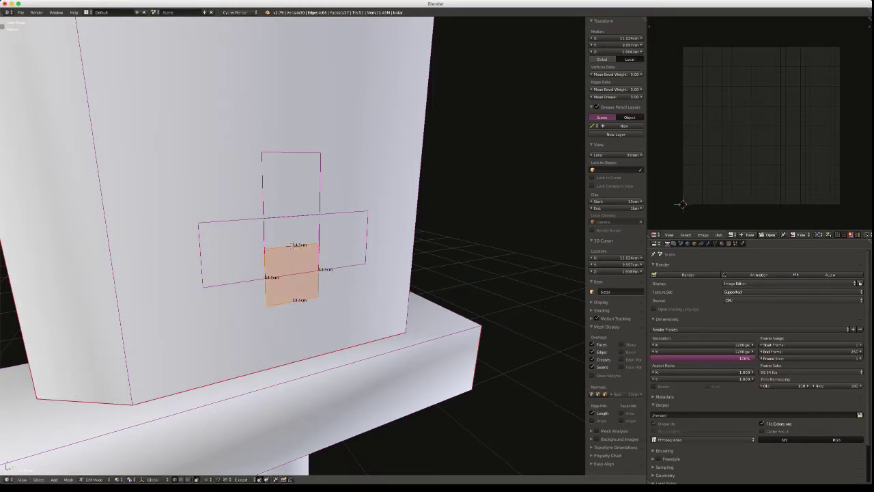
Set the pivot to Median Point and move the lower square along Z to meet the row's bottom edge
key(period)
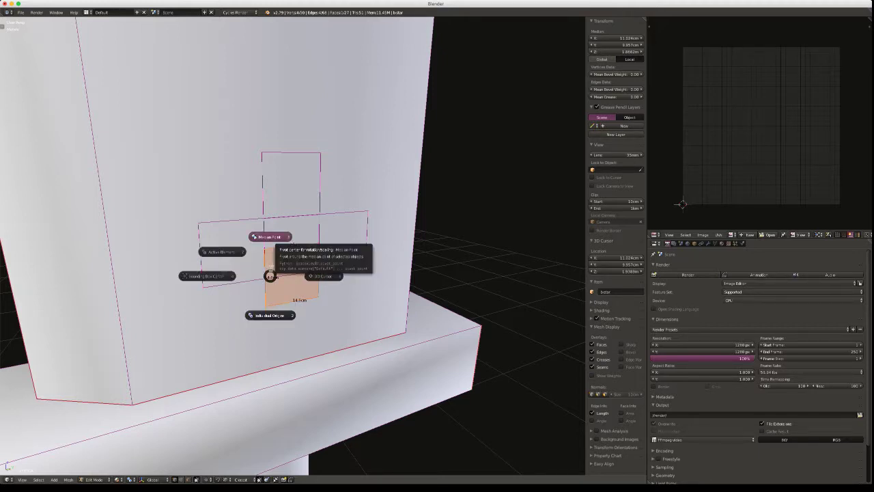
click(274, 239)
key(g)
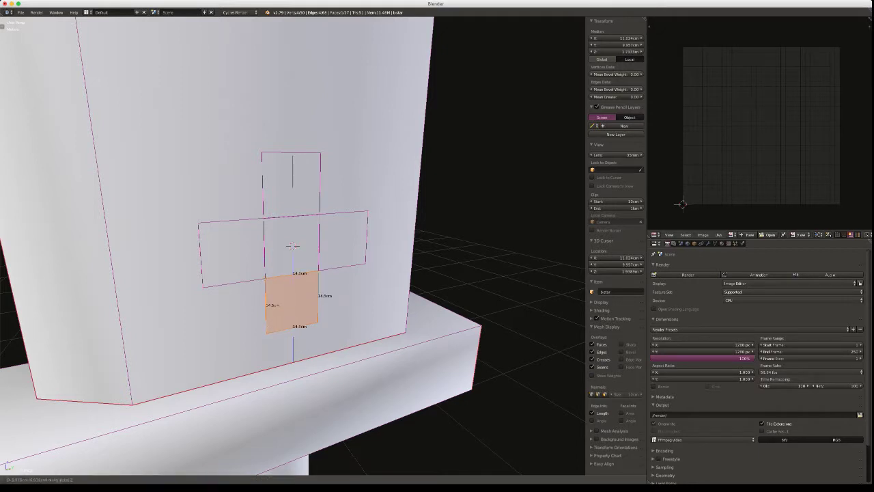
key(Return)
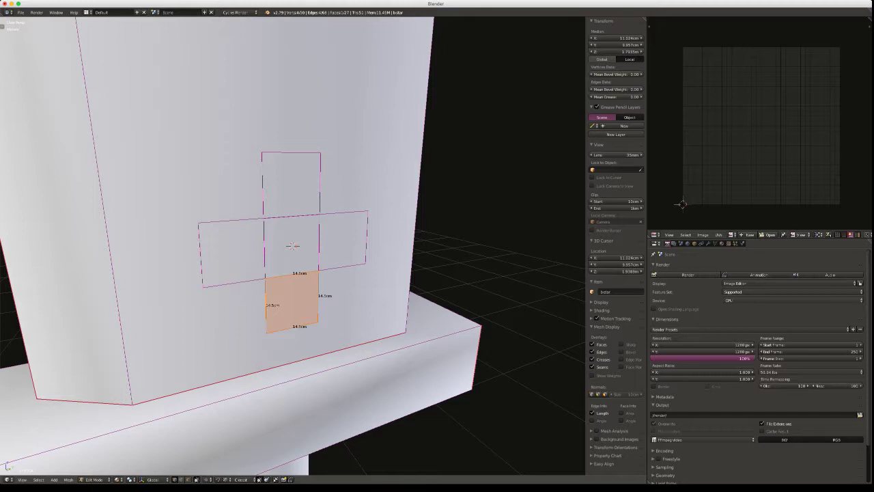
Select all five squares of the cross with their linked geometry and hide the rest of the mesh
shift+right_click(319, 214)
shift+right_click(368, 211)
shift+right_click(262, 153)
key(ctrl+l)
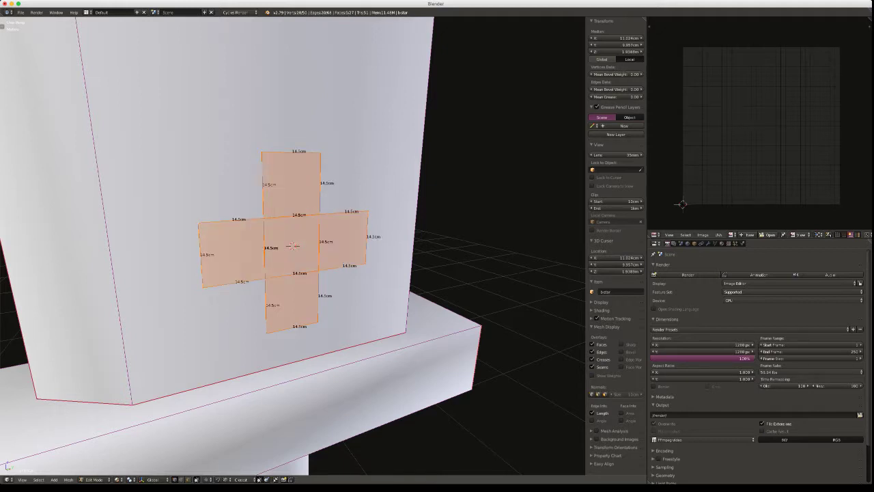
key(ctrl+i)
key(x)
click(292, 246)
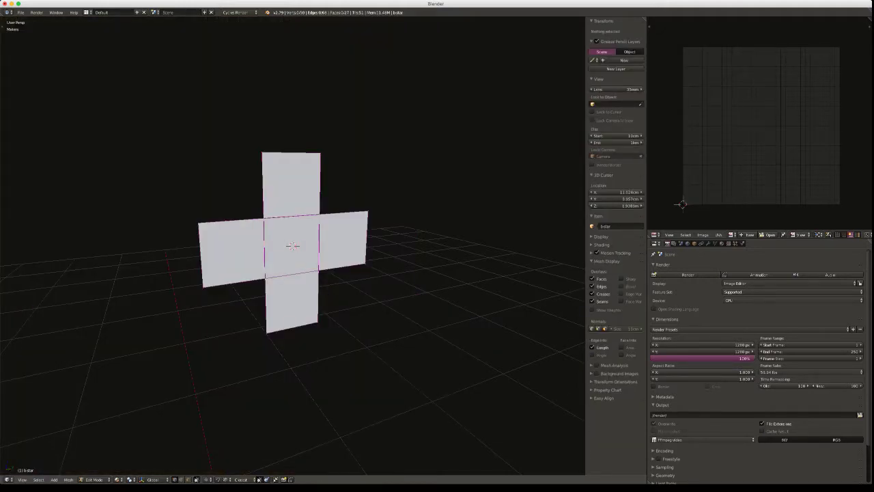
Switch to wireframe display, select the whole cross and run Remove Doubles on it
key(z)
click(328, 223)
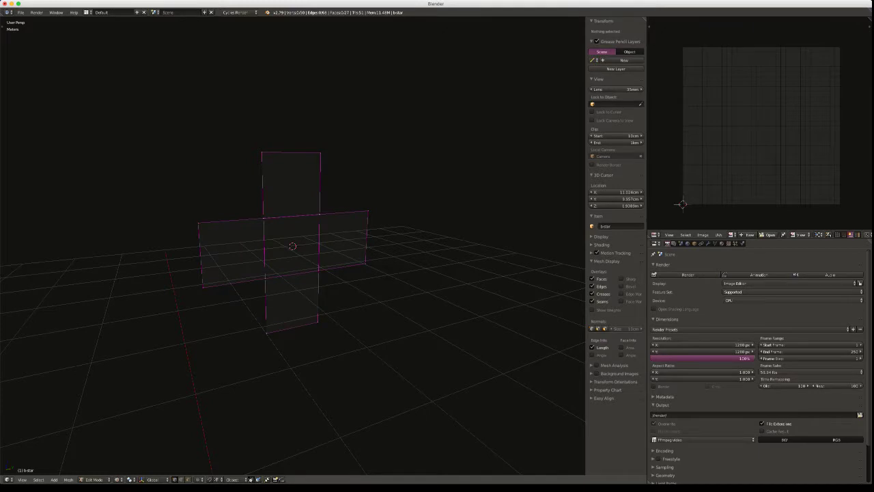
mouse_move(254, 214)
ctrl+mouse_down()
mouse_move(282, 225)
mouse_move(258, 231)
ctrl+mouse_up()
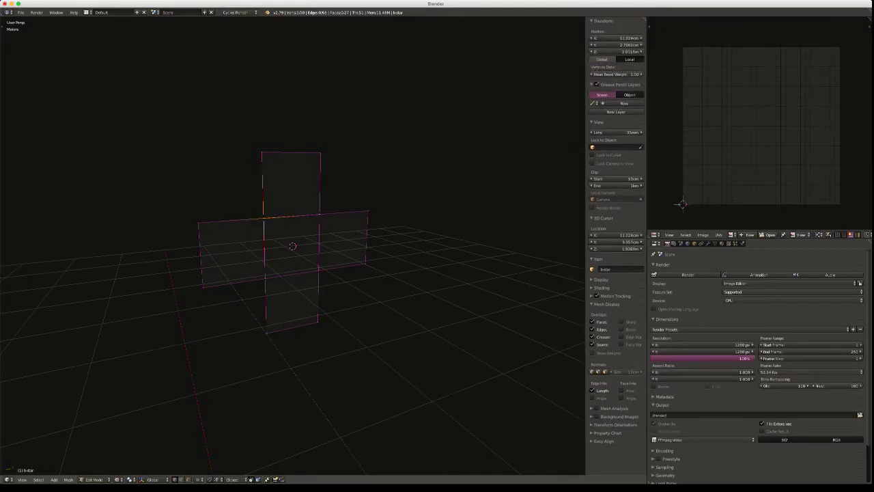
mouse_move(225, 127)
ctrl+mouse_down()
mouse_move(201, 135)
mouse_move(294, 129)
mouse_move(232, 127)
ctrl+mouse_up()
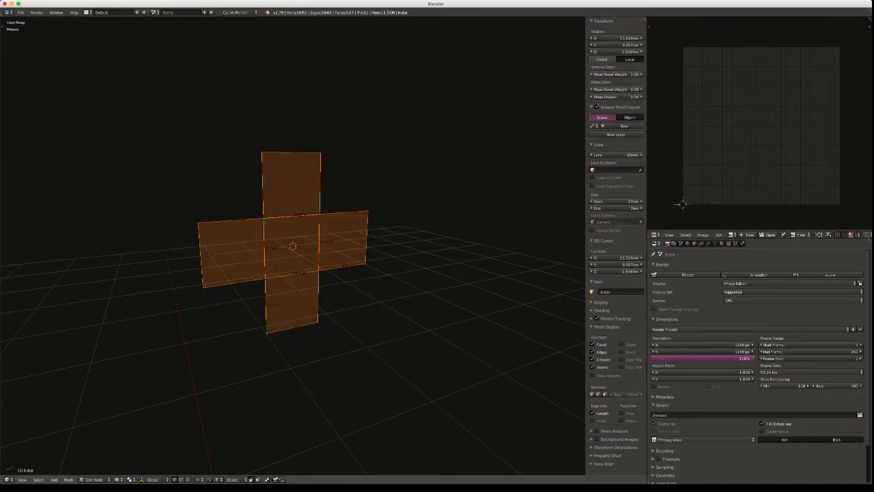
key(w)
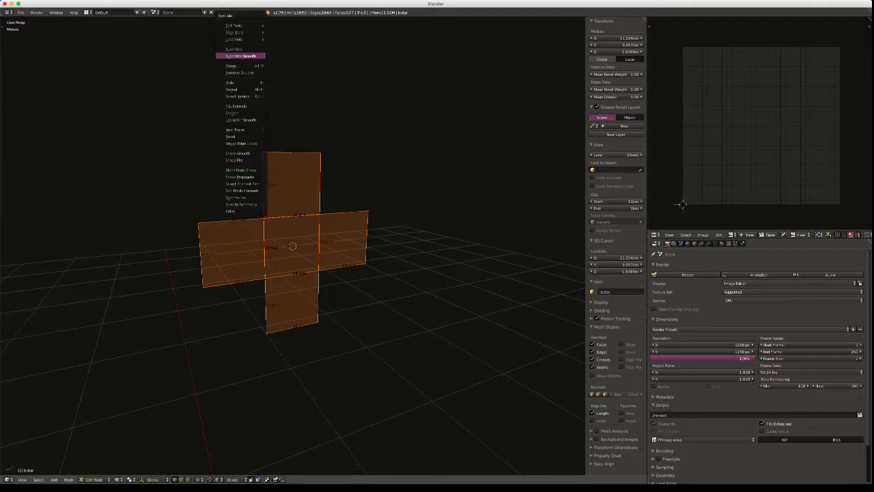
click(240, 73)
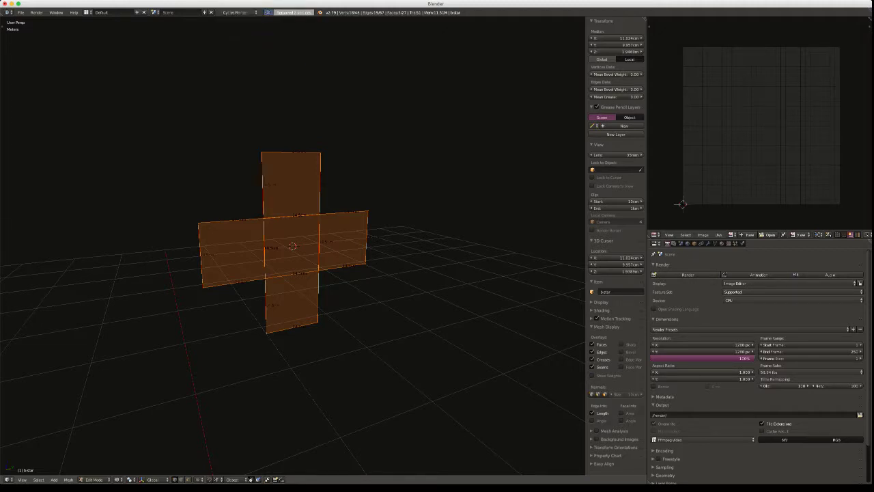
Frame the cross's upper inner corners and snap their overlapping duplicate vertices onto each other
right_click(263, 217)
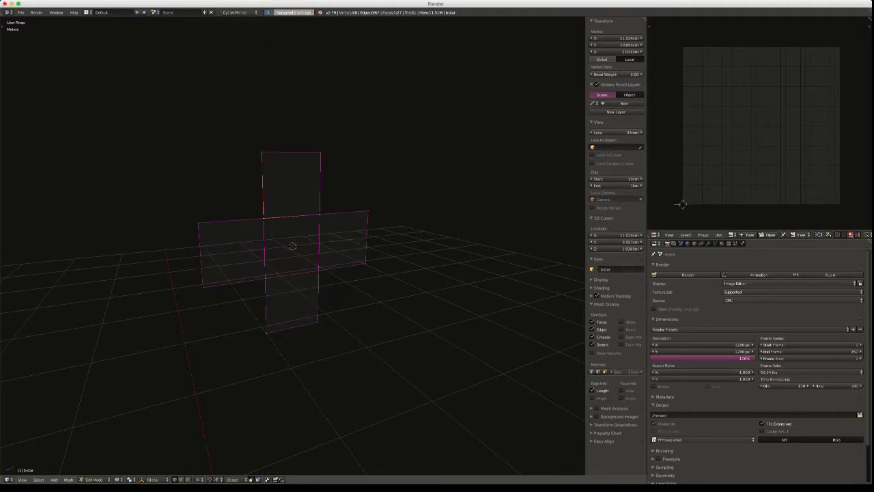
key(KP_Decimal)
mouse_move(373, 322)
middle_down()
mouse_move(273, 375)
mouse_move(220, 259)
mouse_move(321, 287)
mouse_move(371, 333)
mouse_move(381, 328)
middle_up()
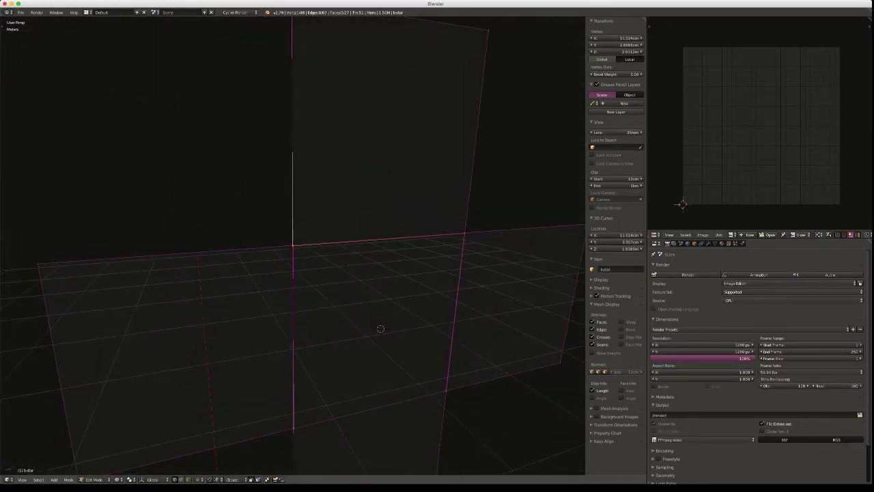
key(g)
key(g)
key(Return)
right_click(465, 233)
key(g)
click(465, 233)
right_click(464, 233)
key(g)
click(464, 233)
right_click(293, 245)
key(g)
right_click(292, 245)
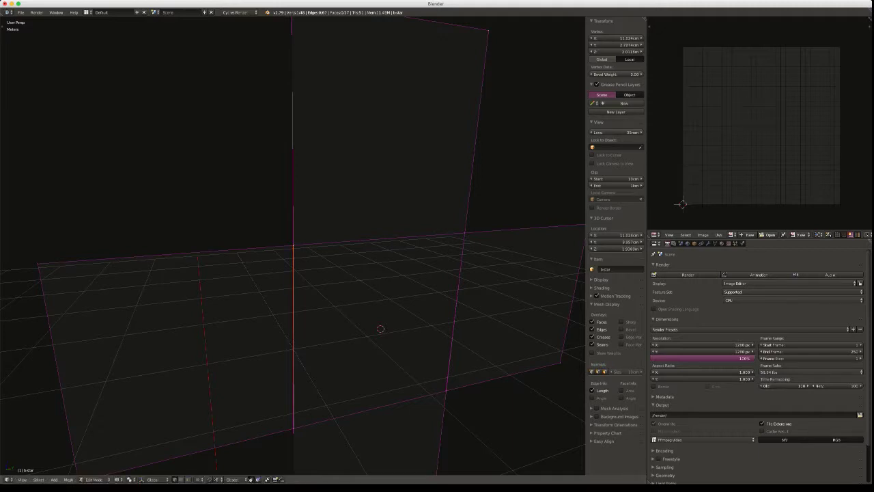
Snap the overlapping duplicate vertices together at the cross's two lower inner corners
right_click(293, 429)
right_click(292, 428)
key(g)
click(293, 429)
right_click(292, 429)
right_click(293, 429)
right_click(446, 390)
key(g)
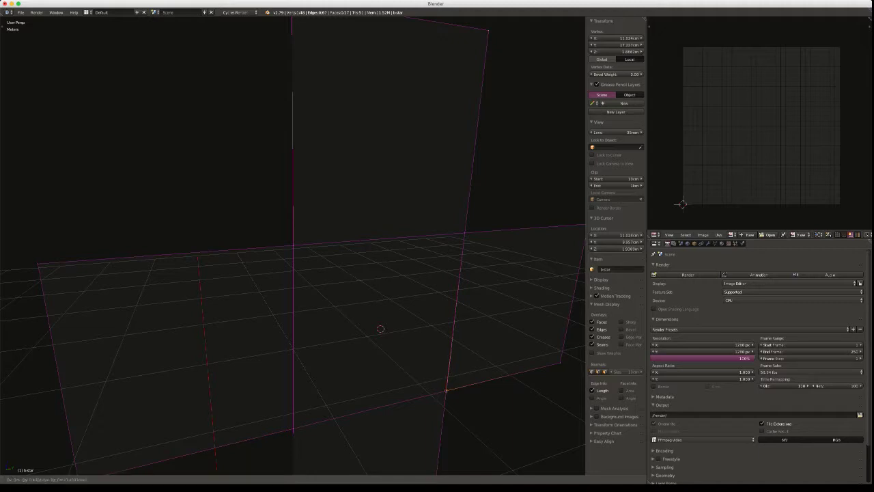
click(380, 329)
Select the entire linked cross and merge its coincident corner vertices with Remove Doubles
mouse_move(267, 212)
ctrl+mouse_down()
mouse_move(208, 304)
mouse_move(505, 229)
mouse_move(280, 204)
ctrl+mouse_up()
key(ctrl+l)
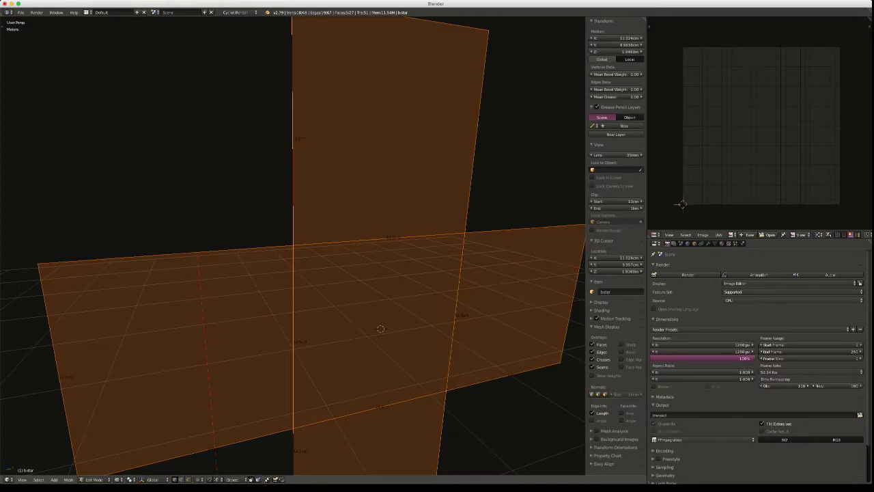
key(w)
key(Return)
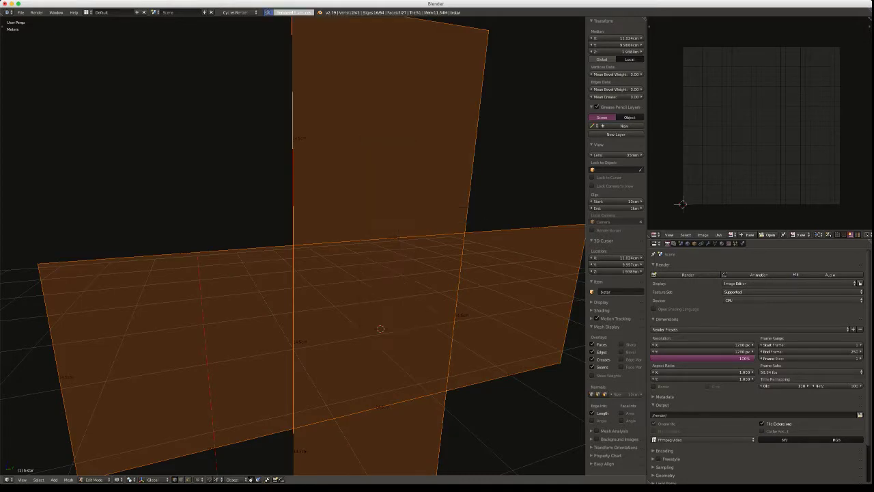
scroll(380, 328, up, 10)
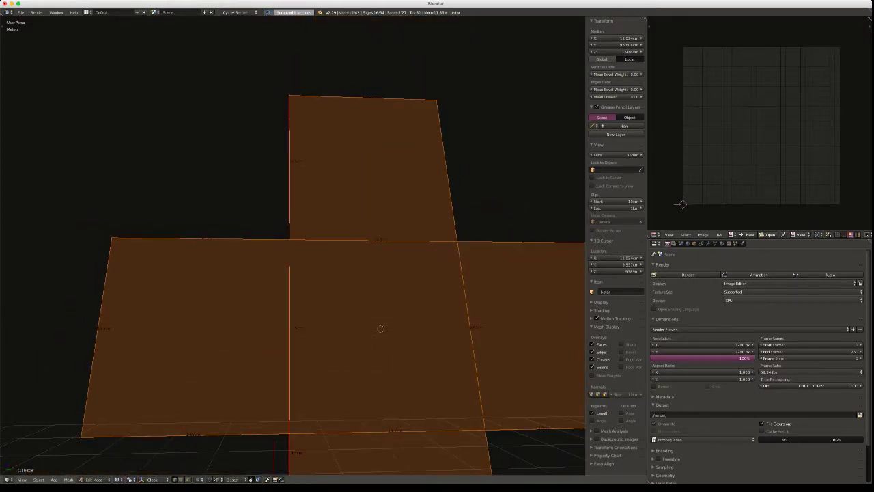
Select the entire cross and switch the viewport from wireframe to solid display
scroll(342, 292, down, 3)
middle_drag(341, 292, 353, 296)
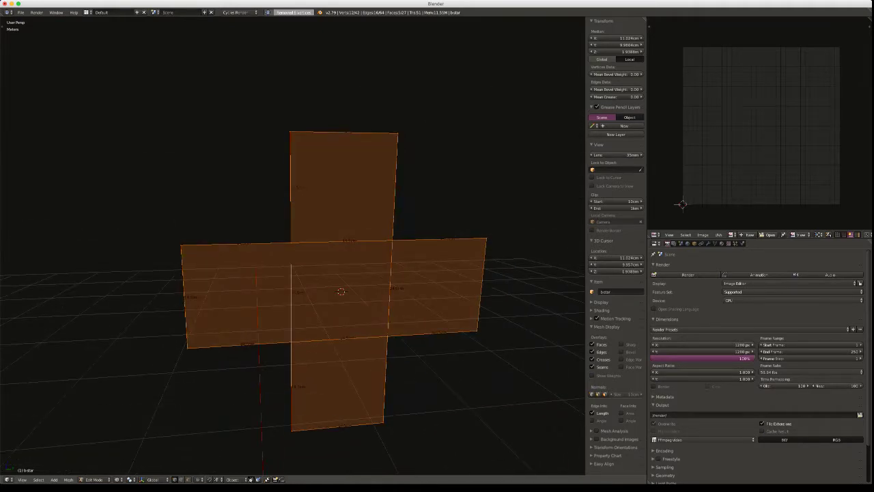
right_click(343, 134)
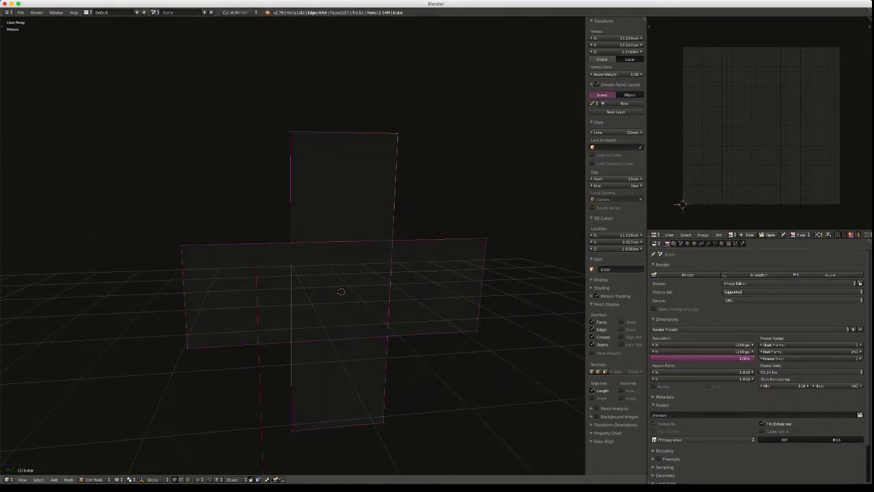
key(a)
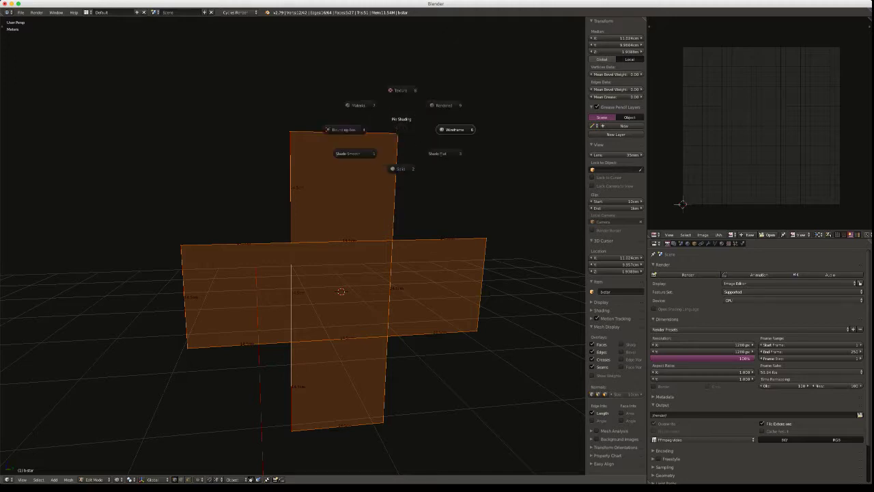
key(alt+z)
middle_drag(355, 212, 331, 210)
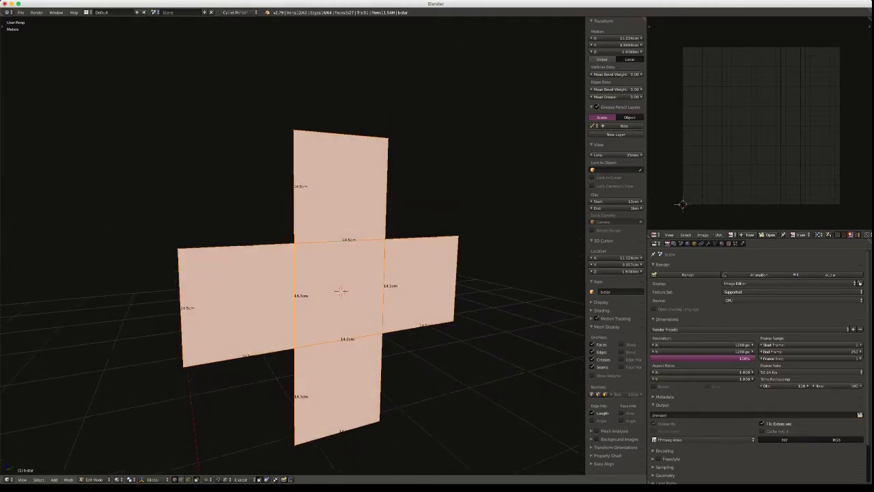
key(Tab)
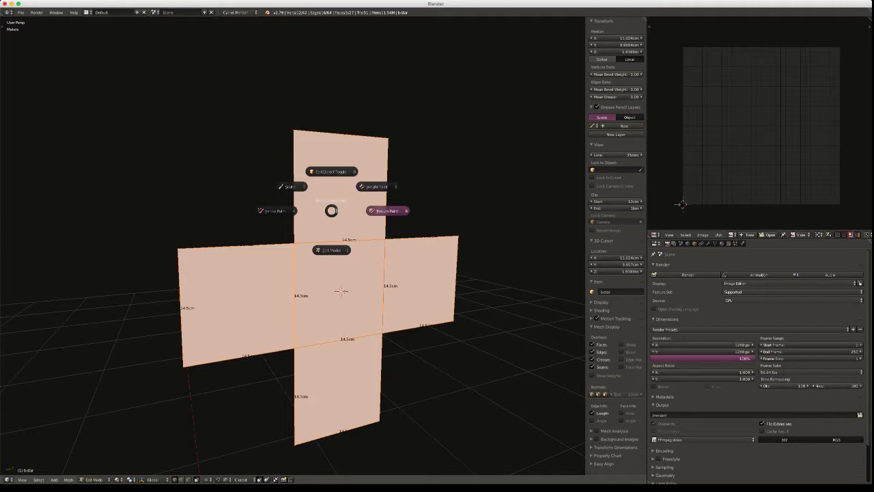
click(386, 211)
key(Tab)
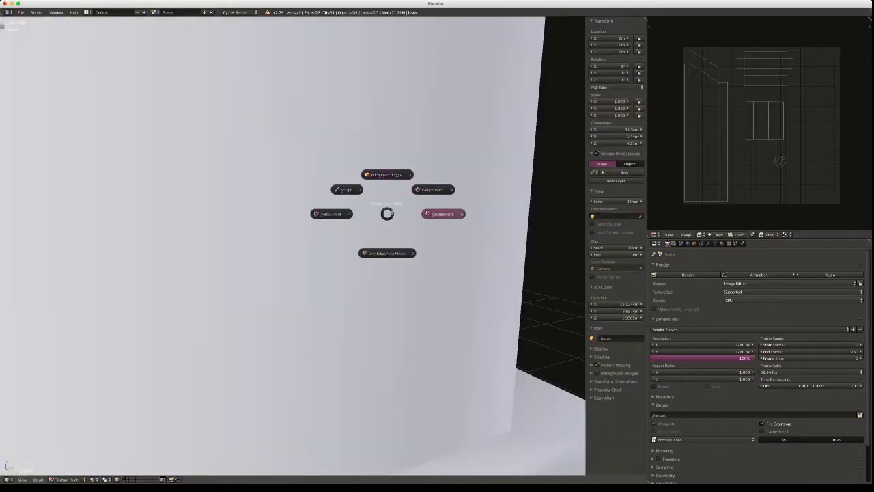
click(439, 213)
key(Tab)
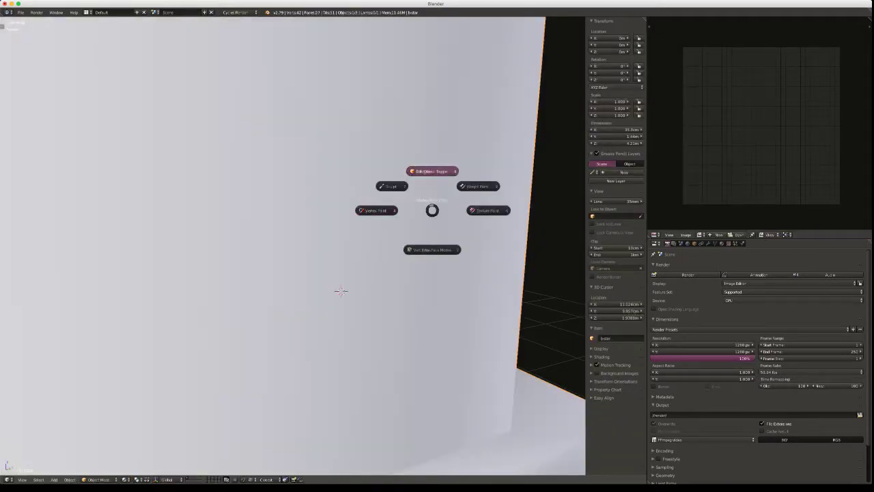
click(431, 174)
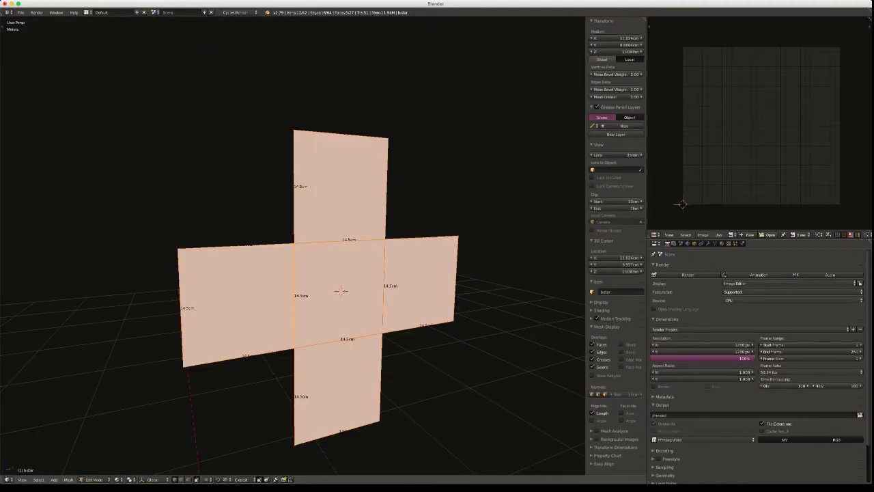
Select the vertex at one of the cross's upper inner corners and extrude it in place
middle_drag(340, 291, 351, 285)
scroll(342, 289, down, 4)
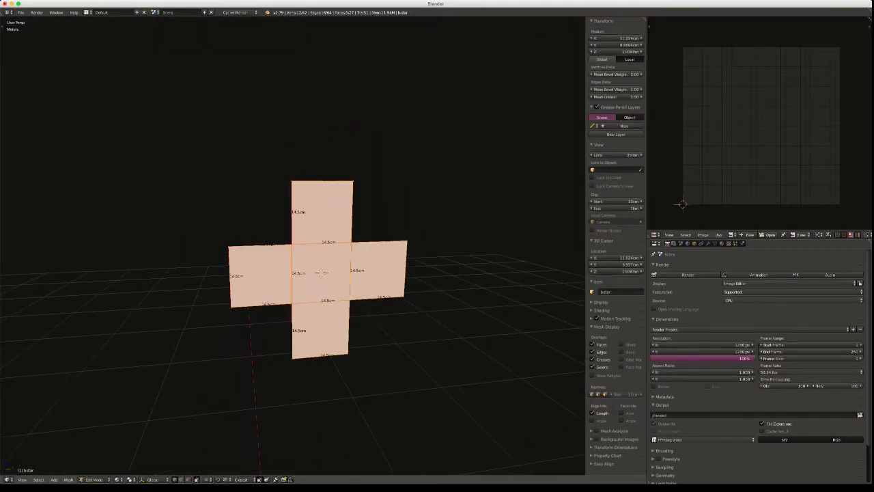
middle_drag(310, 260, 369, 321)
scroll(311, 260, up, 8)
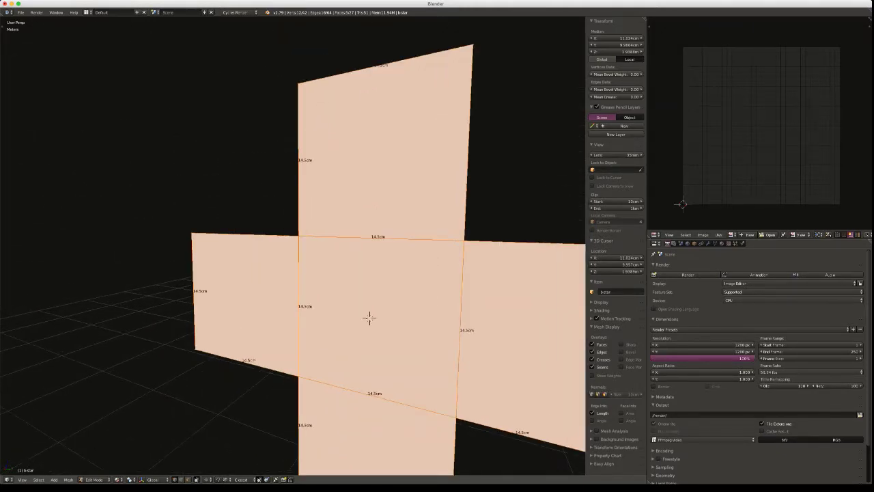
key(a)
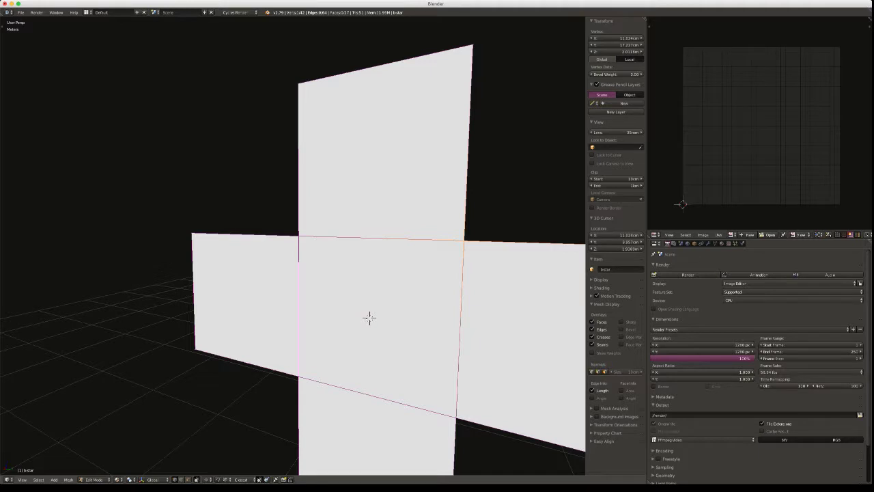
key(e)
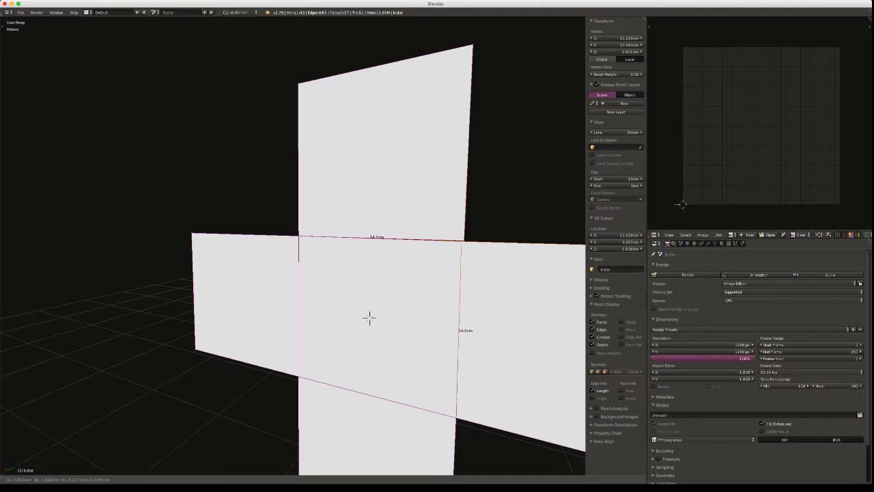
click(369, 317)
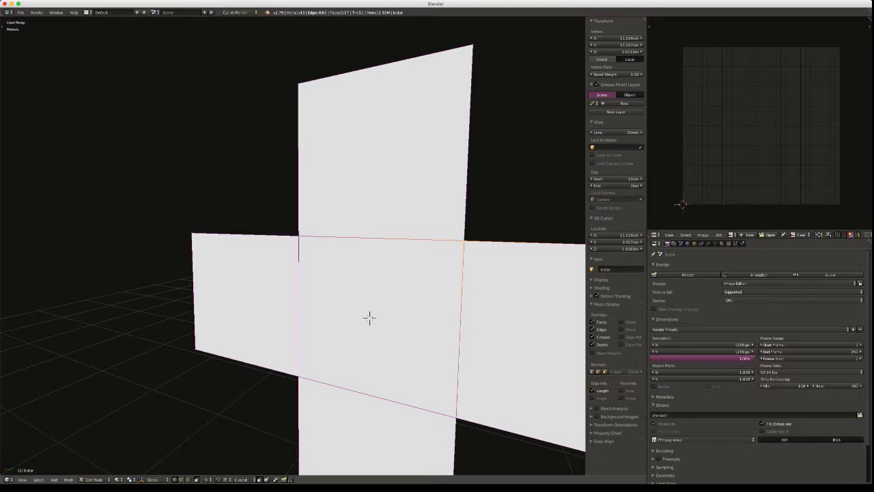
Switch to wireframe display, select both overlapping vertices at the upper inner corner and merge them with Remove Doubles
key(z)
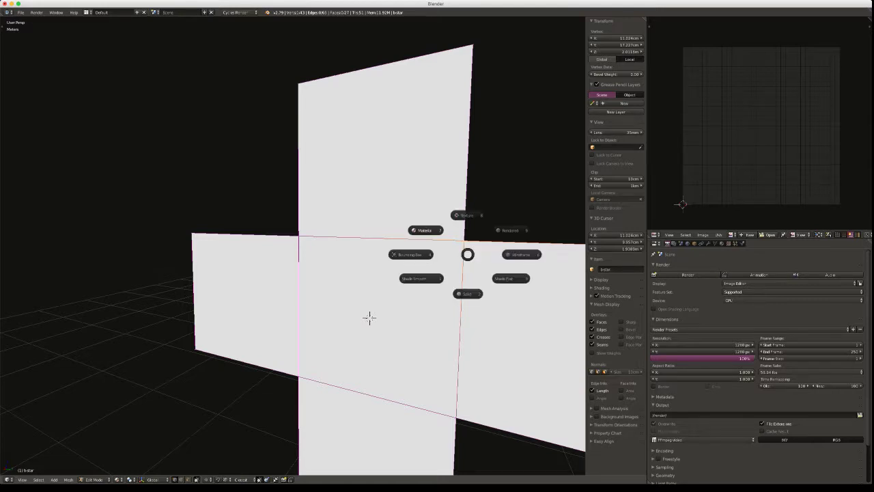
shift+right_click(467, 243)
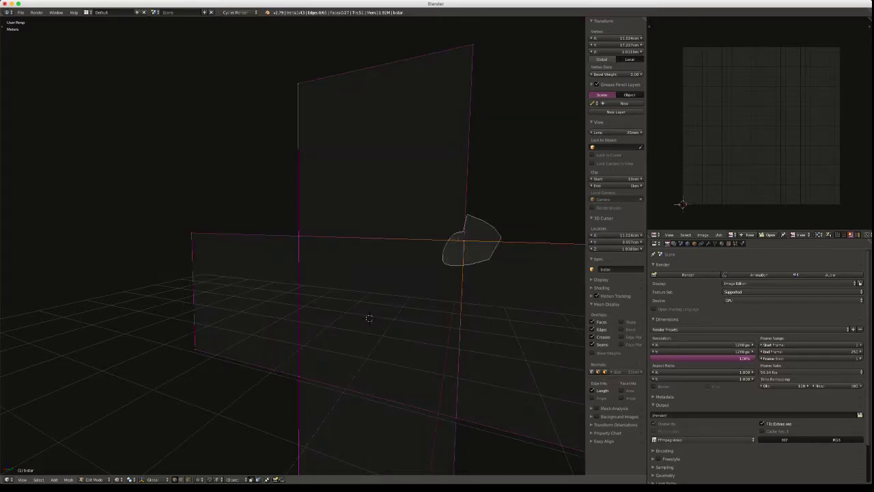
key(z)
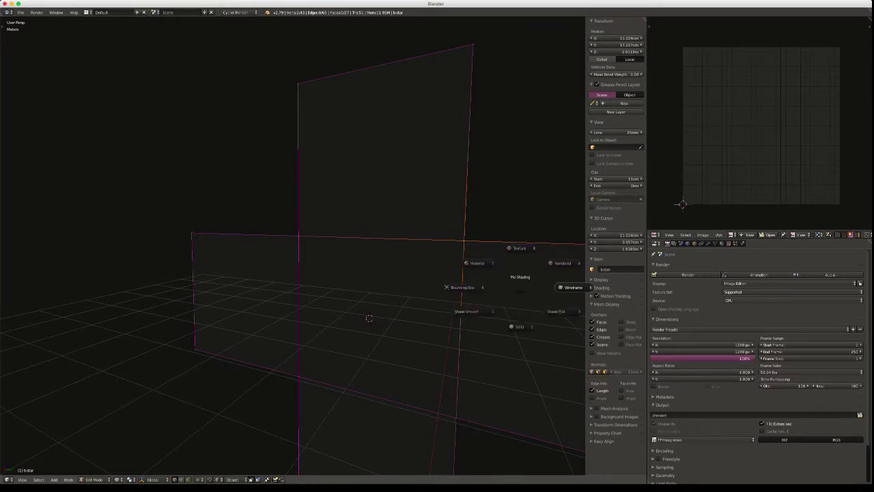
key(Escape)
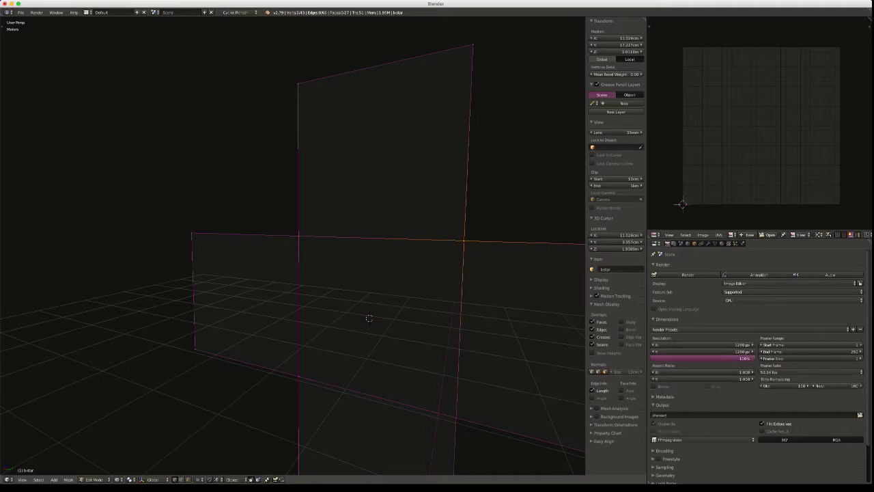
key(w)
key(Up)
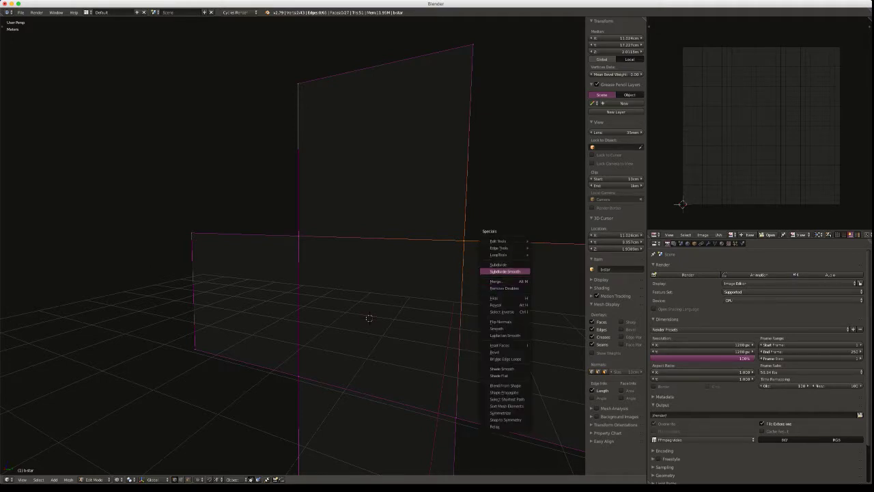
key(Down)
key(Down)
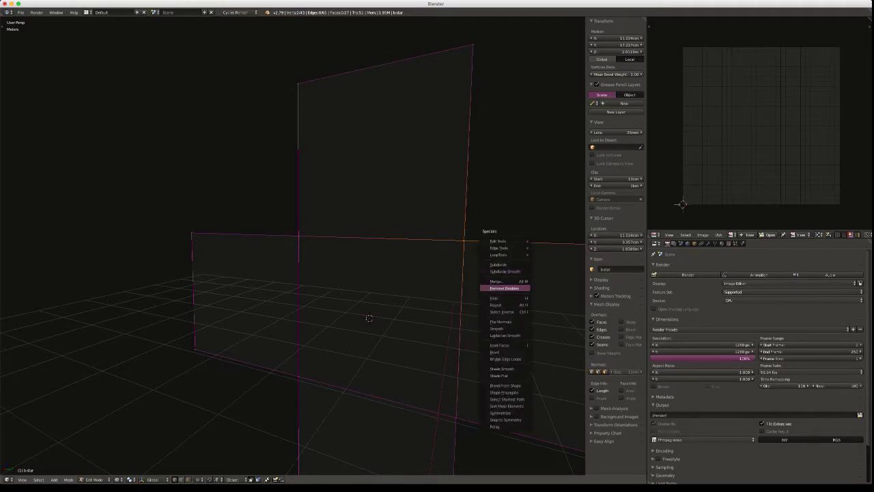
key(Return)
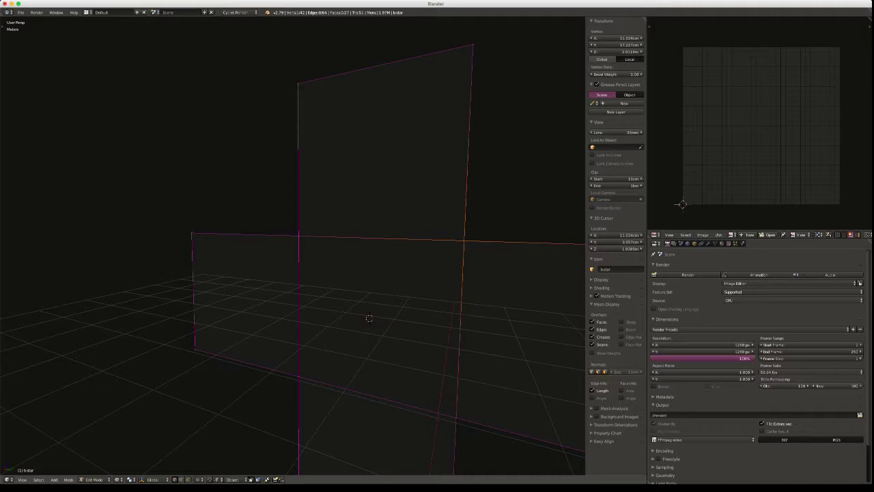
Deselect the cross, reveal the hidden sword geometry and switch back to solid display
middle_drag(292, 246, 335, 244)
scroll(292, 246, down, 5)
shift+middle_drag(292, 266, 294, 236)
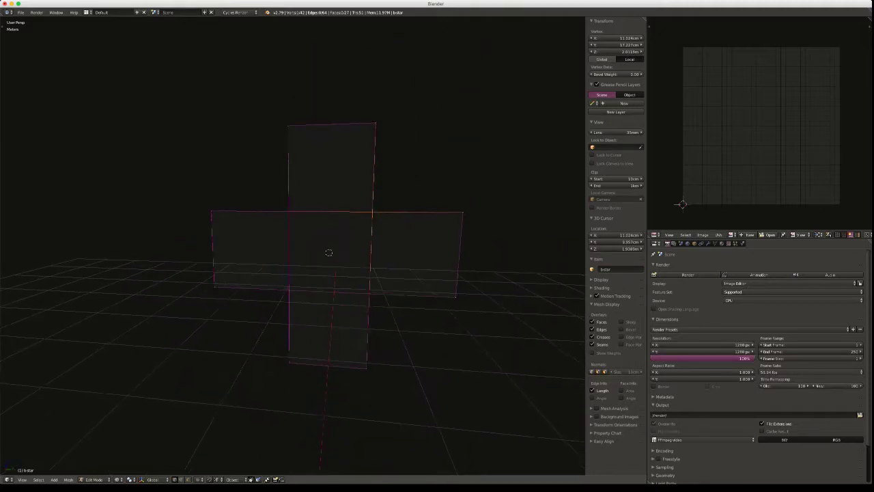
key(a)
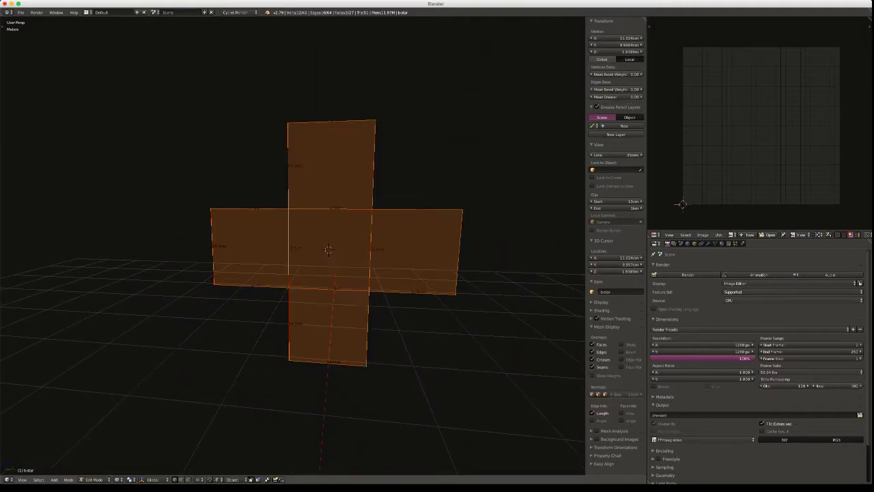
key(a)
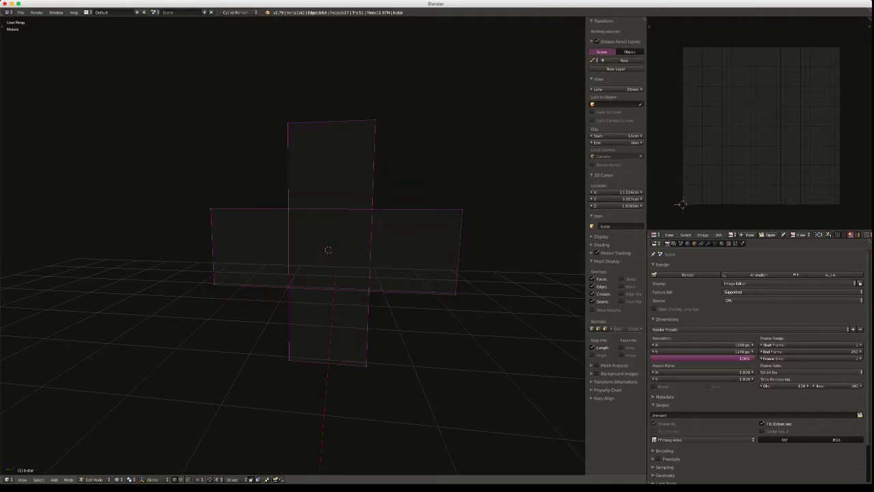
key(alt+h)
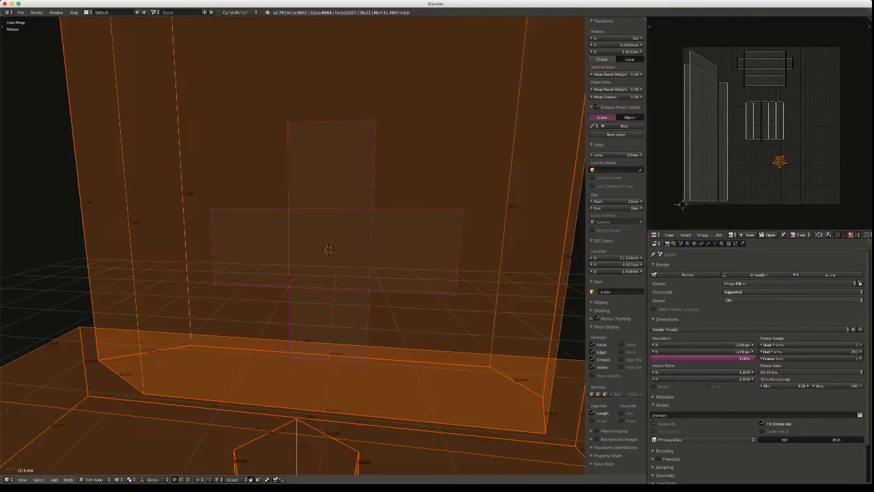
key(z)
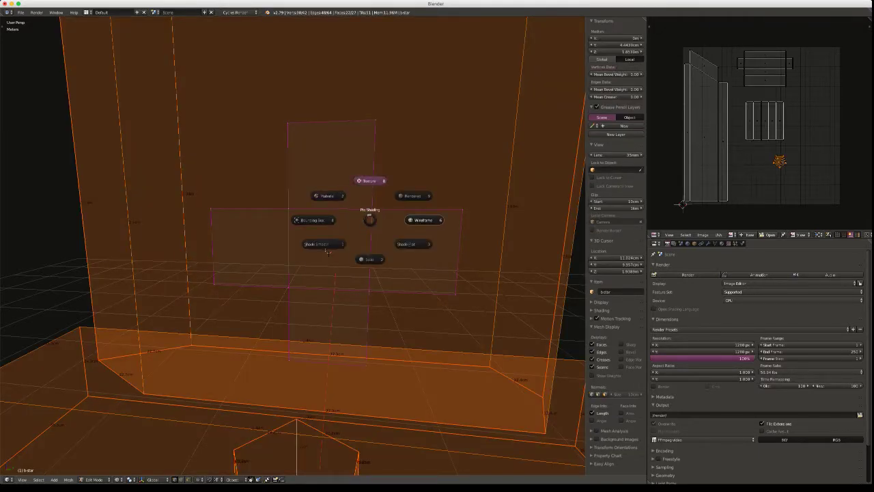
click(327, 252)
Select the whole linked cross on the lower blade and extrude it outward by 2.4 cm
right_click(329, 250)
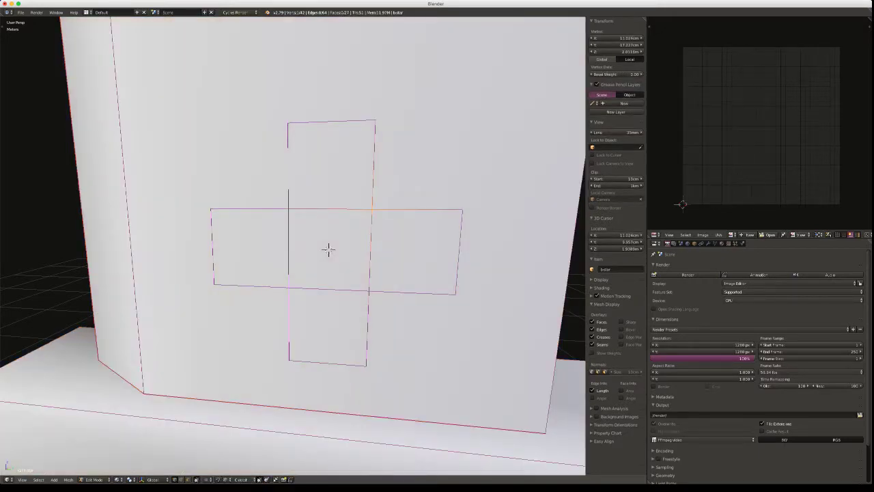
key(l)
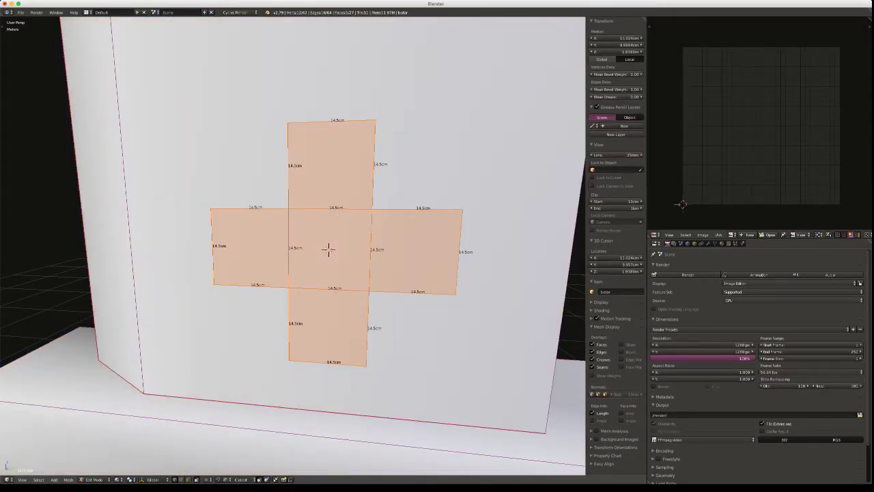
key(KP_Decimal)
middle_drag(328, 249, 267, 235)
scroll(267, 235, down, 5)
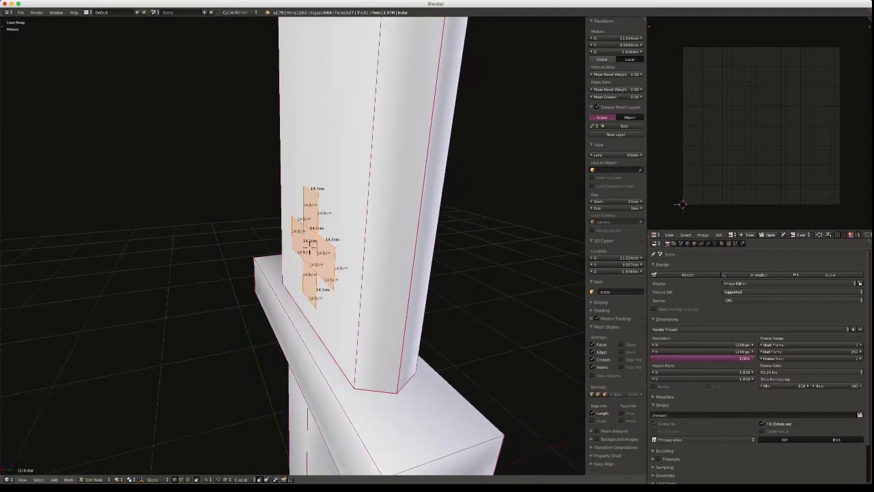
key(e)
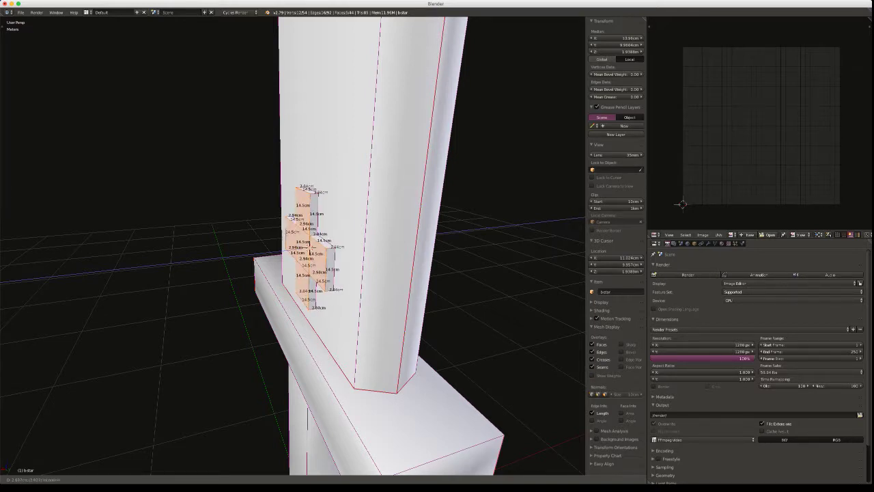
text(2.4)
key(Return)
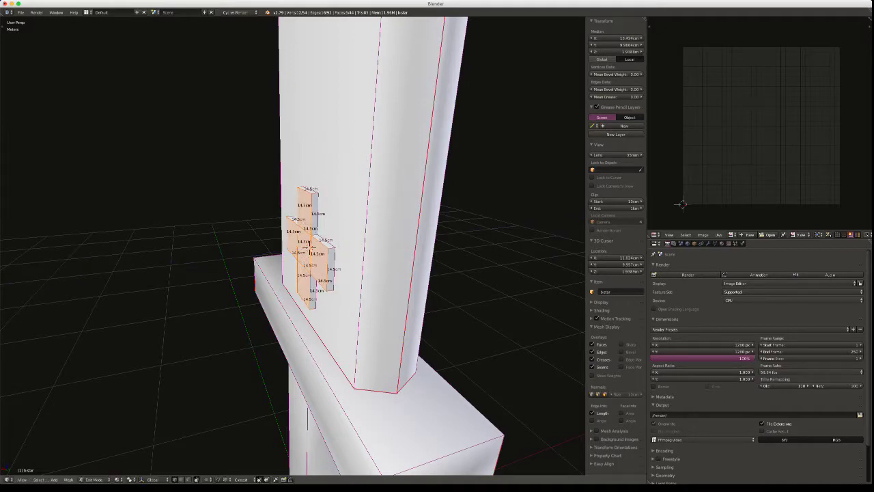
Switch the sword to Object Mode, show the tool shelf and apply smooth shading to the whole object
mouse_move(310, 252)
middle_down()
mouse_move(300, 335)
mouse_move(369, 338)
mouse_move(451, 249)
mouse_move(390, 242)
mouse_move(430, 189)
mouse_move(353, 189)
mouse_move(507, 196)
mouse_move(513, 205)
mouse_move(480, 205)
middle_up()
key(Tab)
click(415, 212)
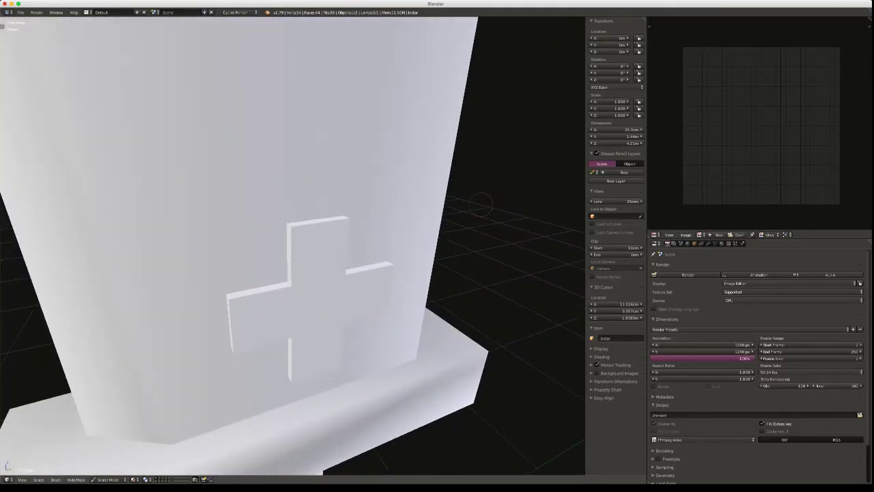
key(t)
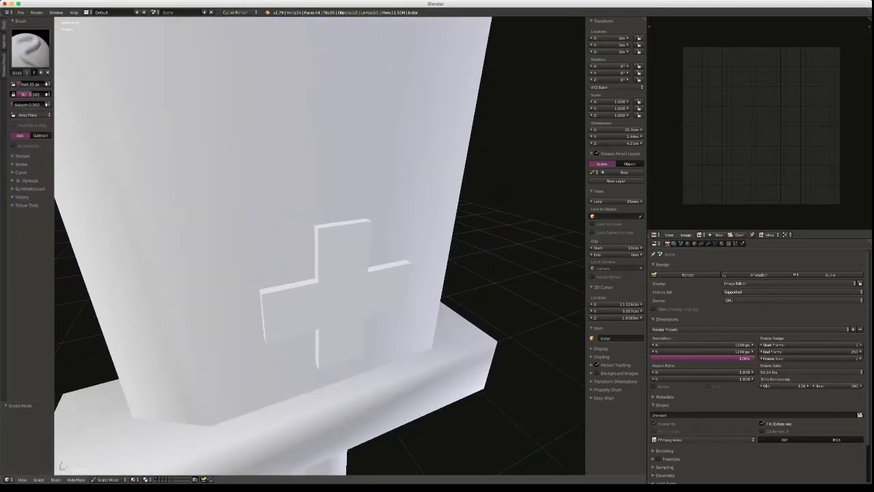
key(Tab)
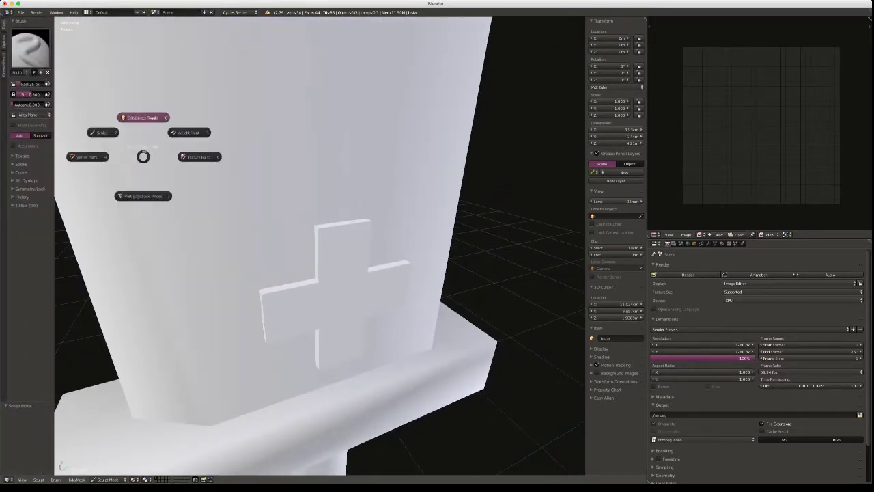
click(143, 118)
click(19, 119)
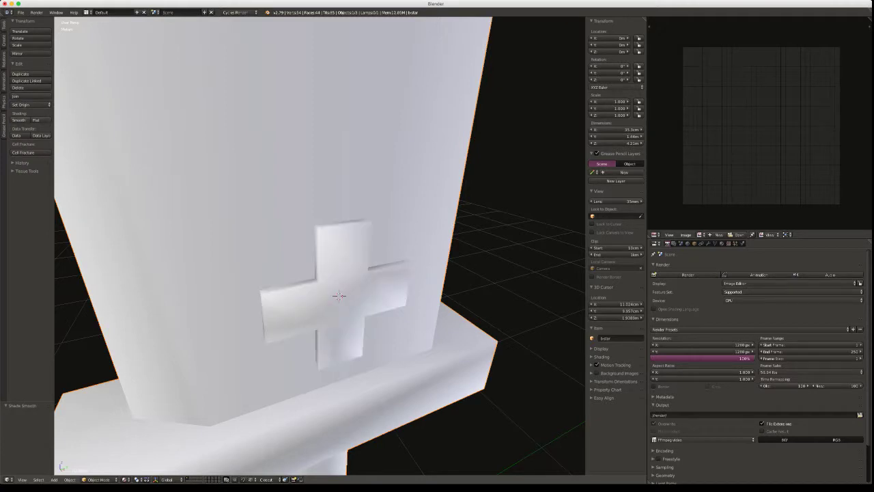
Return the sword to Edit Mode and move the cross's front faces outward along X by about 6 mm
middle_drag(179, 138, 250, 135)
key(Tab)
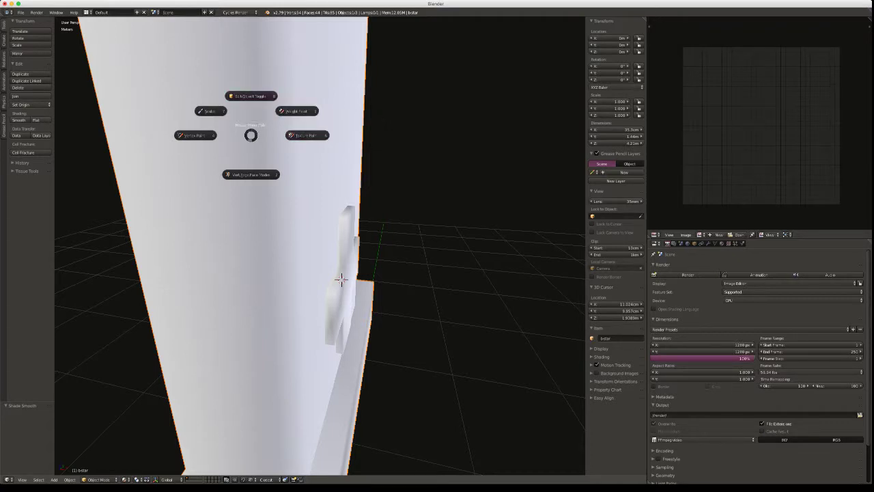
click(251, 96)
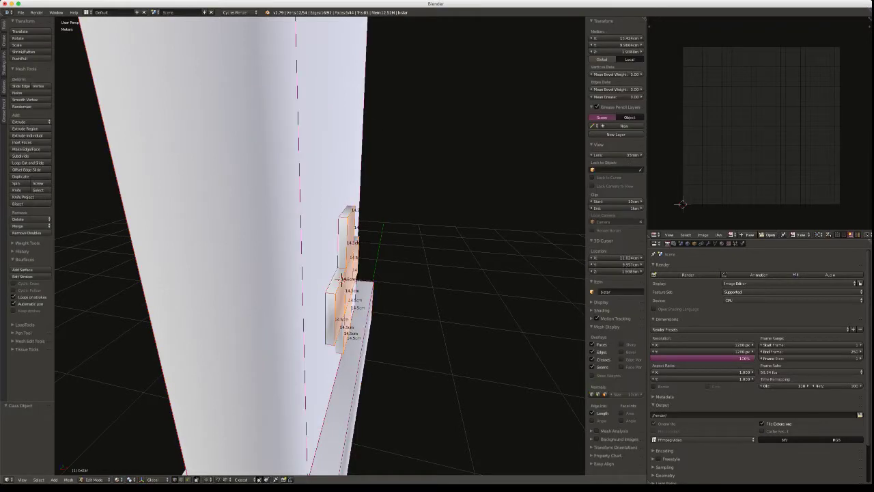
middle_drag(410, 259, 242, 262)
key(e)
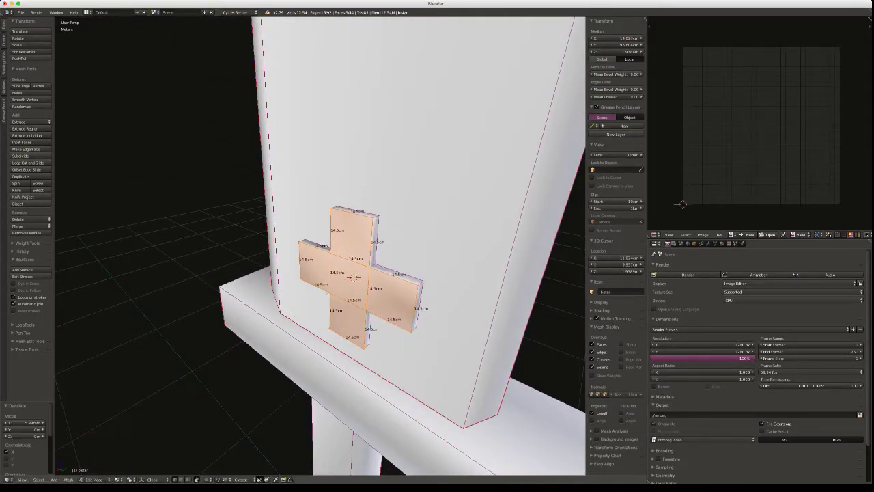
middle_drag(354, 276, 410, 273)
Select the whole linked cross and isolate the sword in local view
key(ctrl+l)
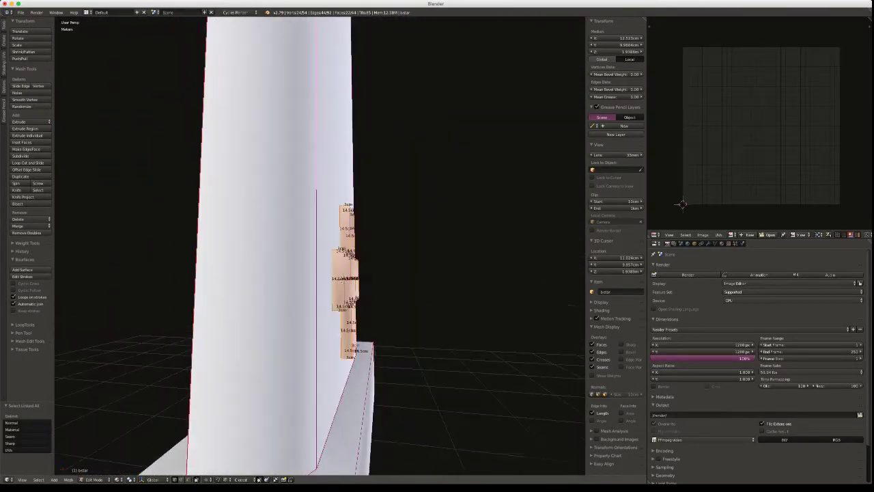
scroll(348, 277, down, 5)
middle_drag(348, 277, 311, 290)
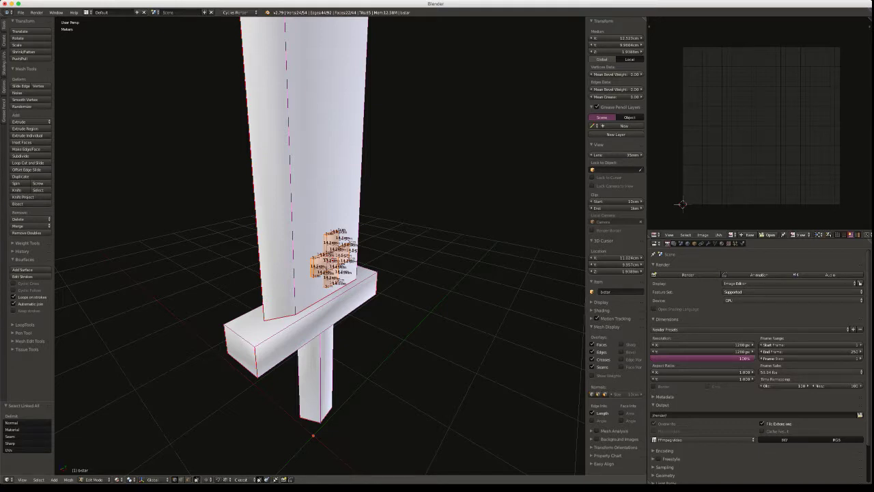
key(KP_Divide)
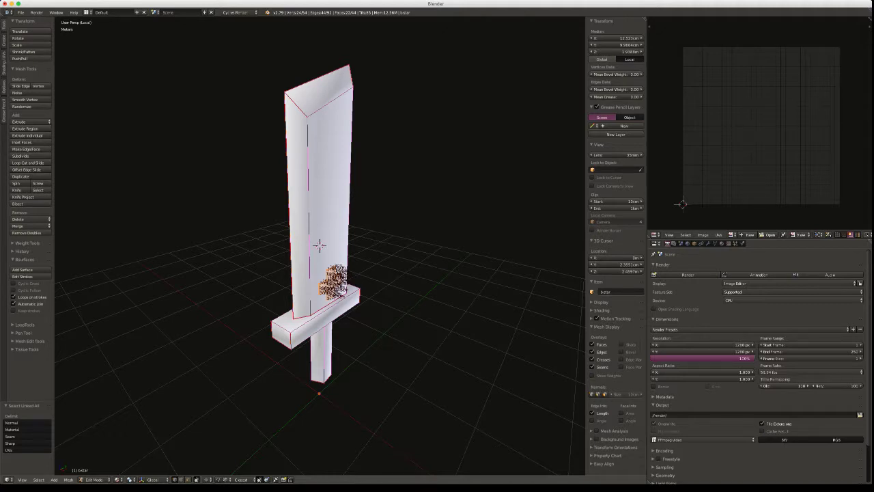
key(KP_Decimal)
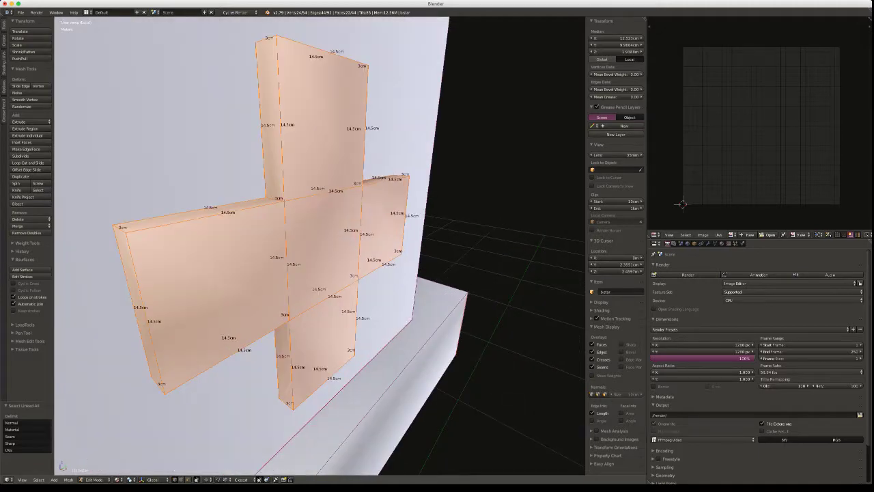
middle_drag(287, 239, 348, 238)
scroll(348, 238, down, 4)
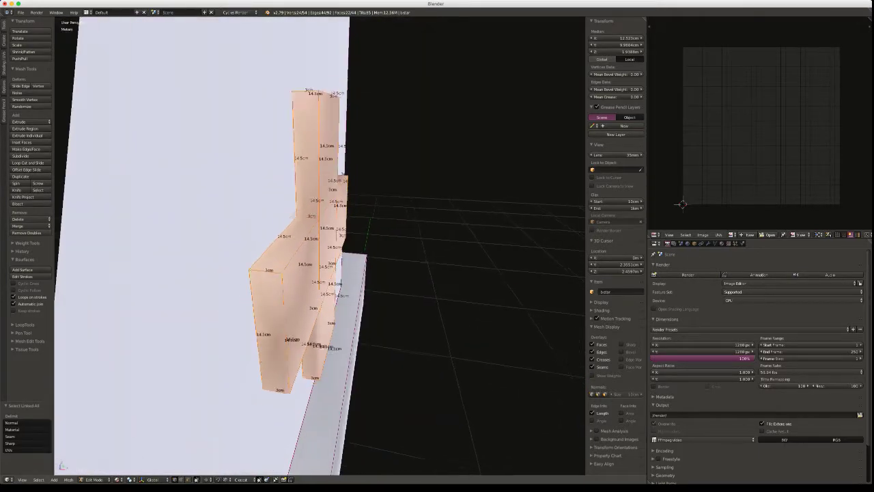
middle_drag(259, 30, 337, 33)
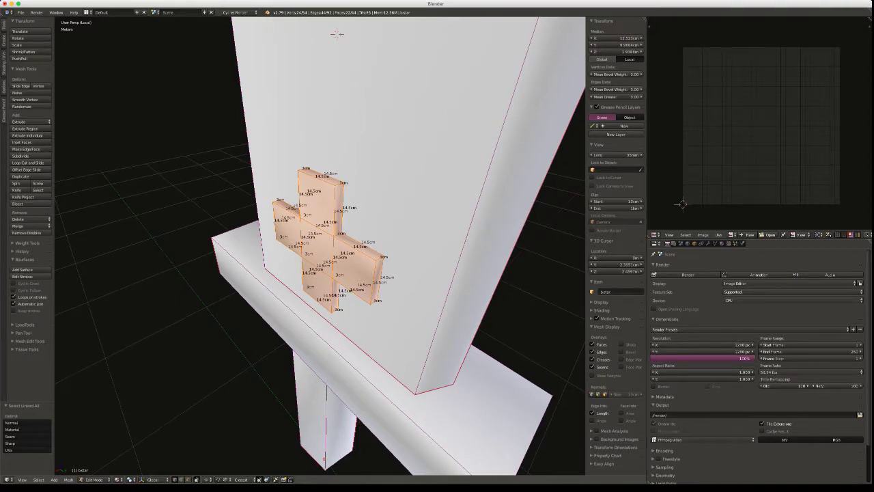
middle_drag(337, 33, 247, 31)
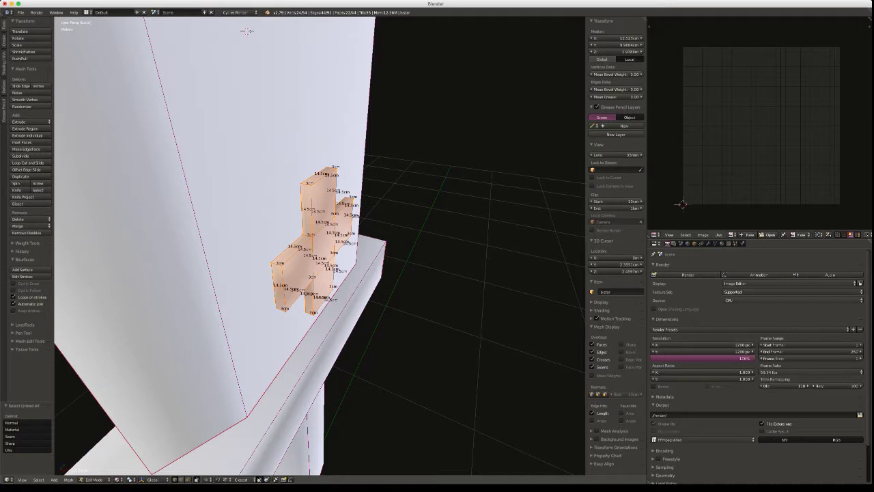
In face selection, select nine of the cross's side faces, leaving one upper arm side and the adjoining arm's top and end unselected
key(Return)
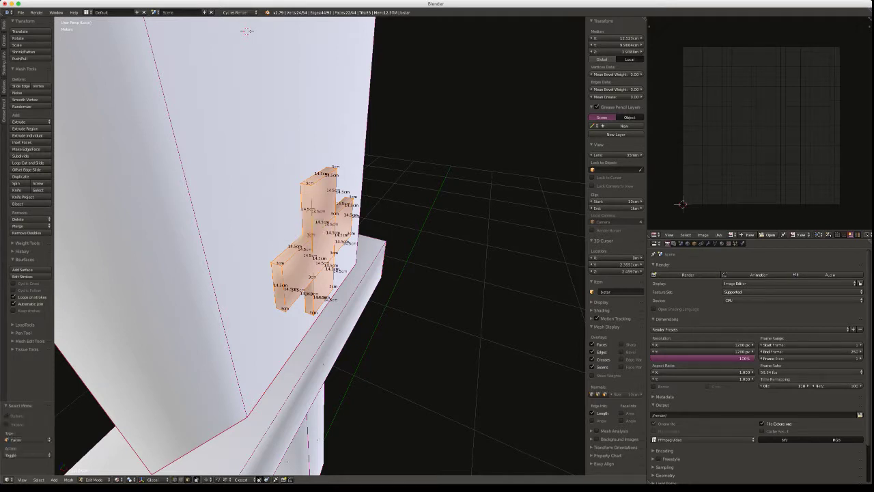
right_click(319, 175)
middle_drag(319, 174, 204, 184)
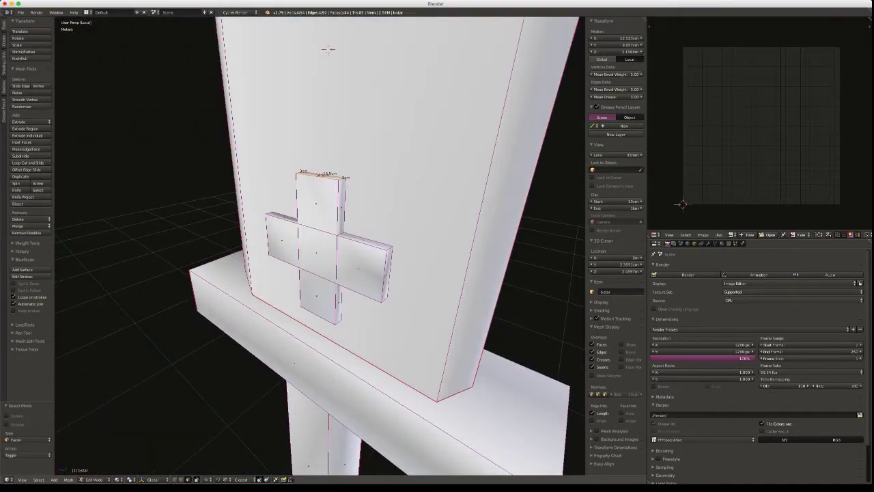
shift+right_click(366, 242)
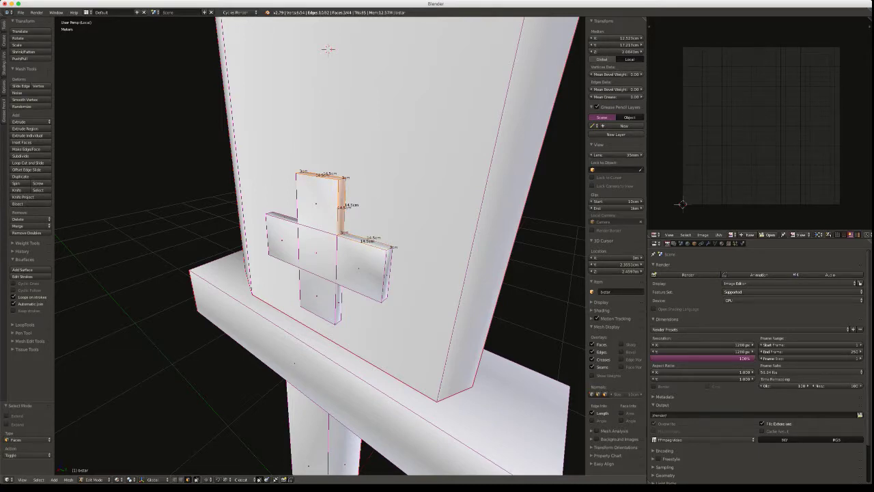
shift+right_click(388, 275)
middle_drag(388, 276, 339, 274)
key(ctrl+shift+KP_Add)
key(ctrl+shift+KP_Add)
key(ctrl+shift+KP_Add)
key(x)
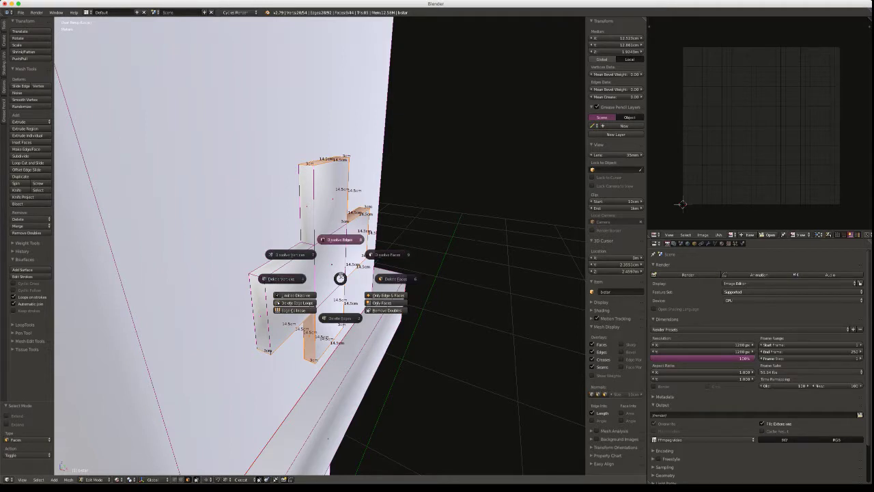
click(340, 294)
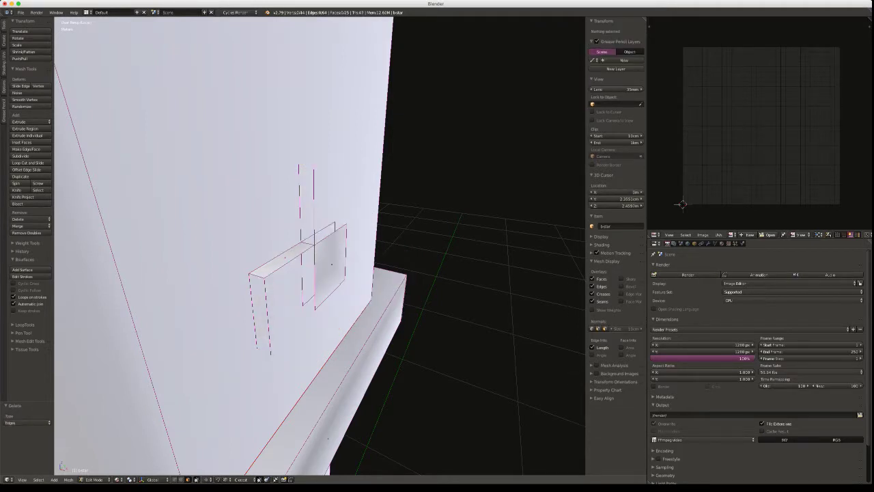
key(ctrl+z)
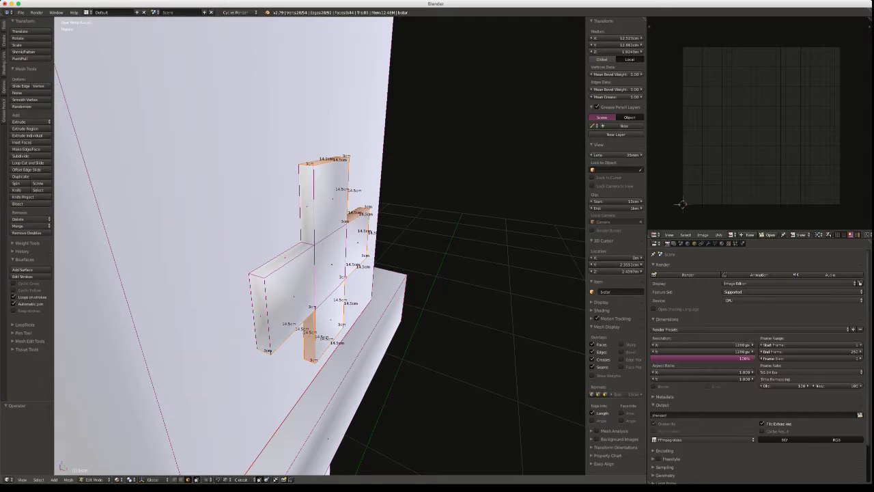
Delete the nine selected side faces of the cross
key(x)
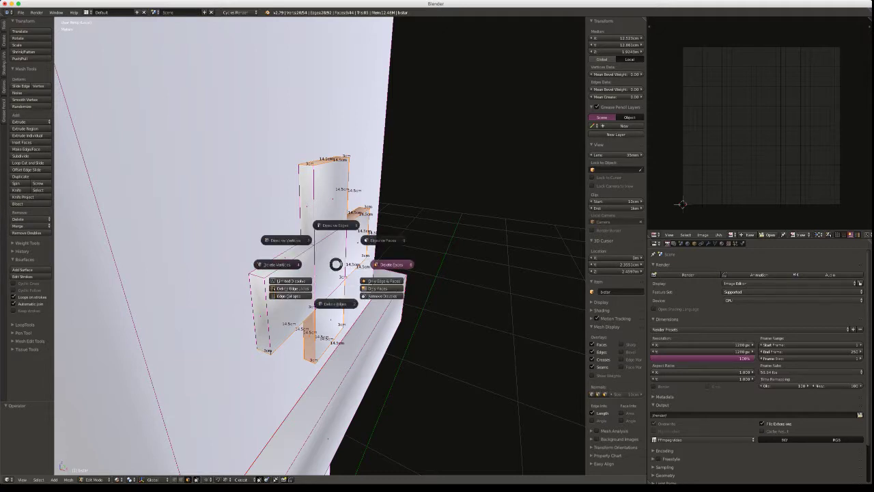
click(336, 265)
Select the five back faces of the cross from the blade's inner side
middle_drag(336, 264, 390, 219)
key(ctrl+Tab)
click(344, 241)
scroll(321, 245, down, 5)
scroll(321, 245, up, 2)
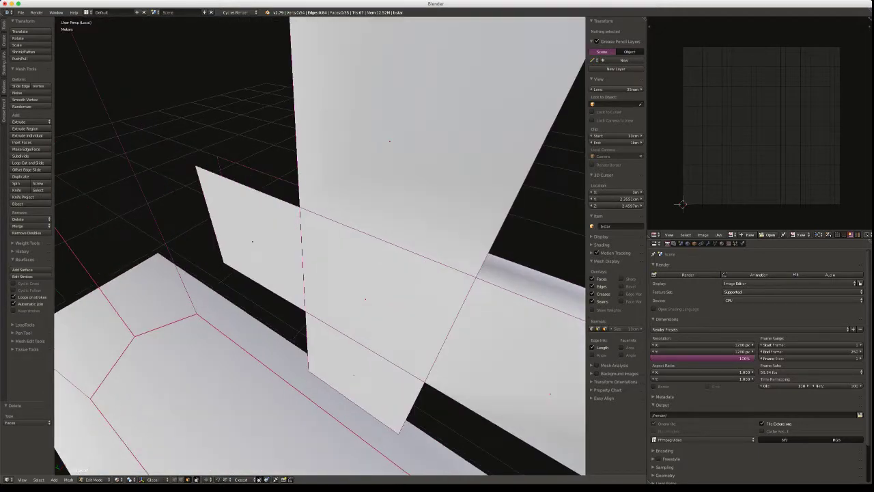
scroll(321, 246, down, 2)
right_click(307, 263)
shift+right_click(267, 243)
shift+right_click(352, 283)
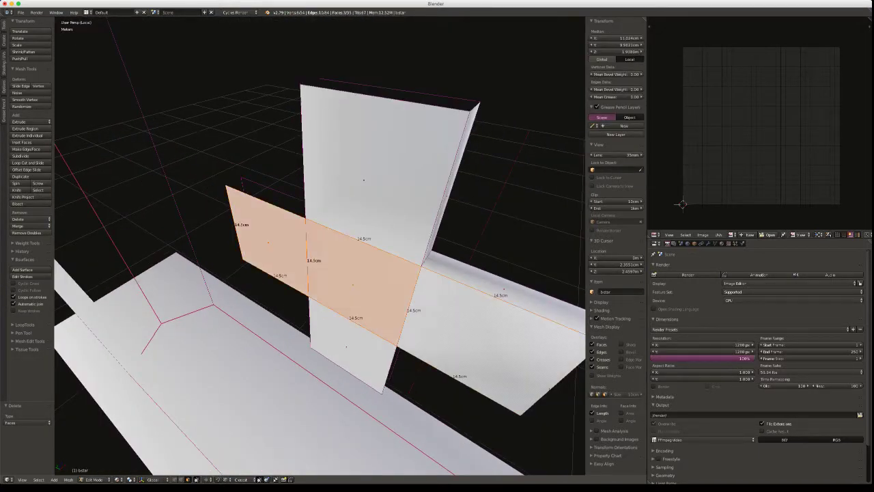
shift+right_click(473, 344)
shift+right_click(363, 180)
key(x)
key(v)
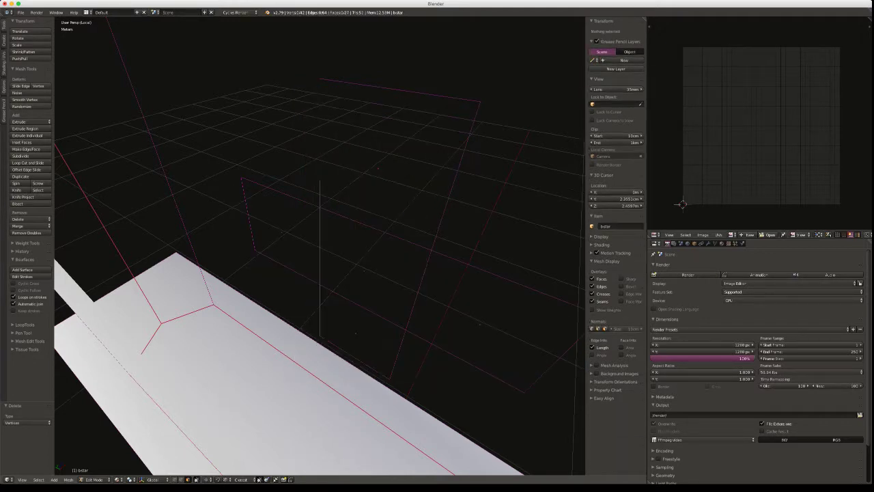
key(ctrl+z)
Delete the selected back faces of the cross
key(x)
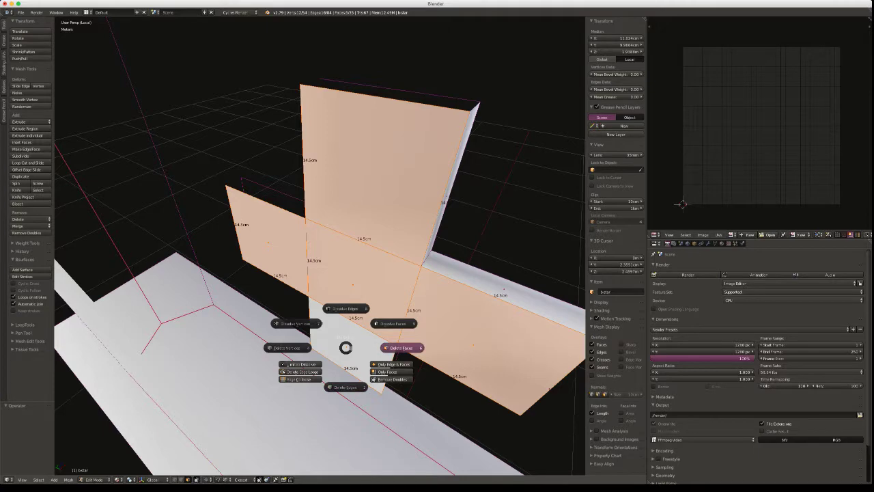
click(402, 348)
Select the three remaining side faces of the cross and split them from the front faces, leaving them in place
middle_drag(401, 349, 315, 341)
right_click(337, 195)
middle_drag(338, 195, 274, 195)
shift+right_click(353, 213)
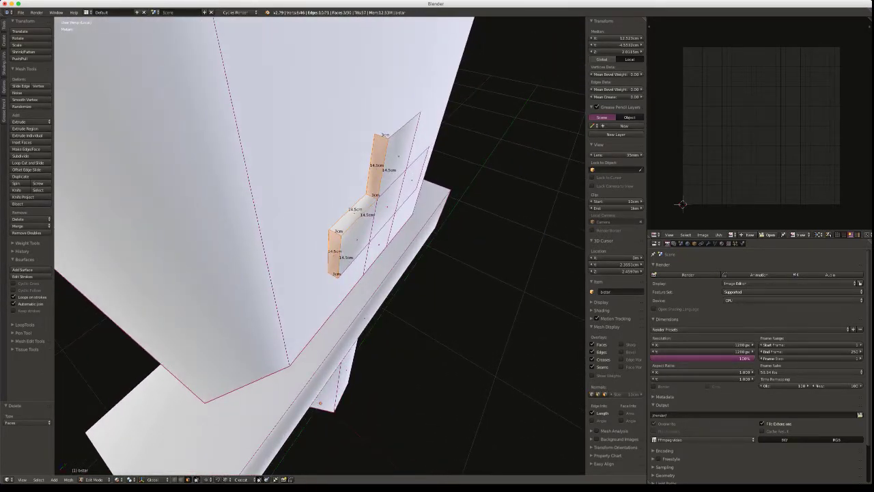
key(y)
key(g)
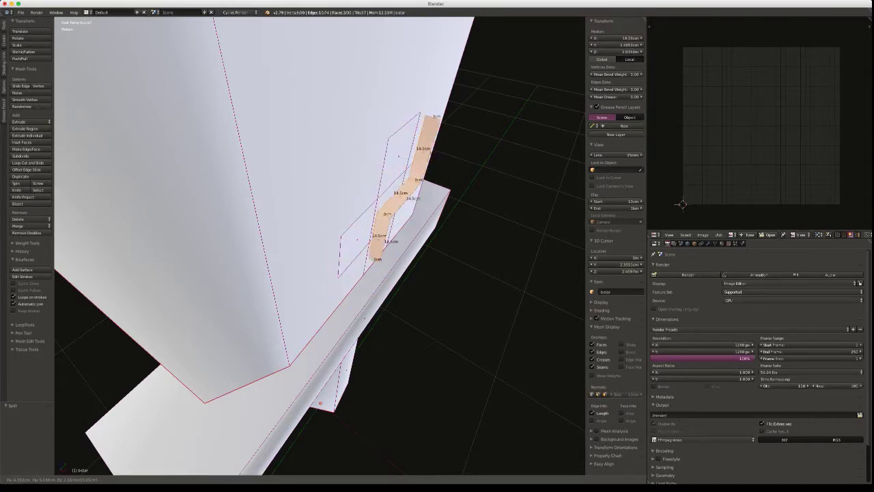
key(Escape)
Unwrap the three split side faces, then select the entire sword mesh to display all its UV islands
middle_drag(294, 205, 416, 229)
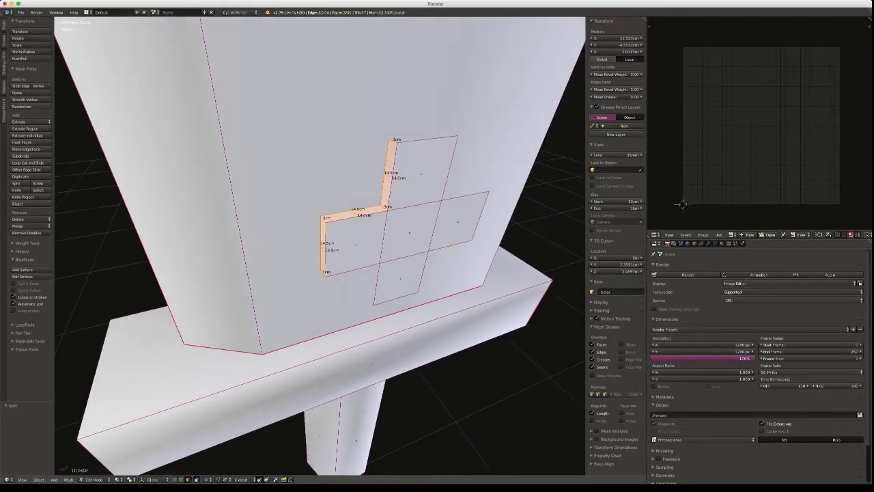
key(u)
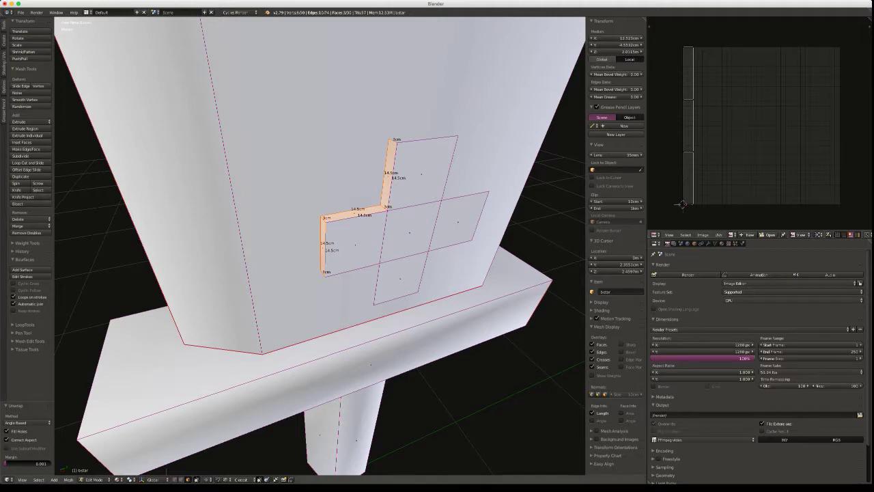
key(a)
click(446, 111)
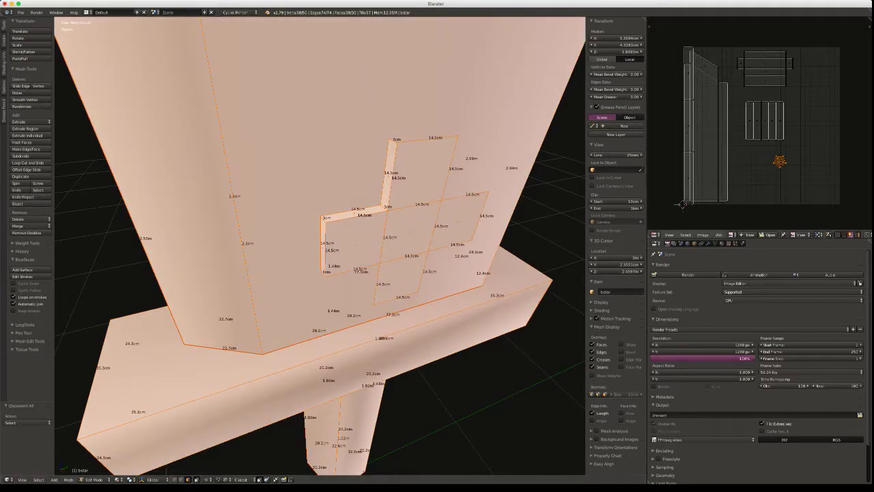
Scale the tall narrow strip UV island to about 0.24 and place it just beside the small pentagon-shaped island
right_click(688, 73)
key(ctrl+l)
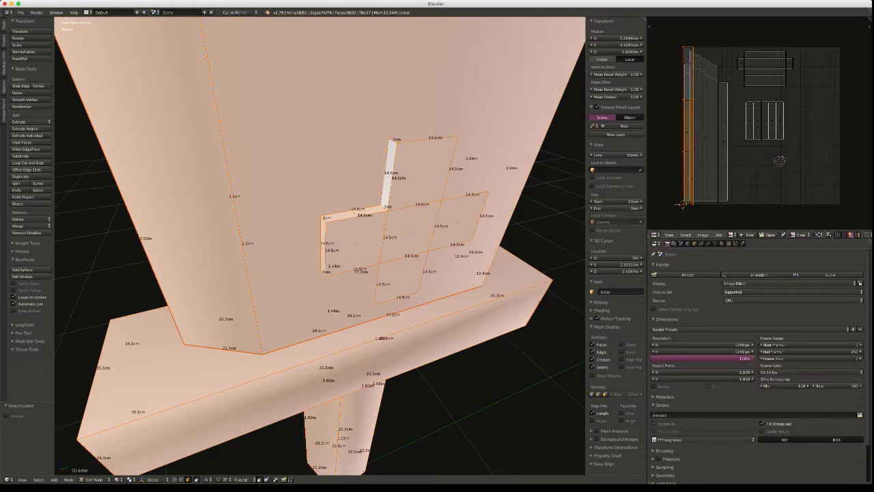
key(g)
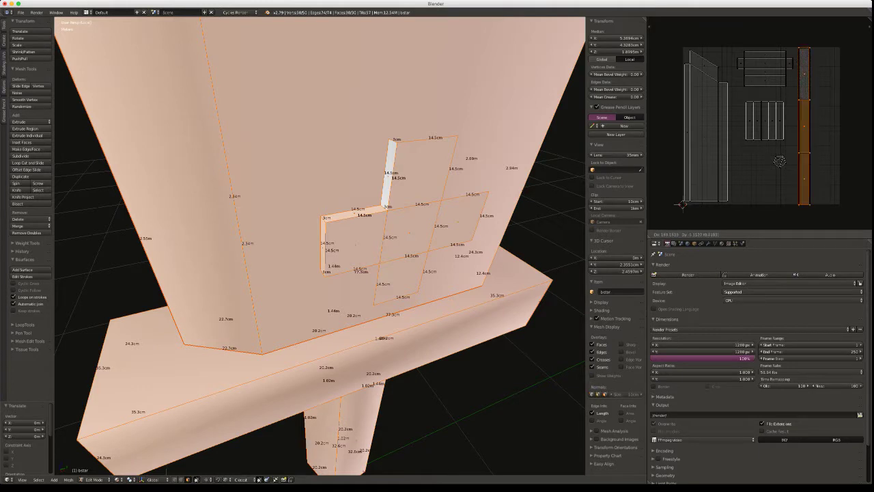
key(s)
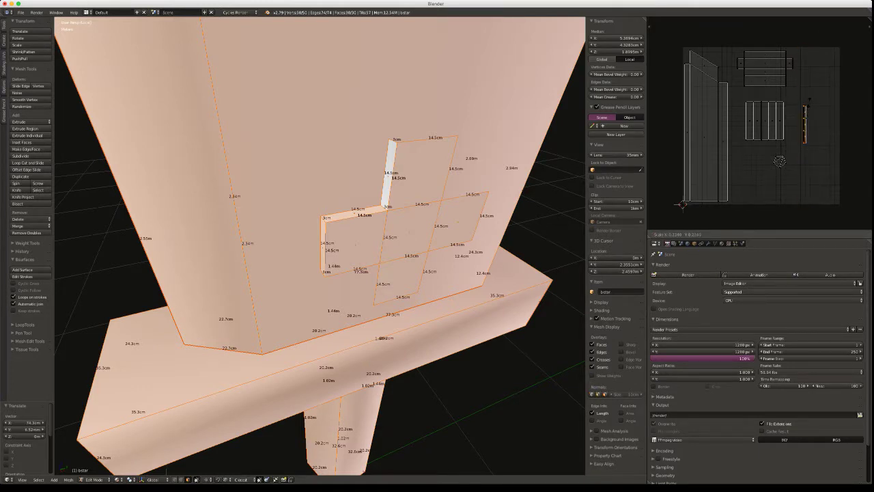
key(Return)
key(g)
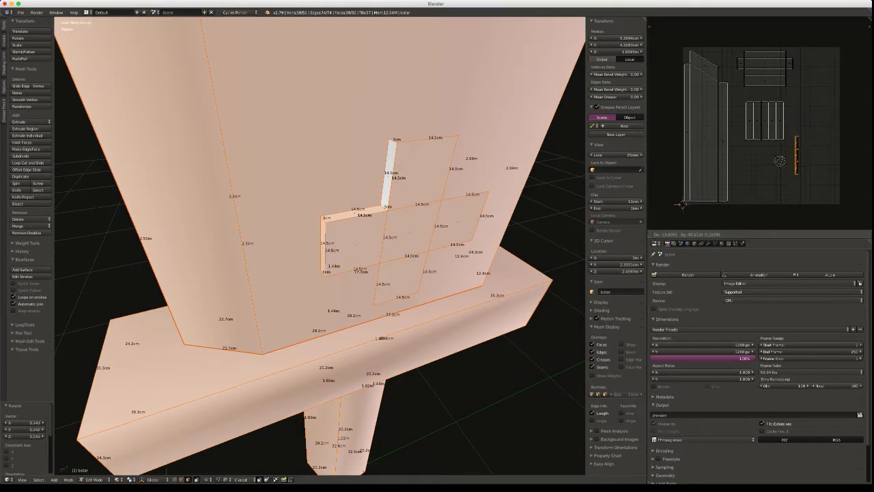
key(Return)
key(KP_Decimal)
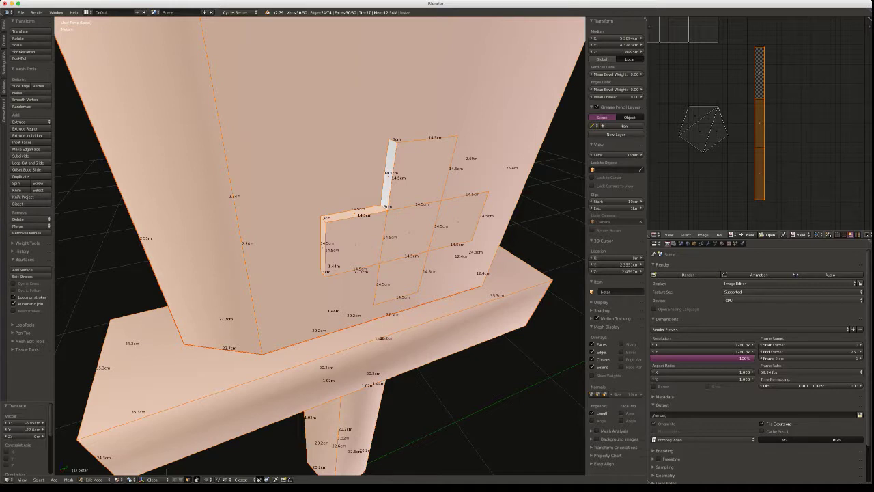
Unwrap the linked front faces of the raised cross near the base of the sword's blade
middle_drag(362, 85, 353, 37)
scroll(328, 185, down, 6)
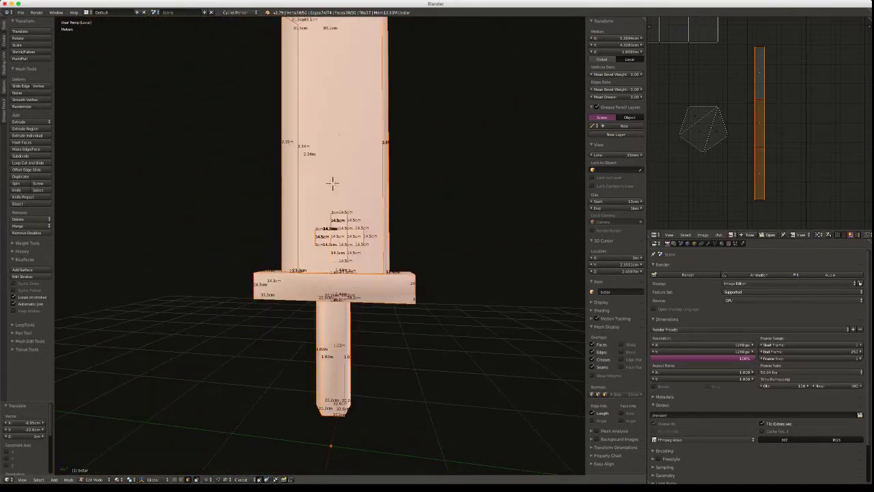
middle_drag(333, 183, 337, 78)
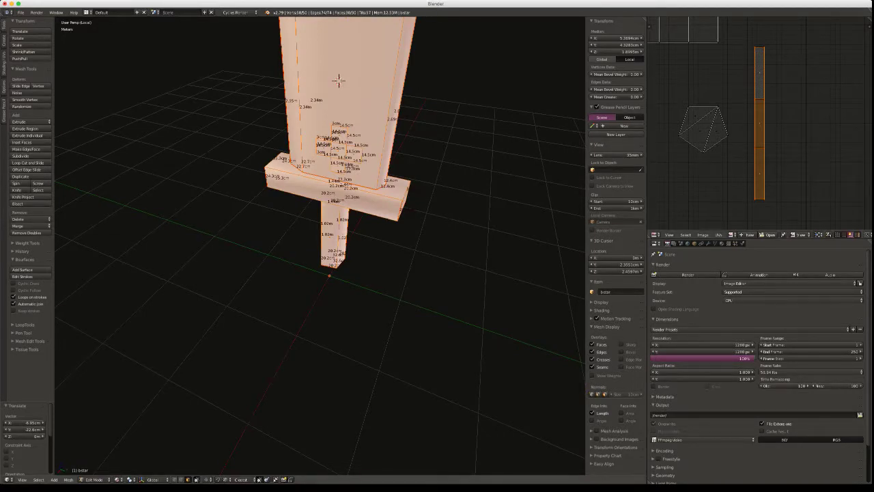
right_click(339, 151)
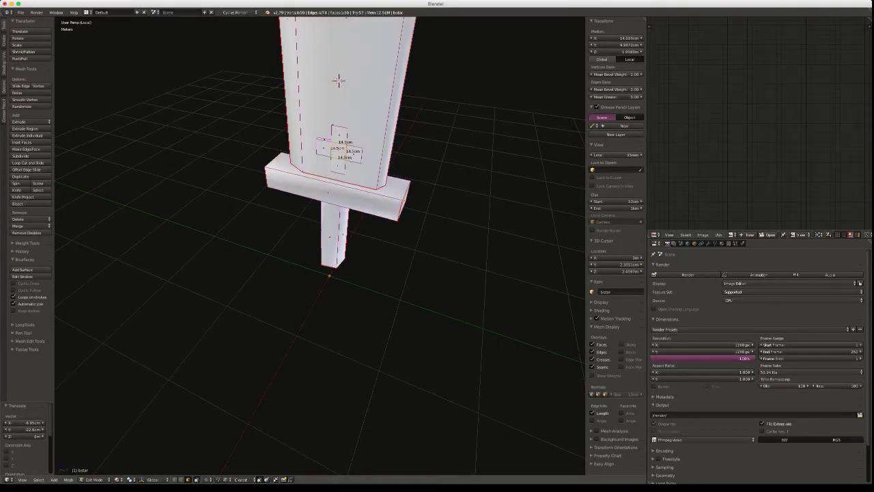
key(ctrl+l)
key(u)
key(Return)
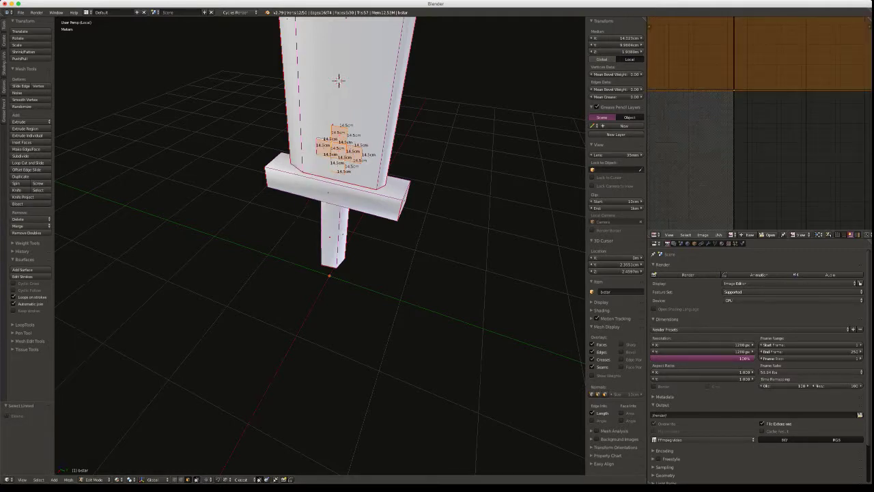
Scale the cross's UV island by 0.1 and place it beside the narrow strip island, with the whole mesh selected
key(a)
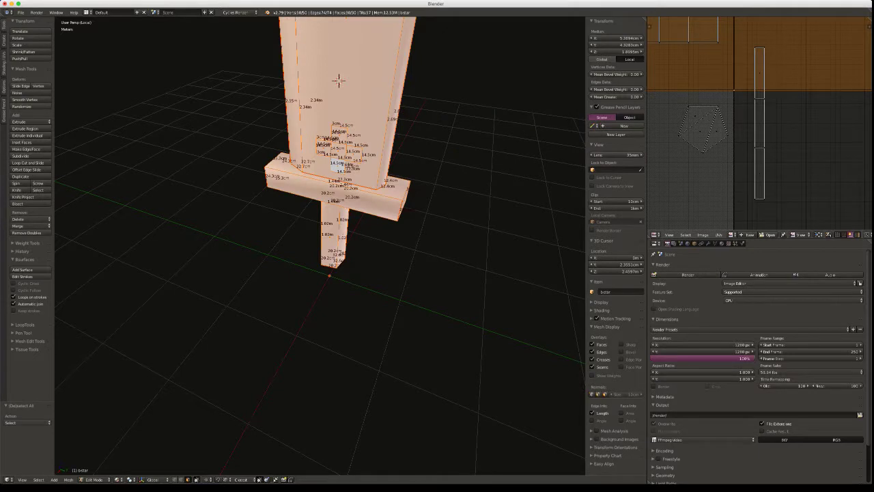
key(g)
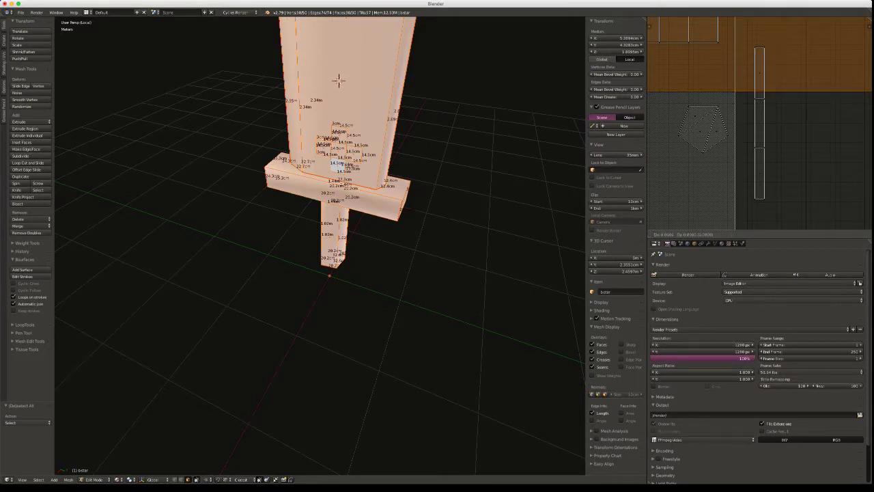
key(Return)
key(s)
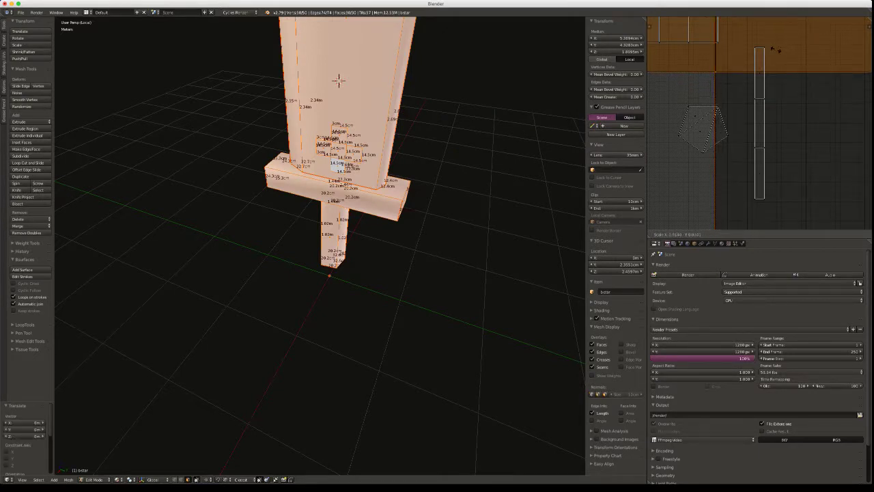
key(Escape)
text(s)
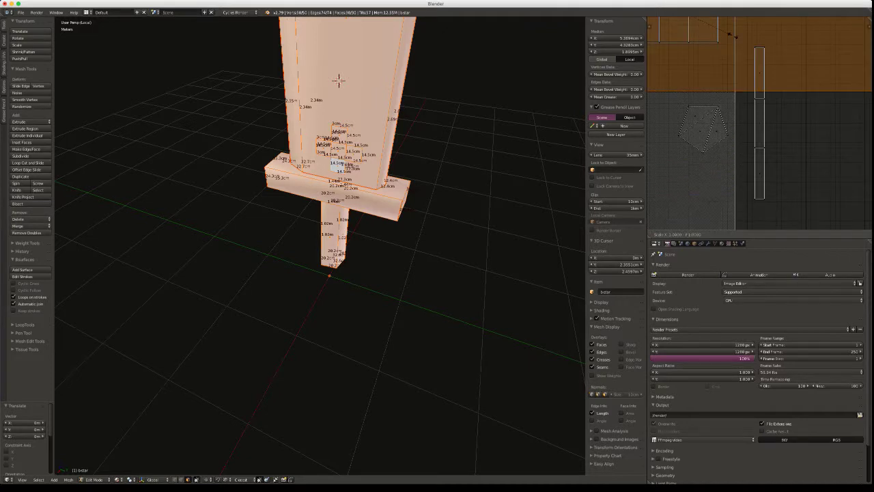
text(.1)
key(Return)
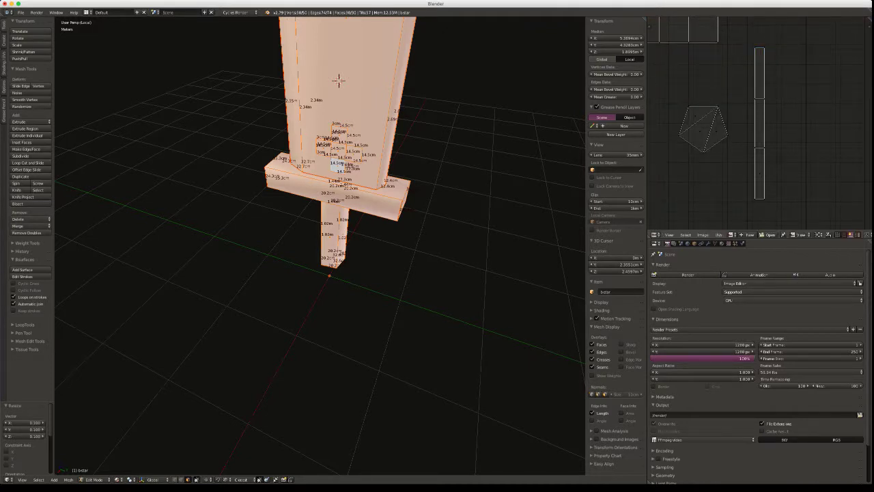
key(g)
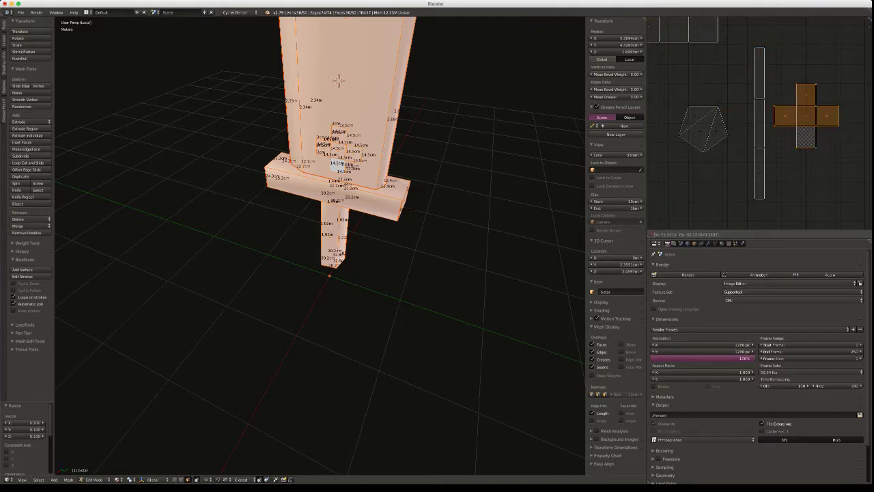
key(Return)
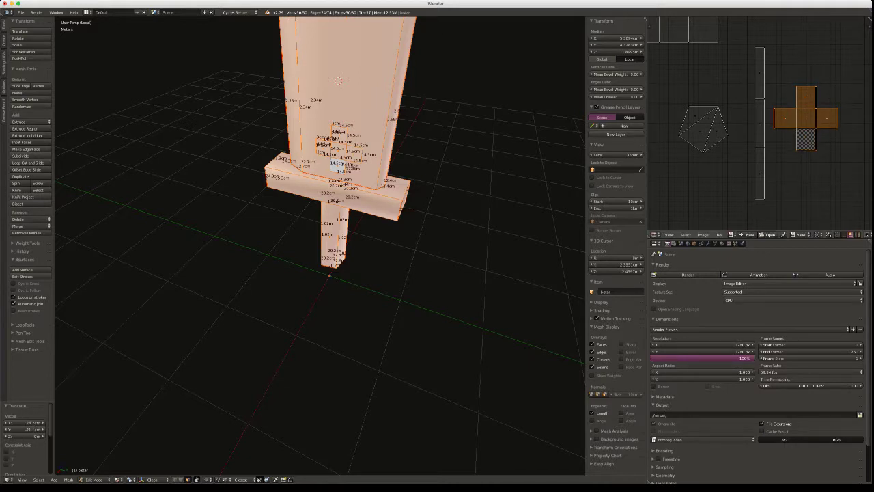
Enlarge the cross's UV island by about 2.54 and move it clear of the narrow strip island
key(s)
key(Return)
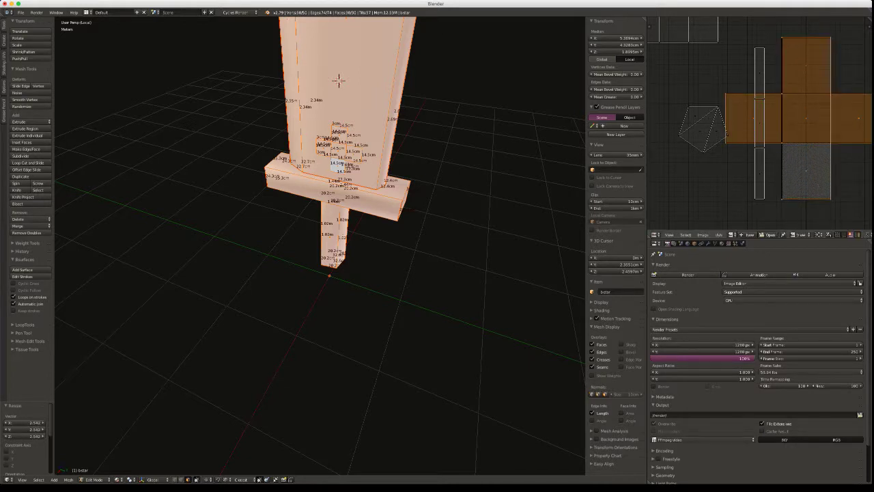
key(g)
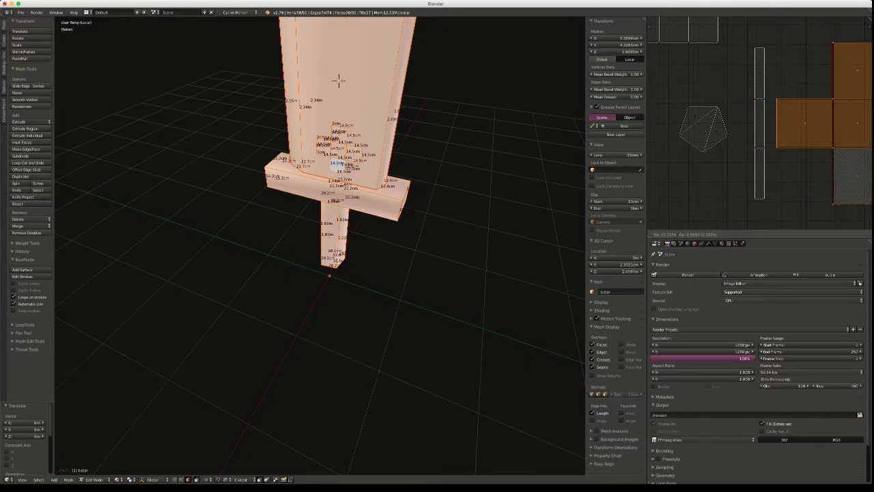
key(Return)
middle_drag(813, 123, 757, 125)
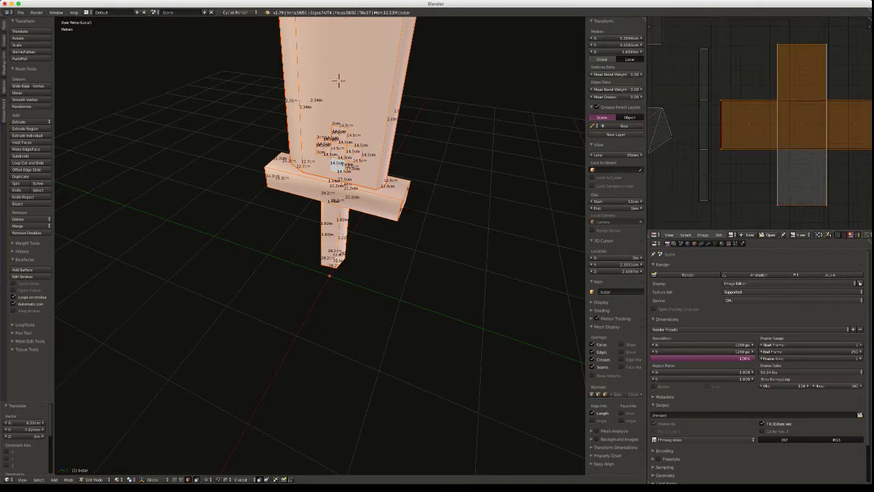
Examine which side face of the raised cross corresponds to the uppermost face of the narrow strip UV island
right_click(704, 74)
key(a)
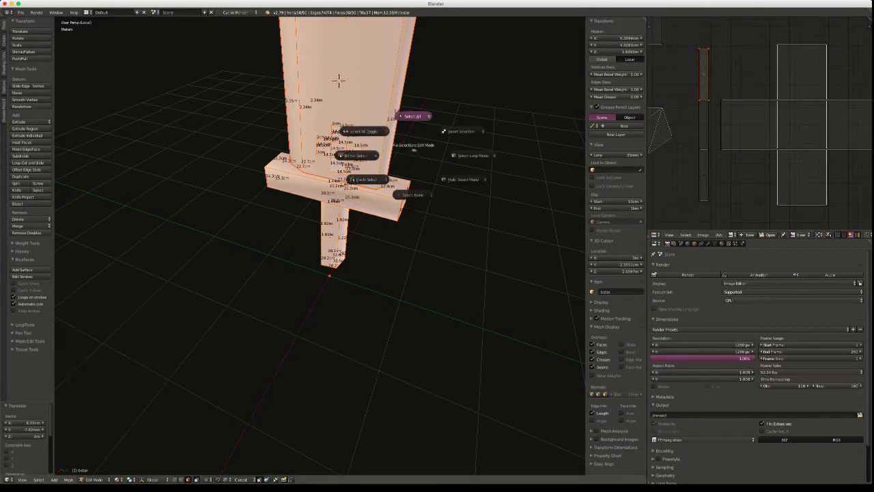
click(413, 116)
middle_drag(413, 116, 447, 113)
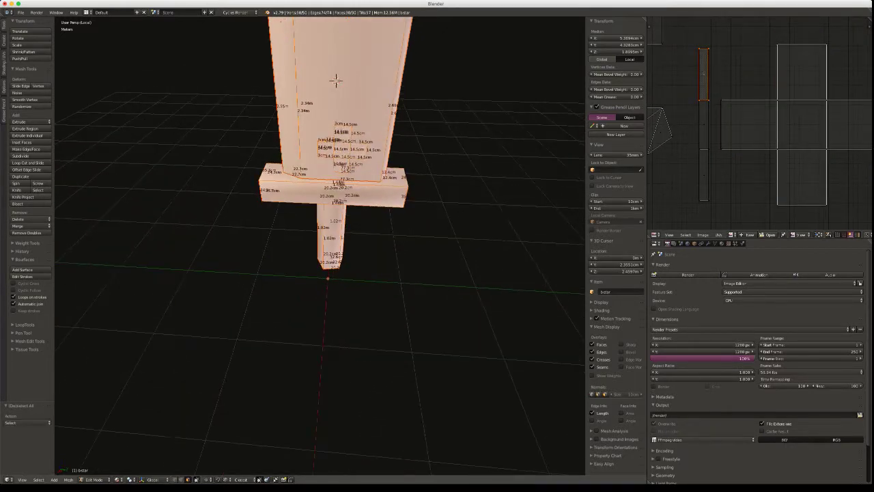
scroll(410, 137, up, 4)
middle_drag(410, 137, 364, 27)
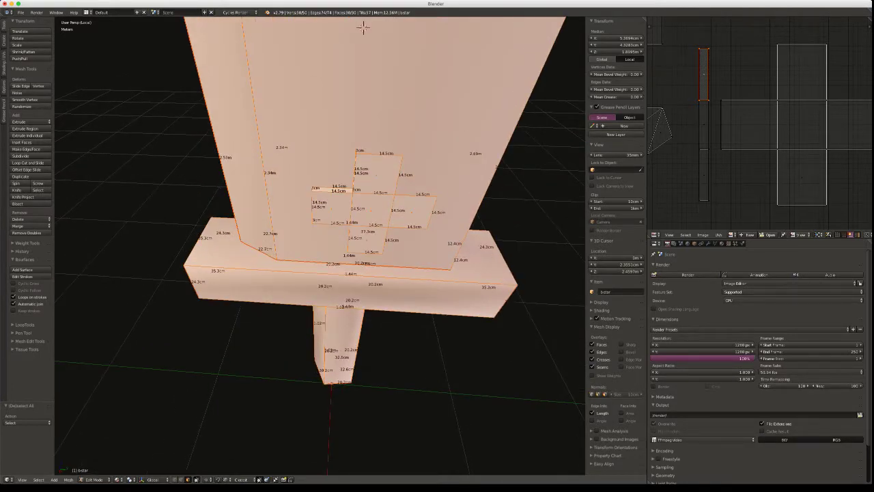
right_click(333, 190)
middle_drag(332, 191, 403, 192)
right_click(343, 161)
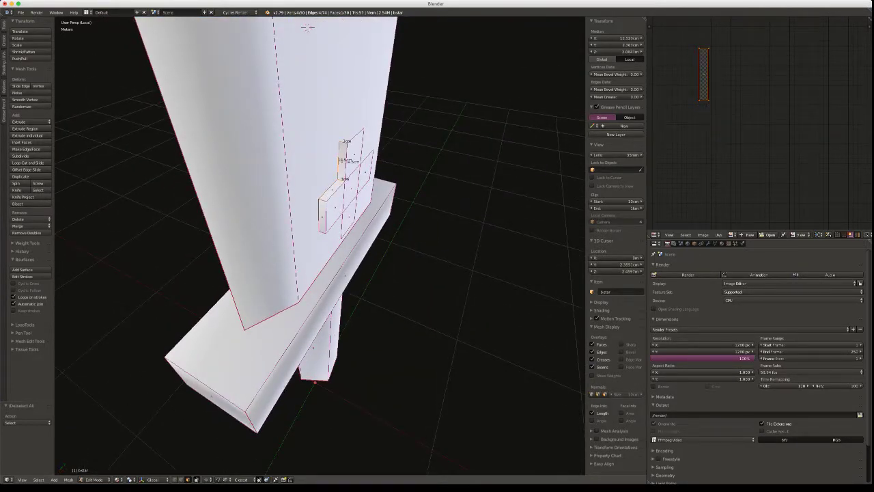
Mark the short edges at both ends of the cross's side strip as seams
key(ctrl+Tab)
click(325, 153)
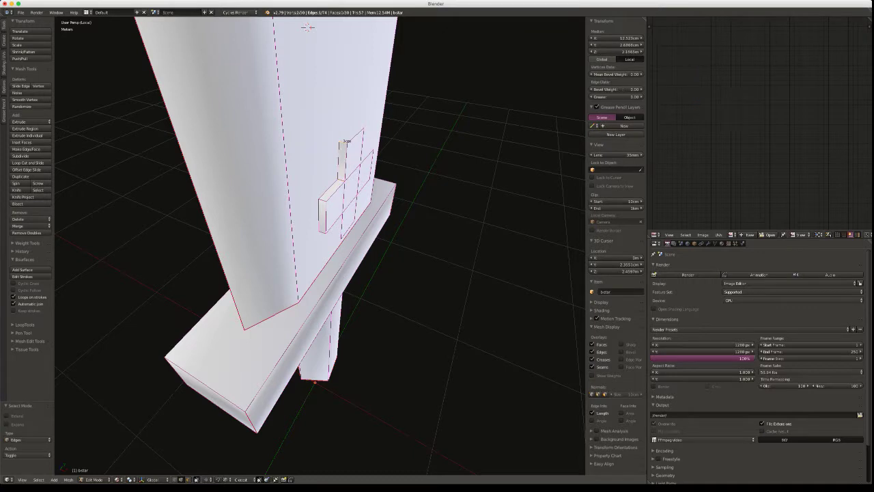
shift+right_click(323, 229)
key(ctrl+e)
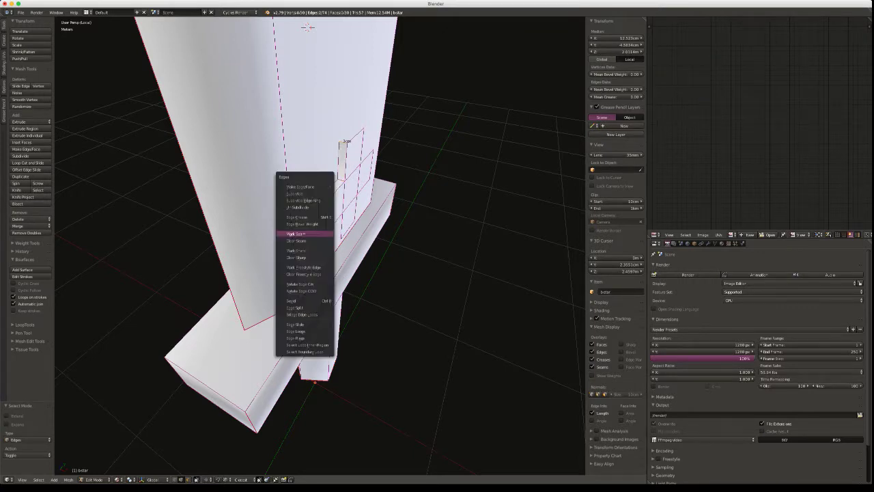
click(304, 238)
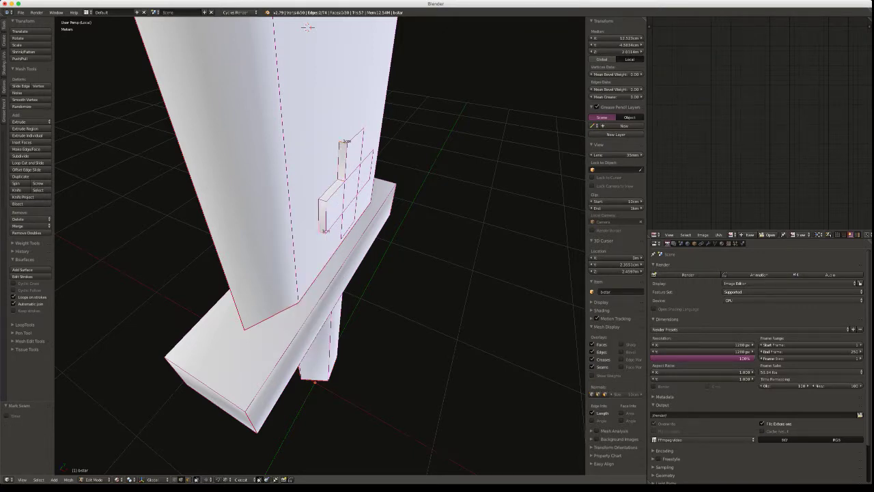
Select the outline edges of the cross's front face and try moving them
right_click(347, 163)
shift+right_click(336, 191)
right_click(362, 133)
shift+right_click(370, 154)
shift+right_click(364, 187)
shift+right_click(356, 207)
shift+right_click(373, 165)
shift+right_click(349, 229)
shift+right_click(342, 228)
shift+right_click(334, 224)
shift+right_click(327, 217)
shift+right_click(336, 190)
shift+right_click(346, 162)
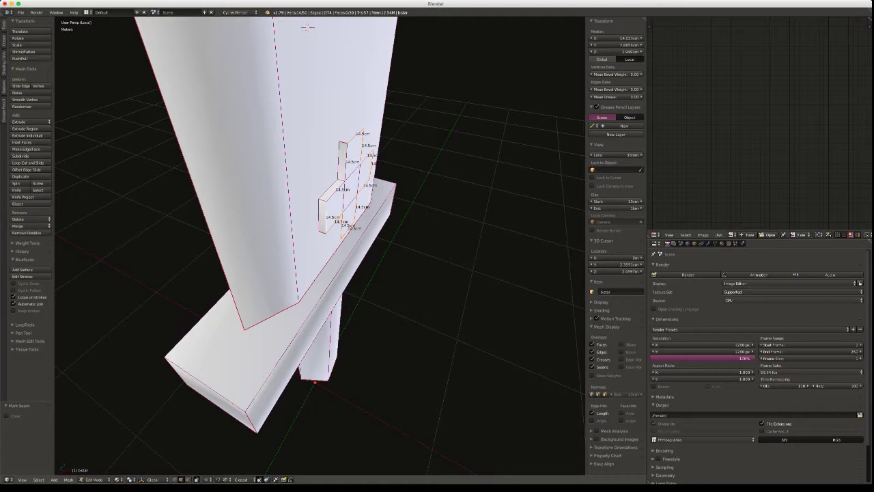
shift+right_click(338, 190)
key(e)
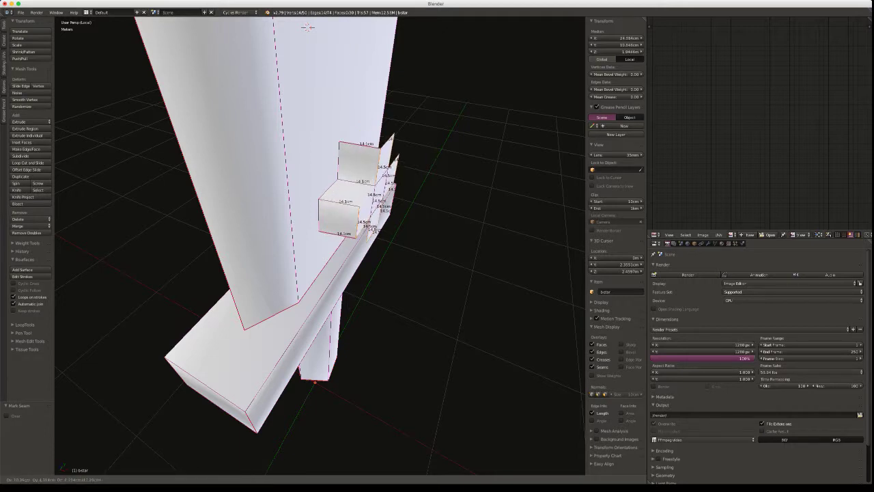
key(Escape)
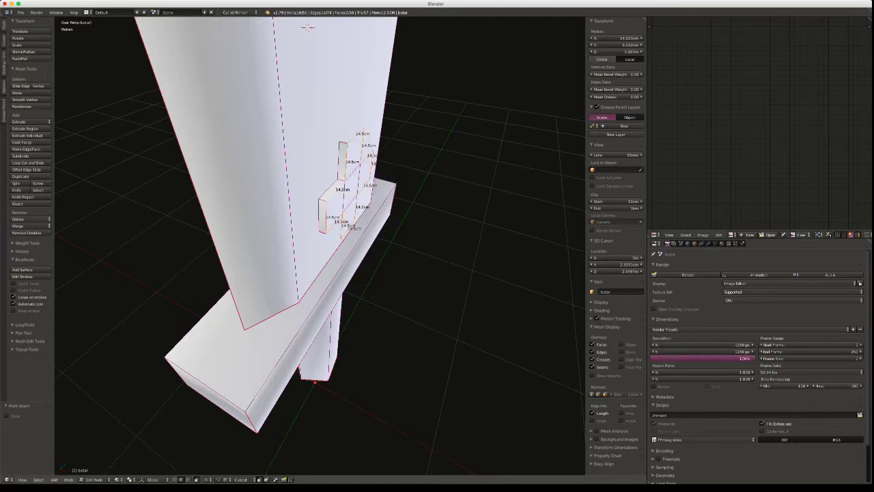
Select the cross's linked front geometry, excluding its four inner edges, and mark the remaining outline as seams
key(ctrl+l)
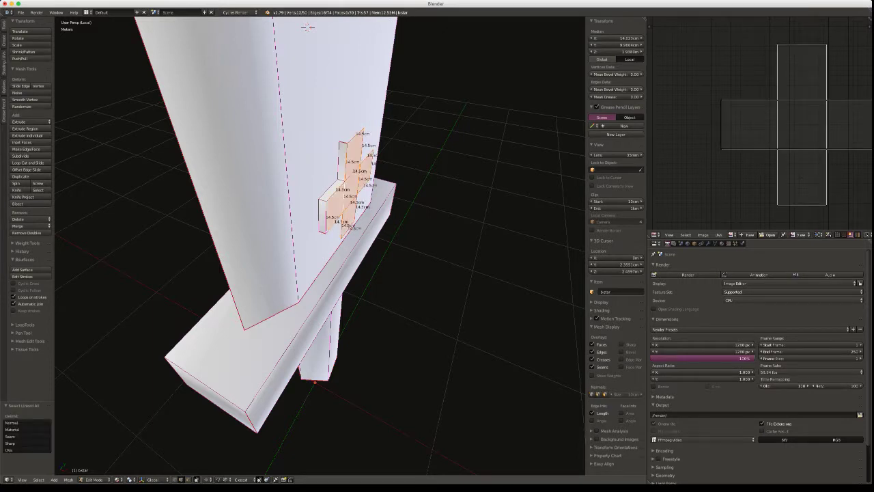
key(g)
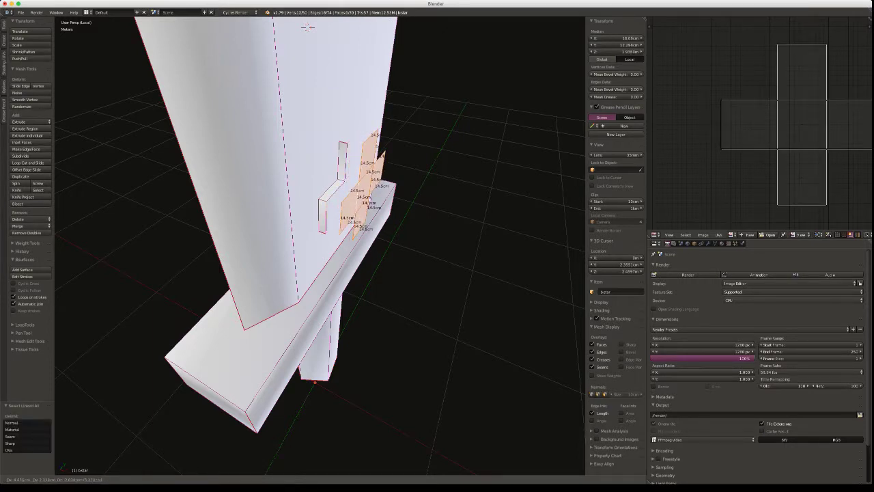
key(Escape)
shift+right_click(344, 196)
shift+right_click(353, 170)
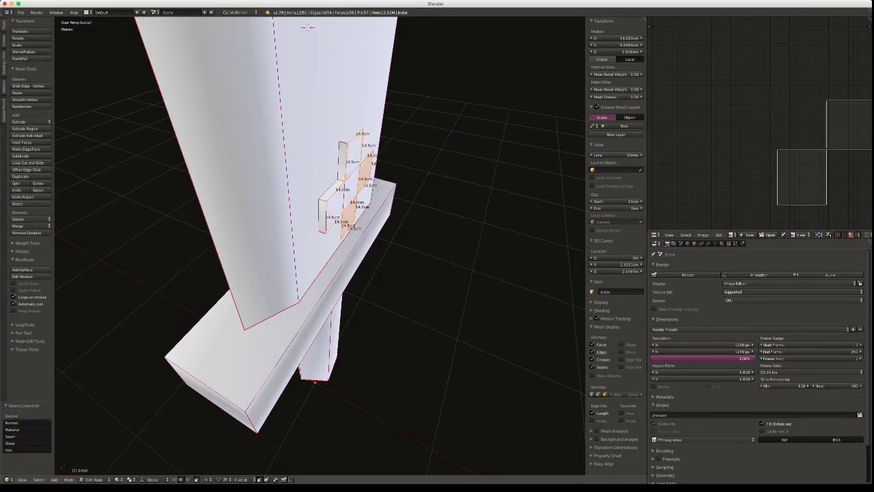
shift+right_click(357, 181)
shift+right_click(350, 203)
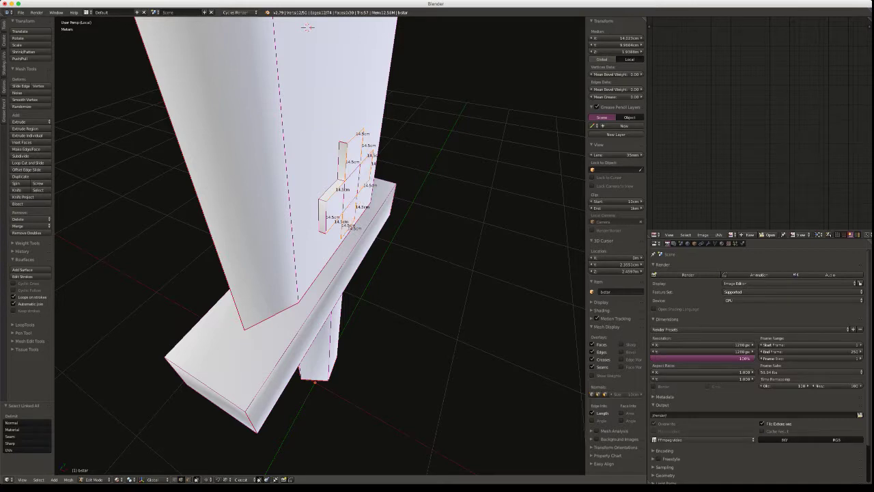
middle_drag(308, 27, 318, 20)
key(ctrl+e)
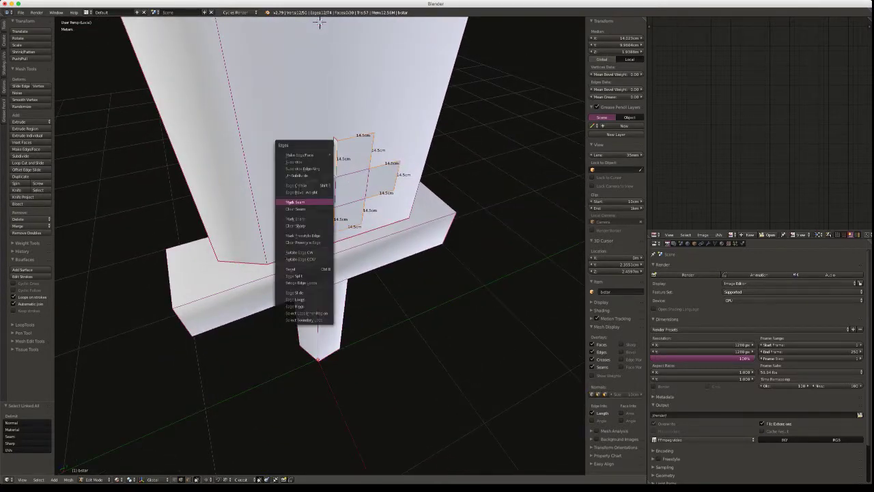
key(Return)
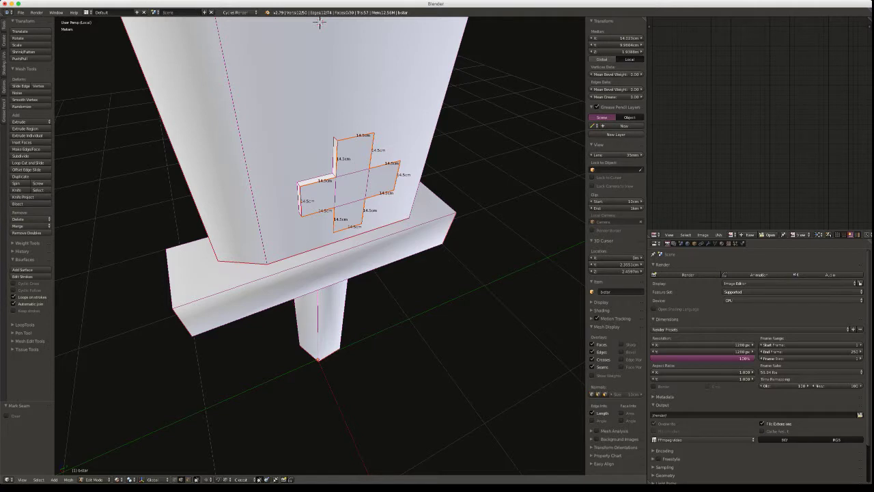
Switch to face selection, select the cross's centre face and snap the 3D cursor to it
key(ctrl+Tab)
key(Down)
key(Return)
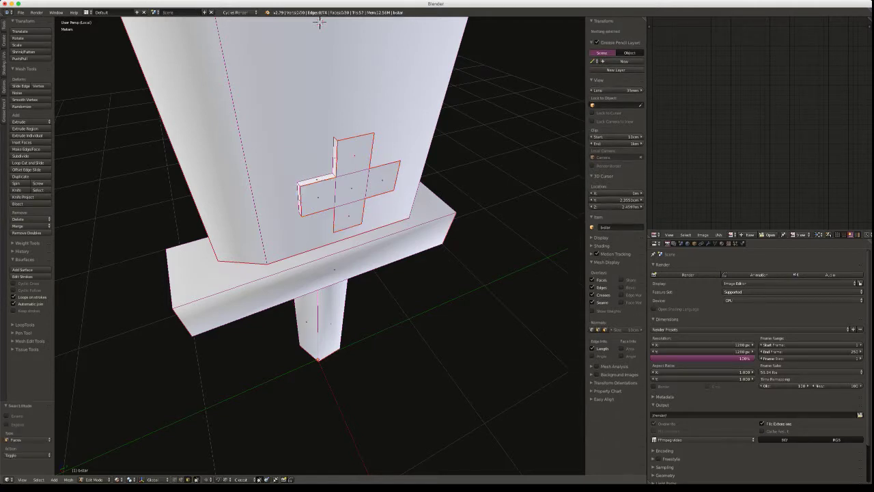
key(ctrl+l)
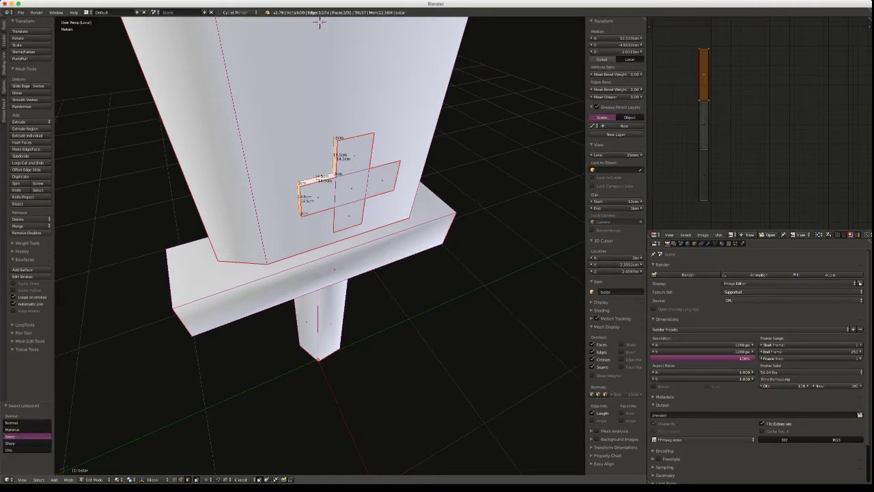
key(ctrl+l)
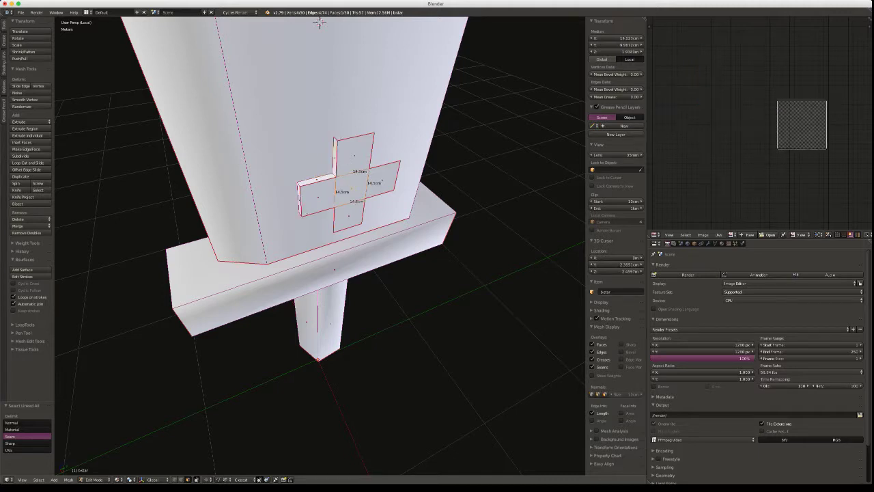
key(shift+s)
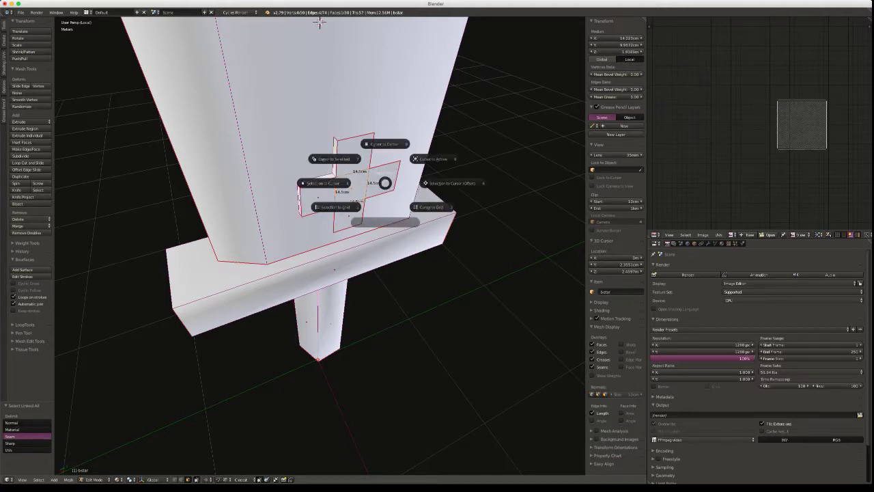
click(332, 157)
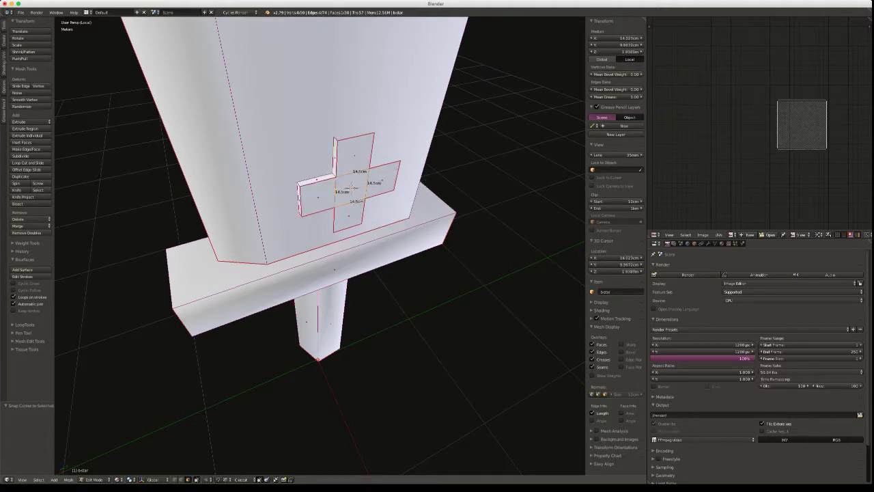
Duplicate the cross's seam-bounded side strip in place and set the pivot point to the 3D cursor
right_click(335, 156)
key(ctrl+l)
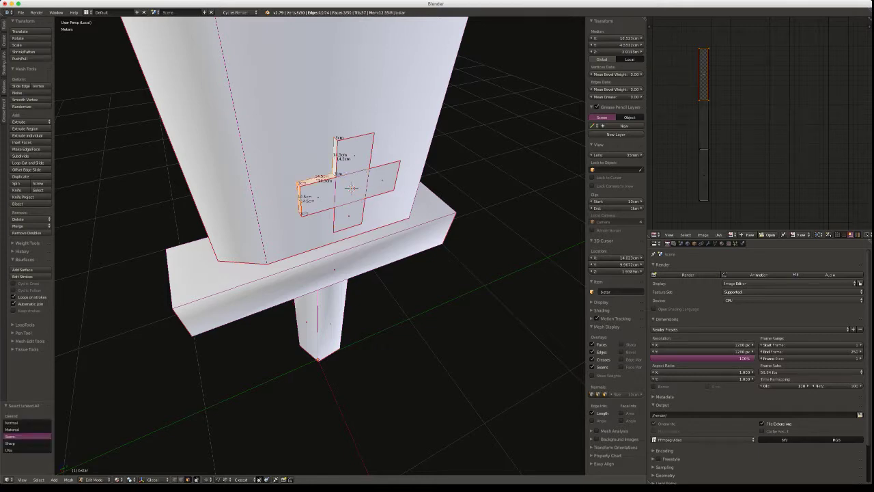
key(r)
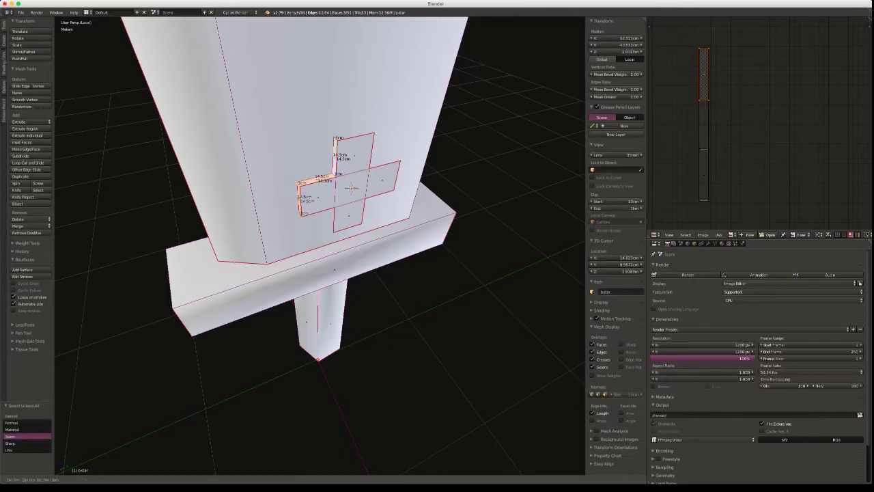
key(x)
key(Escape)
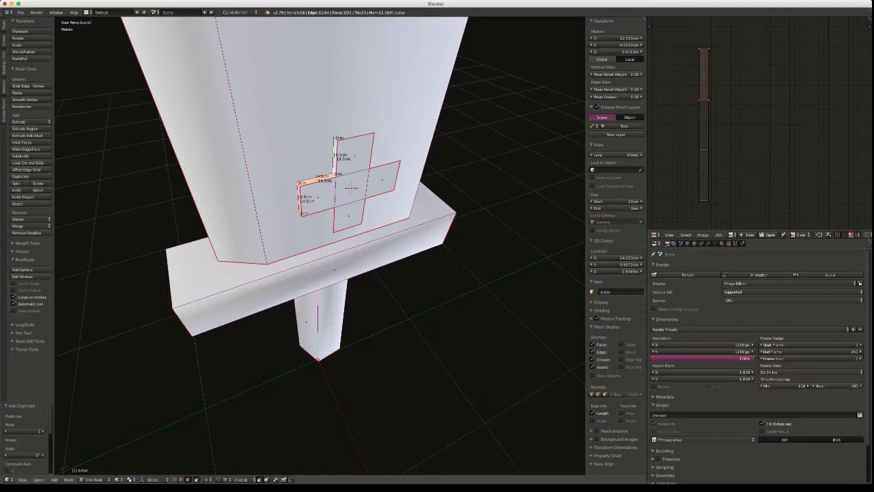
key(period)
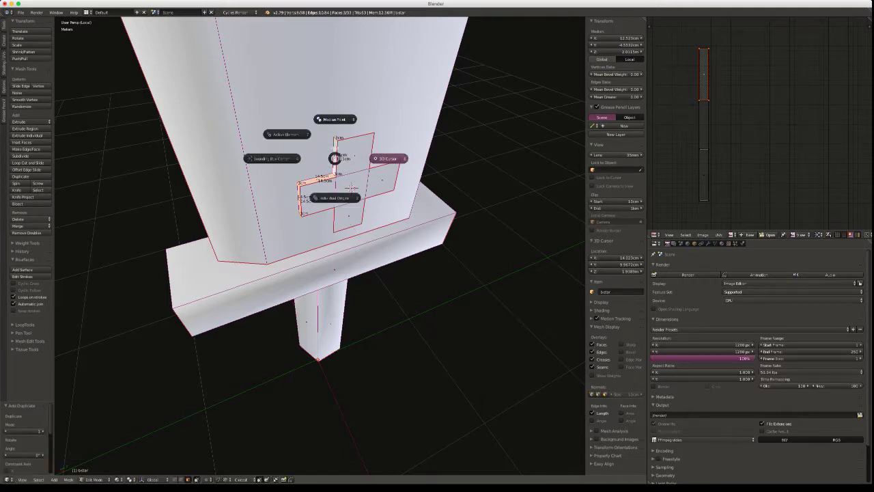
click(351, 188)
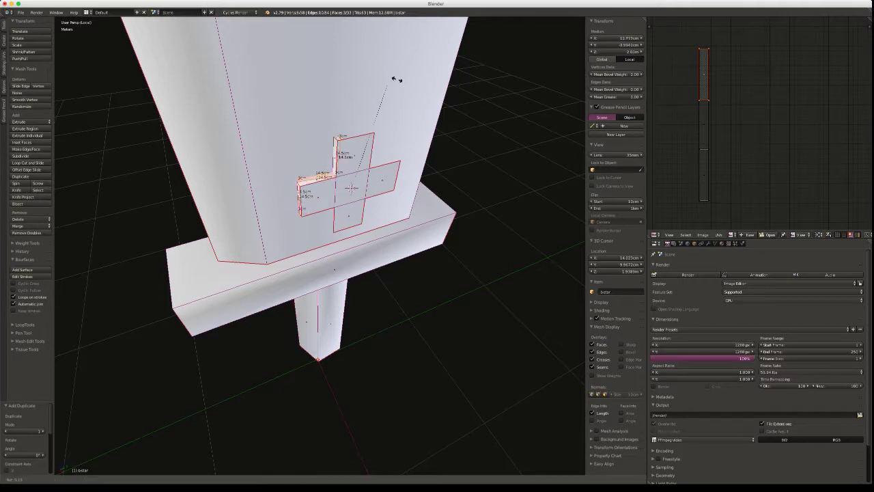
Rotate the duplicated side strip 90° about the X axis around the cross's centre
key(r)
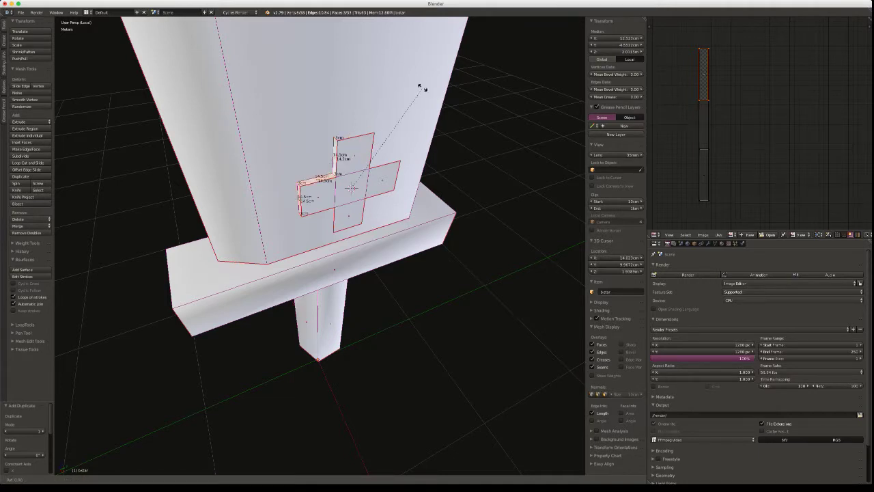
key(x)
text(90)
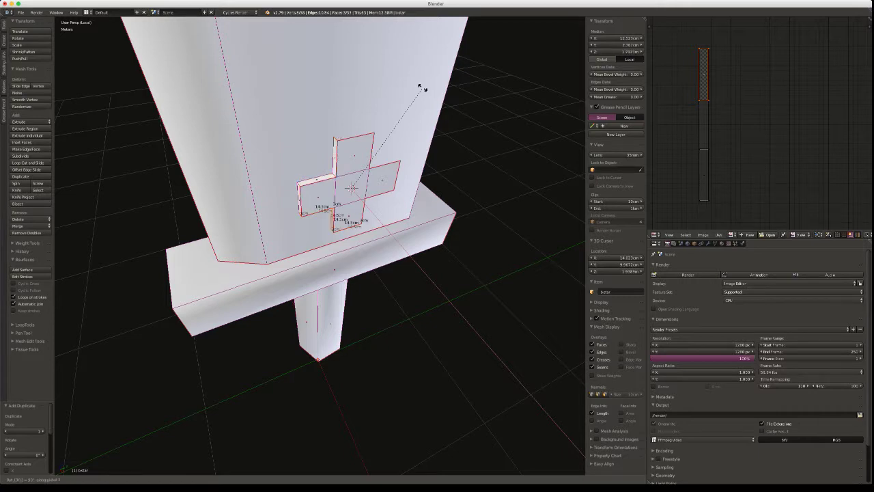
key(Return)
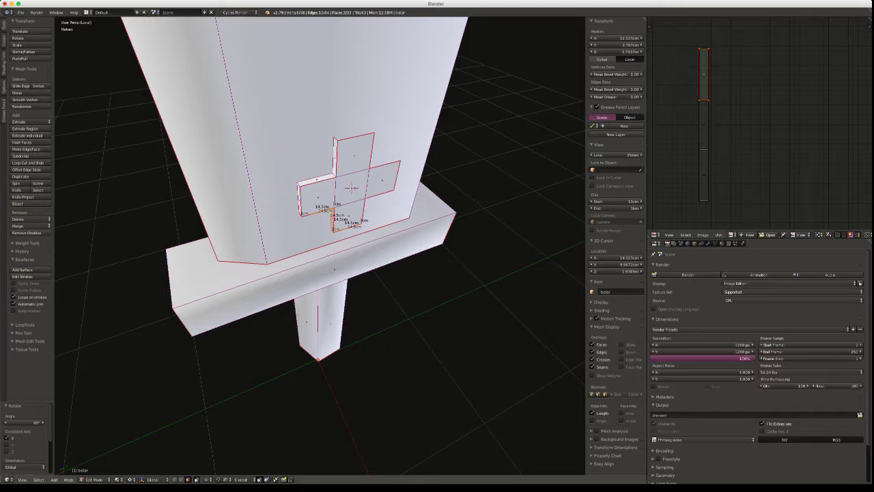
Duplicate the rotated side strip in place and turn this second copy another 90° about the X axis
key(g)
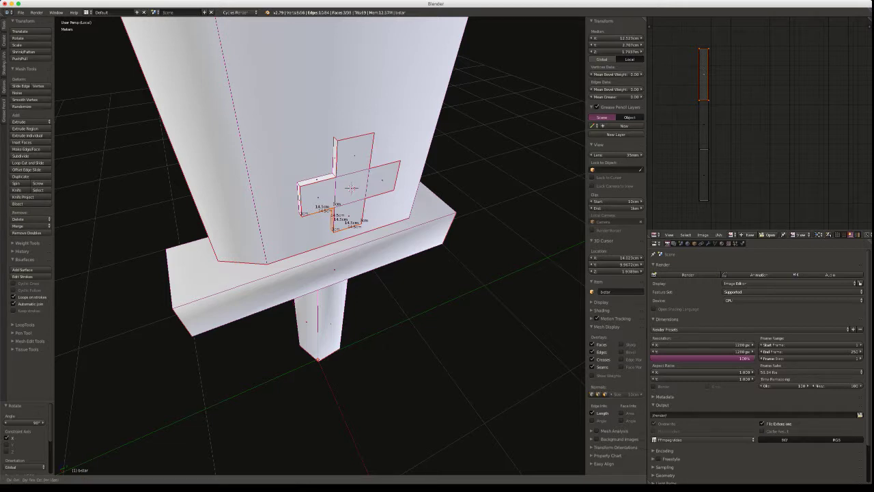
key(r)
key(minus)
text(x)
key(BackSpace)
key(x)
text(x)
text(90)
key(Return)
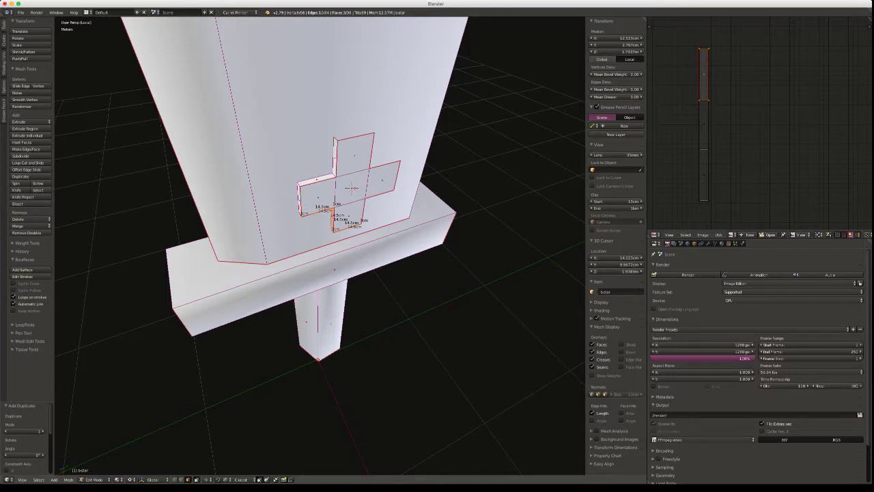
middle_drag(351, 205, 321, 154)
key(r)
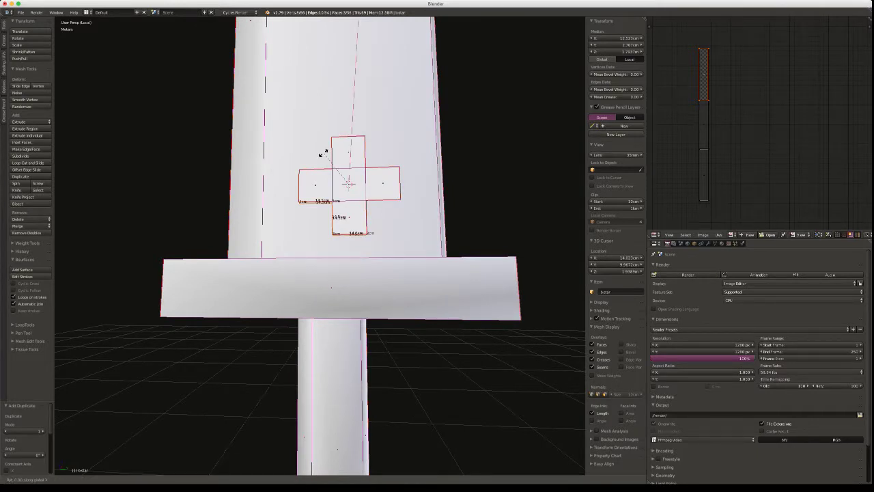
text(90)
key(Return)
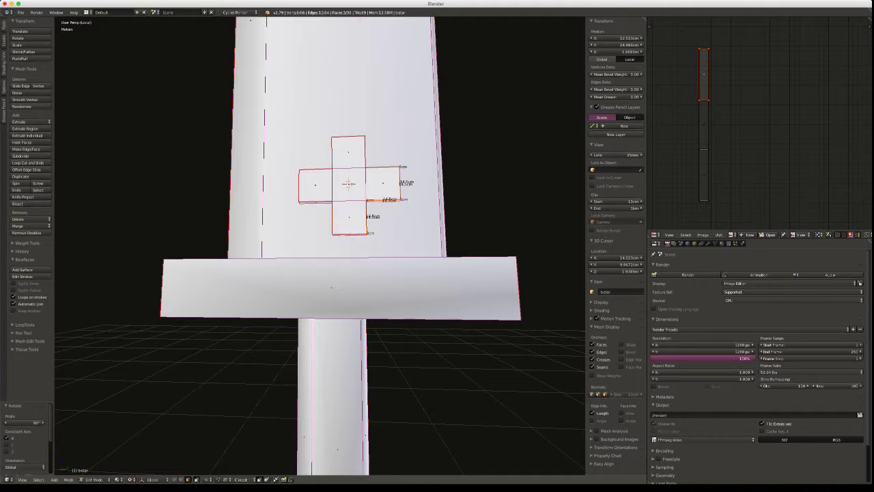
Make a third copy of the side strip and rotate it 90° about X to close the cross's outline
key(shift+r)
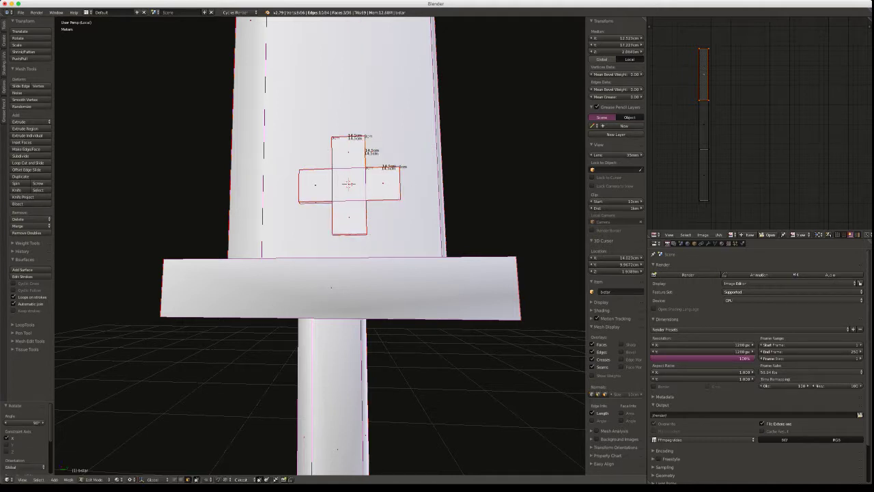
key(shift+r)
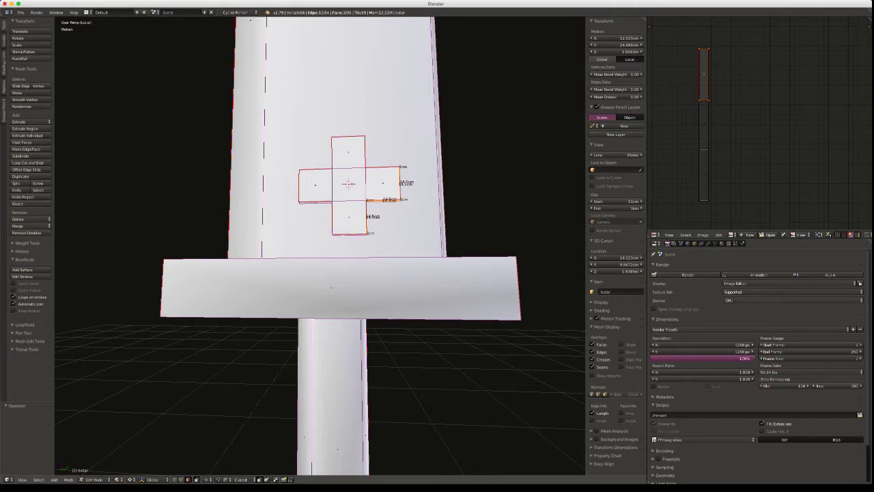
key(shift+d)
key(r)
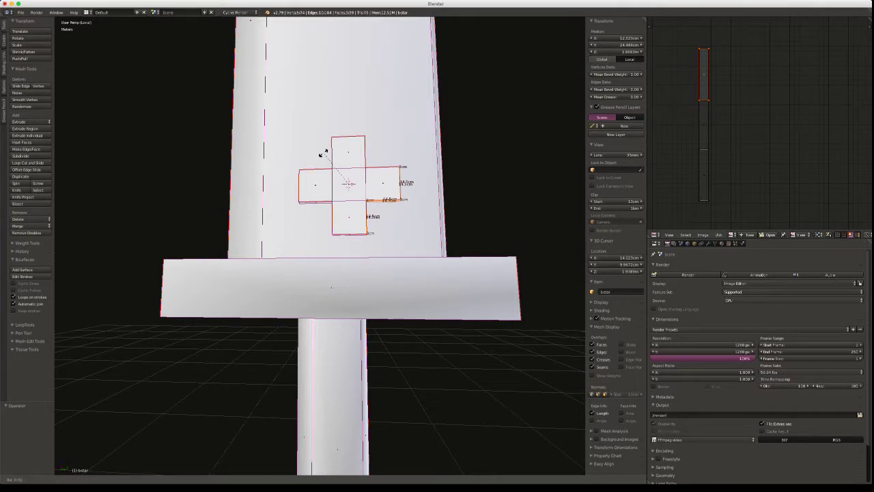
key(z)
key(z)
text(90)
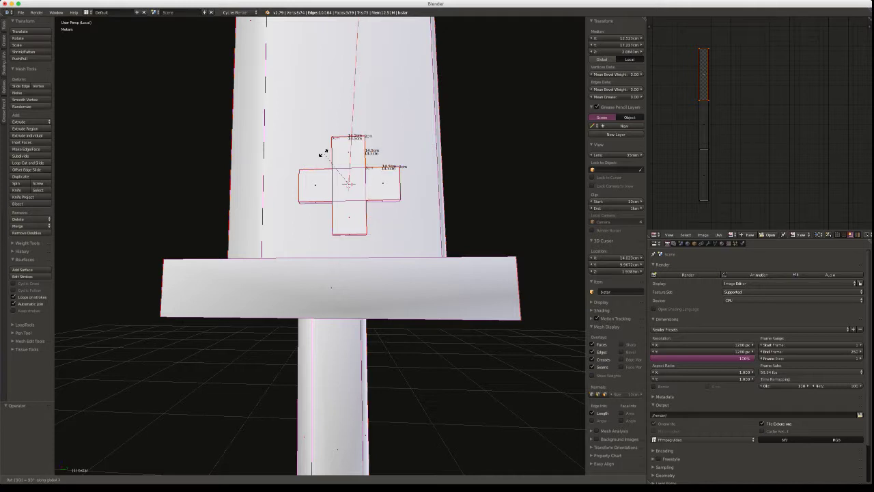
key(Return)
Examine the duplicated side strips around the raised cross from several angles
middle_drag(369, 191, 273, 239)
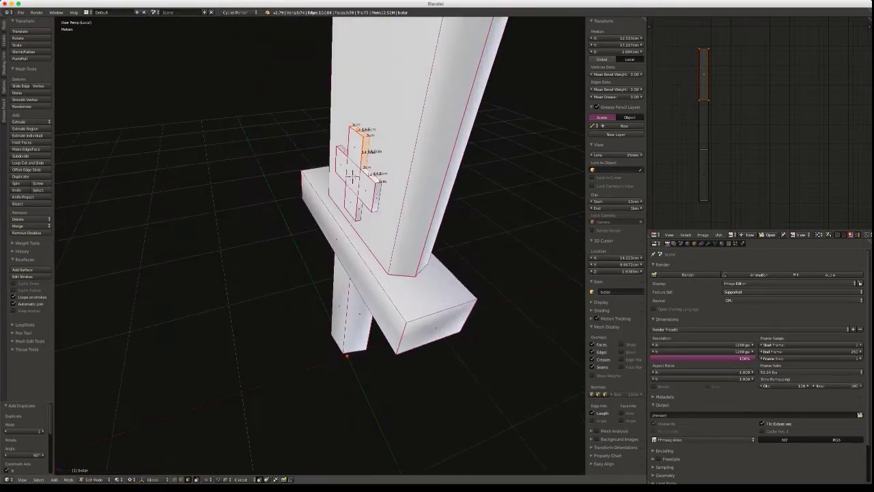
middle_drag(351, 176, 516, 164)
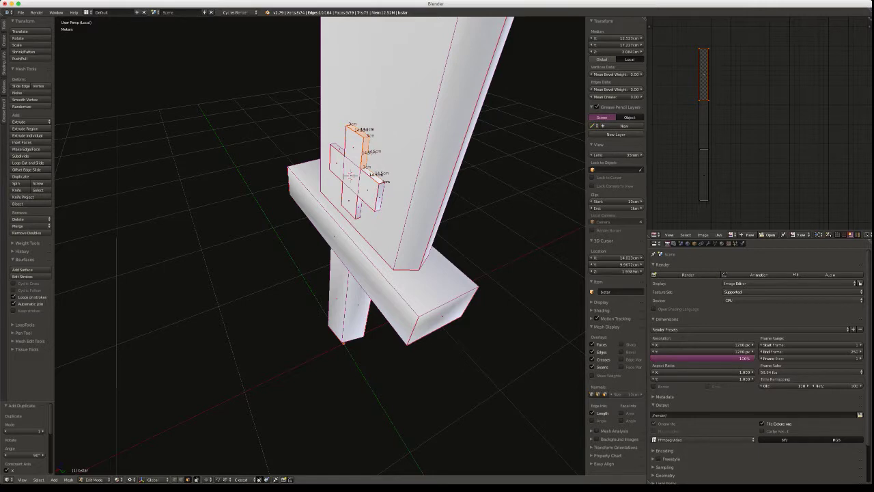
middle_drag(349, 205, 408, 157)
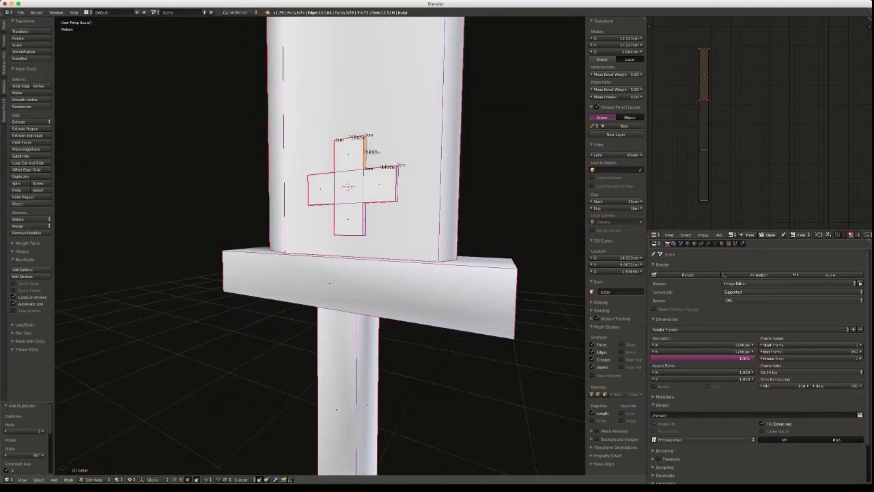
middle_drag(348, 205, 423, 198)
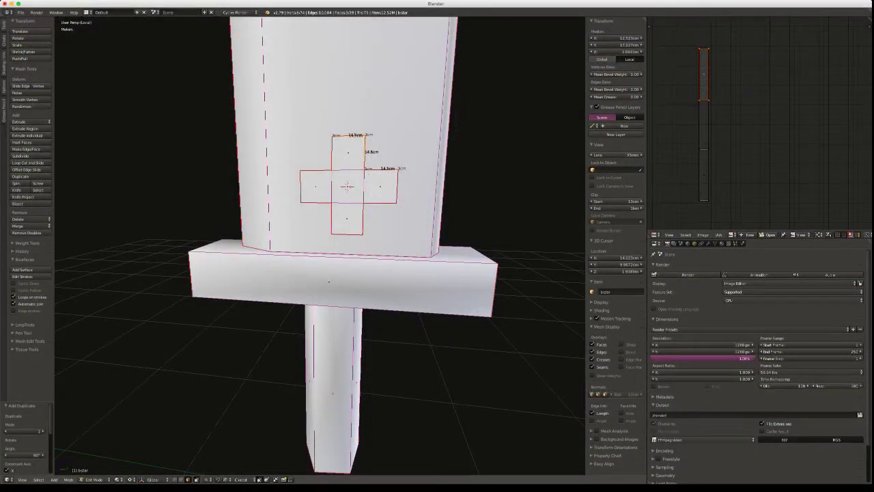
middle_drag(328, 274, 332, 129)
scroll(319, 246, down, 4)
middle_drag(328, 273, 382, 212)
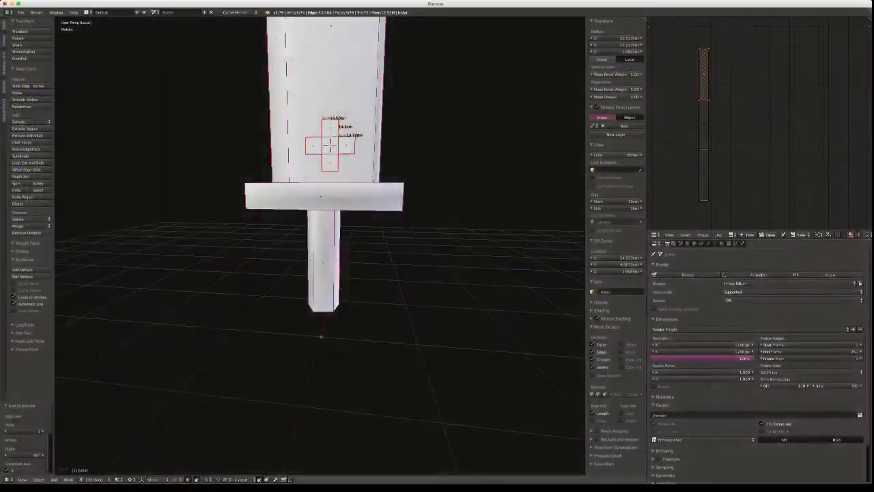
middle_drag(328, 260, 345, 225)
Toggle out of and back into Edit Mode, select the cross's centre face and show the mesh in wireframe
key(Tab)
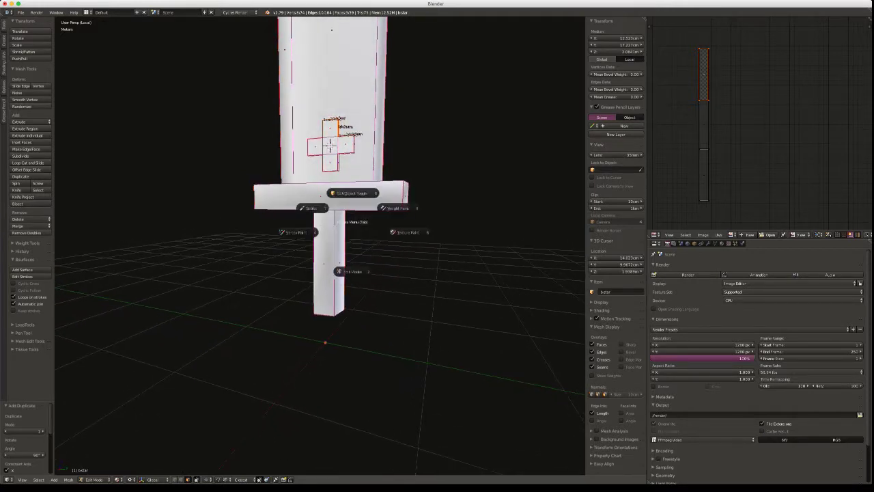
click(330, 145)
middle_drag(329, 145, 332, 172)
key(Tab)
click(337, 147)
right_click(337, 148)
scroll(338, 147, up, 3)
mouse_move(354, 77)
shift+middle_down()
mouse_move(343, 129)
mouse_move(345, 214)
shift+middle_up()
key(z)
click(400, 214)
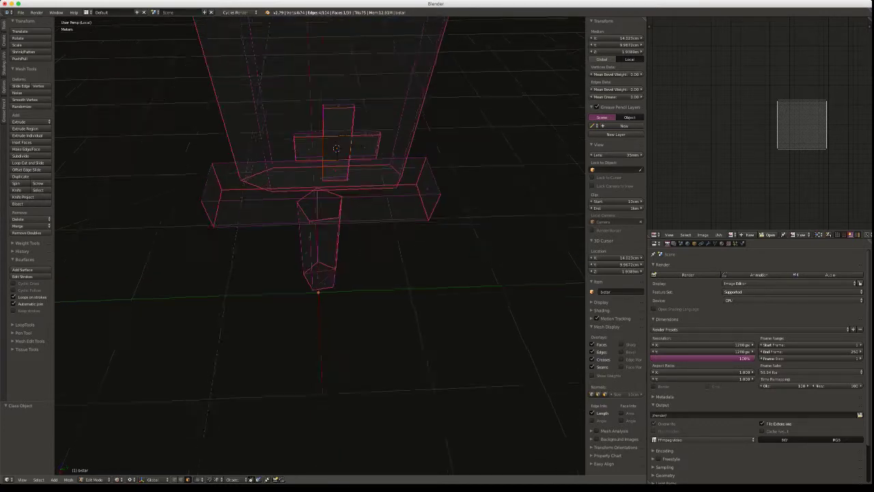
Select all front and side faces of the raised cross and try moving them
middle_drag(400, 215, 398, 176)
mouse_move(309, 101)
ctrl+mouse_down()
mouse_move(283, 167)
mouse_move(328, 195)
mouse_move(350, 194)
mouse_move(394, 134)
ctrl+mouse_up()
ctrl+drag(362, 107, 310, 103)
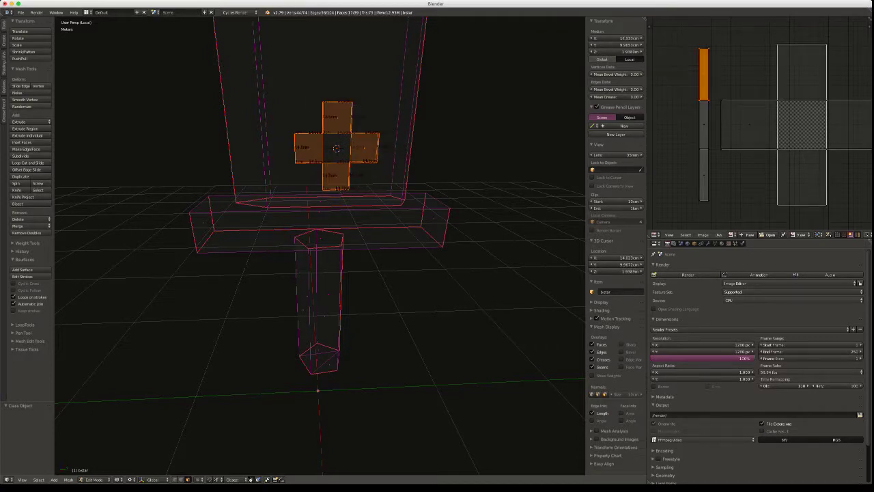
key(g)
key(Escape)
Symmetrize the selected cross from +X to -X and return to solid shading
middle_drag(341, 136, 432, 183)
scroll(320, 246, down, 4)
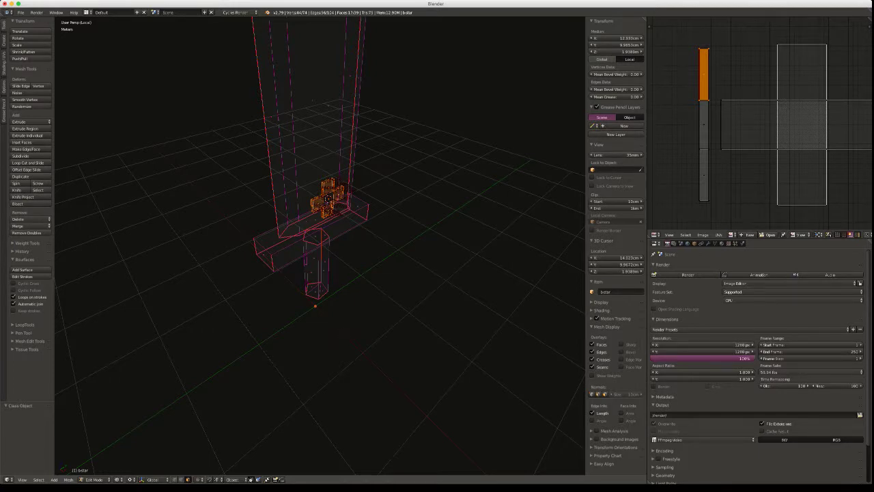
key(w)
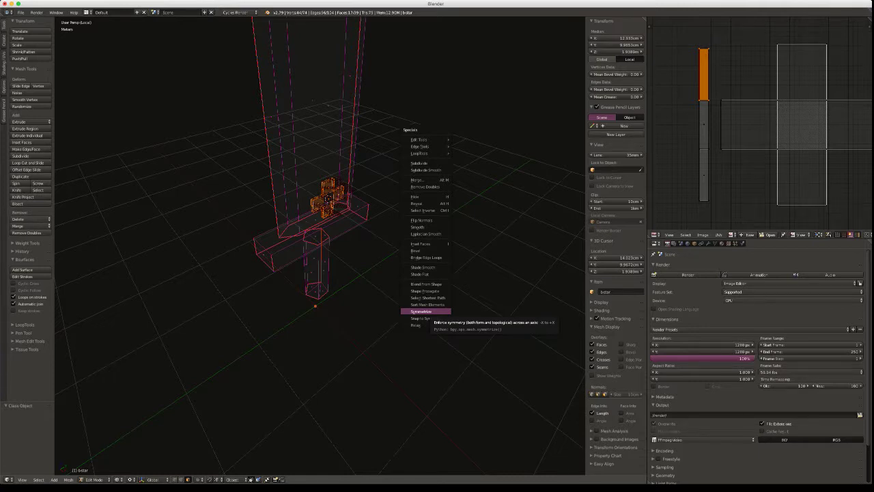
click(424, 311)
key(F6)
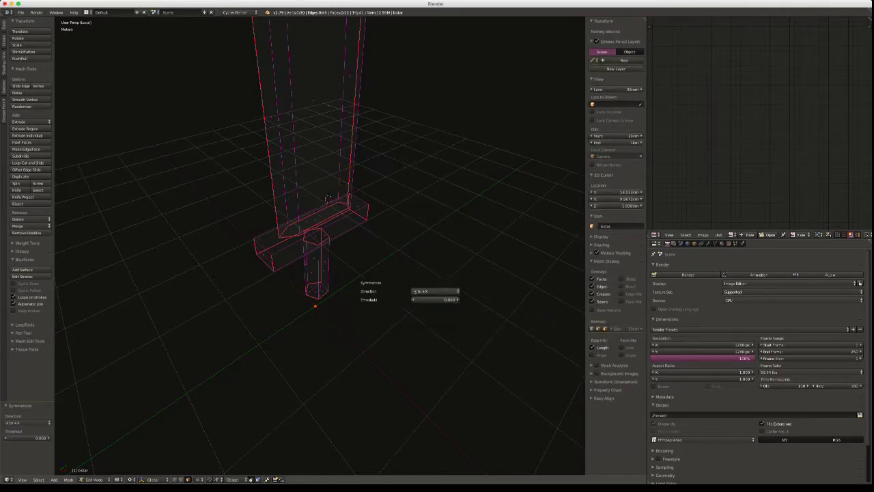
click(436, 291)
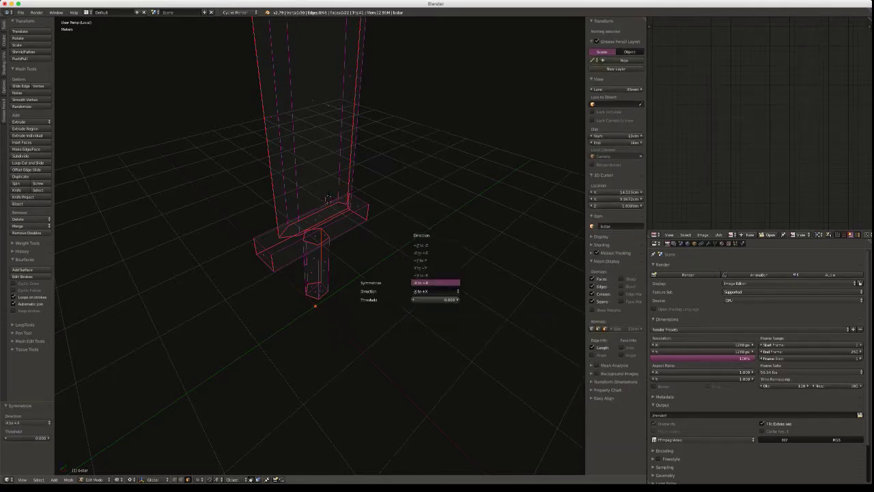
click(435, 275)
middle_drag(423, 273, 396, 261)
key(z)
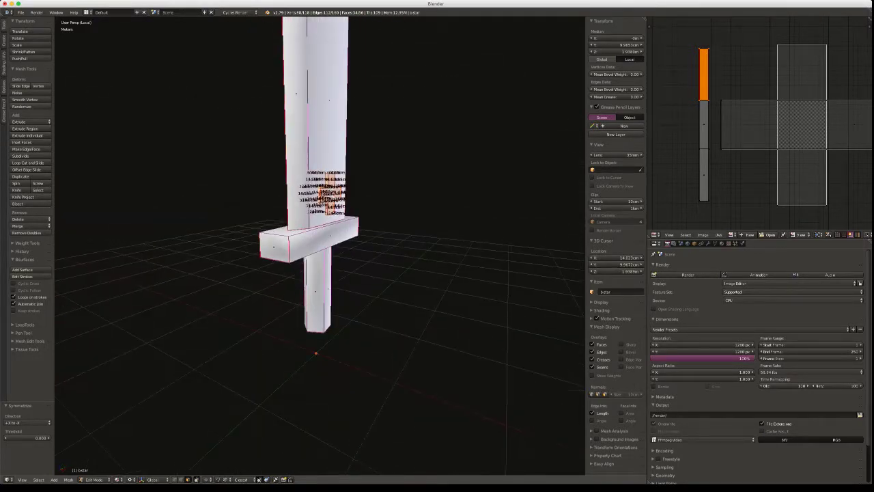
Clear the selection and select the linked faces of the sword's grip
key(a)
key(l)
middle_drag(369, 286, 335, 278)
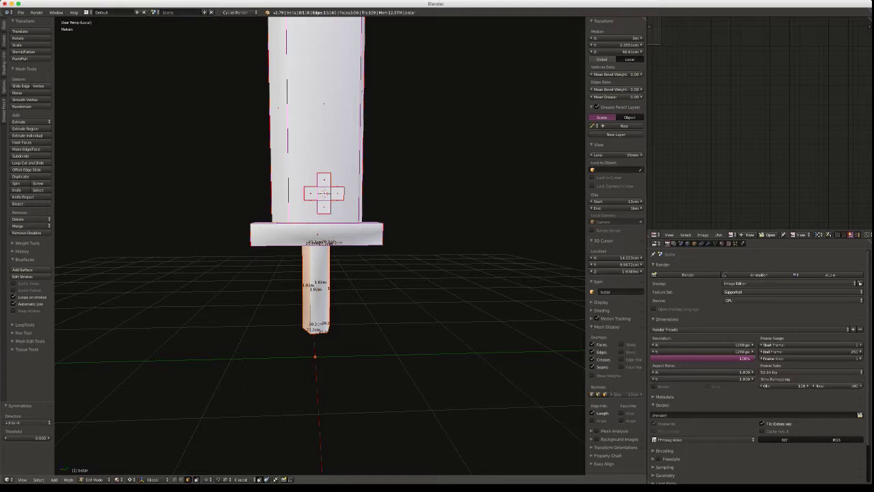
Show the mesh in wireframe and select all faces of the raised cross, including its linked sides
right_click(325, 194)
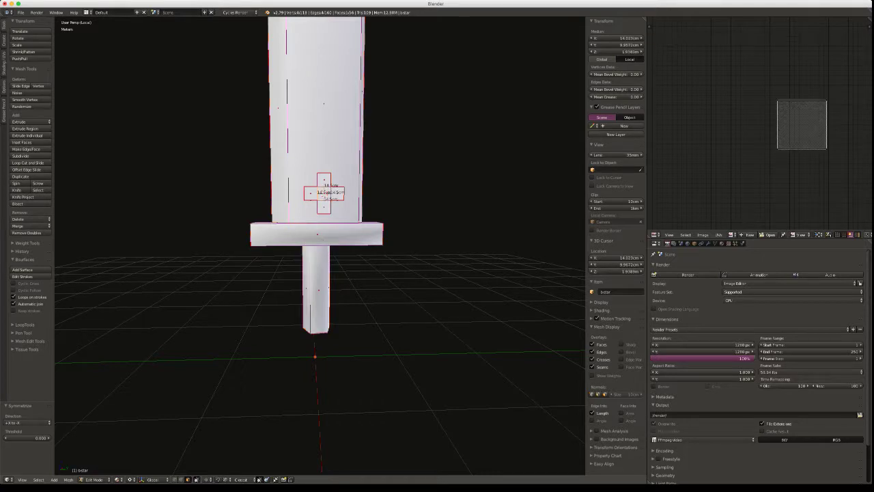
mouse_move(326, 194)
middle_down()
mouse_move(352, 231)
mouse_move(345, 189)
middle_up()
key(z)
click(393, 187)
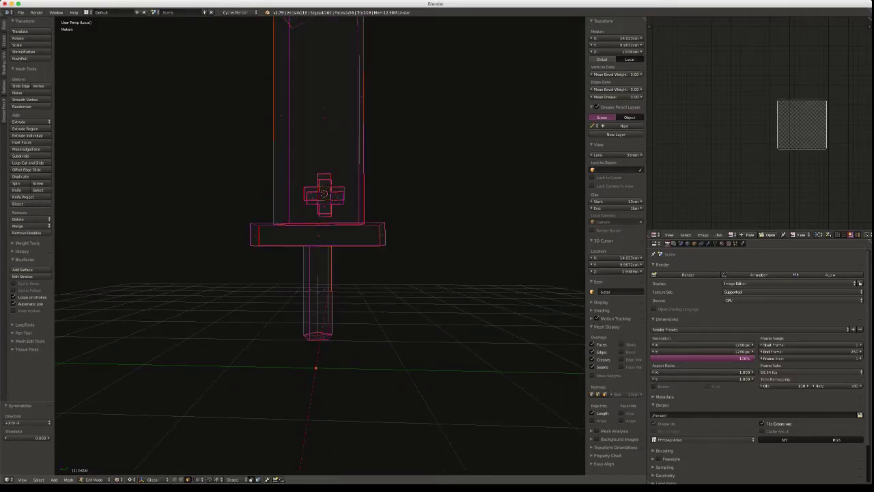
key(ctrl+KP_Add)
key(ctrl+KP_Add)
key(ctrl+KP_Add)
key(ctrl+KP_Add)
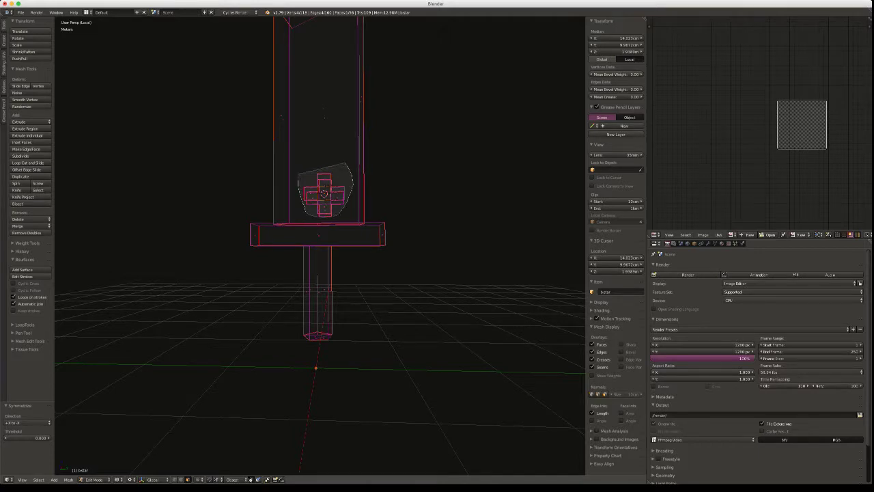
key(ctrl+l)
mouse_move(324, 194)
middle_down()
mouse_move(341, 232)
mouse_move(325, 195)
middle_up()
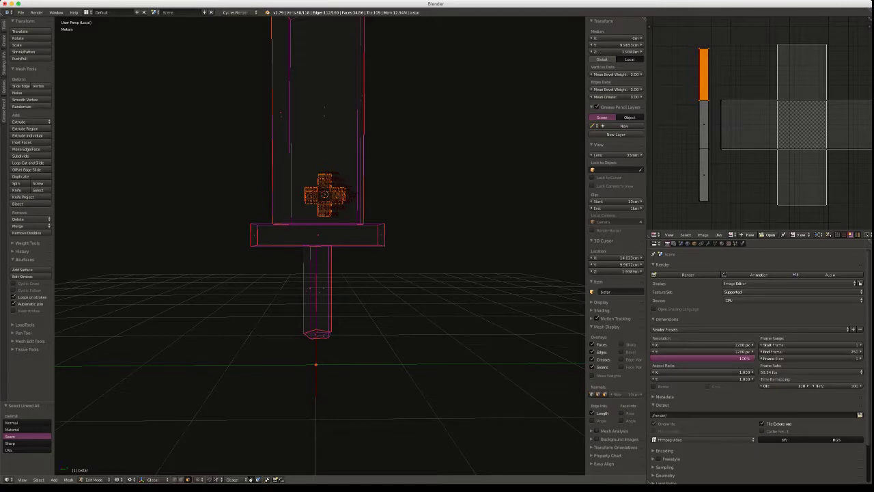
key(g)
key(x)
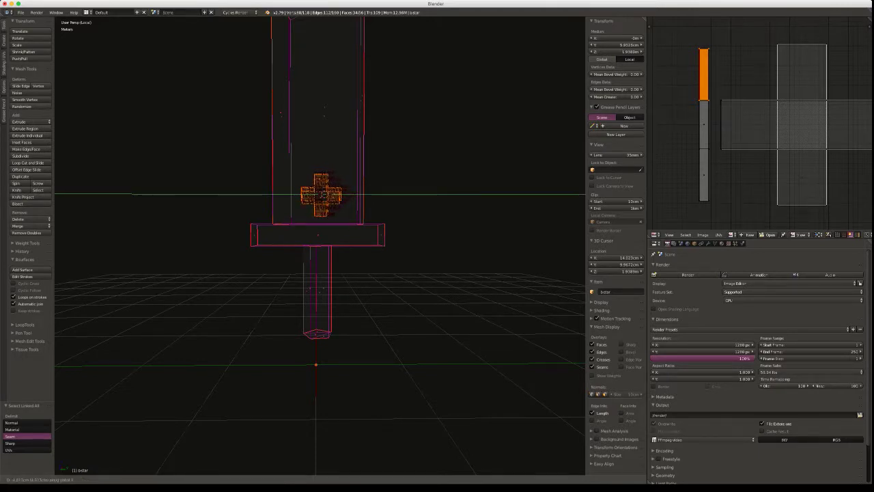
key(Escape)
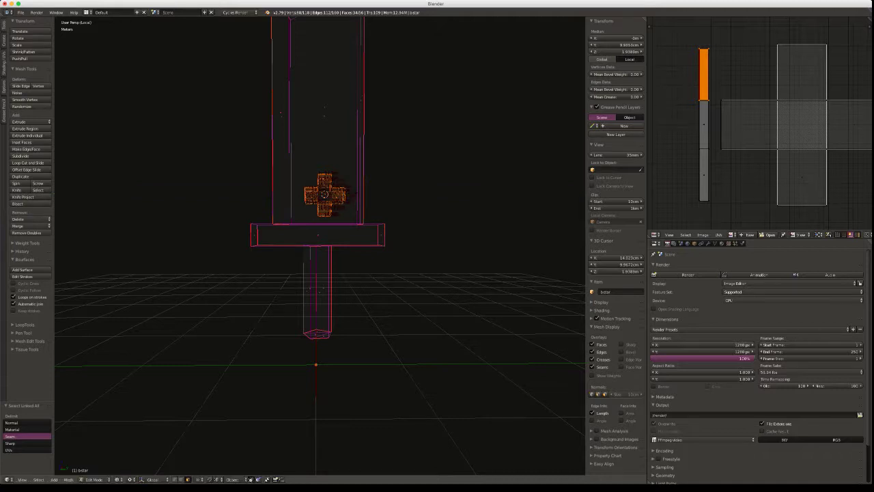
Set the pivot to individual origins and move the selected cross about 7 cm in the negative Y direction
key(period)
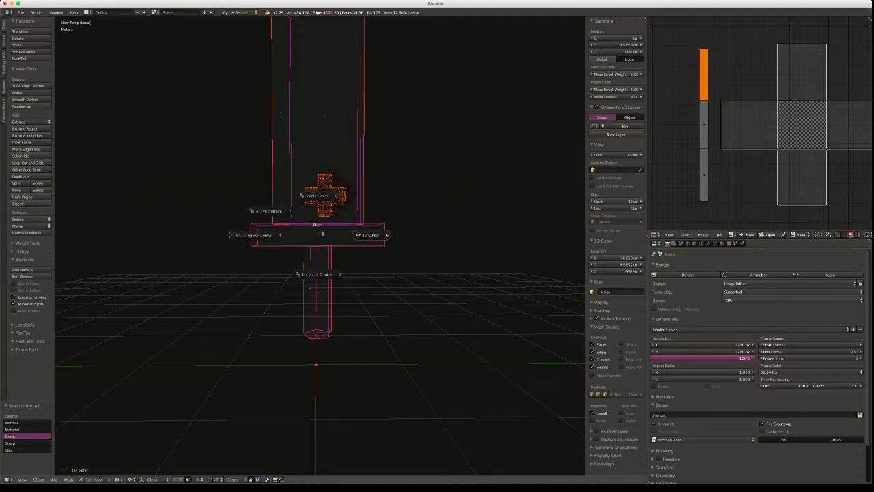
click(318, 274)
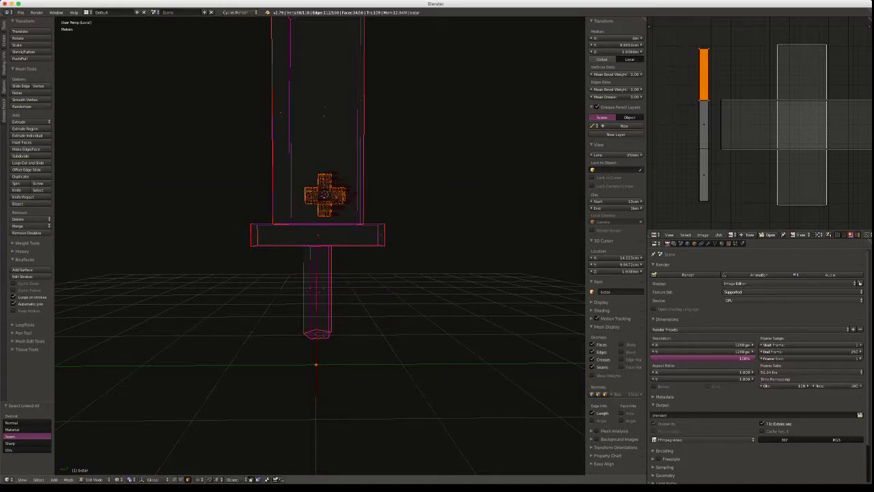
key(g)
key(z)
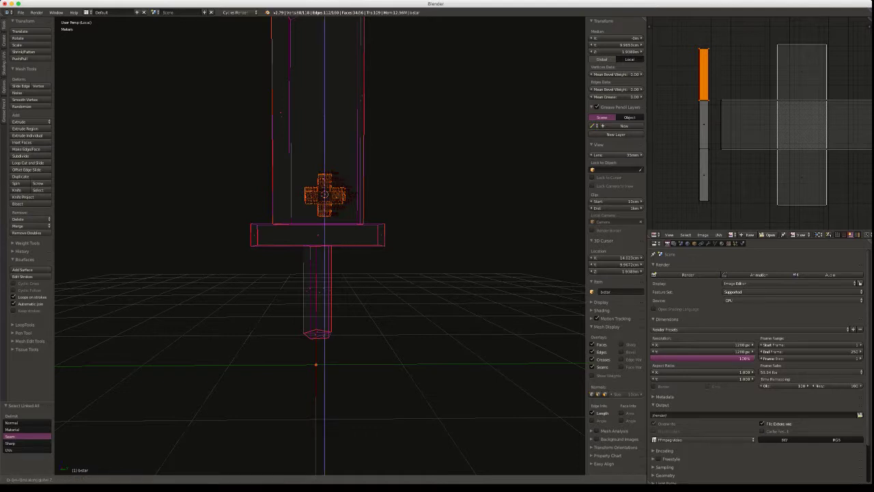
key(y)
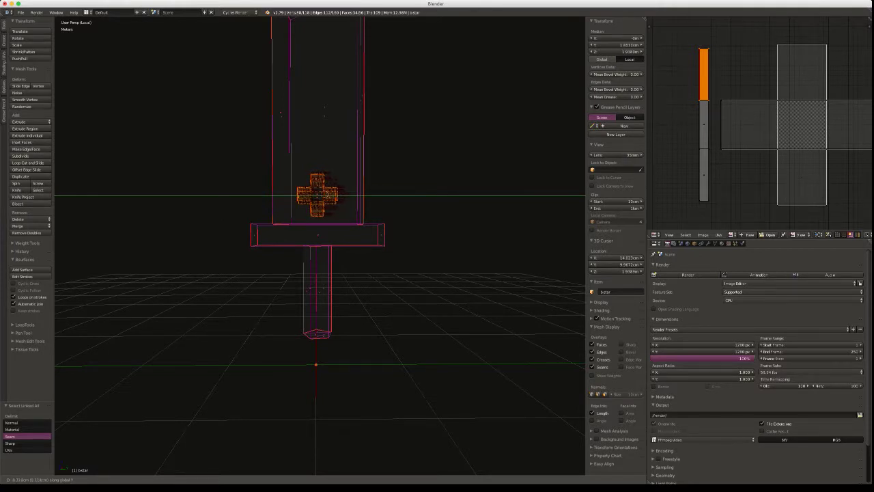
key(Return)
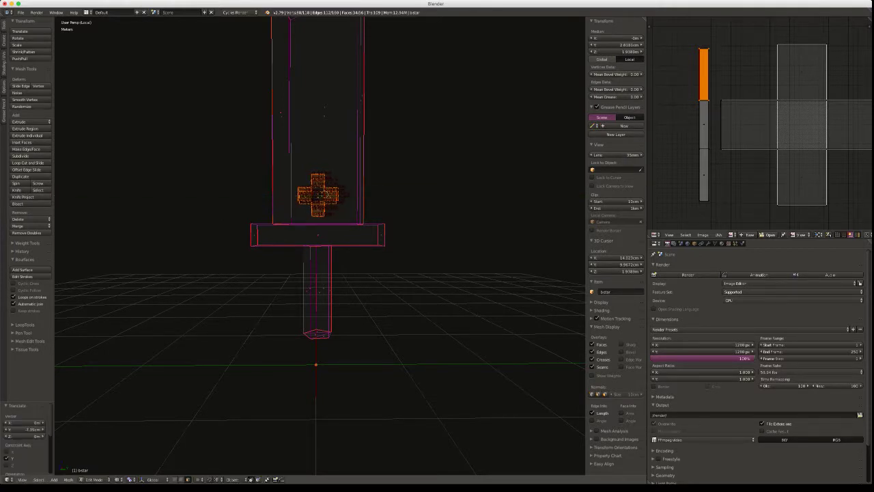
Display the sword with textured shading, switch to material shading, and leave Edit Mode
middle_drag(317, 273, 332, 352)
middle_drag(321, 208, 326, 196)
key(z)
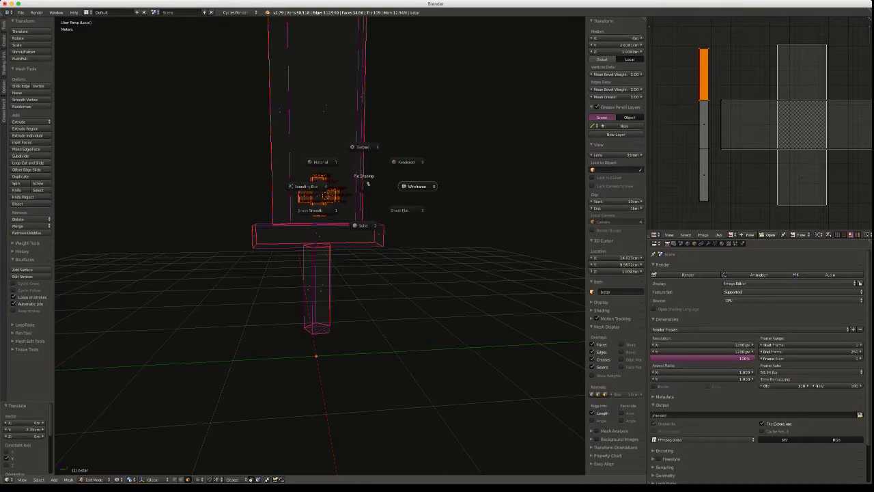
click(362, 147)
middle_drag(362, 147, 385, 145)
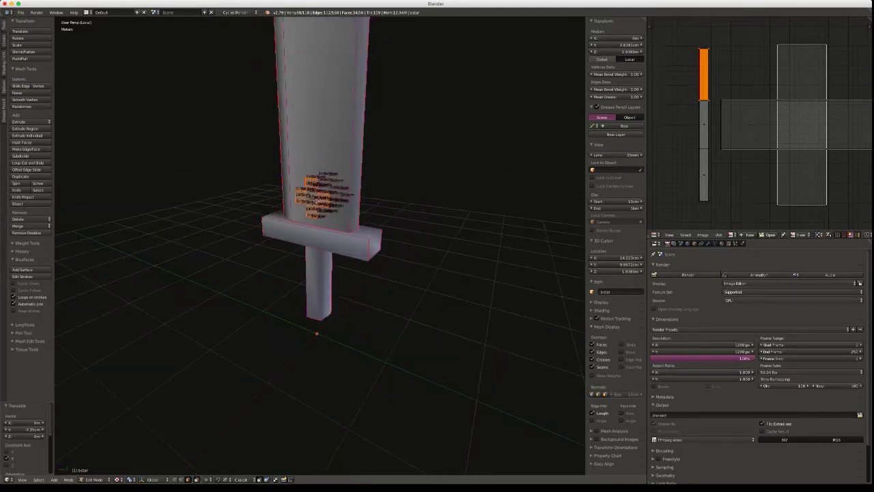
key(z)
click(307, 162)
middle_drag(307, 162, 338, 157)
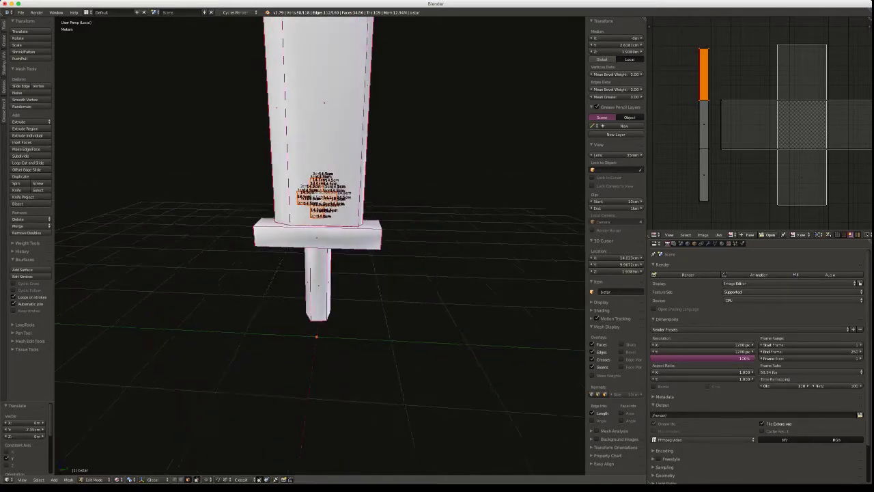
key(Tab)
click(413, 170)
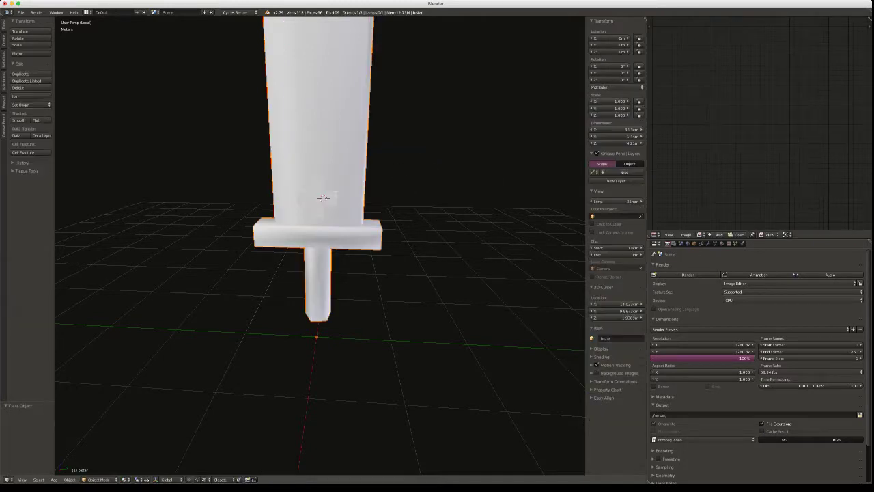
Reset the 3D cursor to the world origin and add a cylinder mesh there
mouse_move(323, 198)
middle_down()
mouse_move(310, 200)
mouse_move(332, 195)
mouse_move(317, 195)
mouse_move(328, 187)
mouse_move(302, 194)
mouse_move(325, 196)
middle_up()
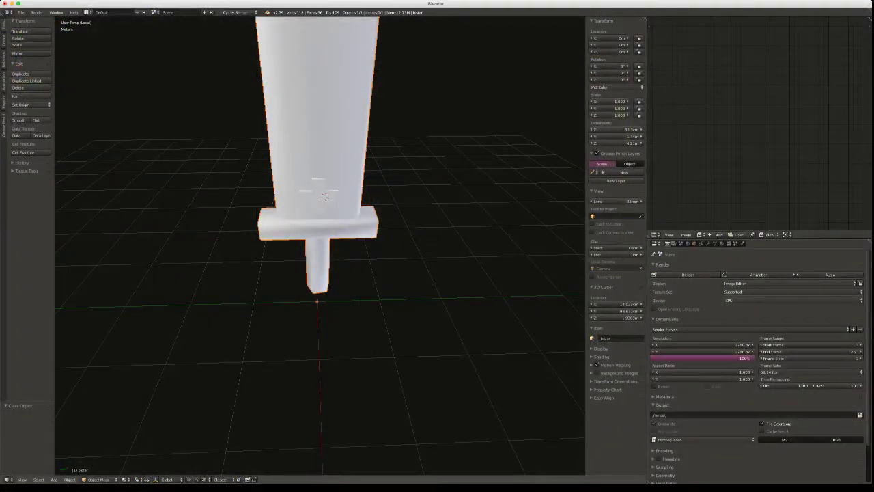
key(KP_1)
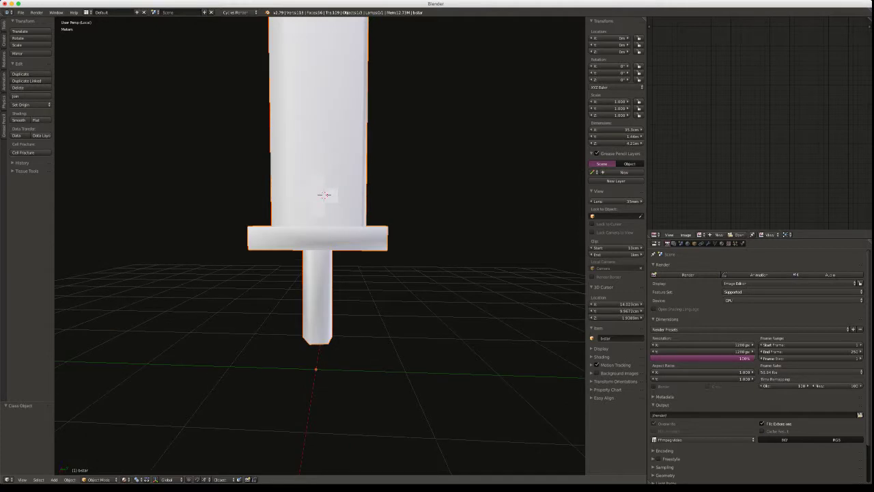
key(shift+c)
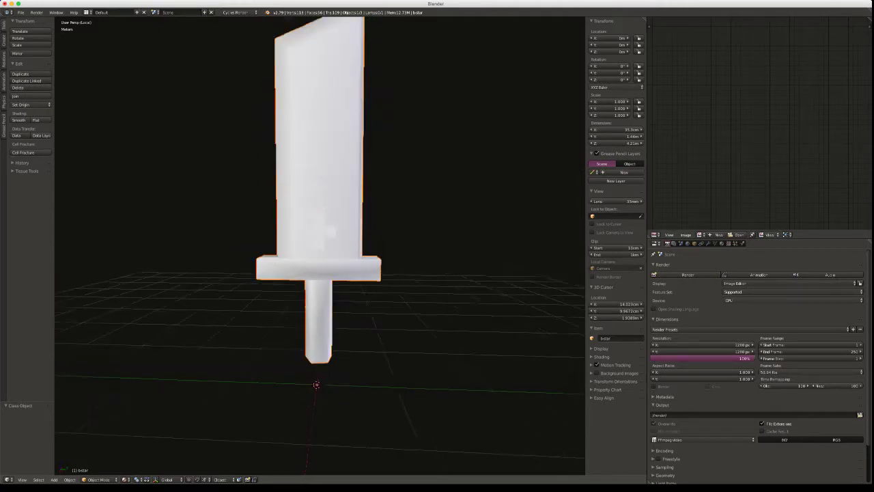
key(shift+a)
mouse_move(280, 330)
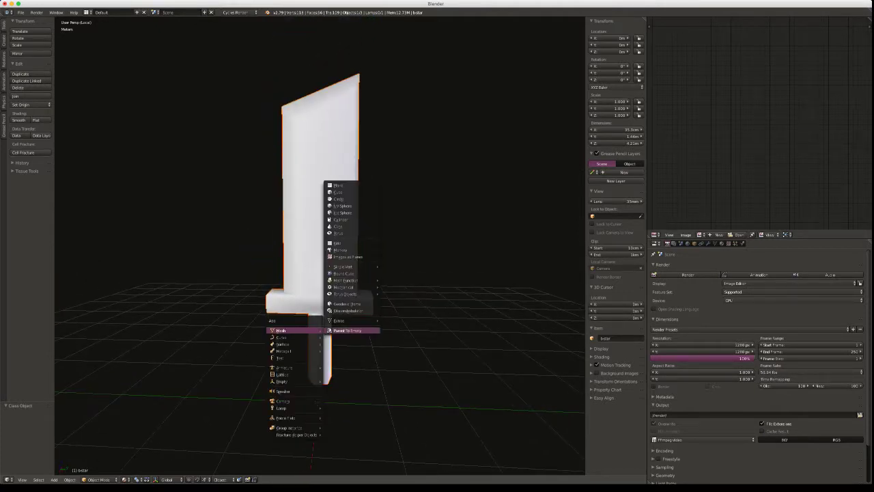
click(340, 219)
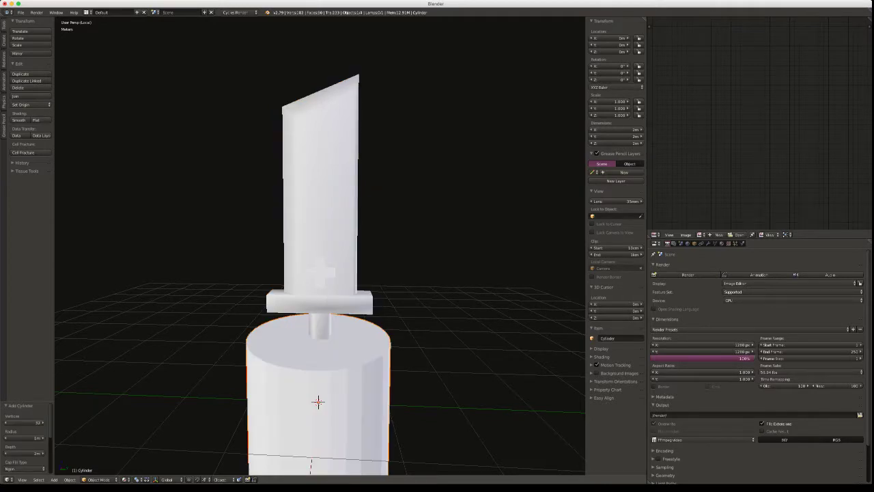
Give the cylinder 5 vertices, a 37 cm radius, a 15 cm depth and a cap fill of Nothing
key(F6)
click(416, 237)
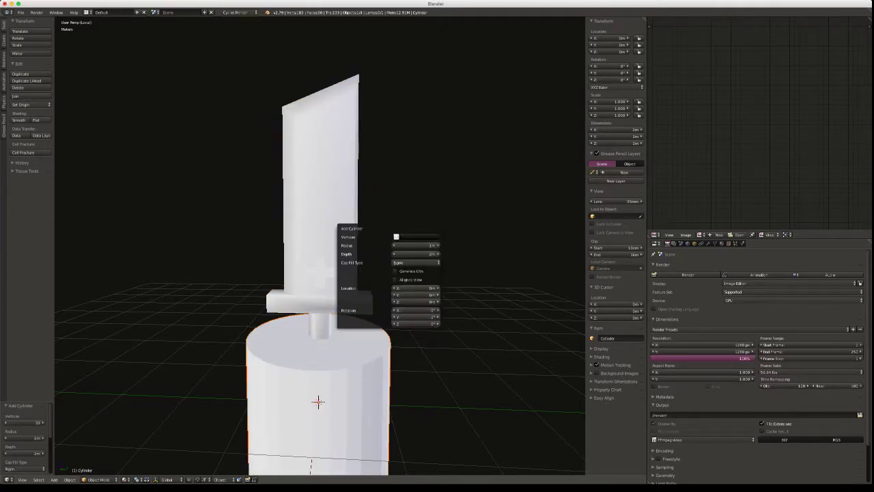
text(5)
key(Tab)
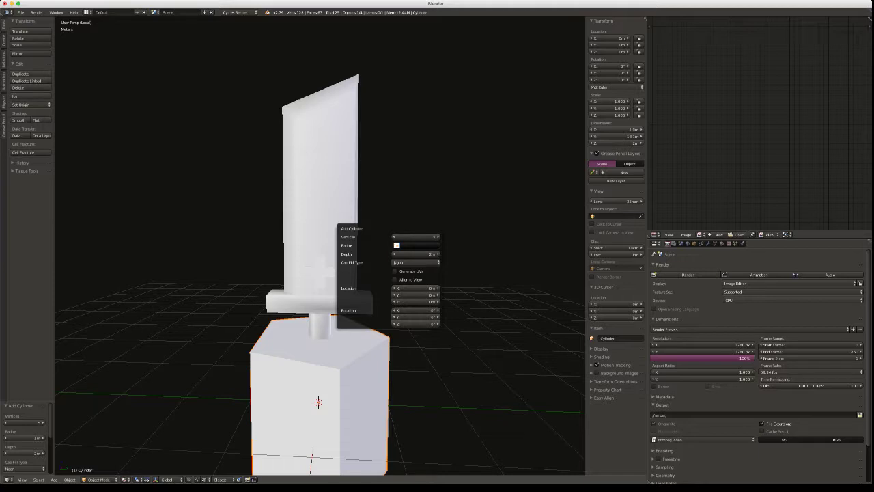
key(Return)
drag(416, 245, 379, 253)
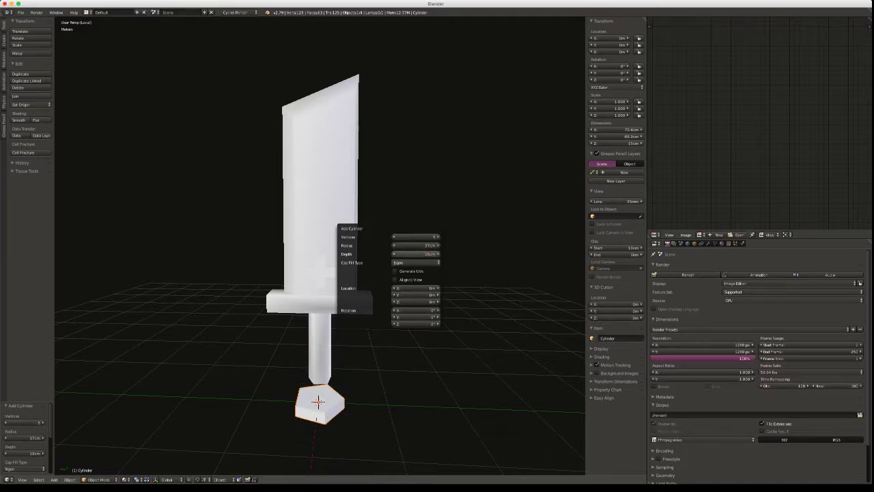
click(415, 262)
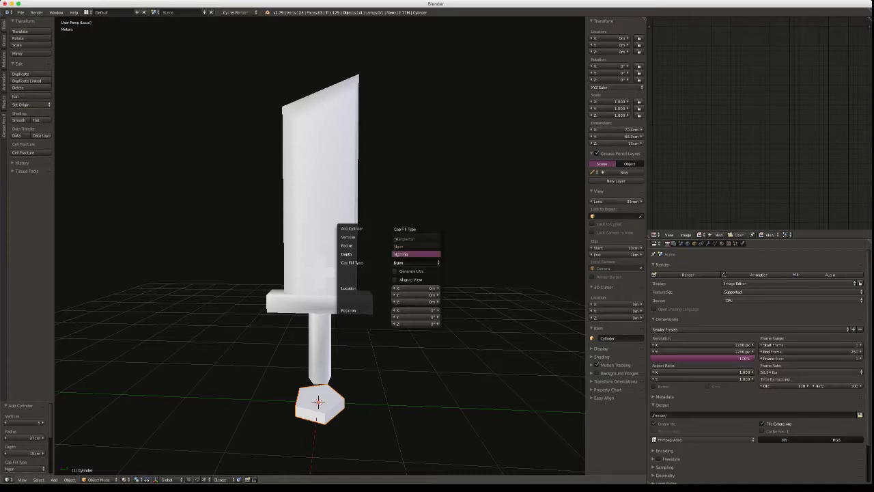
click(416, 252)
middle_drag(320, 272, 315, 255)
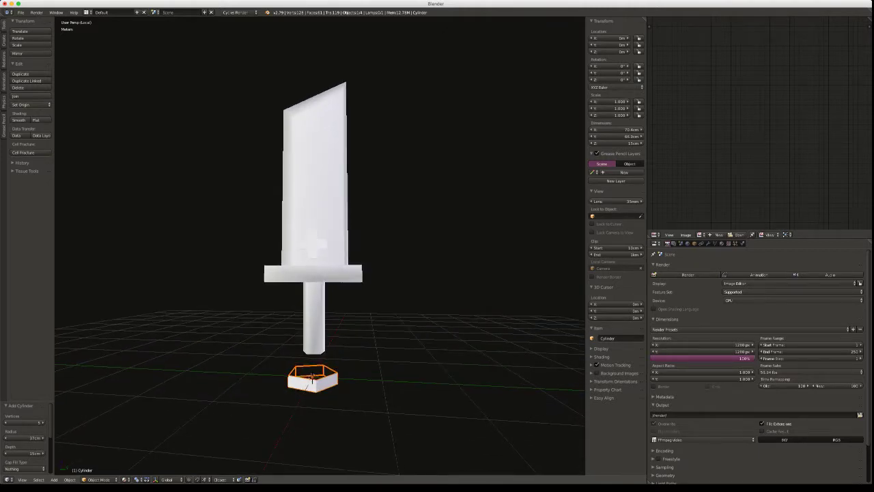
Raise the five-sided ring about 1.28 m along Z to just below the guard and rotate it about 24.4° around the grip
key(g)
key(z)
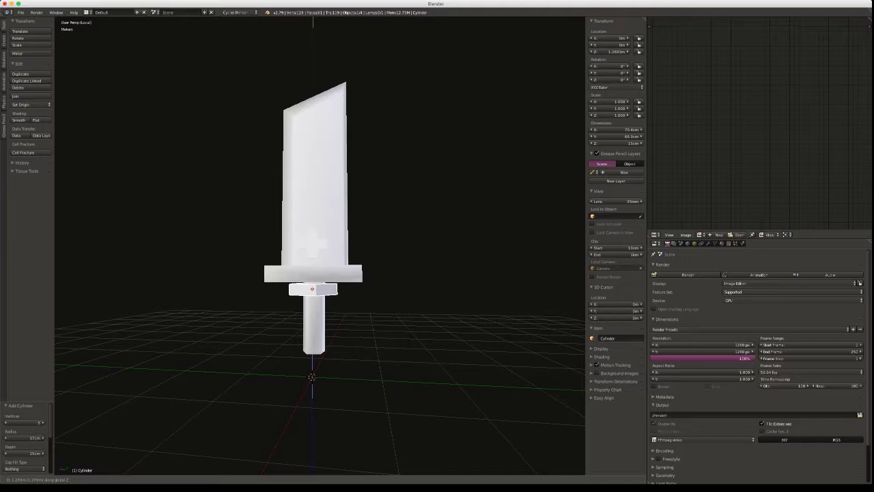
key(Return)
middle_drag(313, 245, 292, 124)
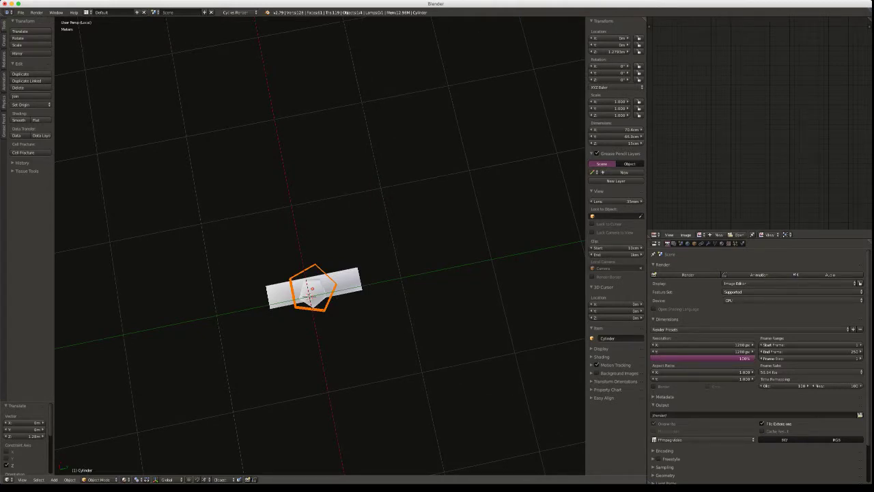
key(r)
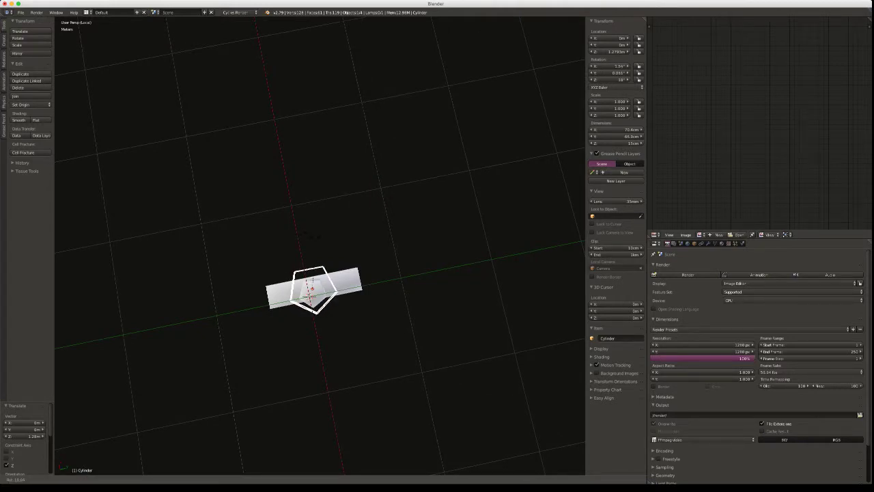
click(319, 240)
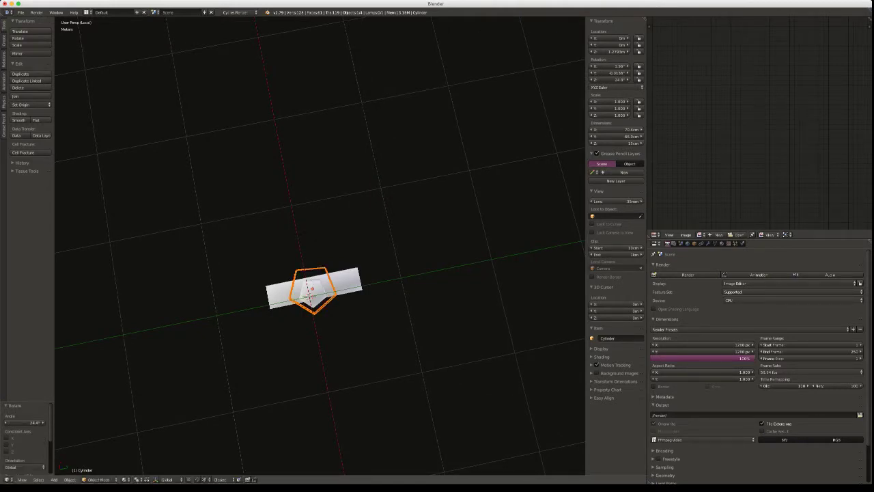
Add a new material to the ring and set its diffuse colour to red
middle_drag(320, 240, 349, 314)
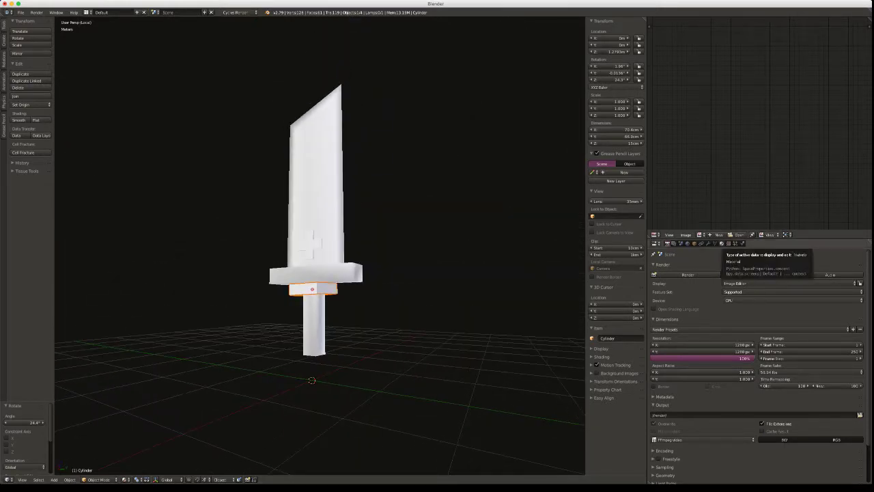
click(722, 243)
click(727, 288)
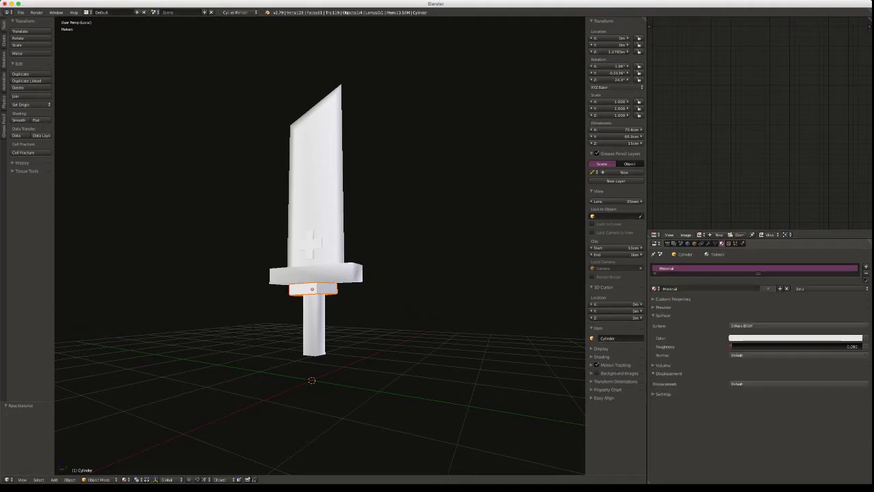
click(829, 338)
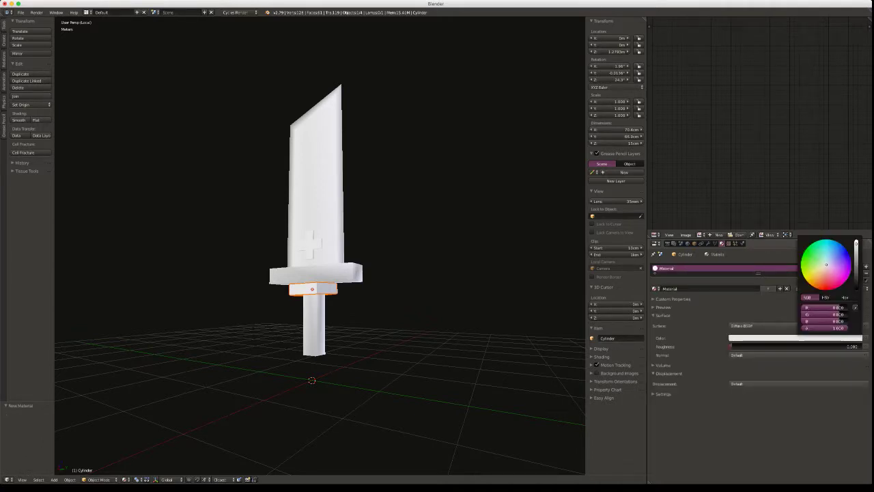
click(829, 282)
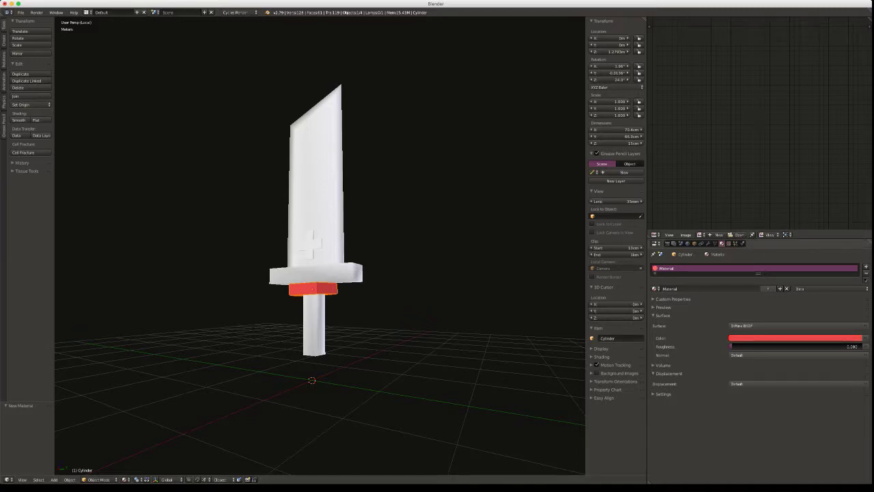
Rename the ring's material as wrap_mtl
double_click(683, 289)
text(wra)
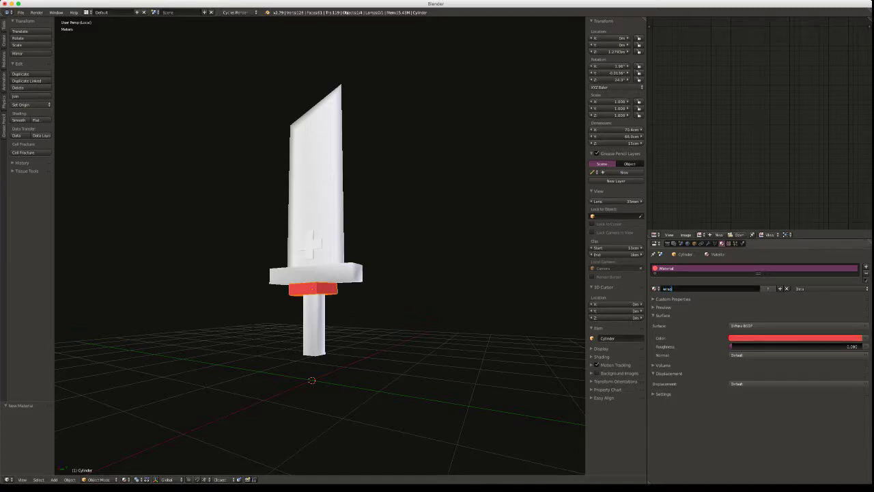
text(p_mtl)
key(Return)
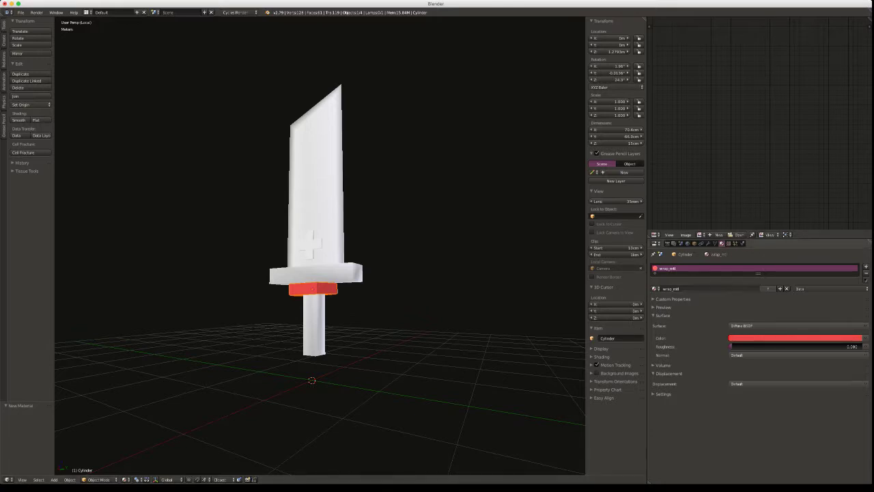
Add a Shrinkwrap modifier to the red ring with the sword object as its target
middle_drag(314, 273, 357, 279)
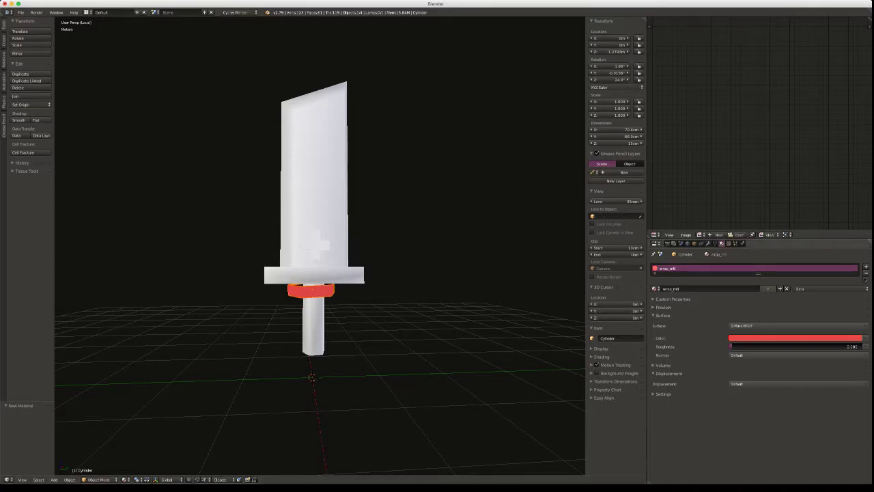
click(708, 243)
click(683, 266)
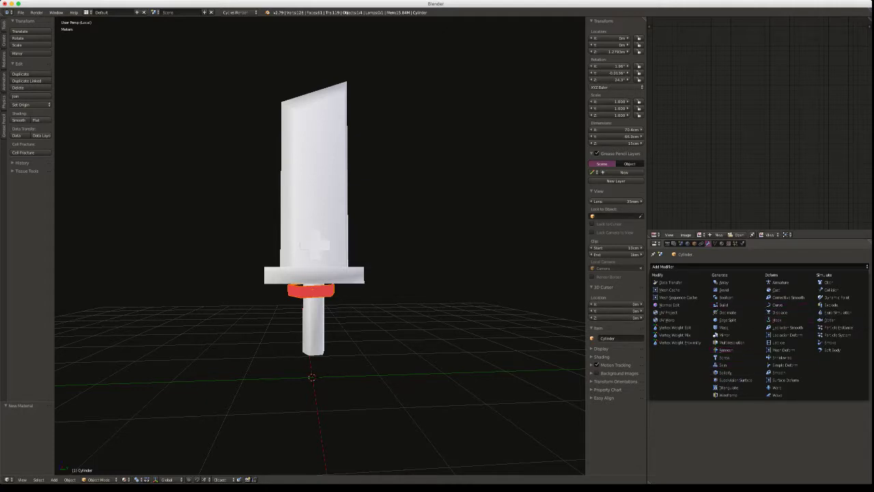
click(777, 358)
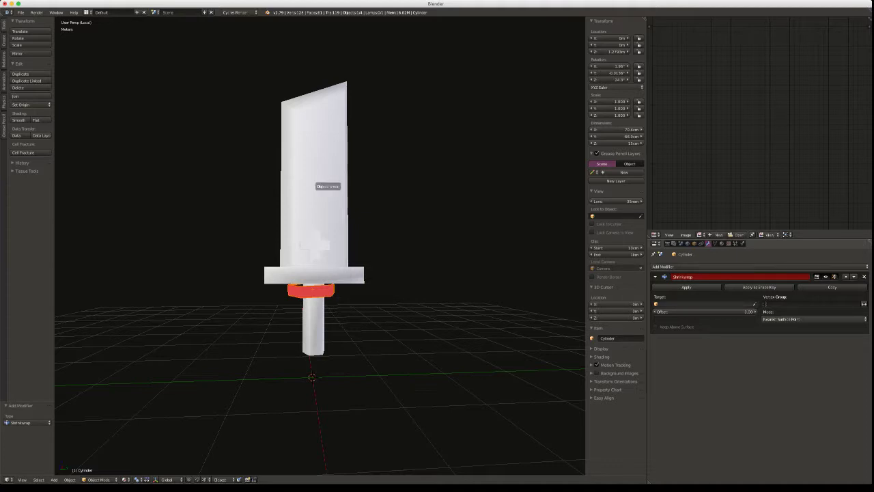
click(328, 186)
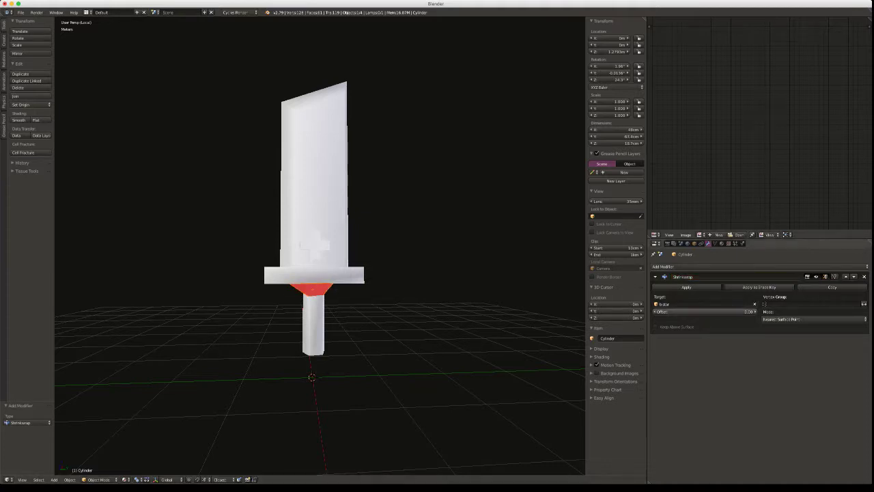
Set the Shrinkwrap mode to Project, enabling the Negative direction and disabling the Positive one
click(812, 319)
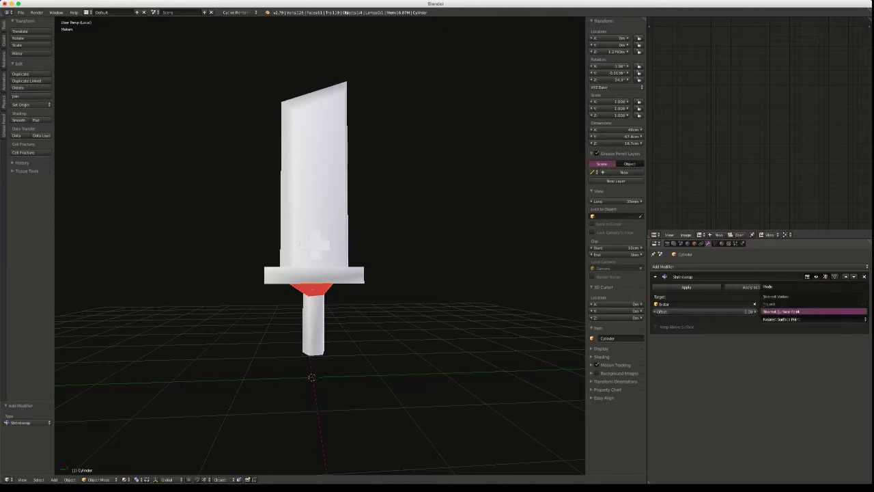
click(799, 308)
middle_drag(315, 244, 320, 245)
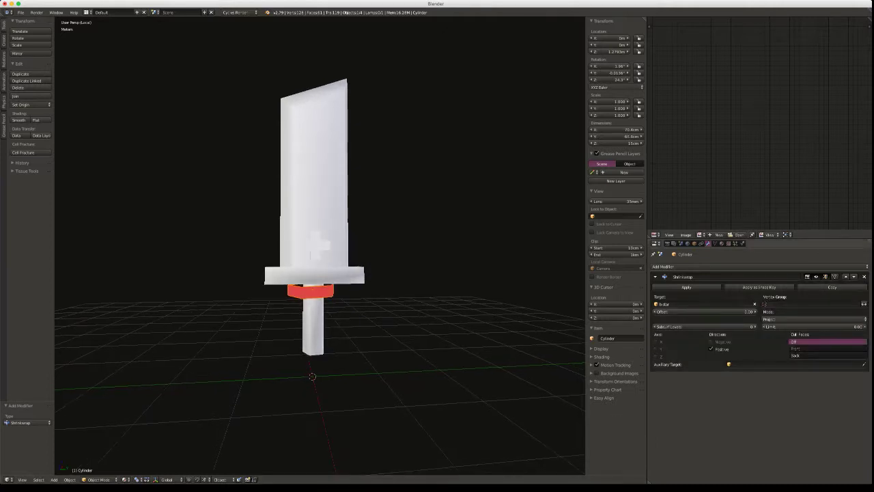
click(711, 342)
click(711, 349)
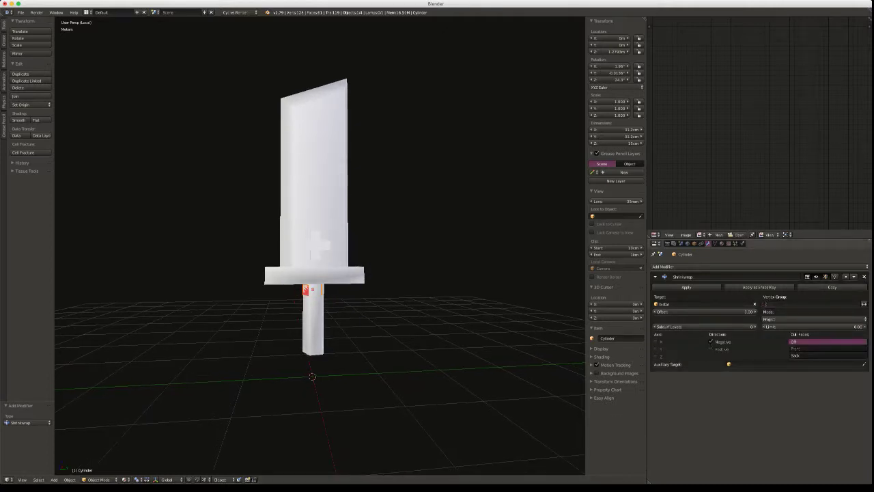
Set the Shrinkwrap offset to 0.02 so the ring sits slightly outside the grip
middle_drag(313, 381, 325, 464)
scroll(314, 380, up, 5)
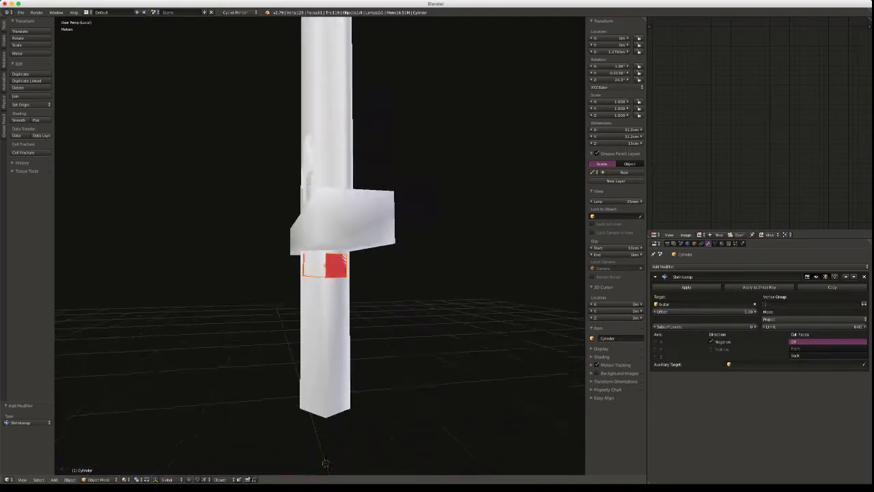
scroll(325, 464, left, 10)
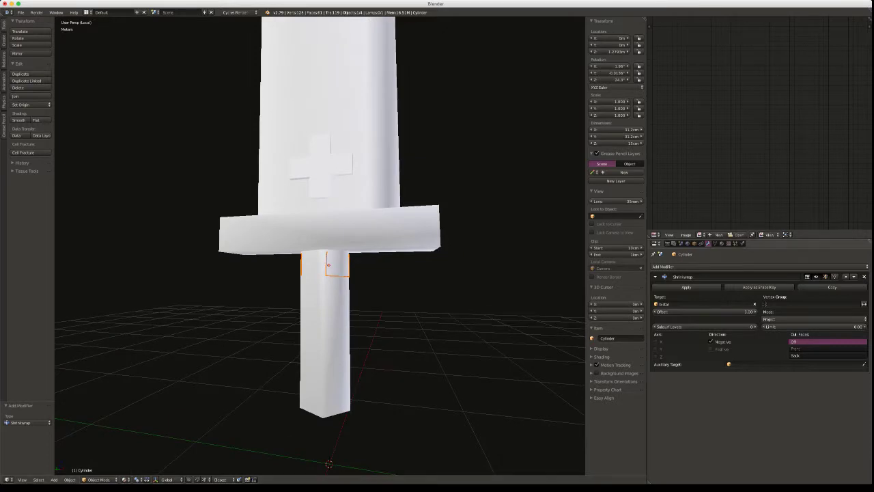
drag(703, 311, 717, 311)
mouse_move(321, 273)
middle_down()
mouse_move(368, 273)
mouse_move(334, 283)
mouse_move(321, 280)
mouse_move(423, 271)
middle_up()
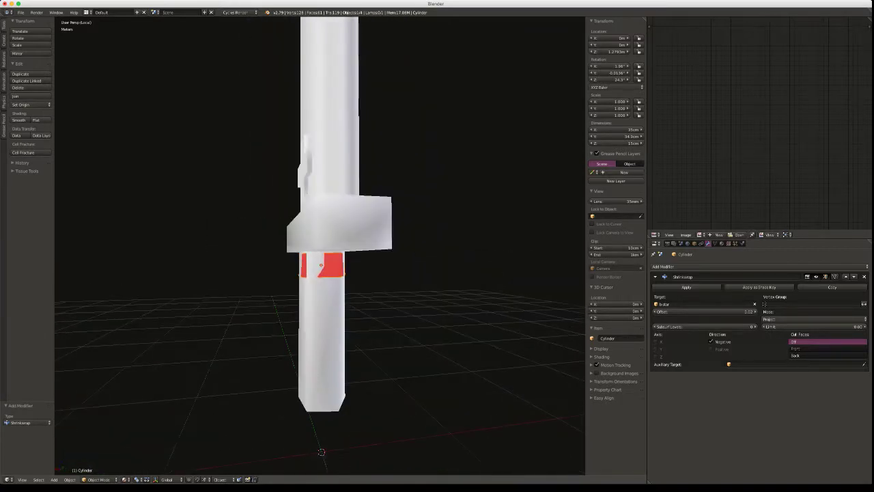
Edit the ring's mesh and add a single centred loop cut around its mid-height
key(Tab)
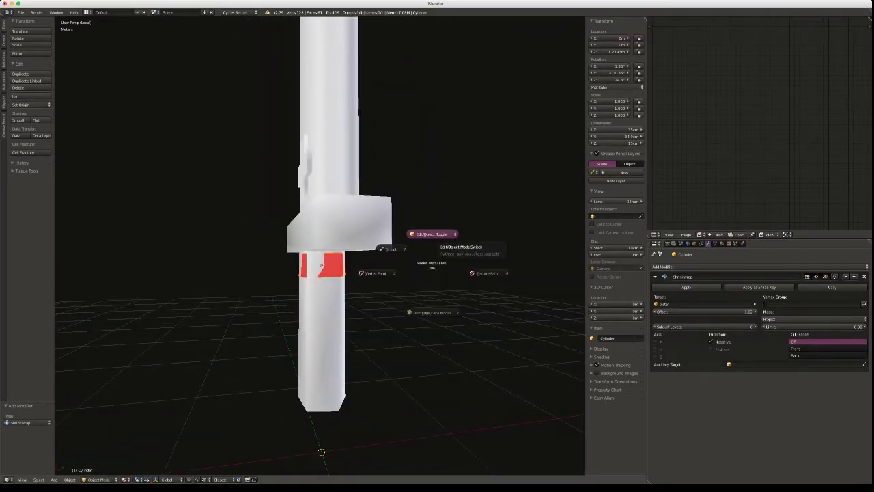
click(434, 238)
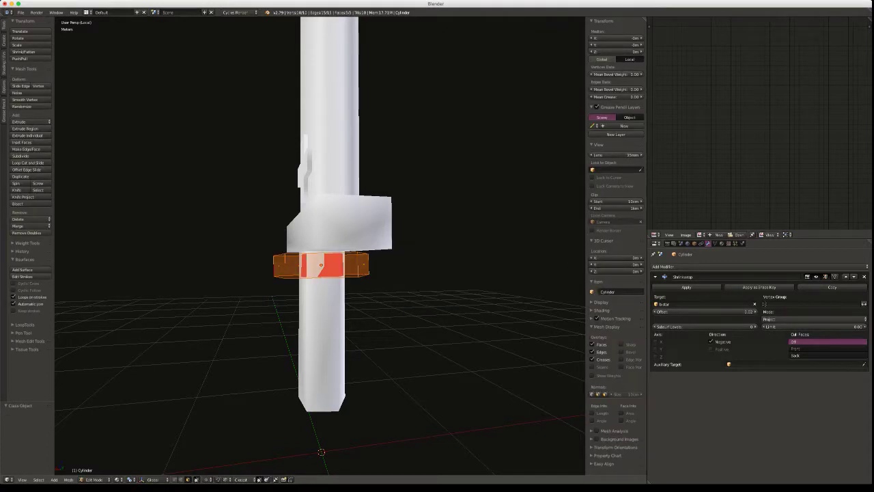
key(ctrl+r)
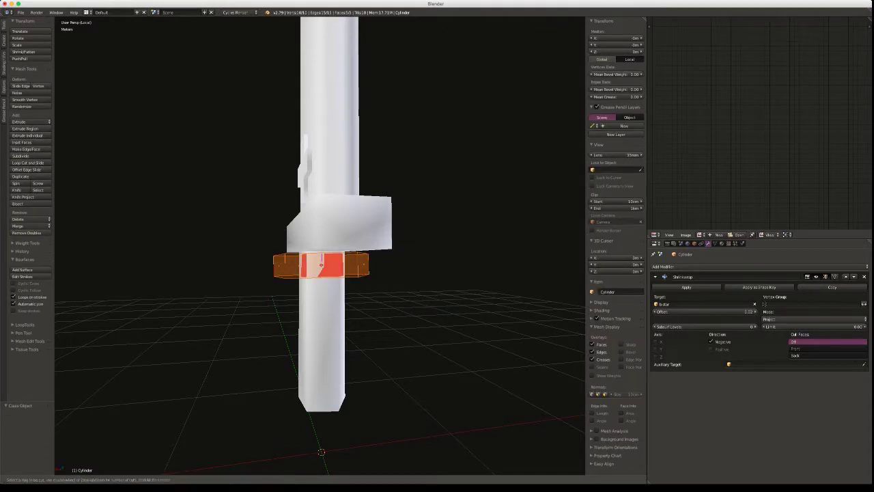
click(322, 264)
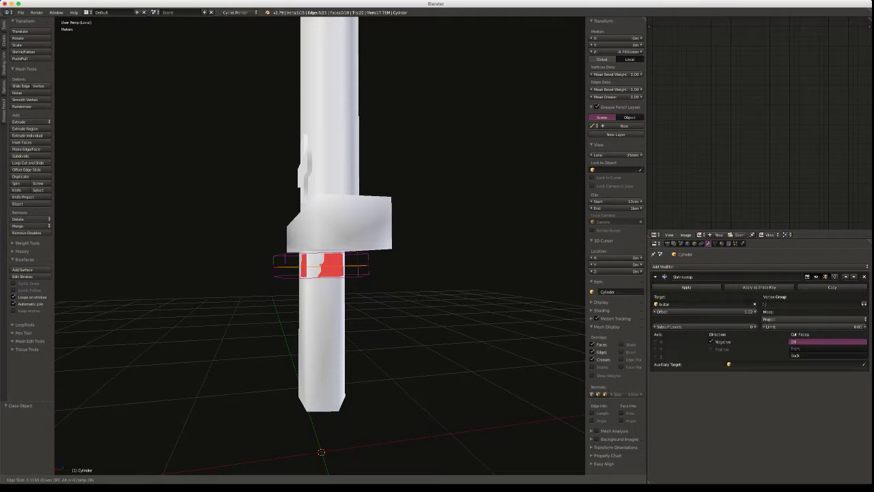
key(Escape)
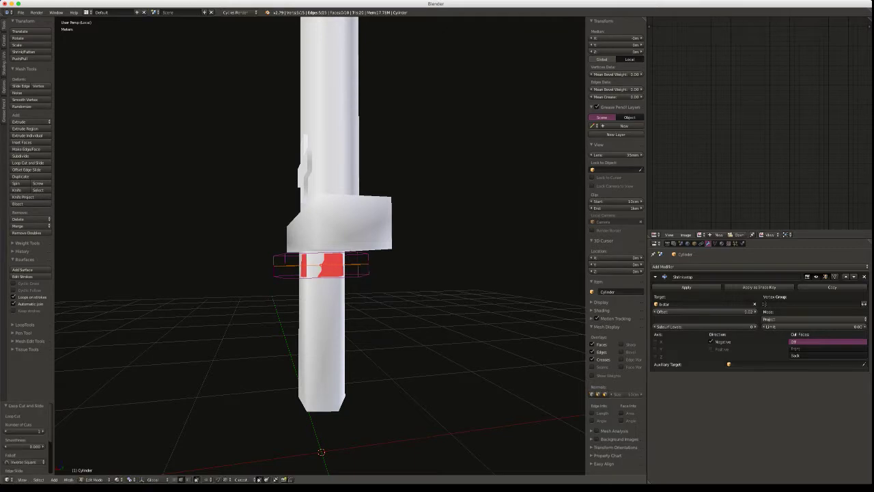
Move two of the ring's vertical corner edges horizontally, with Z locked, so the projected wrap covers the grip's corners
middle_drag(410, 307, 532, 265)
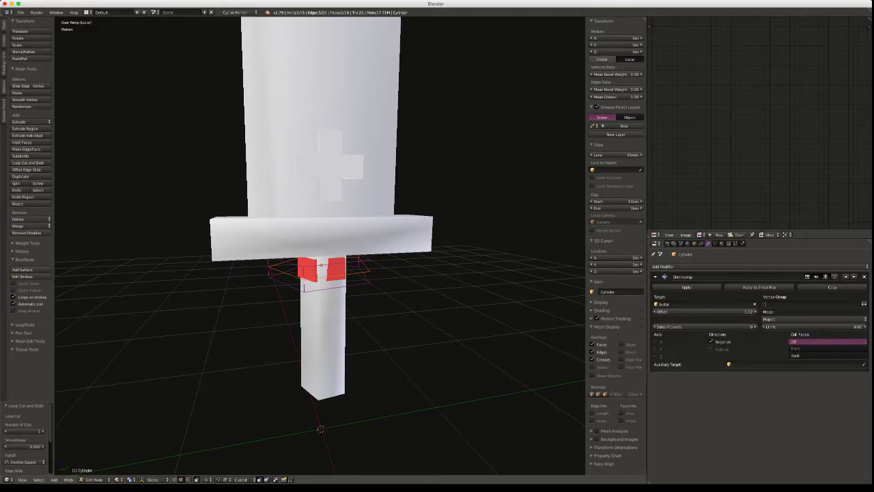
key(g)
key(shift+z)
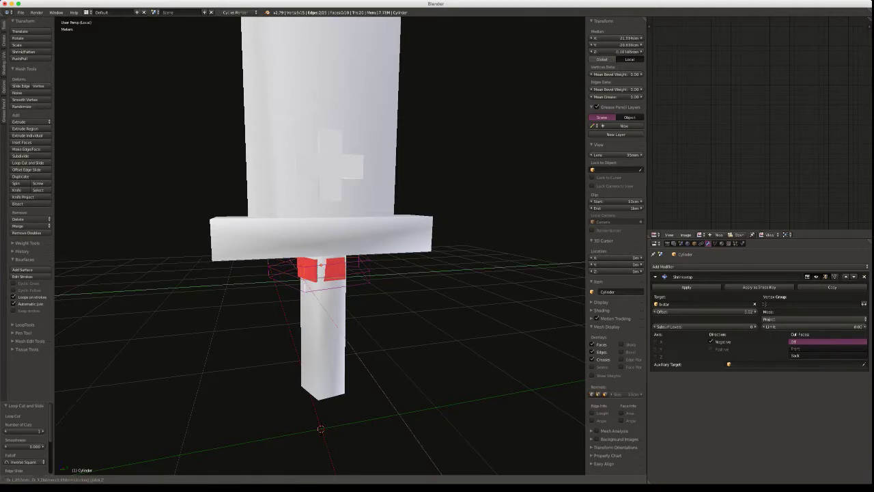
click(305, 282)
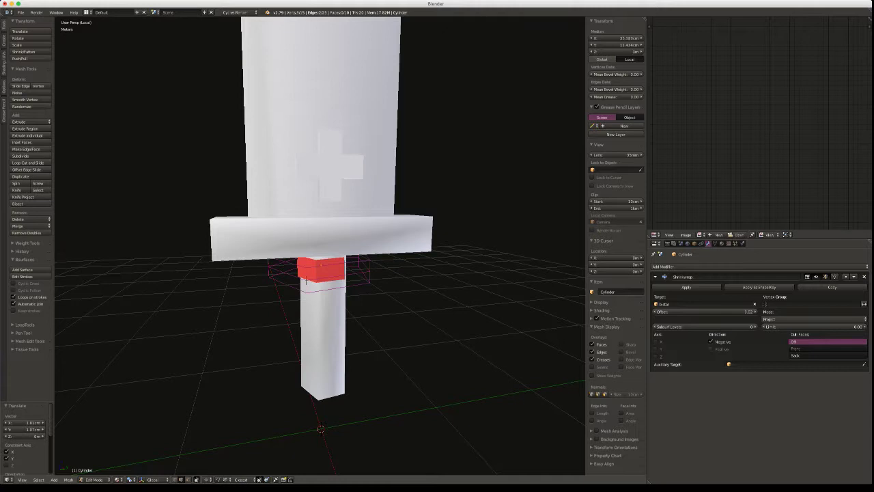
key(g)
key(y)
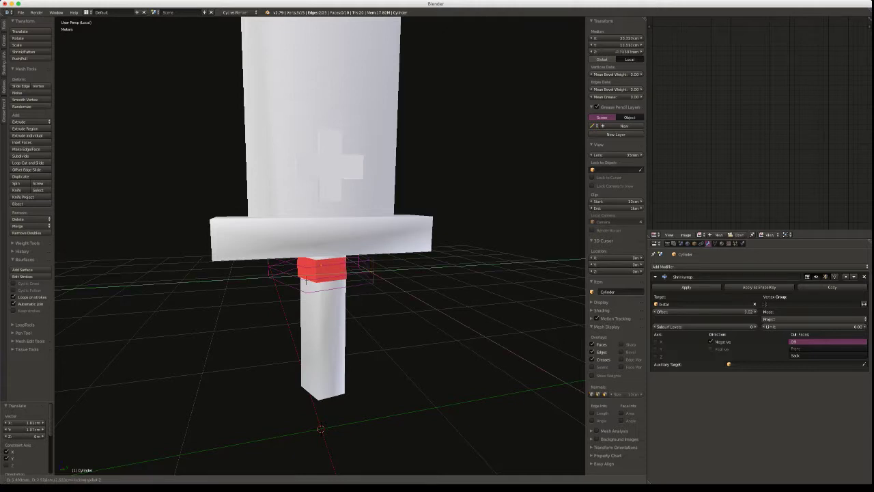
click(376, 273)
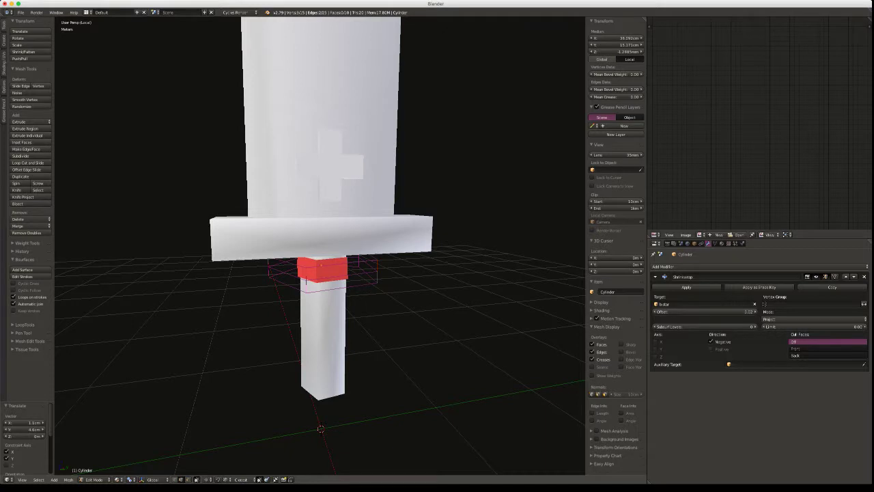
Select another vertical corner edge of the ring and shift it horizontally about 0.3 cm in X and 1.8 cm in Y to close the gap
middle_drag(382, 273, 358, 271)
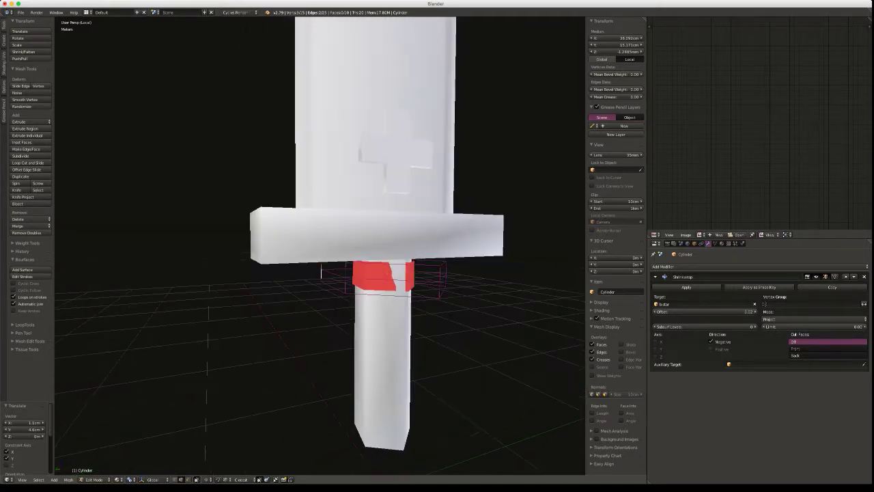
alt+right_click(440, 279)
key(g)
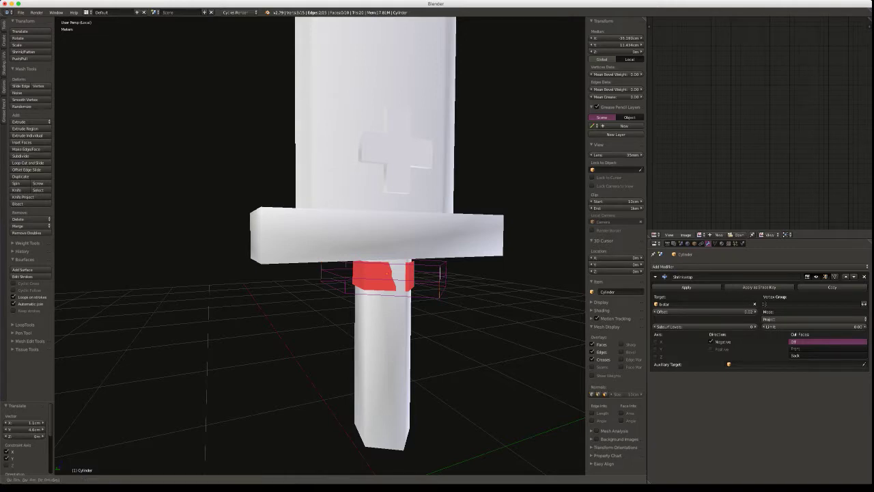
key(shift+z)
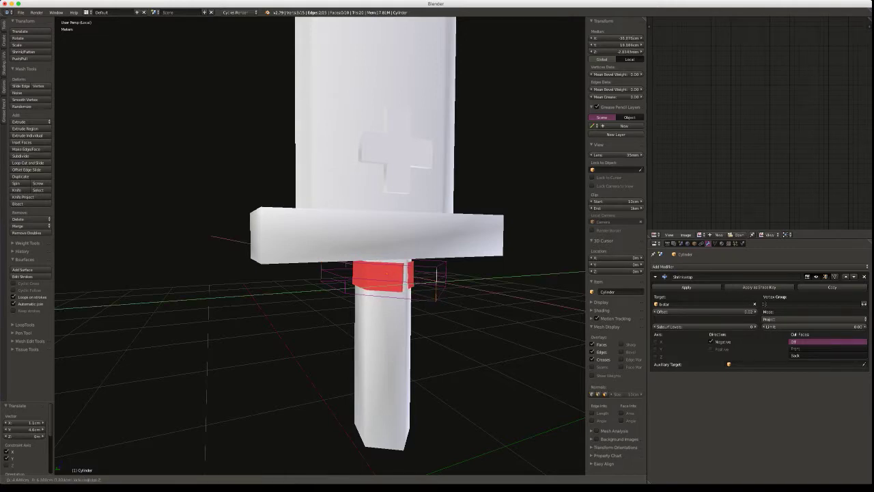
click(438, 291)
middle_drag(438, 290, 415, 277)
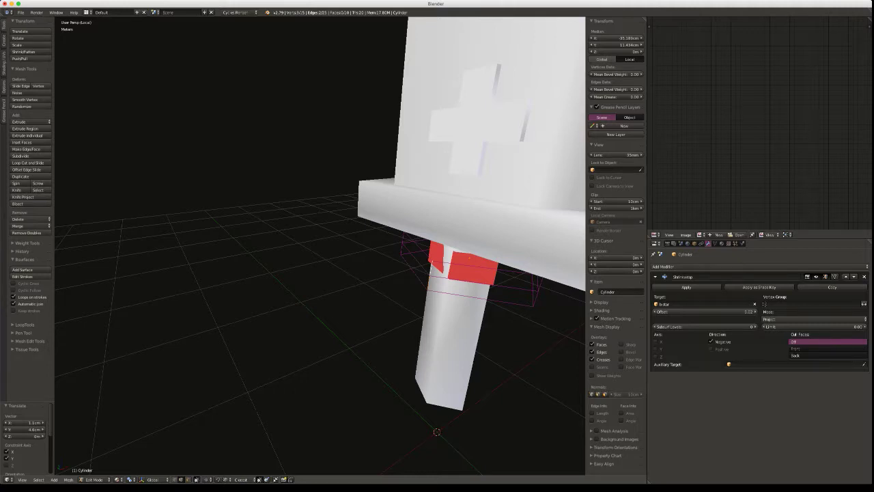
key(g)
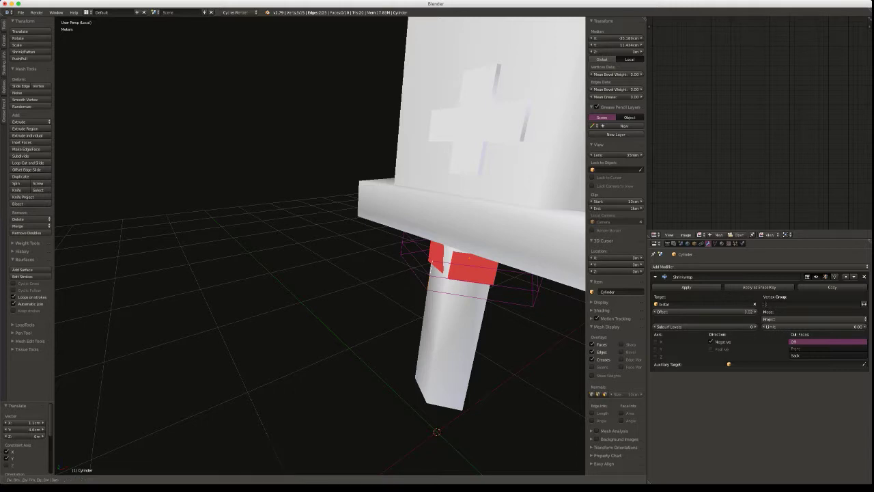
key(shift+z)
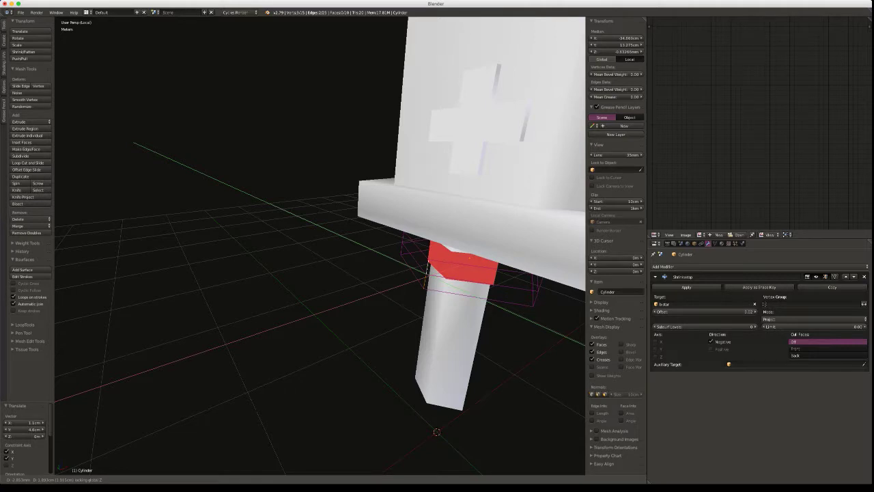
key(Return)
middle_drag(424, 286, 302, 459)
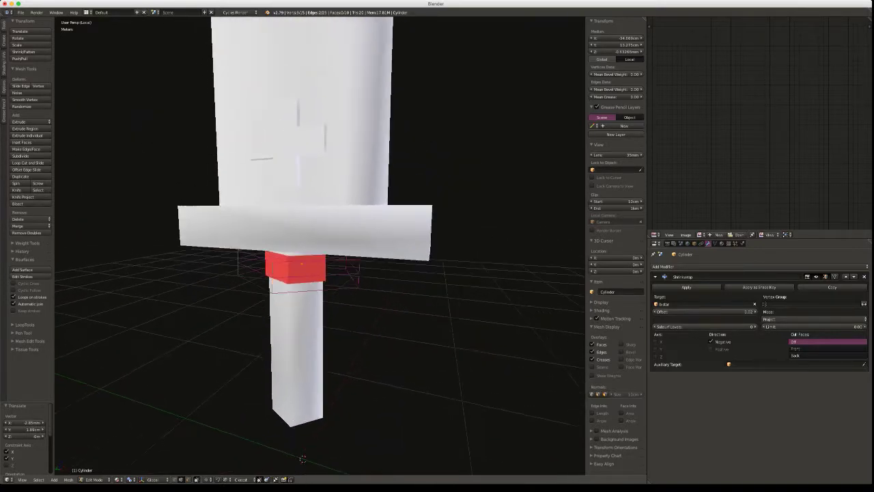
Mark the selected vertical corner edge as a seam and unwrap the entire ring
middle_drag(300, 273, 276, 264)
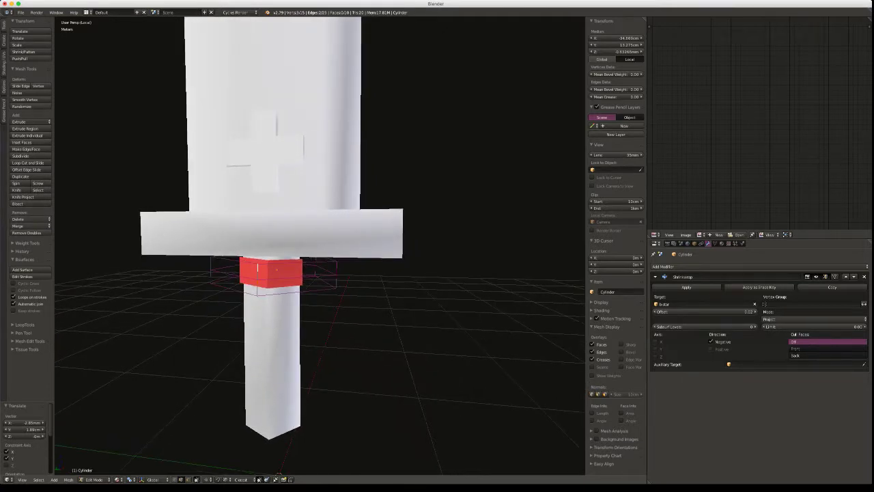
key(ctrl+e)
click(259, 292)
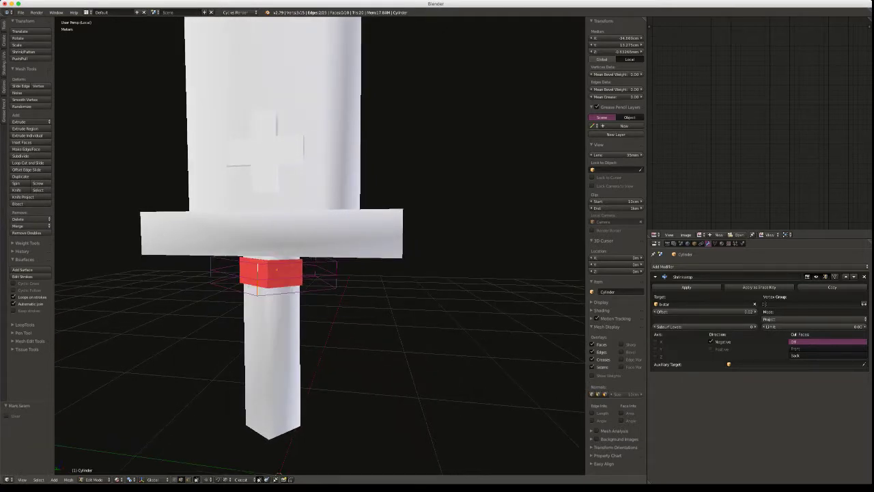
key(ctrl+l)
key(u)
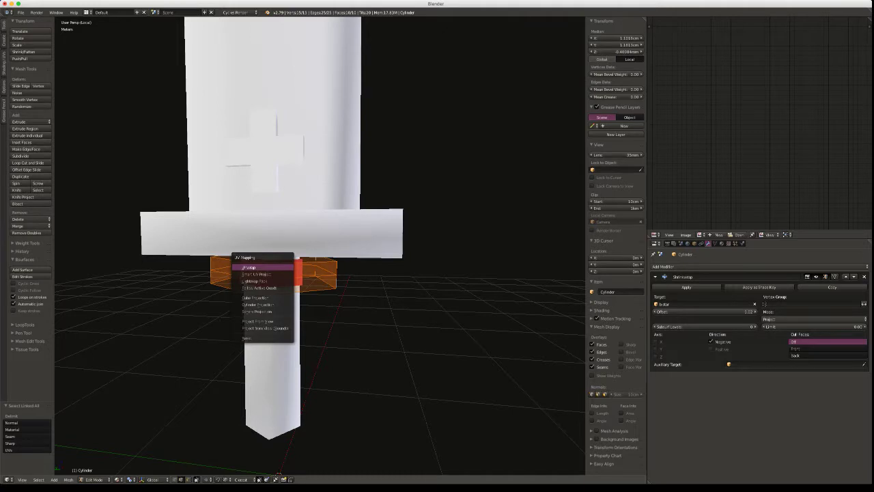
key(Return)
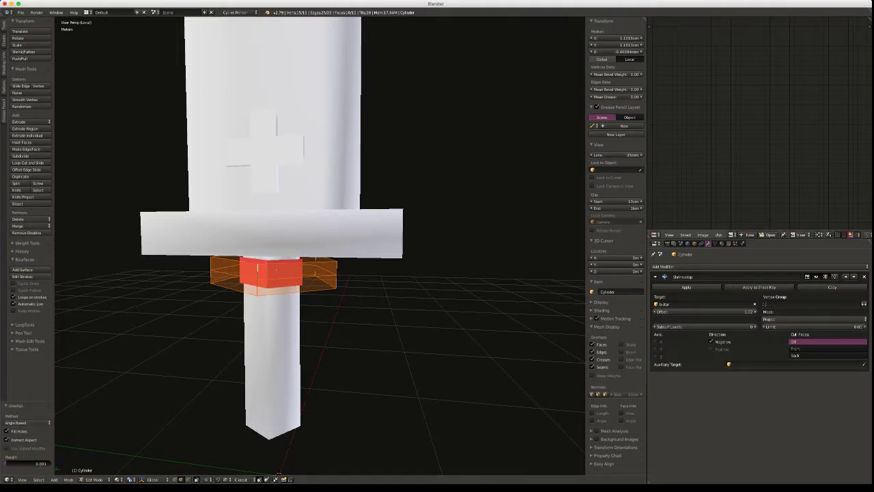
Inspect the ring's unwrapped UV strip in a maximized UV editor and try moving and scaling it
key(ctrl+space)
scroll(238, 317, down, 4)
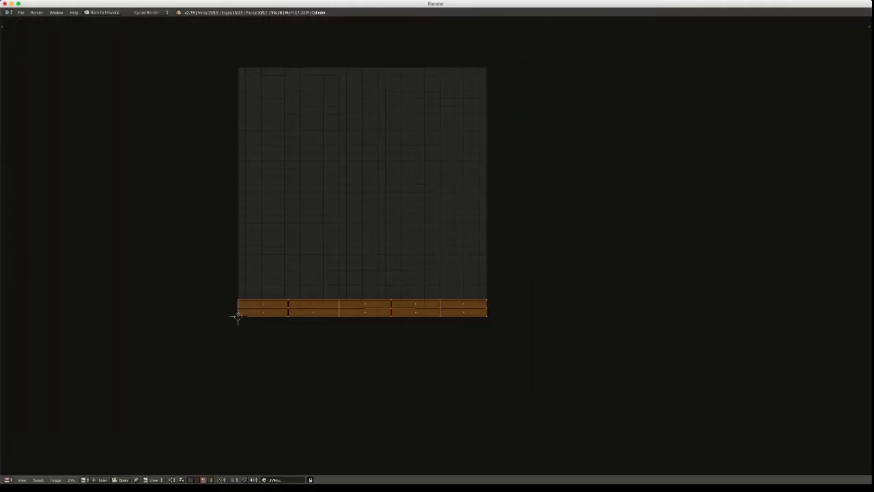
middle_drag(237, 316, 287, 306)
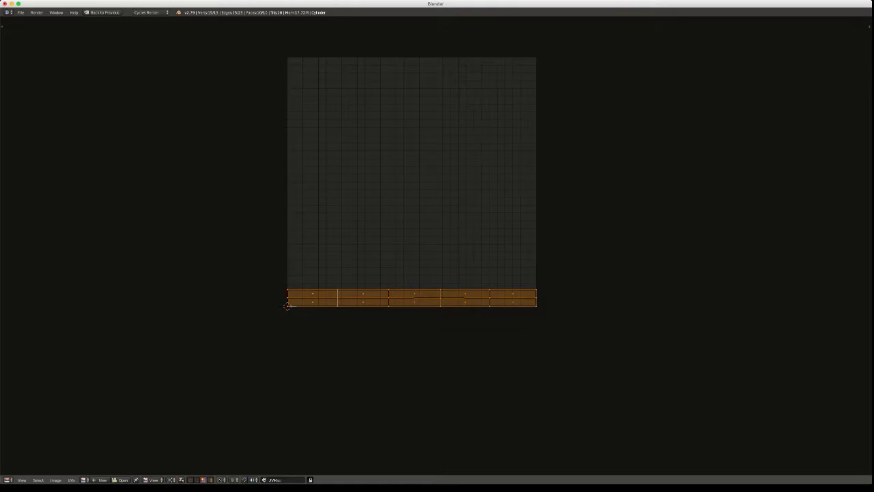
key(g)
key(Return)
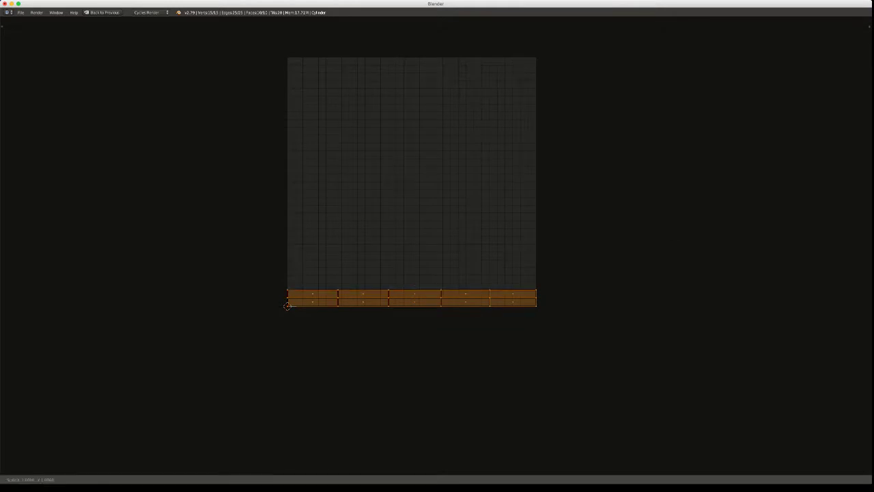
key(s)
key(Escape)
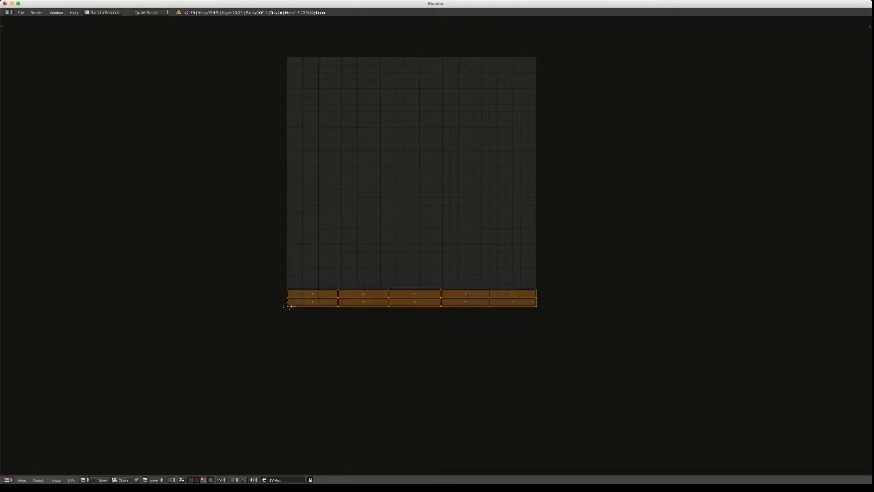
key(s)
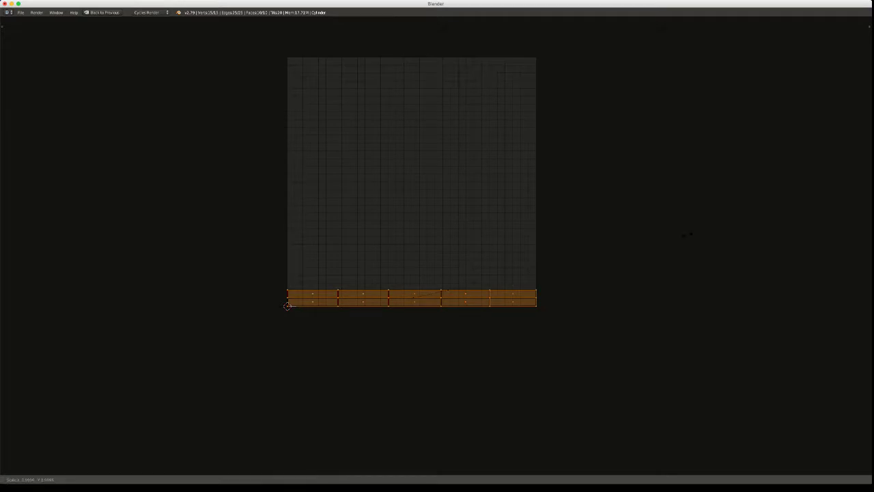
key(y)
key(Escape)
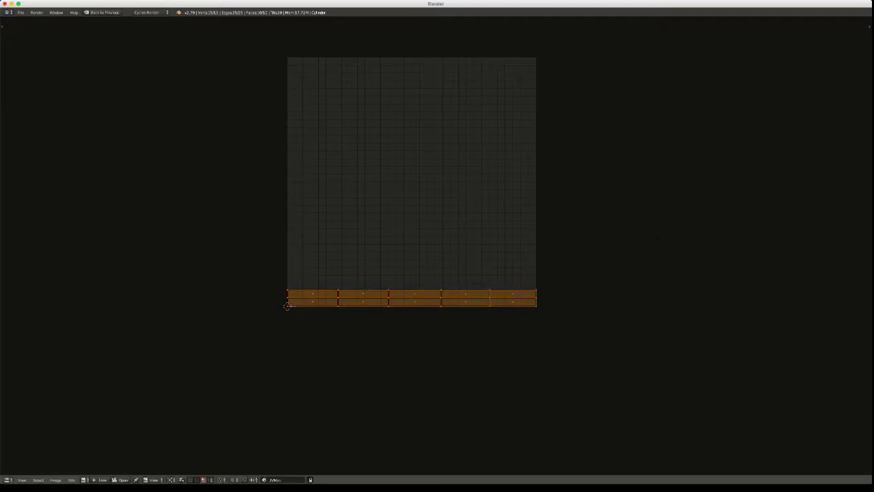
key(s)
key(x)
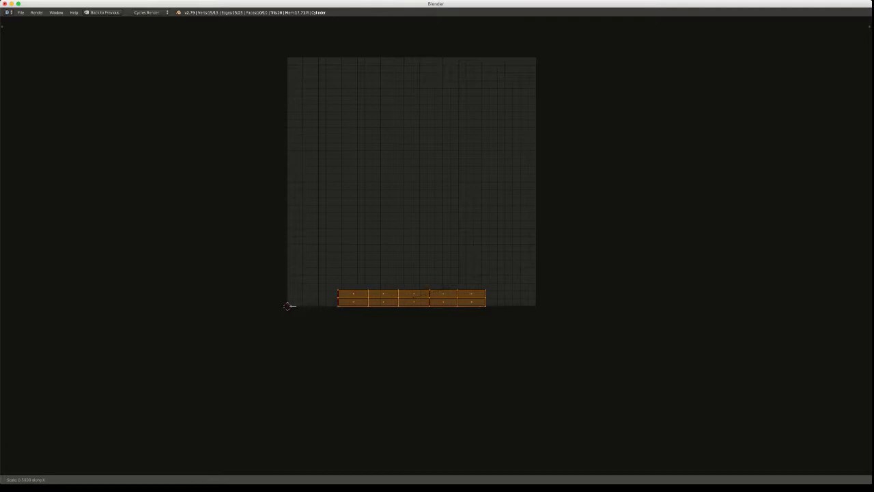
key(Escape)
Scale the ring's UV strip to about half size, place it in the UV square's lower-right corner, and restore the full workspace layout
key(s)
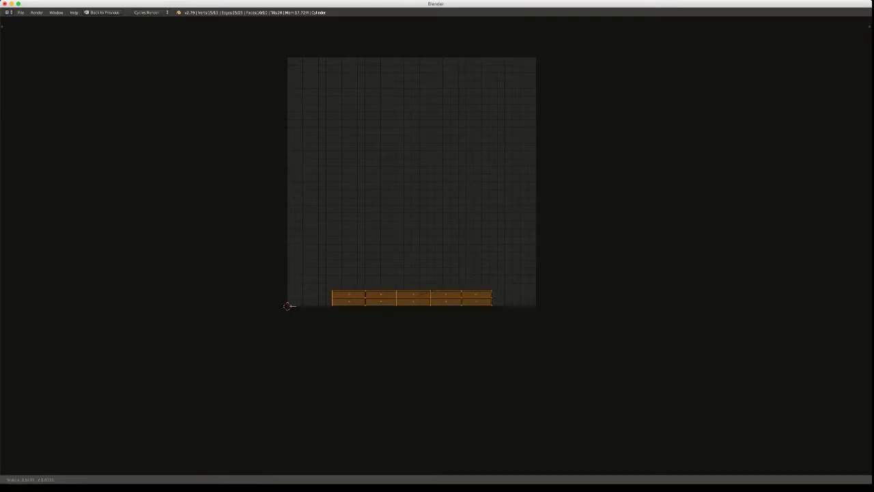
key(Return)
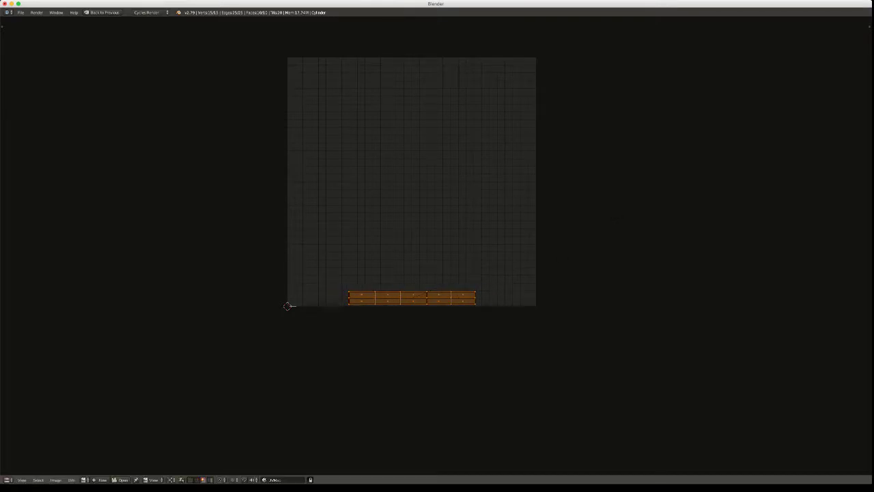
key(g)
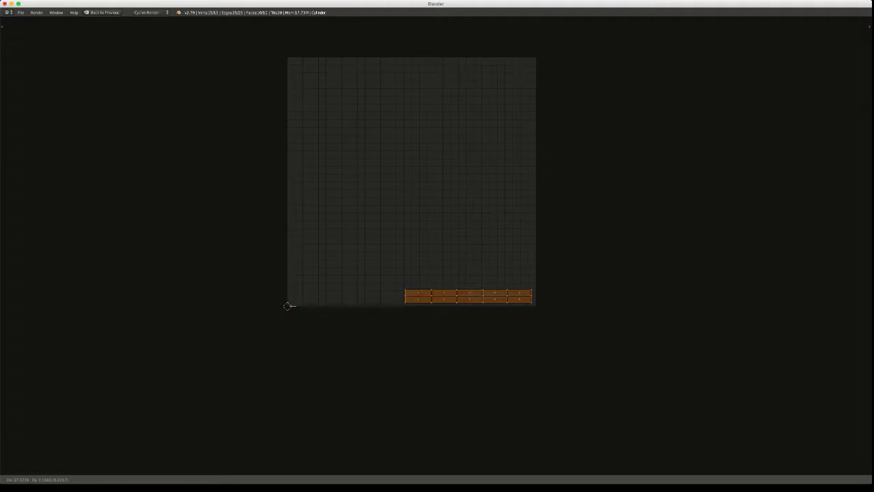
key(Return)
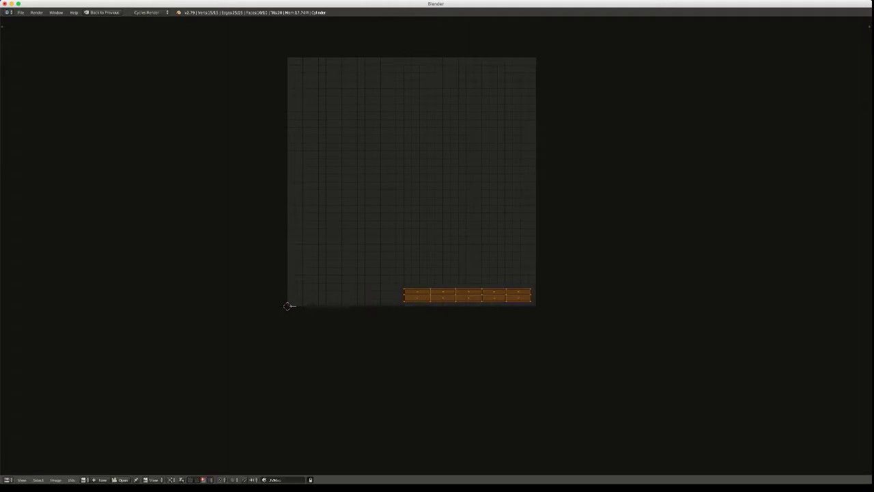
key(ctrl+Up)
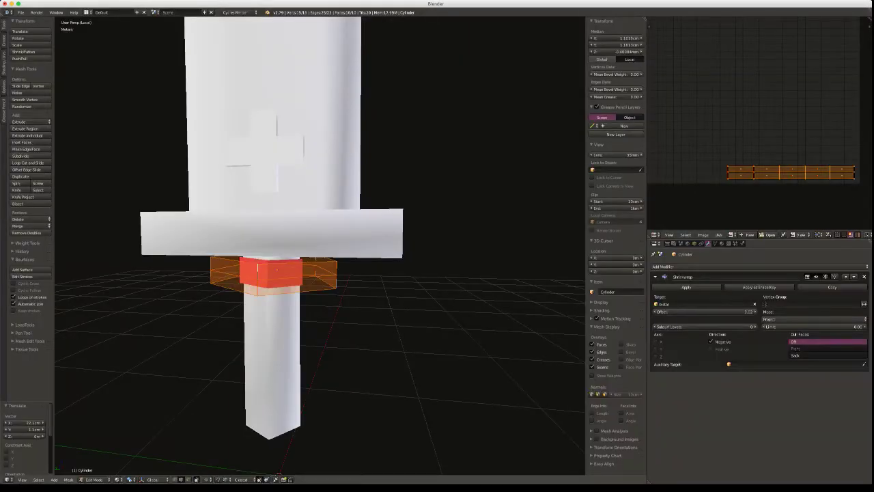
Duplicate the red wrap ring as an object and lower the copy about 12 cm along Z on the grip
key(Tab)
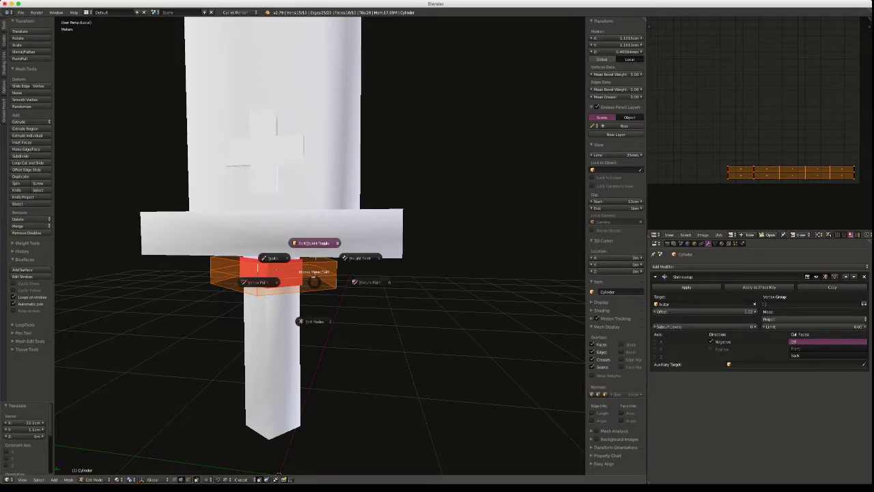
click(308, 243)
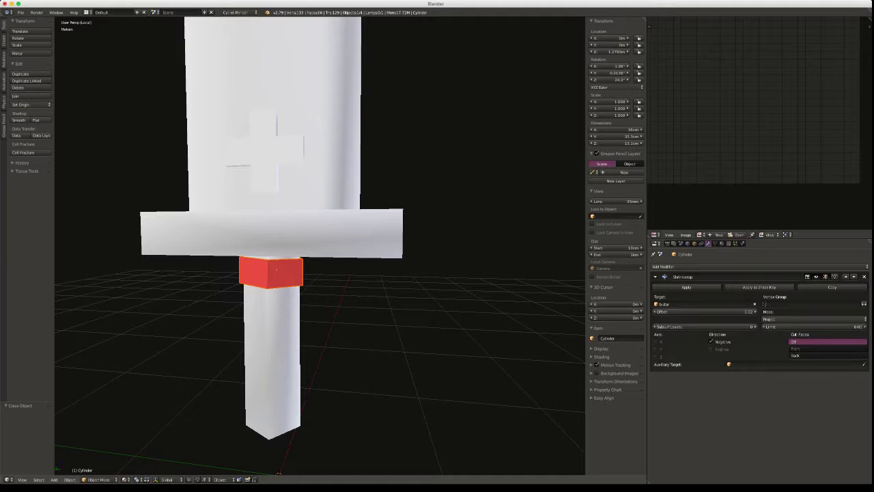
key(shift+d)
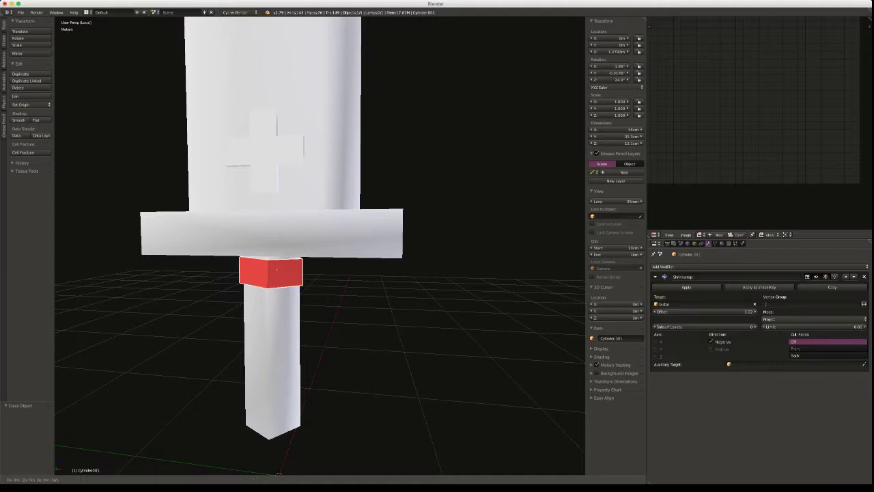
key(z)
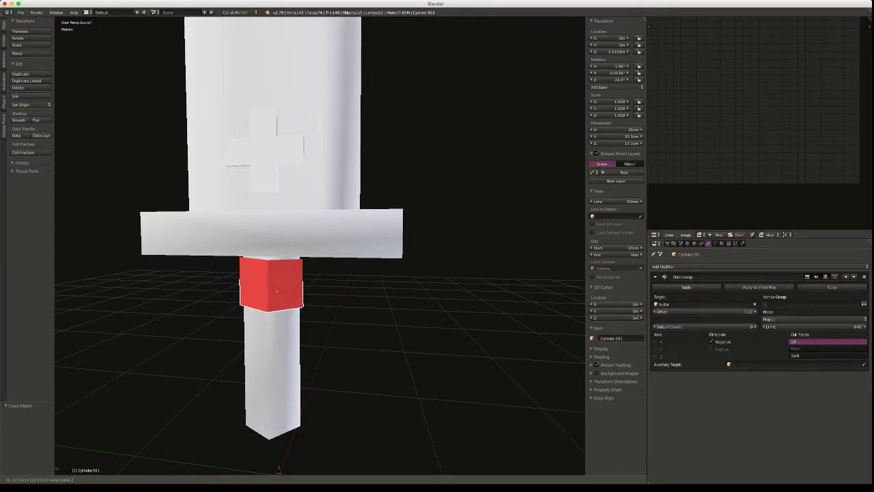
click(326, 300)
Rotate the second ring's mesh about 17° in a near-front view so its band slants around the grip
key(Tab)
click(327, 263)
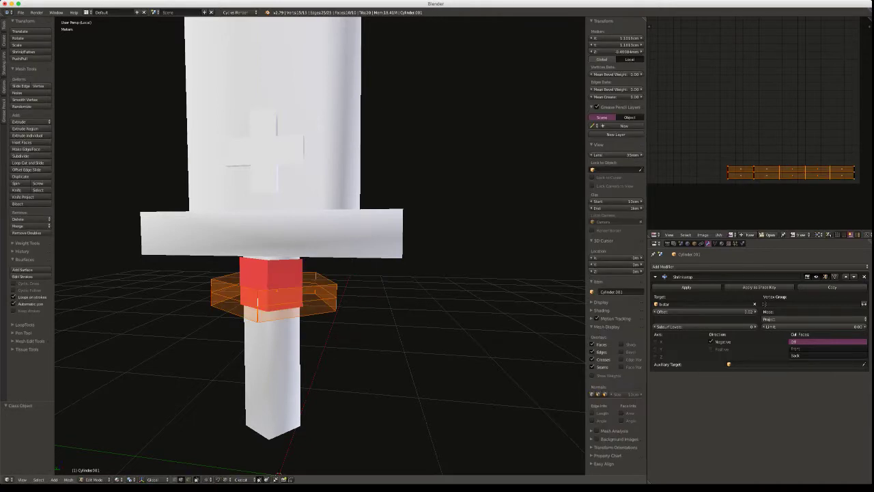
middle_drag(326, 273, 345, 265)
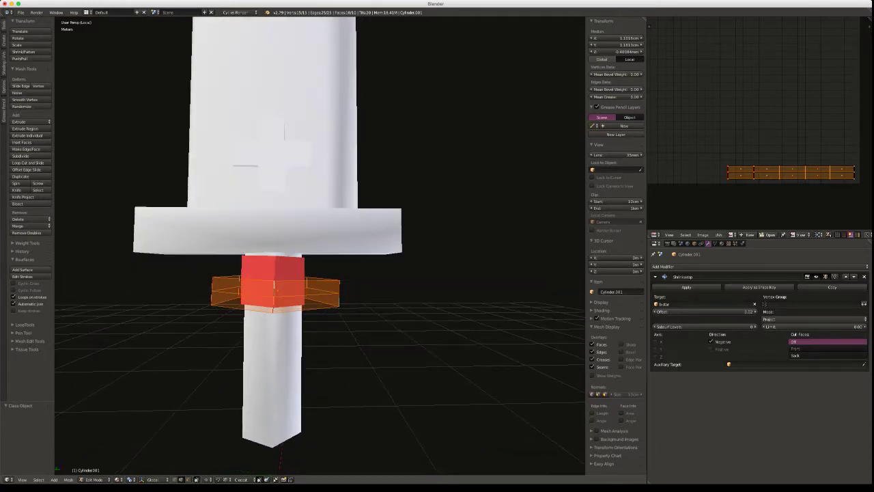
key(r)
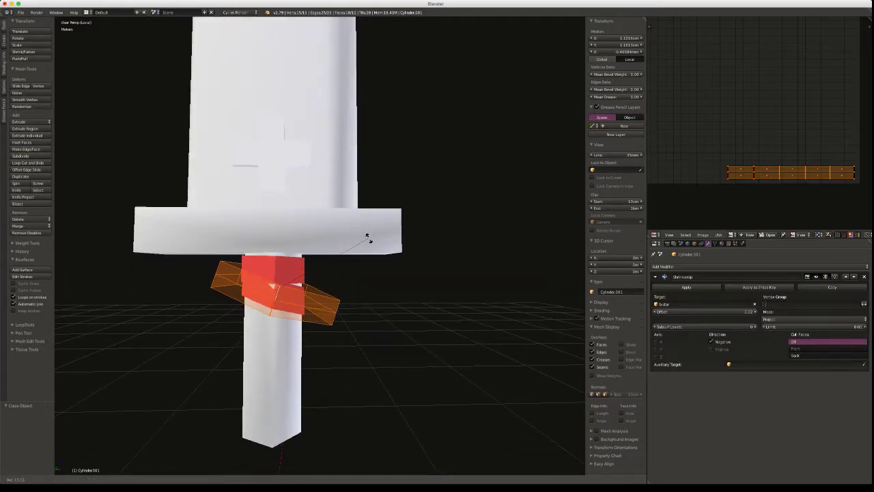
click(365, 238)
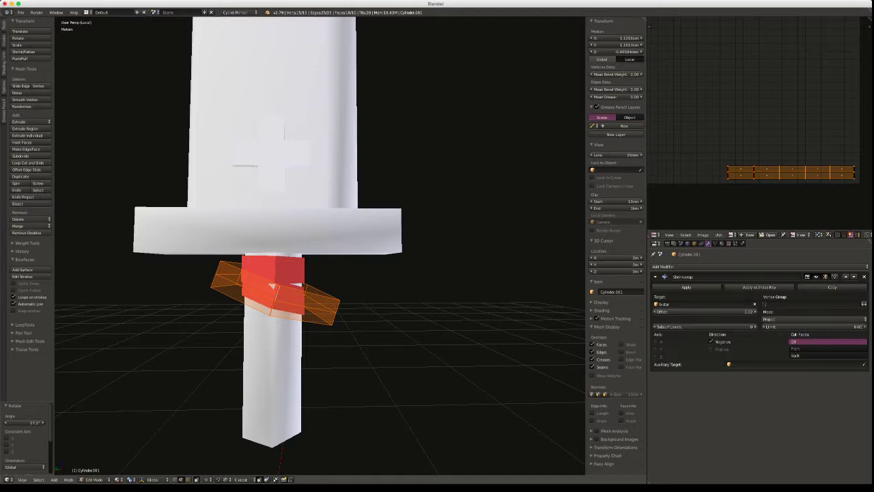
Set the upper wrap ring as the auxiliary target of the second ring's Shrinkwrap modifier
middle_drag(364, 260, 220, 274)
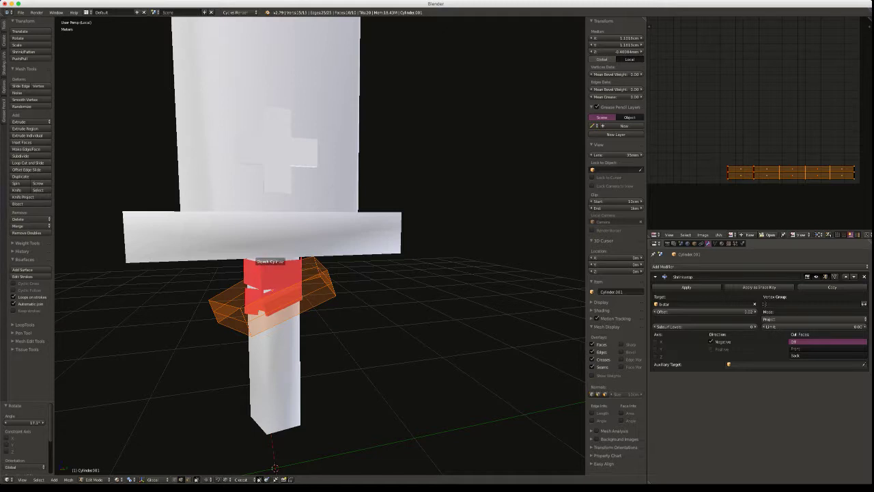
click(270, 273)
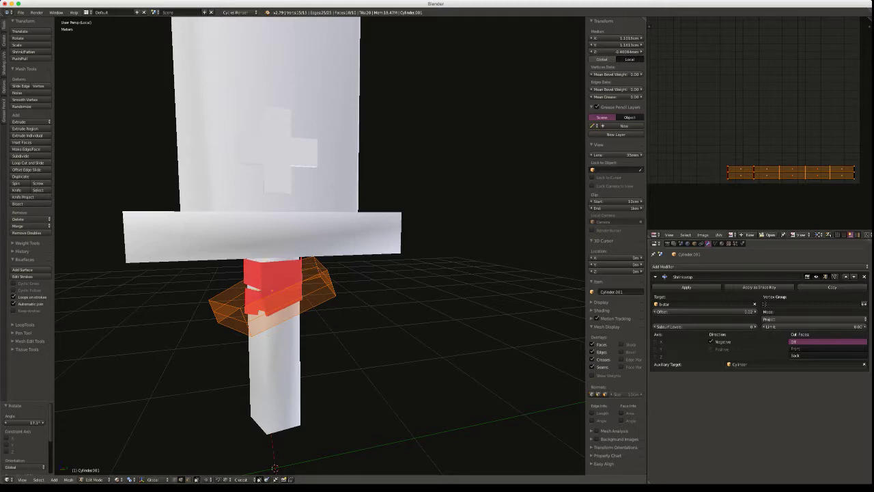
middle_drag(382, 287, 247, 288)
Duplicate the slanted second ring as an object and lower the copy about 15 cm along Z
key(Tab)
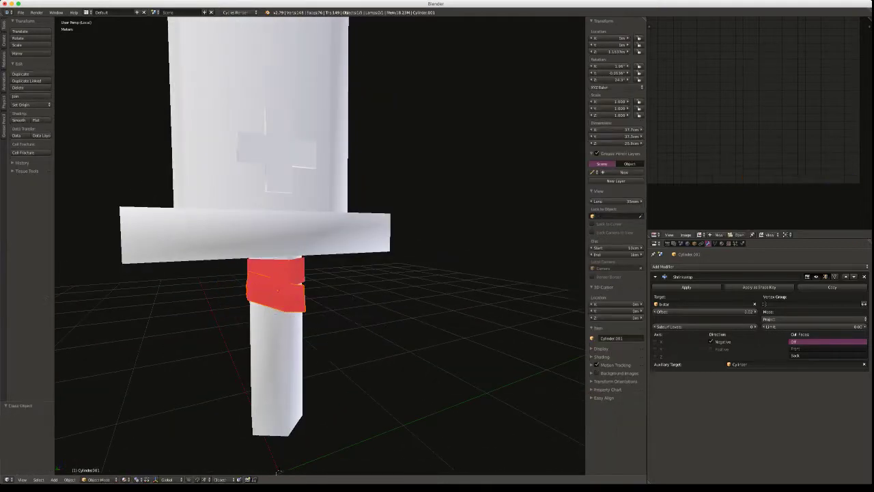
key(shift+d)
key(z)
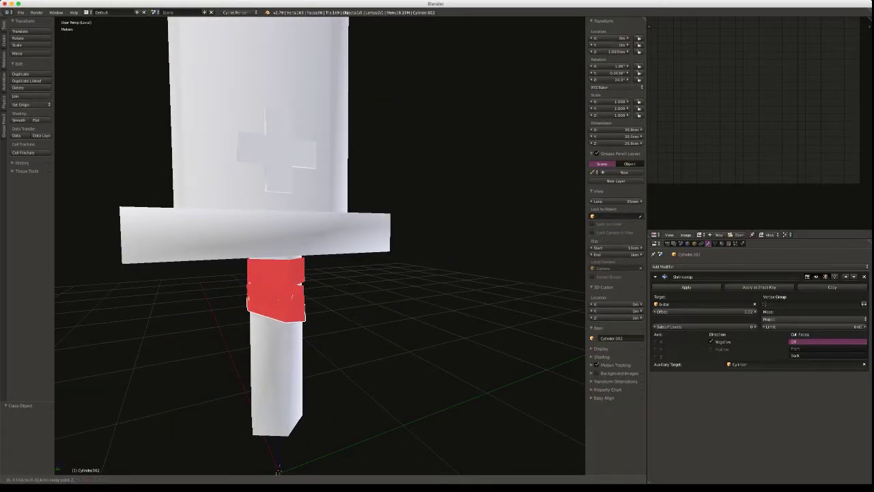
key(Escape)
Rotate the third ring's mesh about 4° further to steepen its slant
key(Tab)
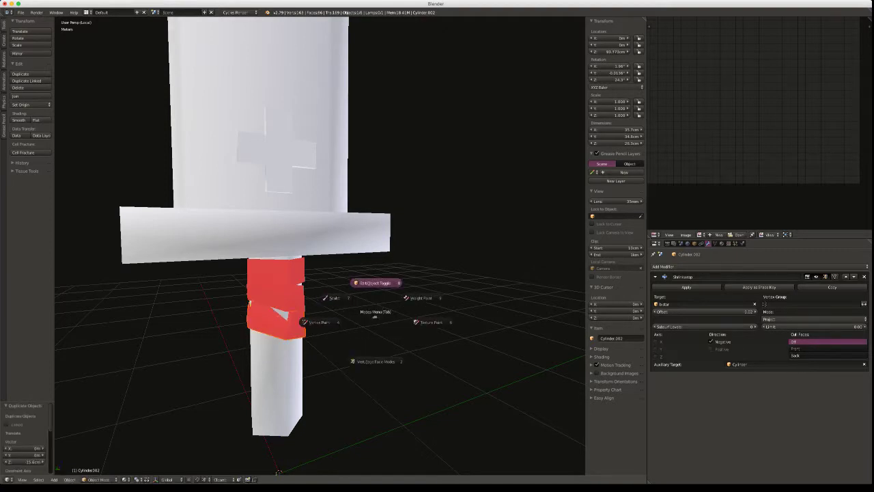
middle_drag(278, 473, 280, 456)
key(r)
click(351, 250)
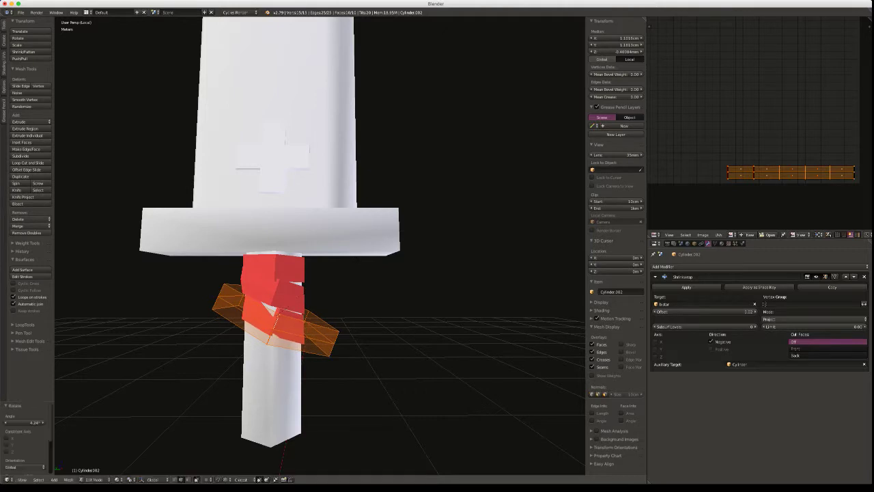
Raise the third ring's mesh about 2.2 cm along Z and change its Shrinkwrap auxiliary target to the second ring, Cylinder.001
key(g)
key(z)
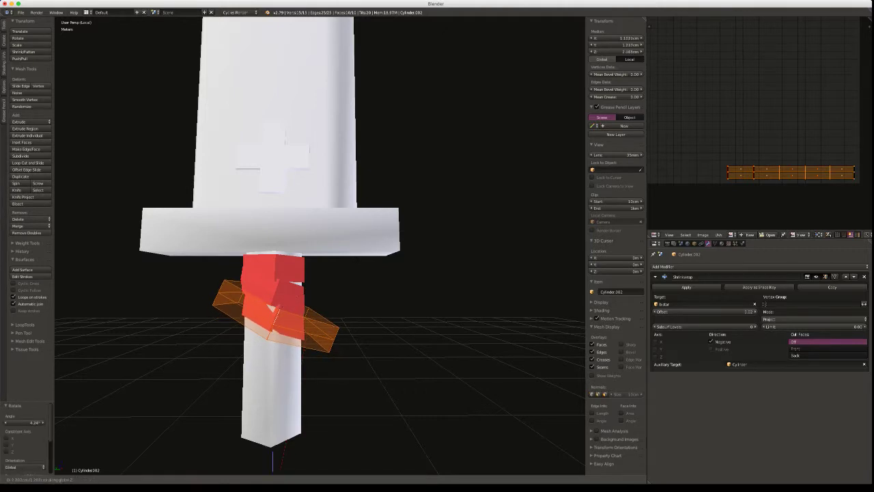
key(Return)
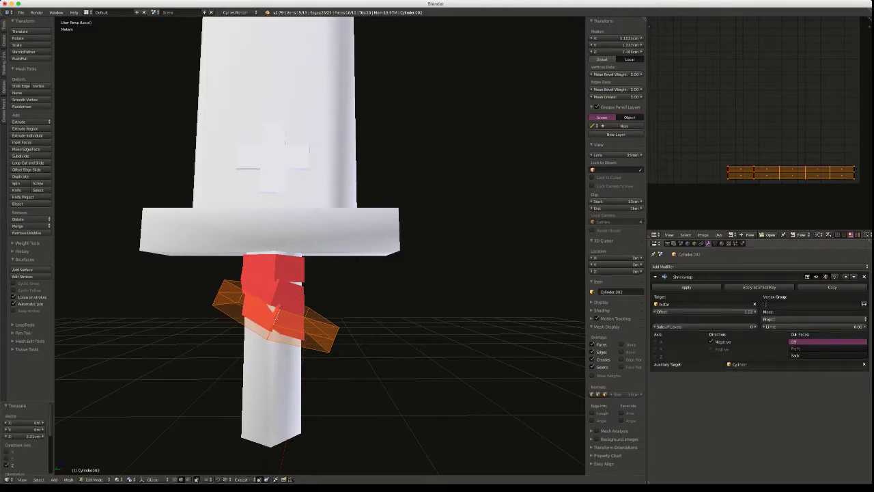
click(863, 364)
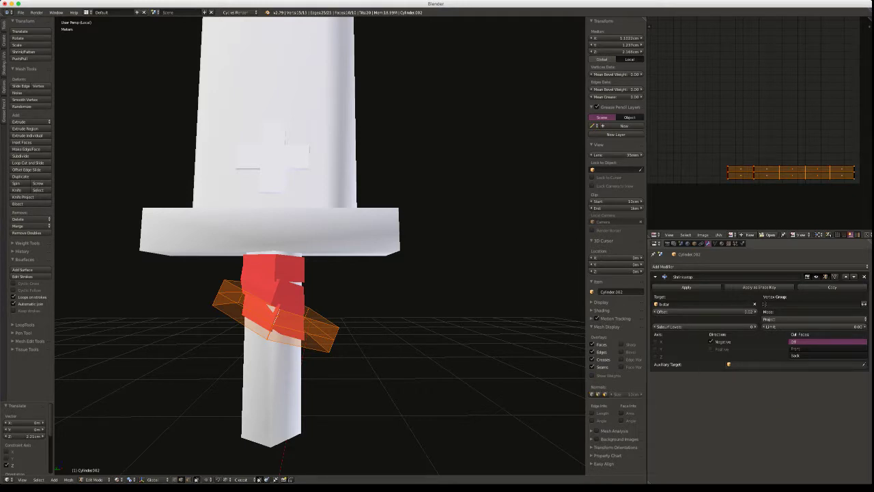
click(302, 290)
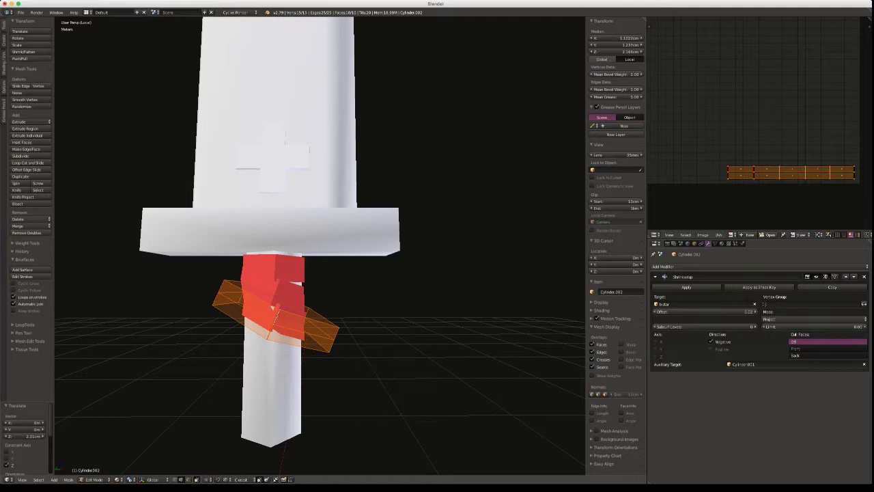
Rotate the third ring's mesh about 5° from another side and adjust its position and tilt to overlap the ring above
mouse_move(321, 274)
middle_down()
mouse_move(328, 226)
mouse_move(287, 246)
mouse_move(321, 273)
middle_up()
key(r)
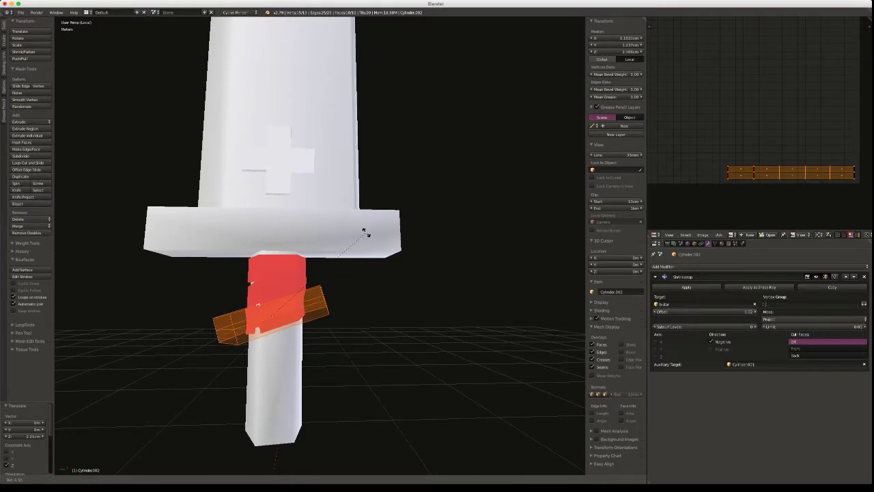
click(360, 231)
key(g)
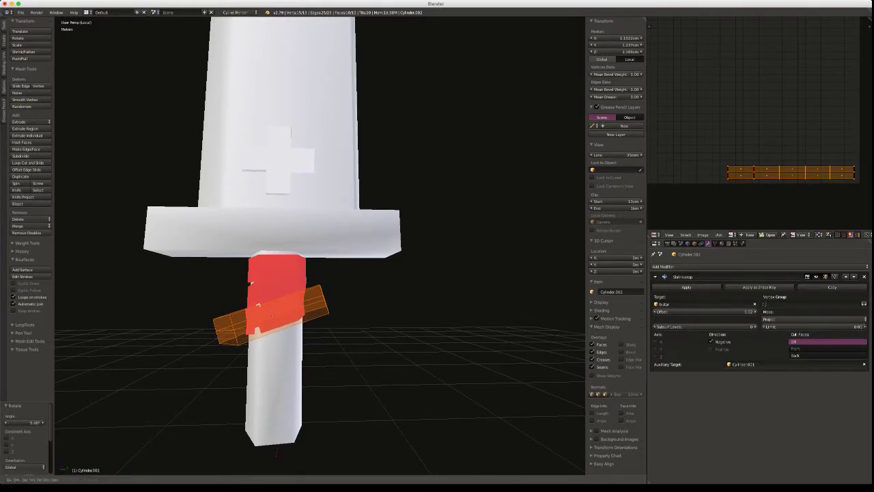
key(Return)
middle_drag(321, 273, 273, 252)
key(r)
key(Return)
Duplicate the third ring as an object and lower the copy about 12 cm along Z
key(Tab)
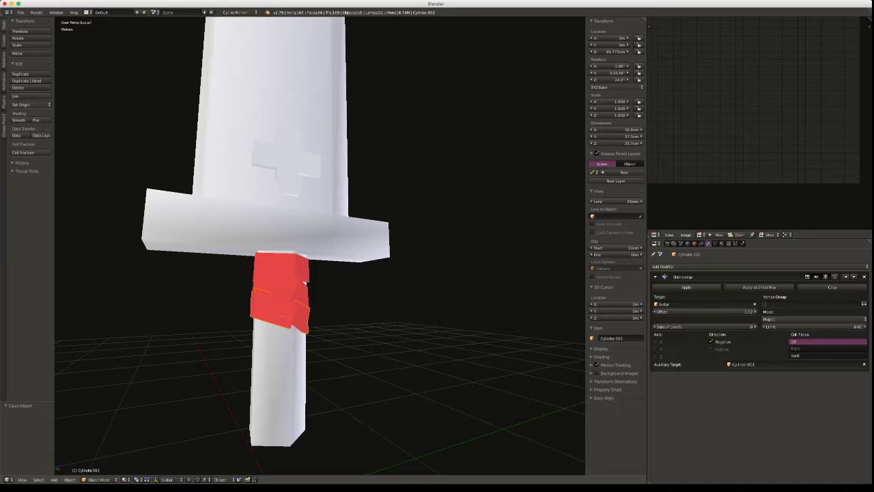
key(shift+d)
key(z)
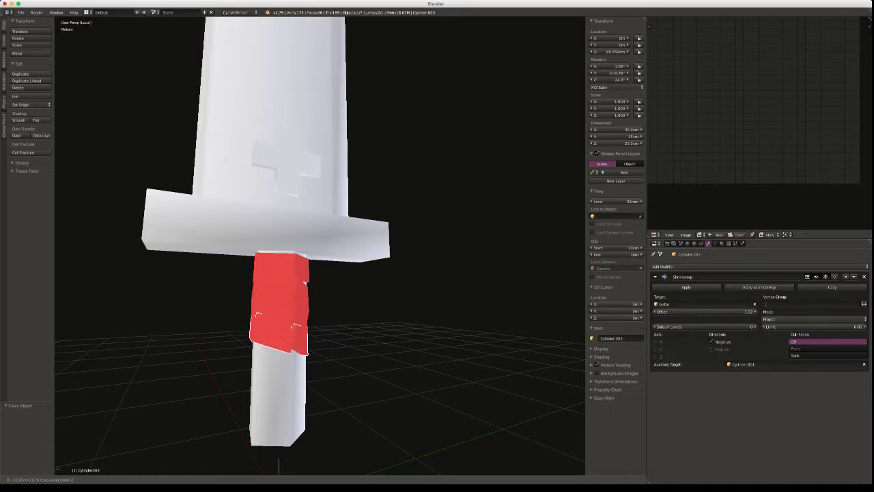
click(280, 470)
Rotate the fourth ring's mesh about 4.7° and another 1° to give it a different slant around the grip
middle_drag(280, 469, 353, 281)
key(Tab)
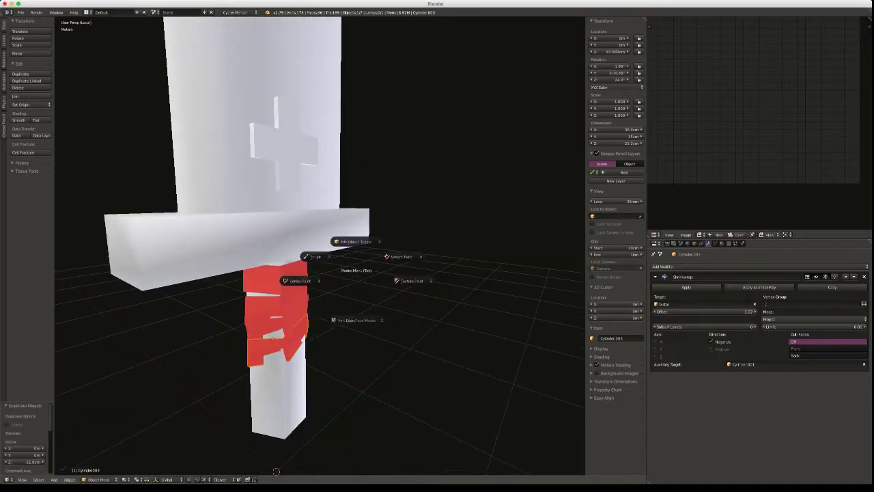
click(355, 242)
middle_drag(403, 239, 374, 232)
click(421, 235)
key(r)
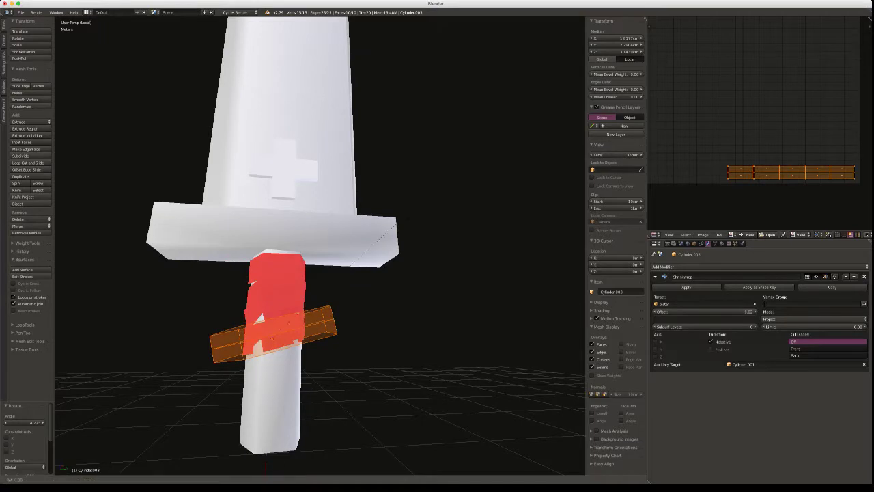
click(370, 246)
Return the fourth ring from Edit Mode to Object Mode
key(ctrl+Tab)
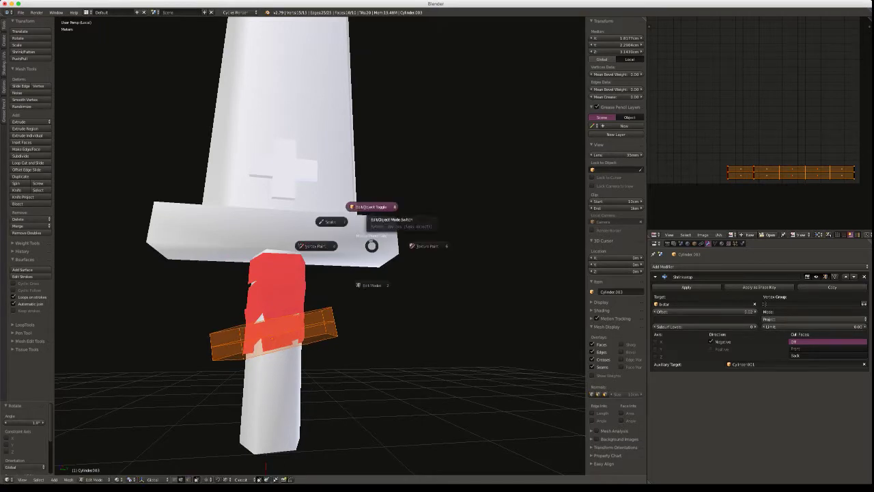
click(373, 225)
key(shift+d)
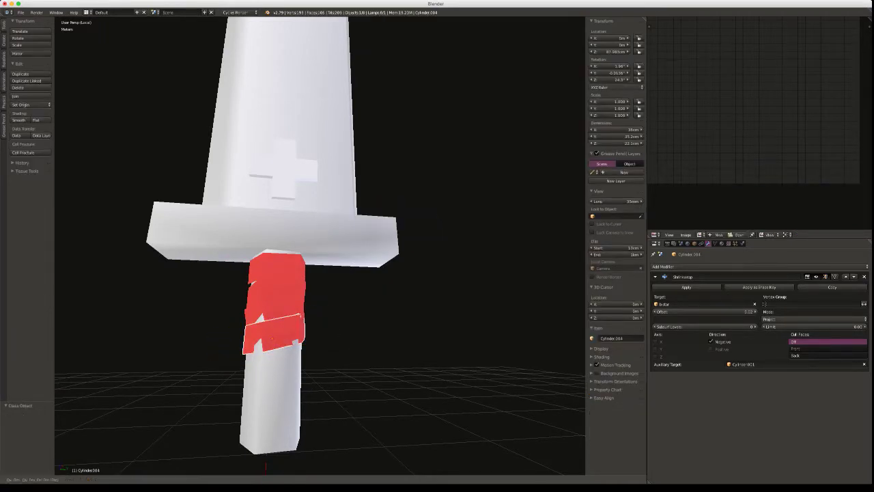
key(Escape)
key(x)
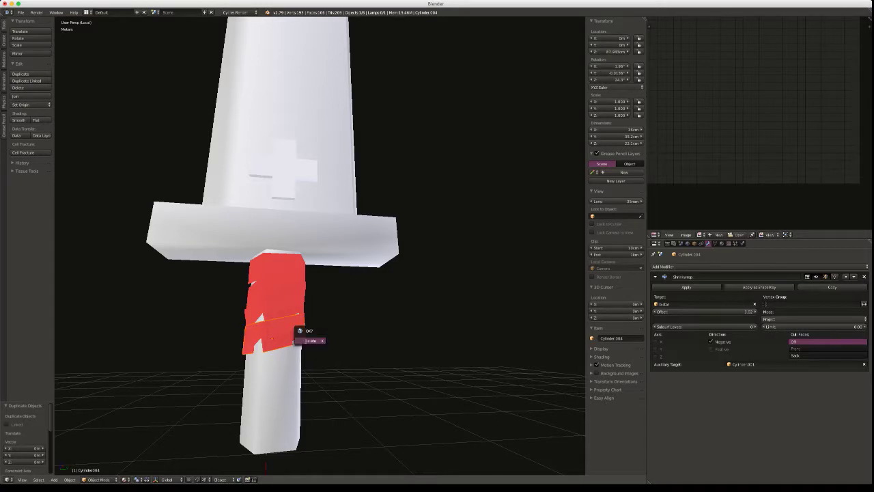
click(309, 340)
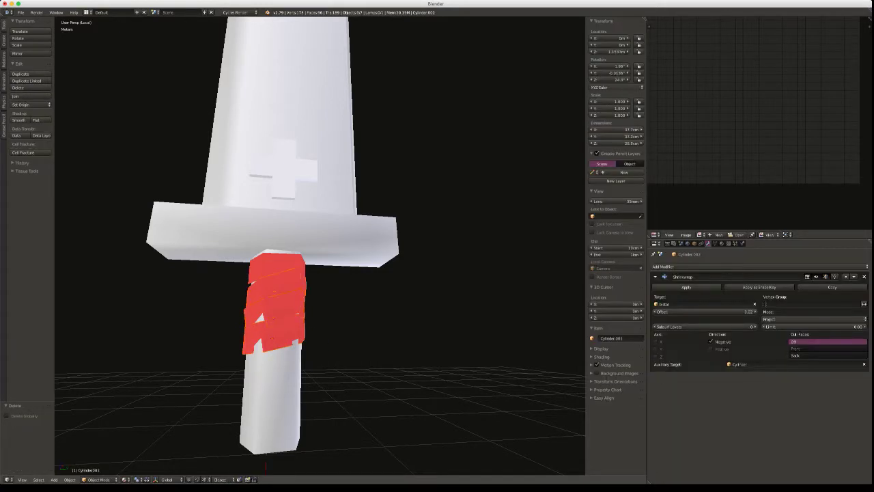
Change the fourth ring's Shrinkwrap auxiliary target to the third ring, Cylinder.002
middle_drag(266, 466, 280, 444)
right_click(274, 343)
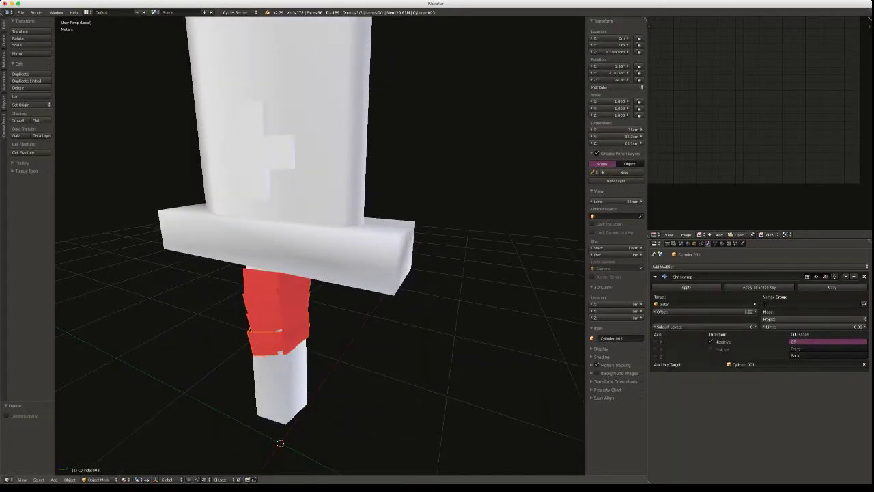
key(BackSpace)
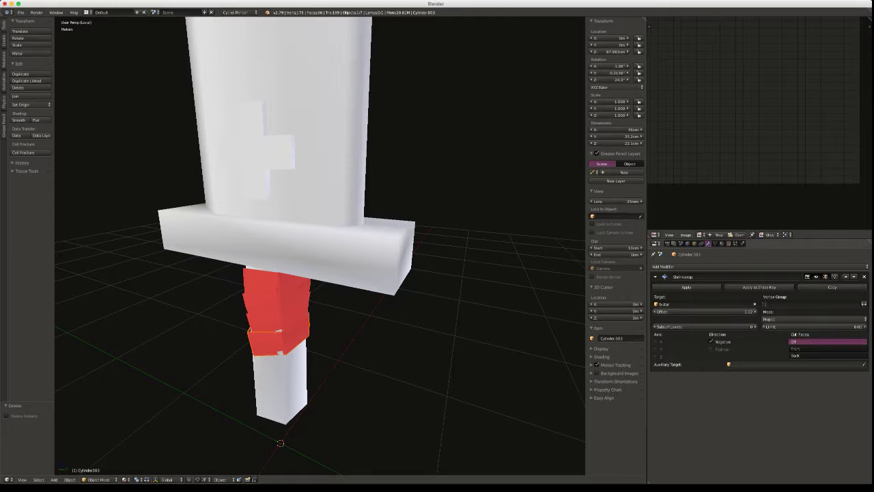
click(284, 312)
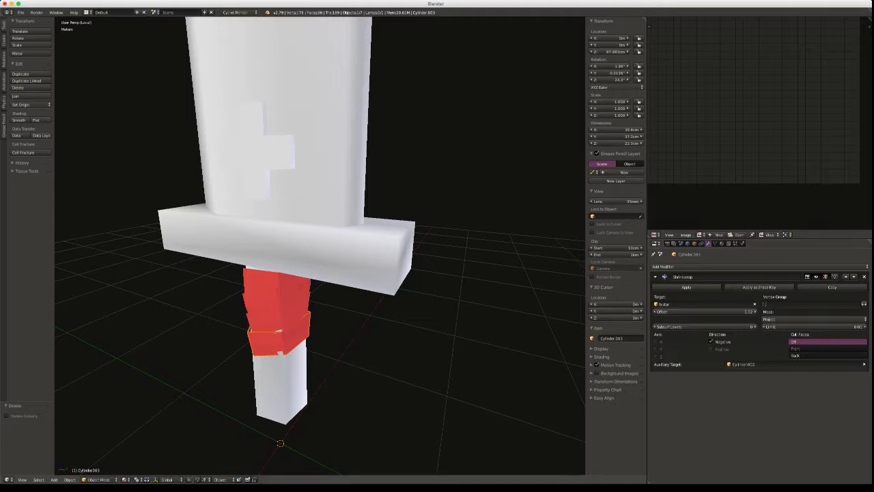
Check the Shrinkwrap auxiliary targets of the third and second rings and inspect the wrap around the grip
right_click(250, 328)
click(744, 364)
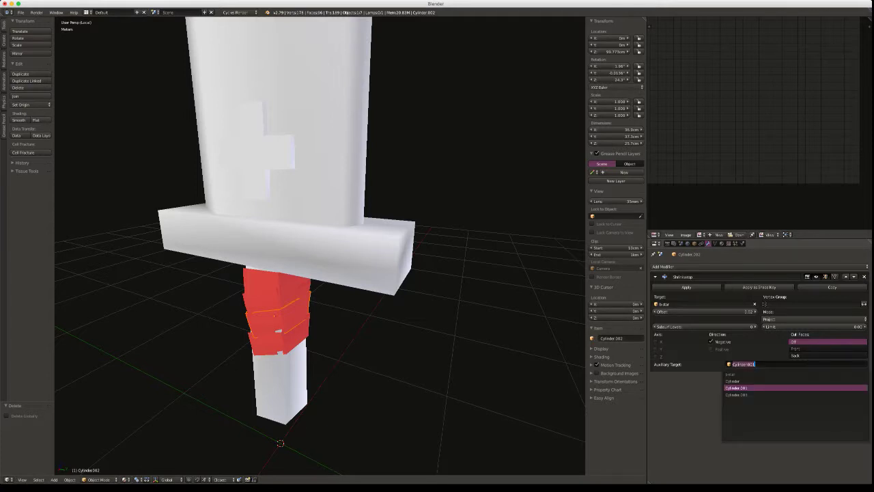
key(Escape)
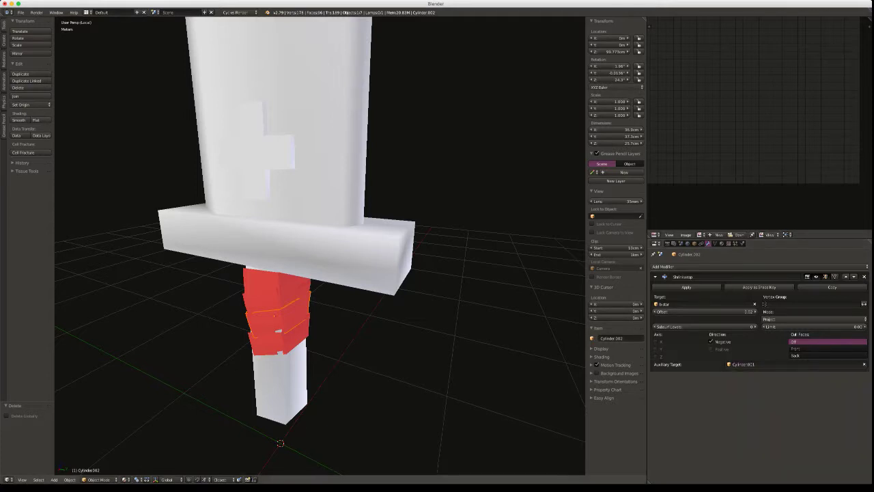
middle_drag(301, 307, 304, 287)
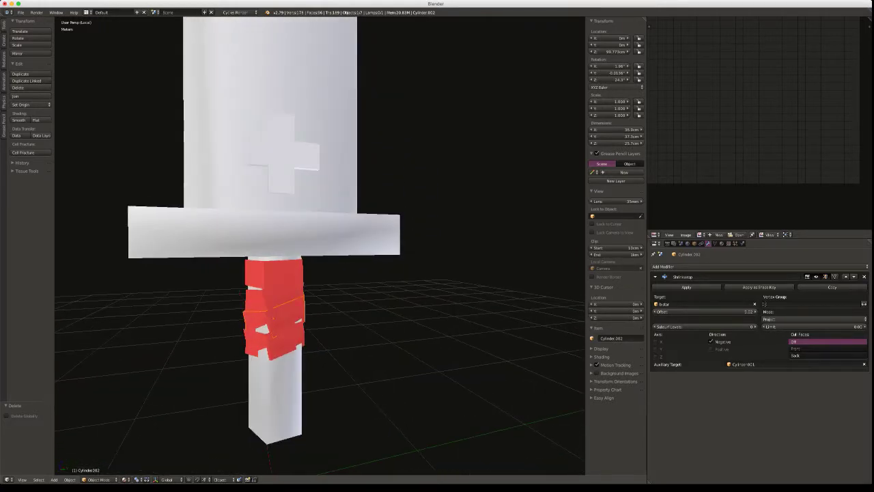
key(Tab)
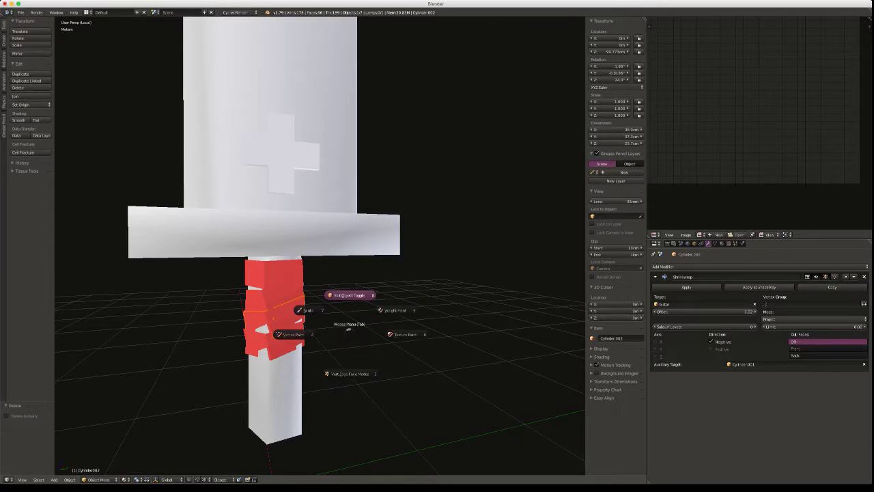
key(Escape)
right_click(289, 296)
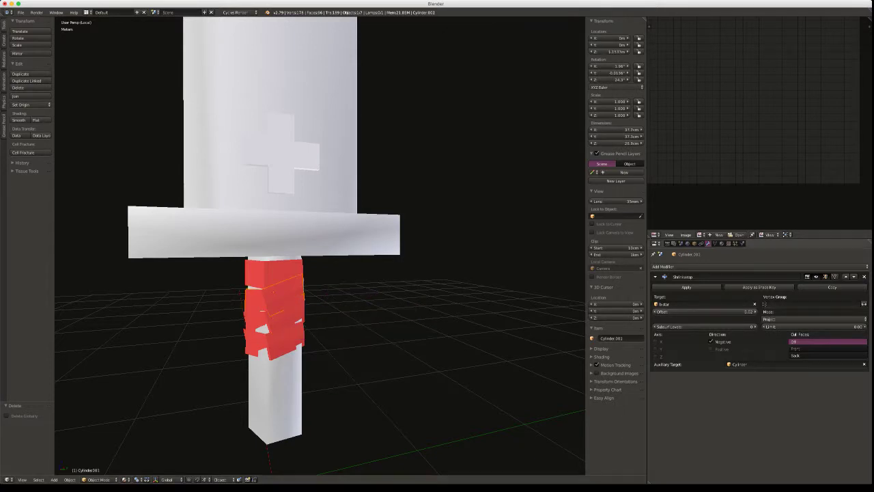
Apply the Shrinkwrap modifier on each of the four red rings, working from the uppermost to the lowest
right_click(286, 274)
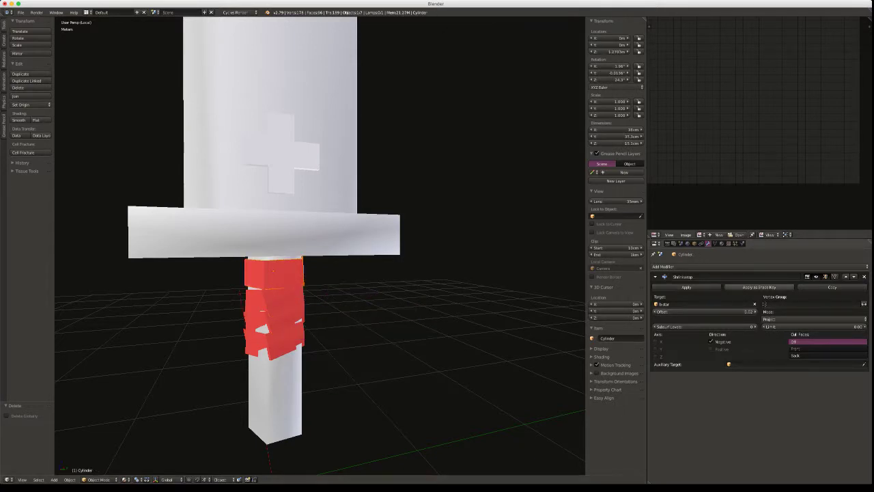
click(687, 287)
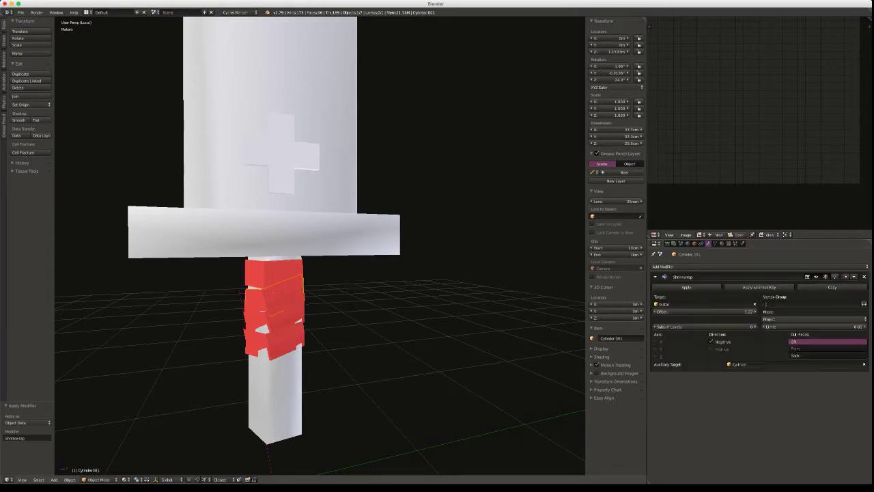
right_click(287, 300)
click(687, 287)
right_click(287, 321)
click(687, 286)
right_click(287, 338)
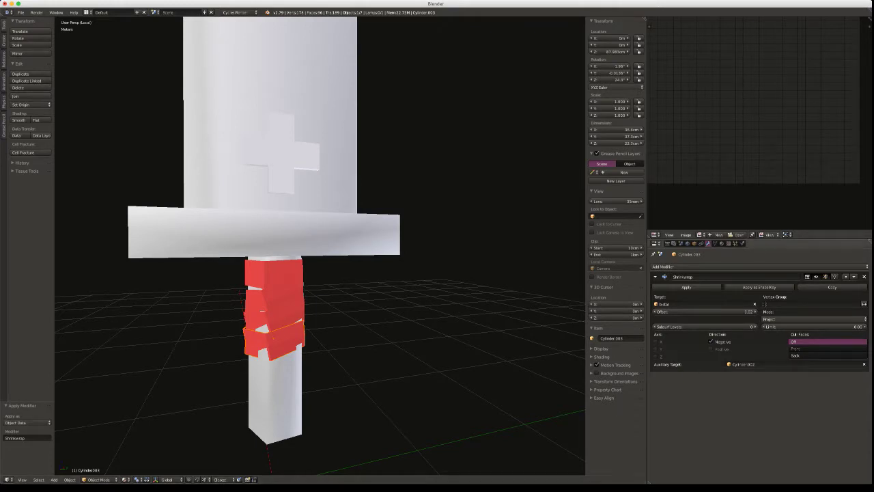
click(687, 287)
Put the second ring, Cylinder.001, into Sculpt Mode and choose the Grab brush
key(Tab)
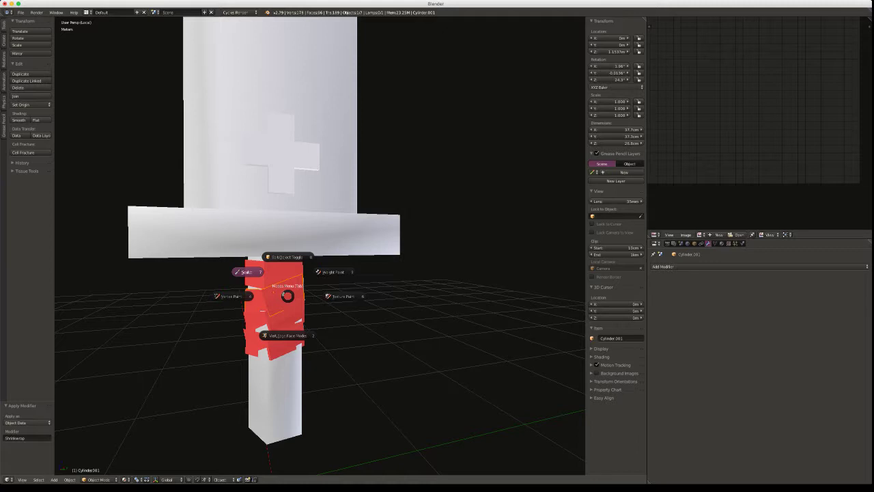
click(239, 271)
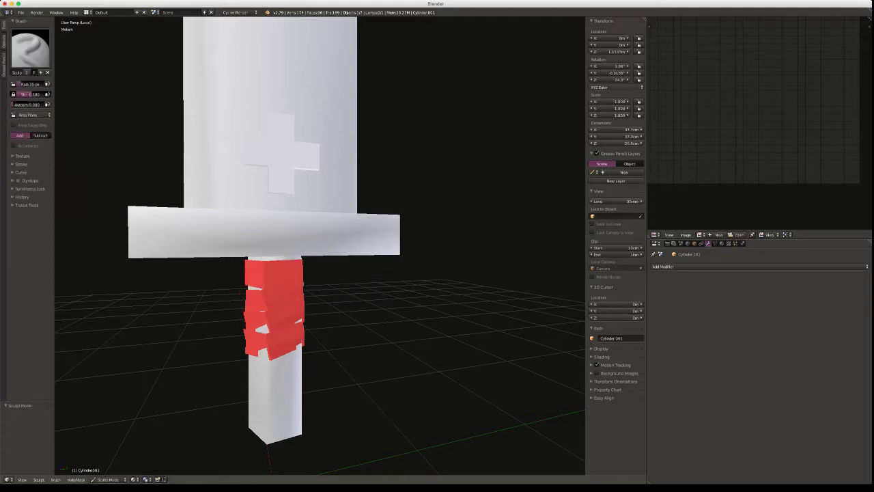
click(30, 48)
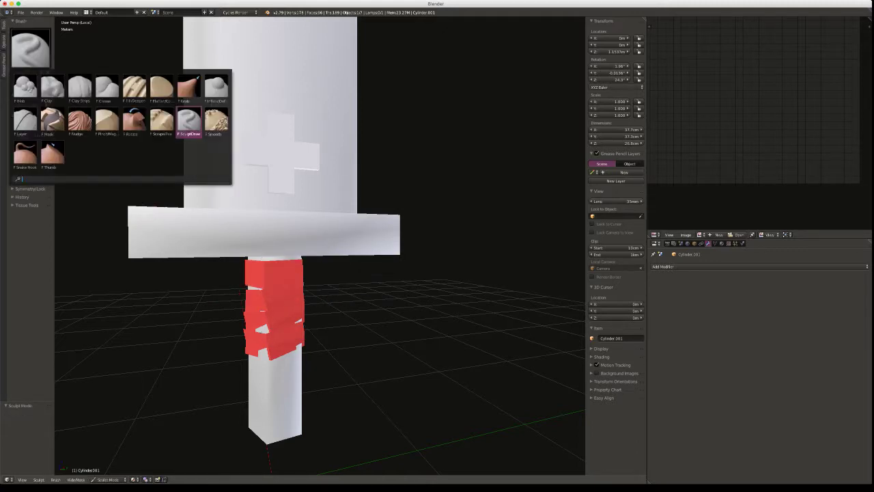
click(216, 86)
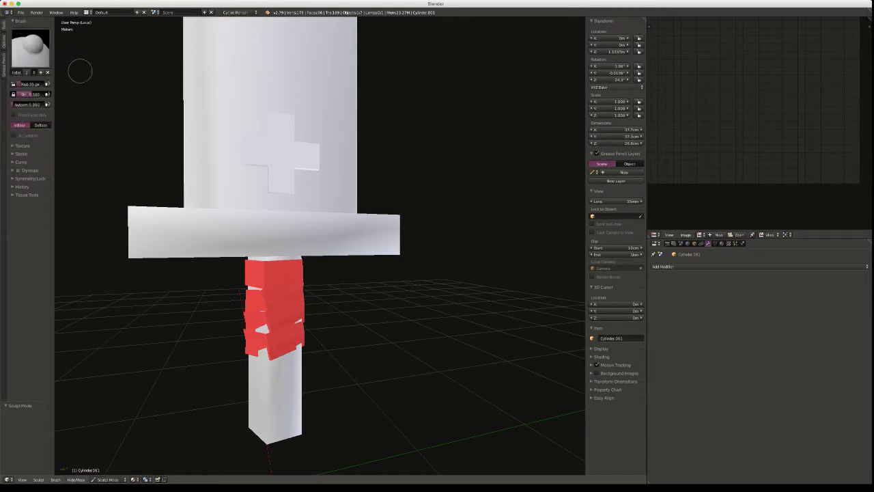
key(w)
click(194, 165)
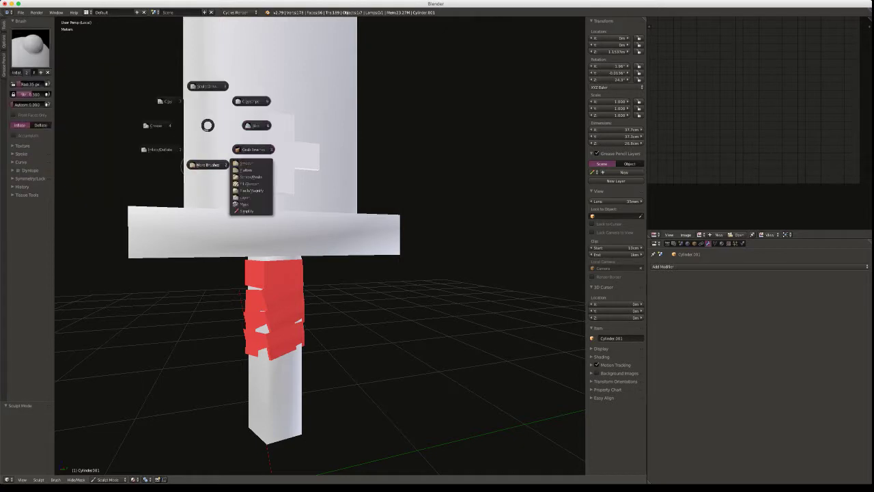
click(253, 149)
click(293, 148)
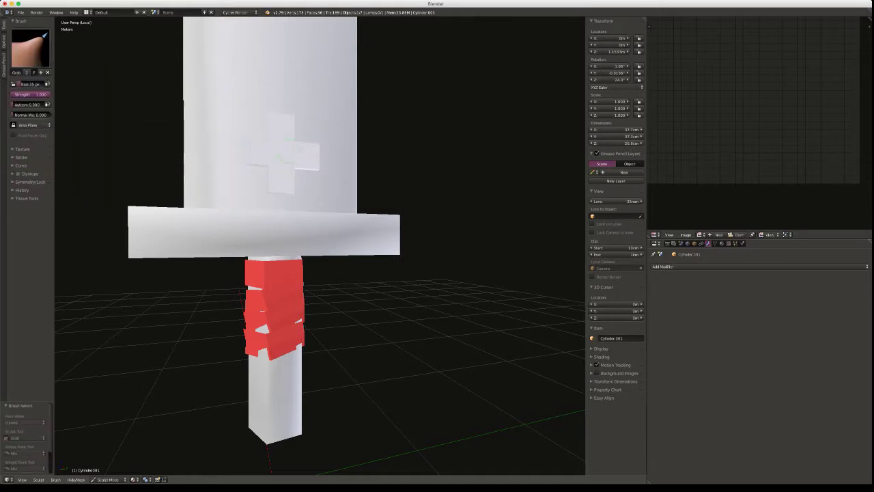
Pull the second ring's edges outward from several sides with the Grab brush and undo the last strokes
drag(248, 294, 242, 284)
mouse_move(211, 287)
middle_down()
mouse_move(279, 303)
mouse_move(324, 296)
mouse_move(346, 280)
mouse_move(315, 293)
mouse_move(298, 288)
middle_up()
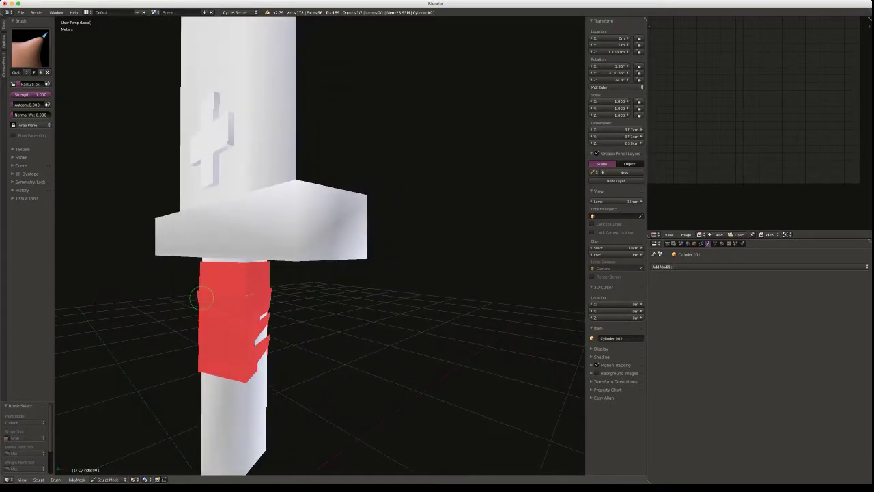
middle_drag(179, 293, 281, 290)
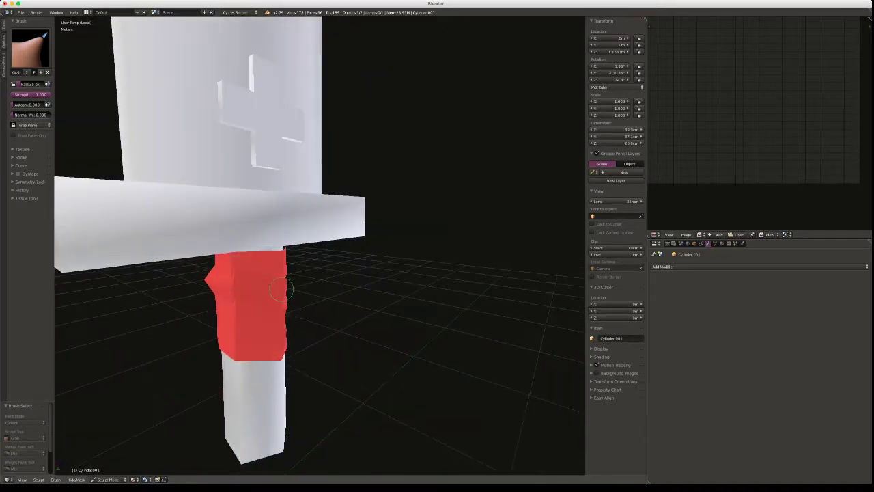
key(ctrl+z)
key(ctrl+z)
Choose the Clay brush and sculpt across the side of the second ring just below the guard
key(c)
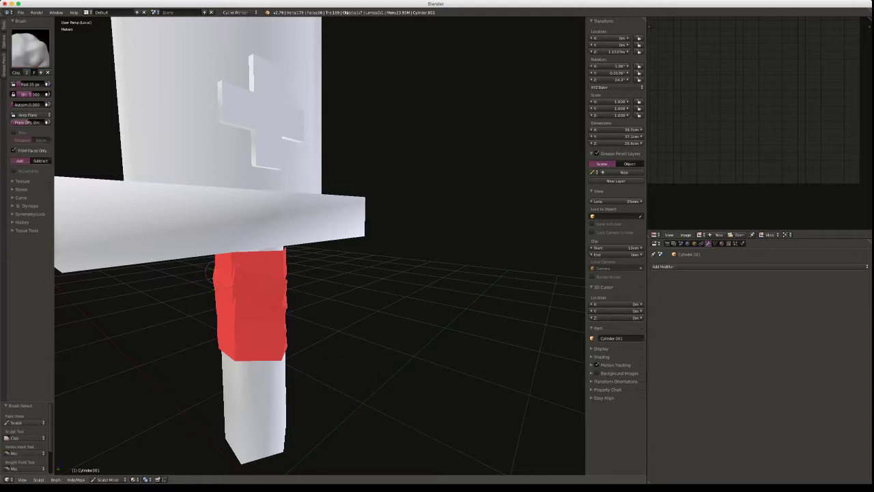
middle_drag(209, 273, 253, 270)
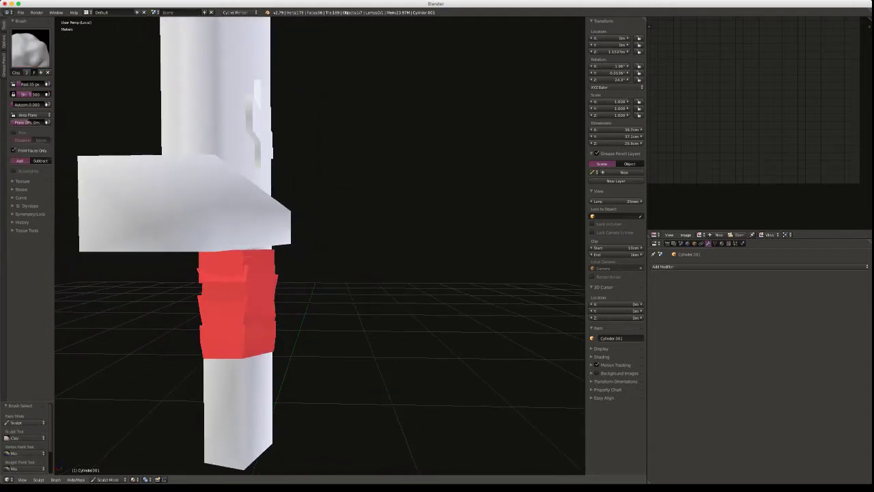
drag(229, 270, 183, 270)
mouse_move(125, 291)
middle_down()
mouse_move(56, 302)
mouse_move(221, 285)
middle_up()
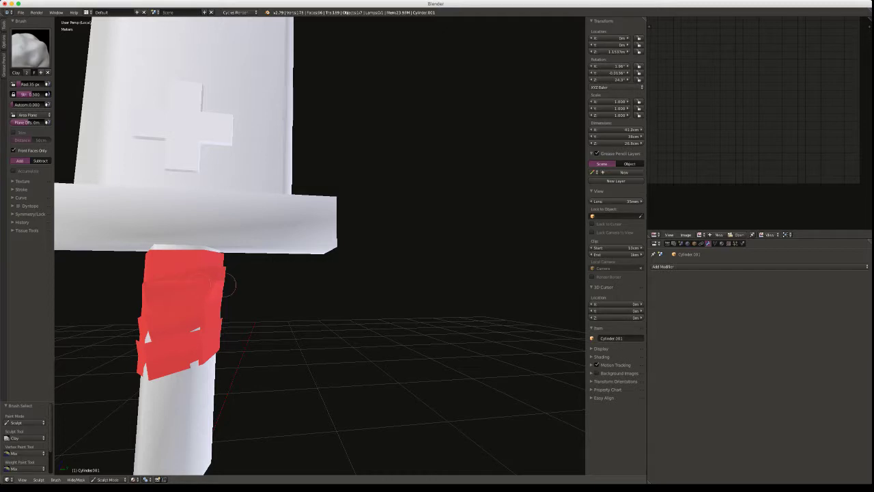
Switch back to the Grab brush and push the second ring's protruding corners in toward the grip from several sides
key(g)
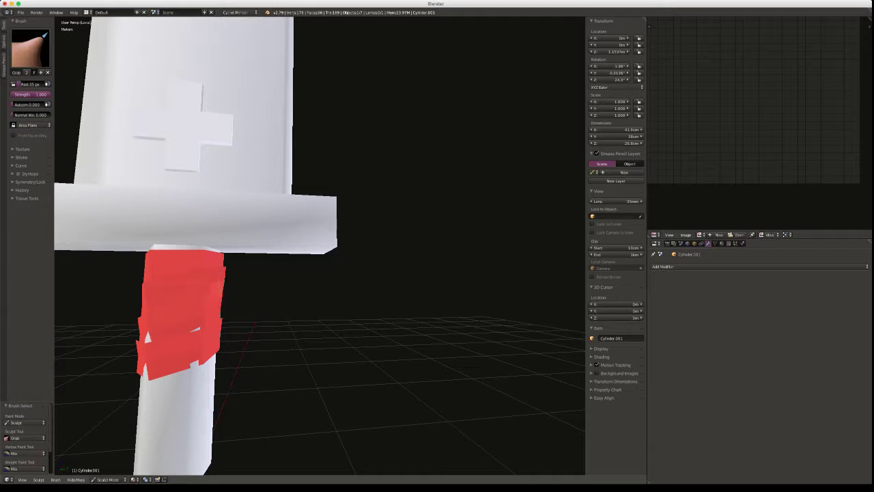
click(29, 182)
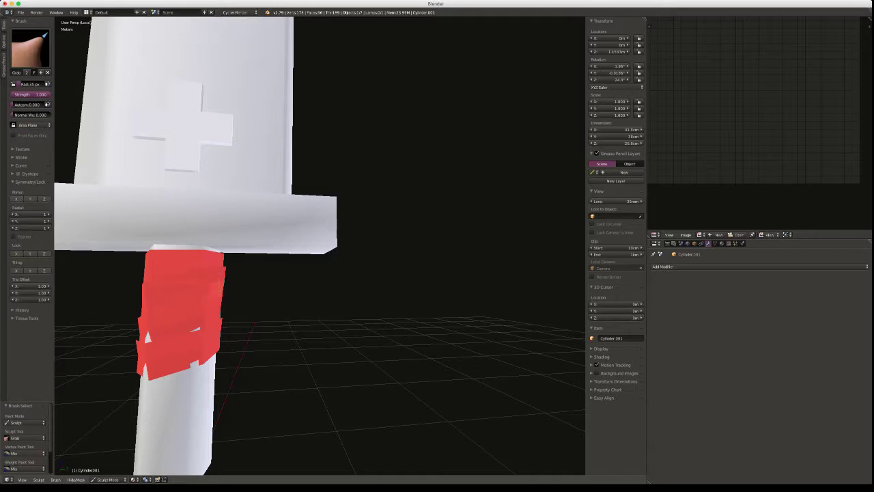
click(29, 182)
mouse_move(214, 292)
middle_down()
mouse_move(70, 293)
mouse_move(77, 288)
mouse_move(111, 320)
mouse_move(122, 311)
middle_up()
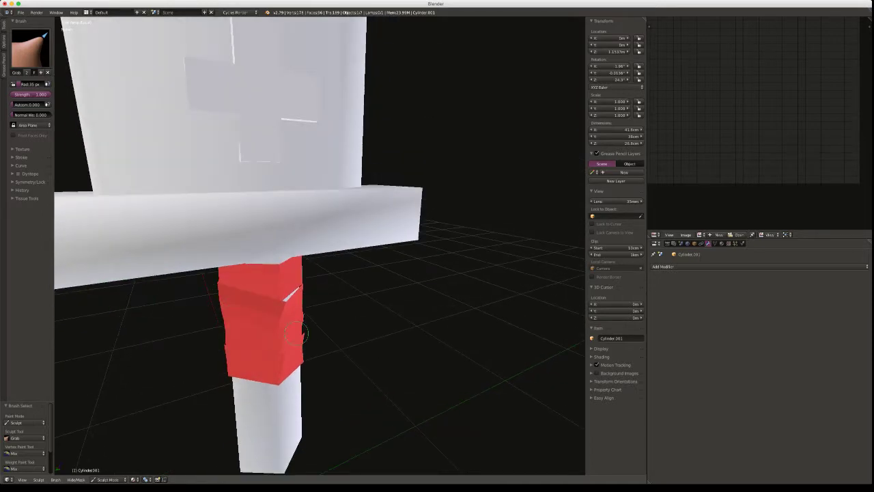
mouse_move(321, 307)
middle_down()
mouse_move(338, 302)
mouse_move(240, 292)
middle_up()
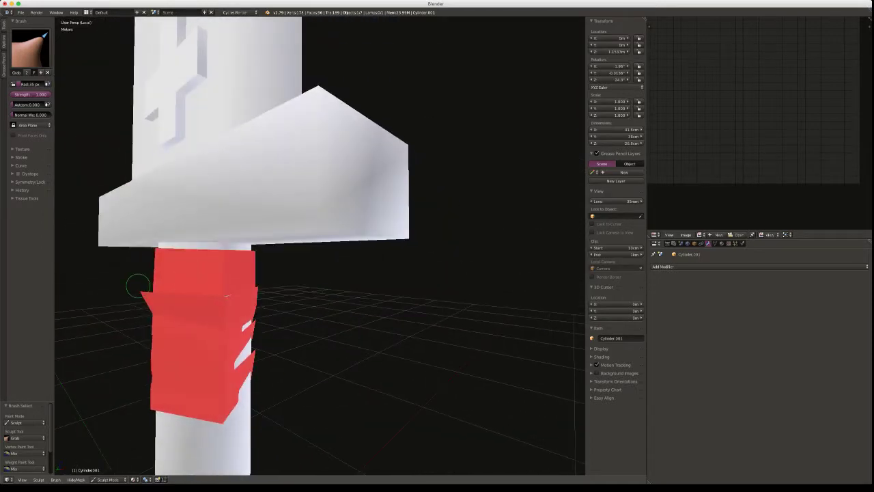
drag(132, 289, 140, 289)
middle_drag(432, 324, 175, 295)
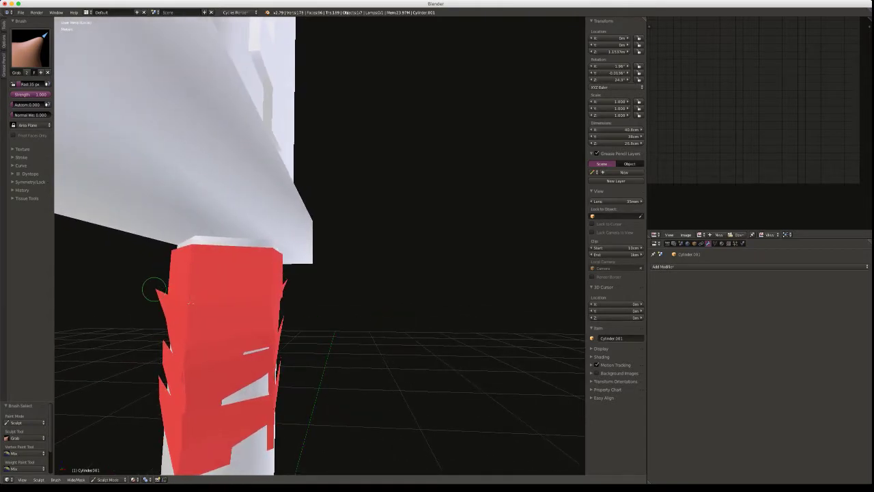
drag(145, 289, 154, 290)
drag(290, 297, 281, 297)
middle_drag(296, 318, 280, 286)
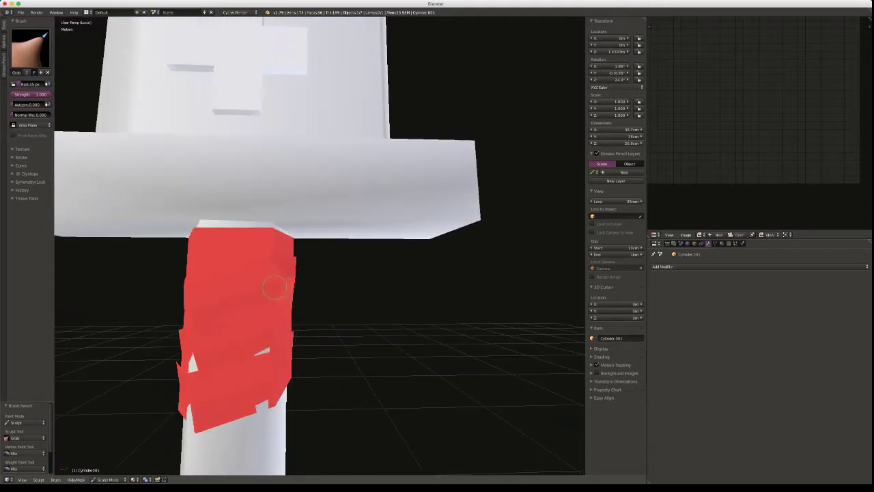
middle_drag(363, 291, 451, 303)
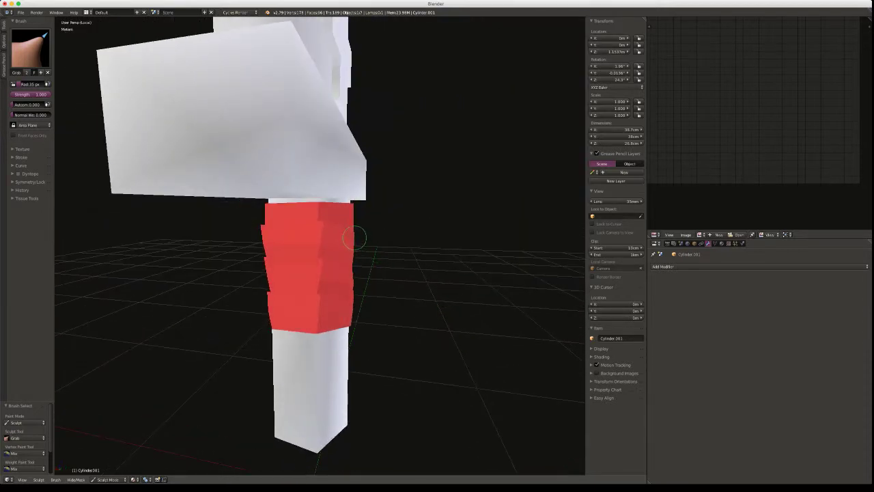
middle_drag(427, 253, 346, 267)
Take the second ring out of Sculpt Mode and put the third ring, Cylinder.002, into Sculpt Mode
key(Tab)
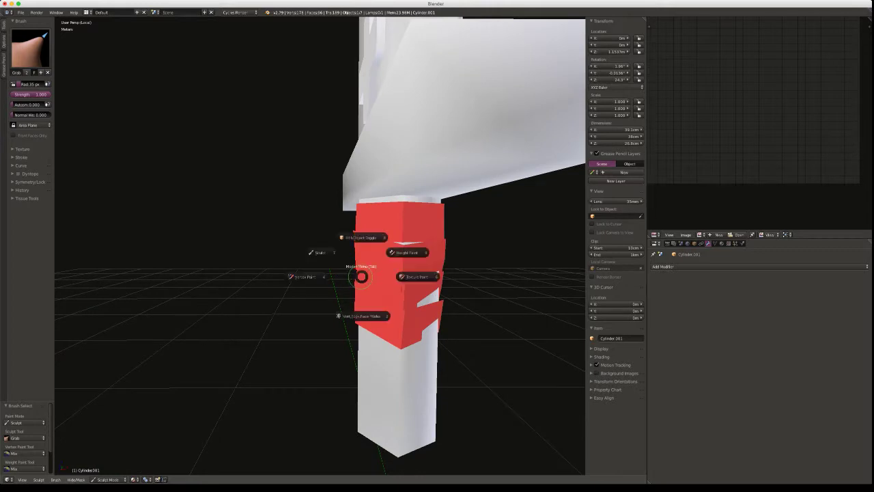
click(362, 236)
key(Tab)
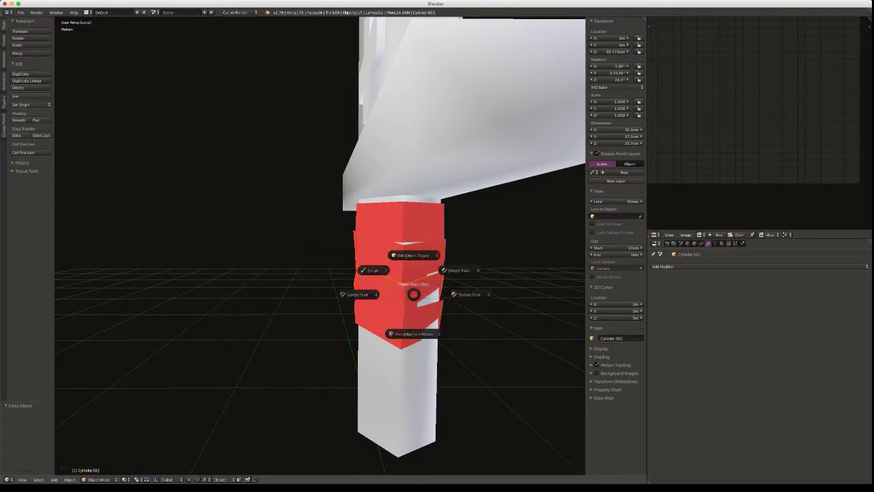
click(373, 270)
mouse_move(372, 270)
middle_down()
mouse_move(420, 294)
mouse_move(388, 293)
mouse_move(408, 297)
middle_up()
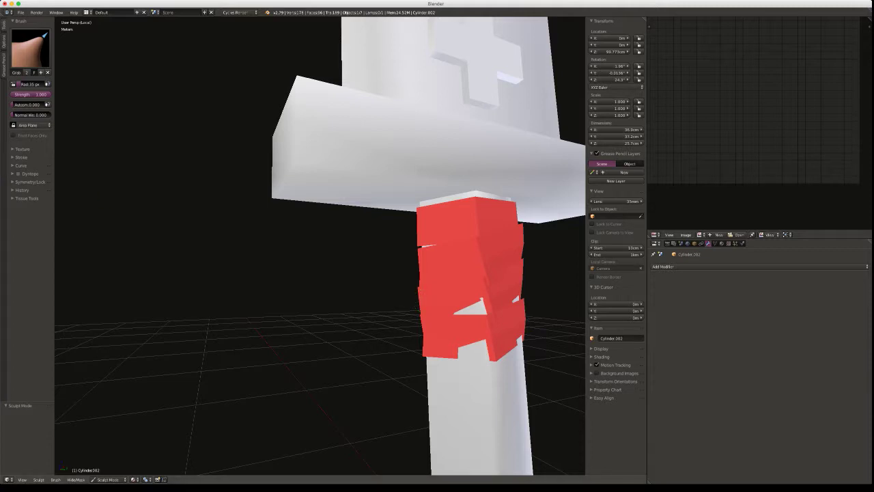
Reshape the third ring's edges and corners from several sides of the grip with the Grab brush
click(30, 181)
mouse_move(403, 289)
middle_down()
mouse_move(444, 328)
mouse_move(507, 278)
mouse_move(390, 302)
mouse_move(383, 293)
mouse_move(413, 293)
middle_up()
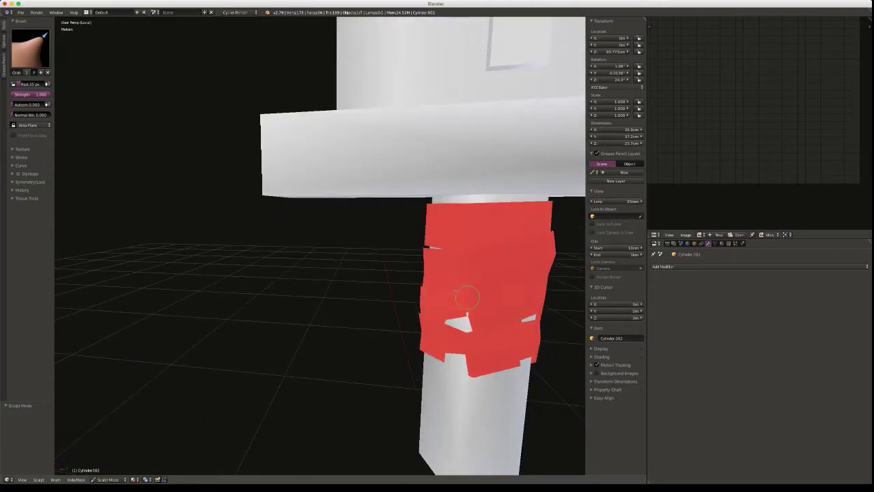
mouse_move(521, 303)
middle_down()
mouse_move(470, 302)
mouse_move(501, 307)
mouse_move(477, 321)
mouse_move(482, 334)
middle_up()
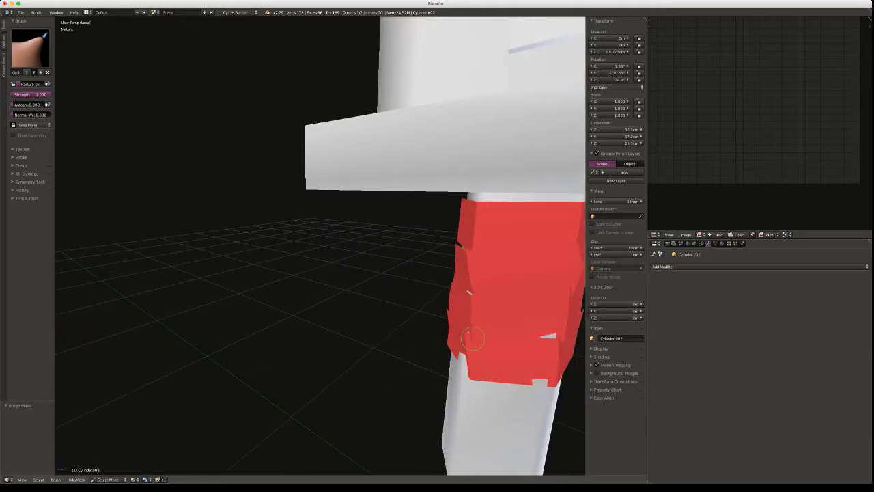
middle_drag(493, 332, 566, 330)
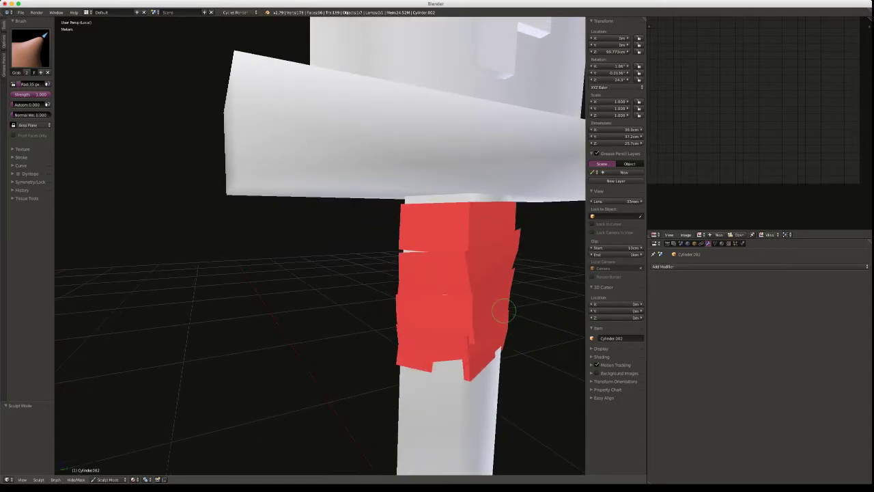
mouse_move(502, 310)
middle_down()
mouse_move(521, 296)
mouse_move(457, 289)
middle_up()
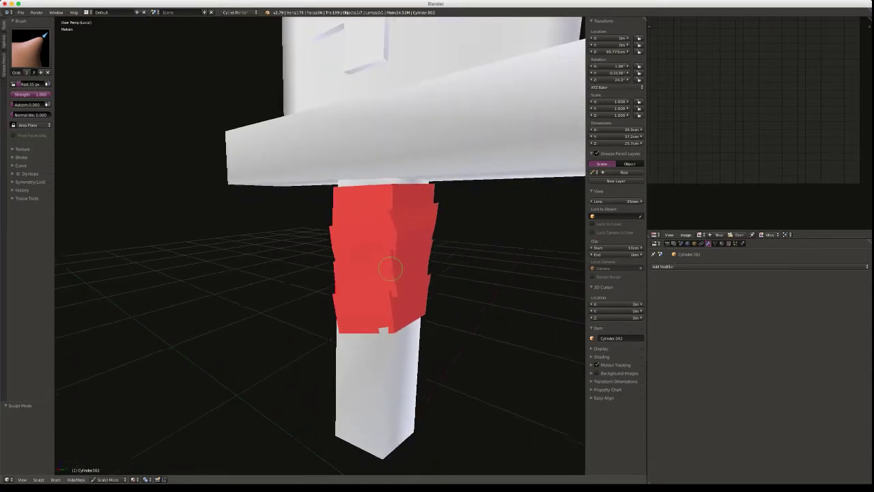
middle_drag(390, 268, 305, 267)
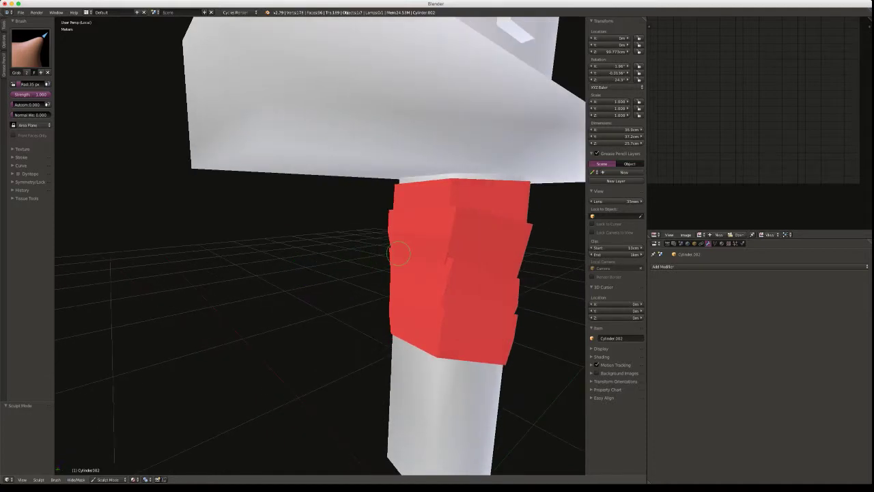
mouse_move(399, 254)
middle_down()
mouse_move(491, 265)
mouse_move(441, 254)
middle_up()
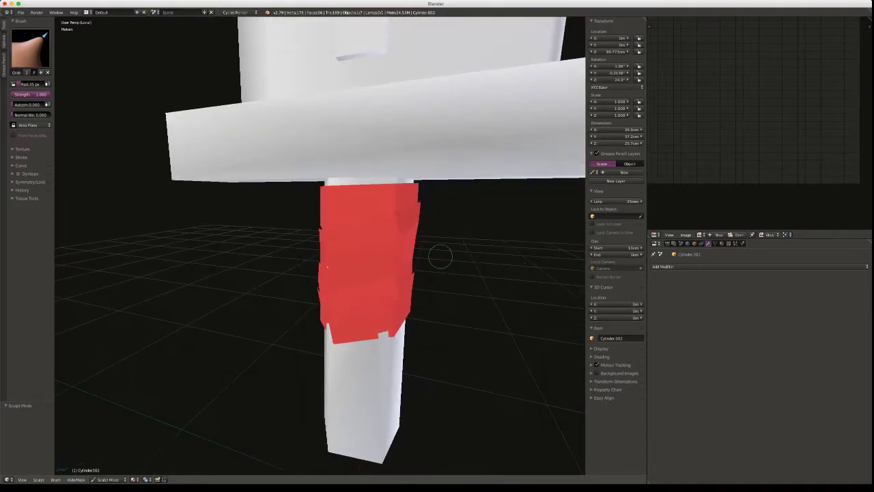
middle_drag(390, 260, 458, 256)
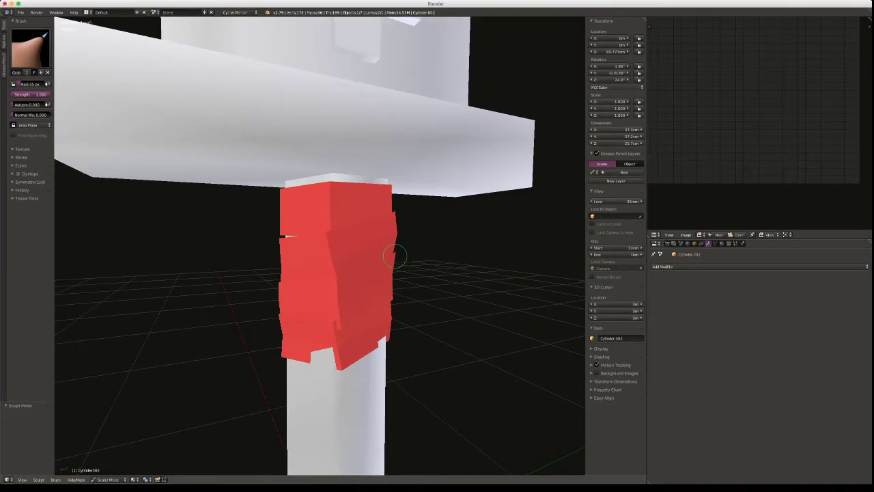
mouse_move(402, 256)
middle_down()
mouse_move(452, 267)
mouse_move(421, 263)
middle_up()
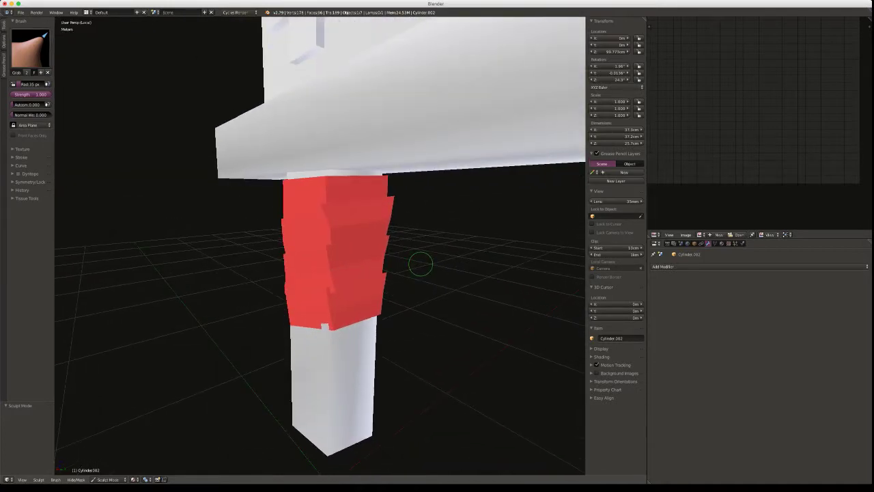
Switch the viewport to solid shading and enable Matcap with the matte dark red clay material
key(z)
click(422, 304)
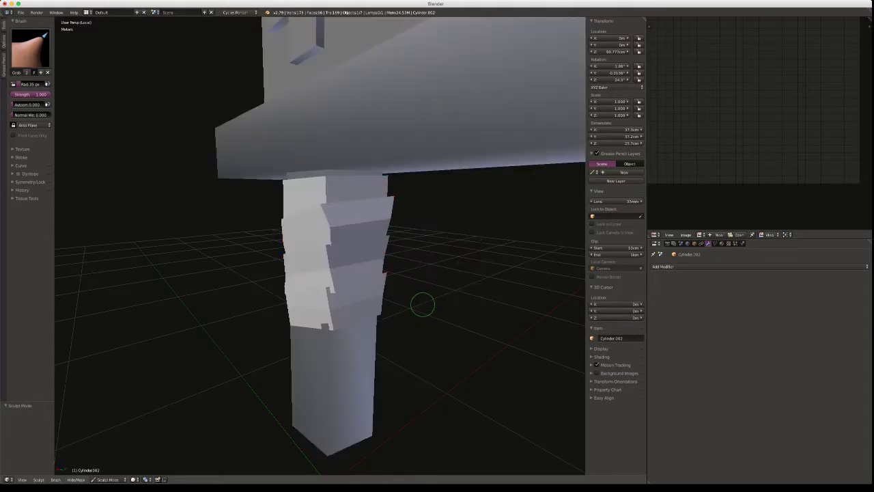
click(601, 357)
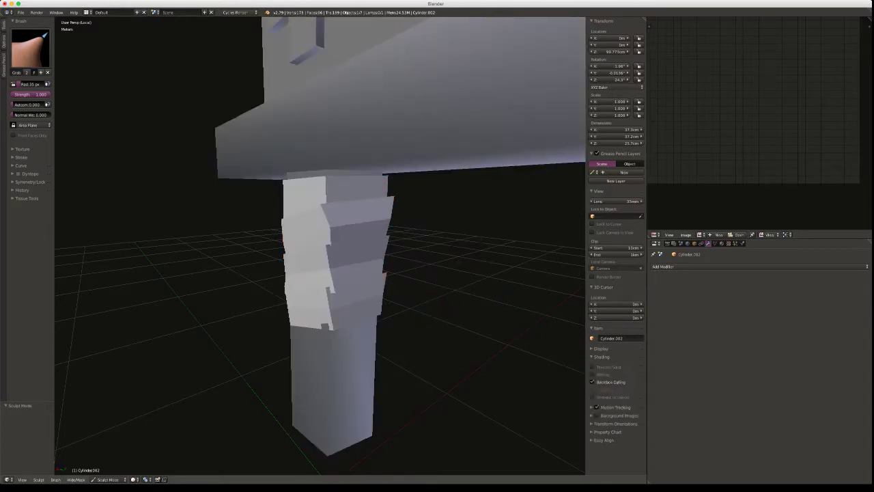
click(593, 374)
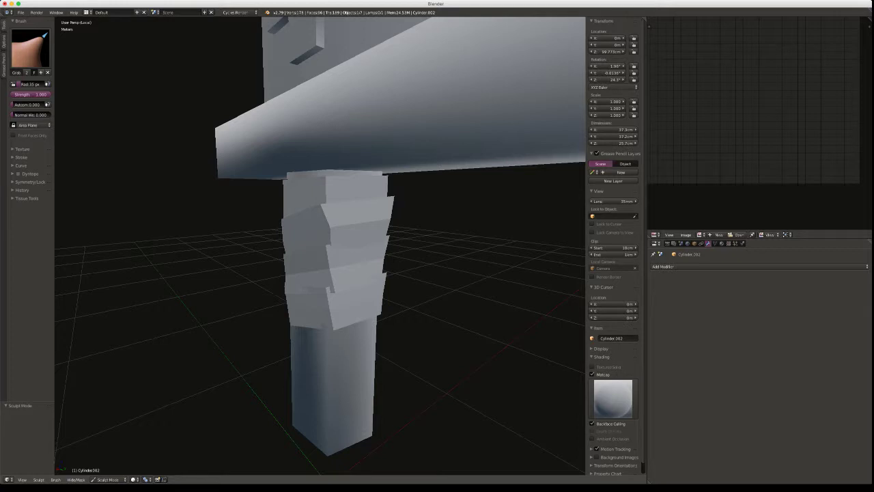
click(613, 398)
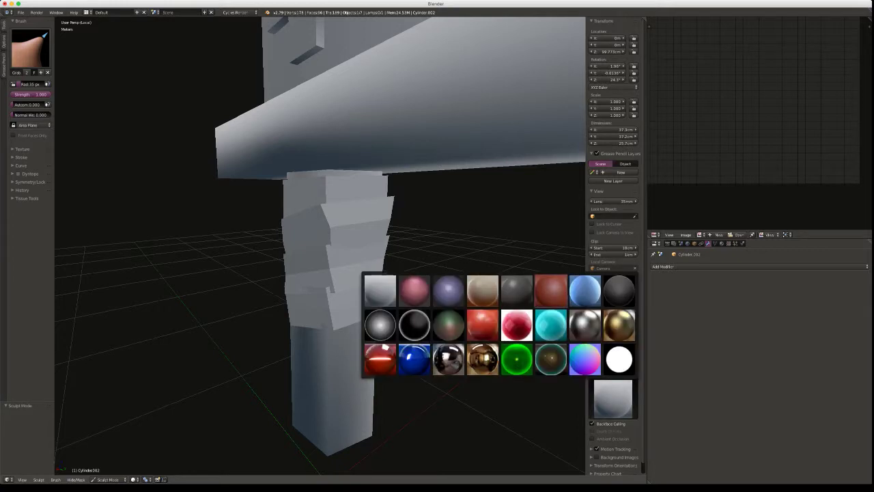
click(551, 291)
Return to Object Mode and apply smooth shading to all four rings on the grip
mouse_move(355, 282)
middle_down()
mouse_move(375, 273)
mouse_move(362, 267)
middle_up()
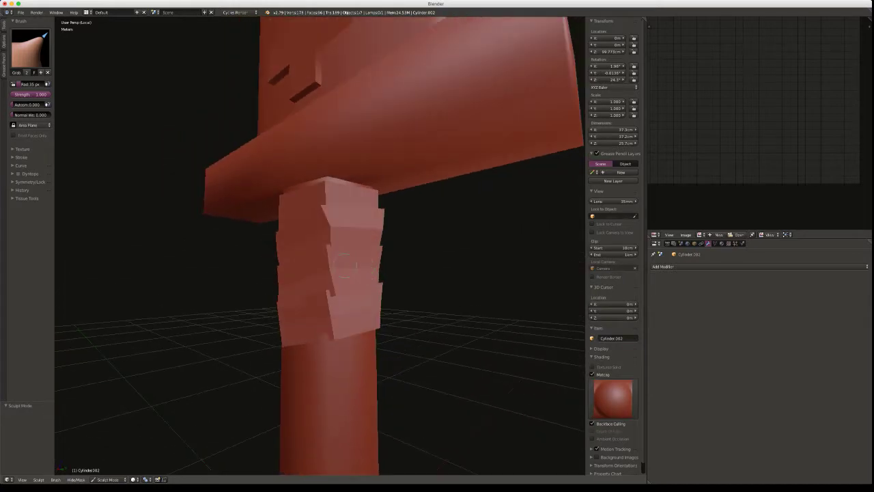
key(Tab)
click(157, 164)
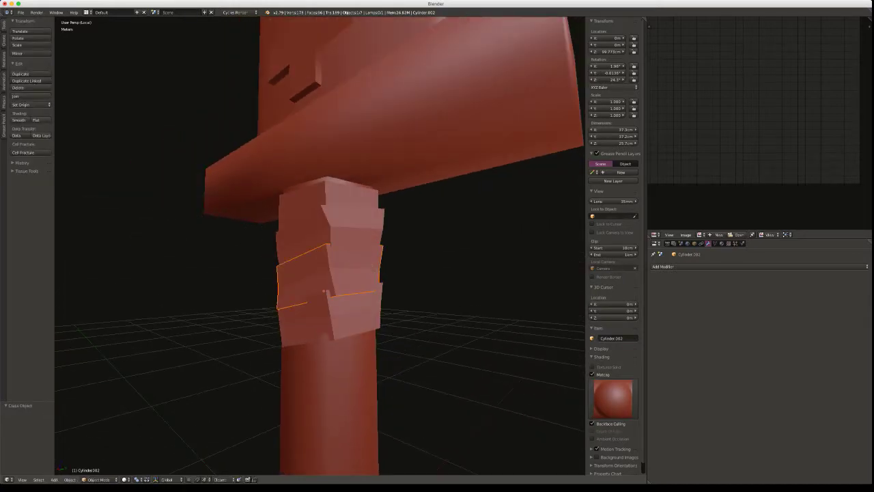
click(19, 120)
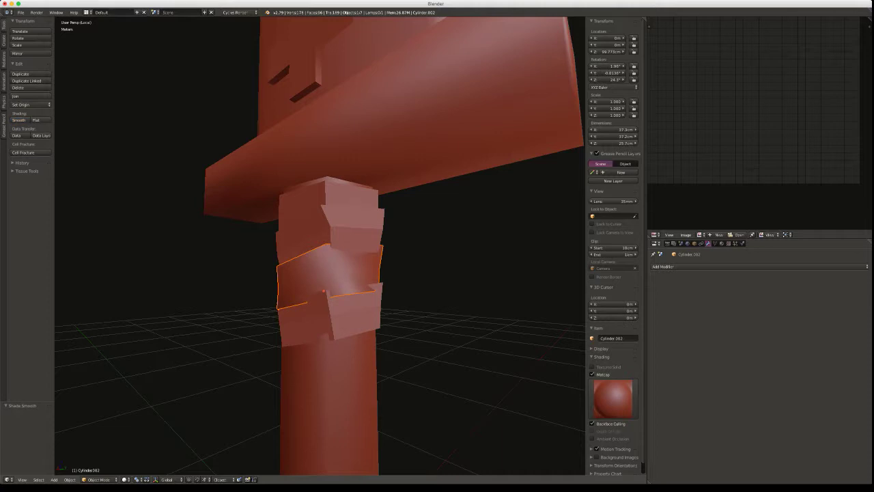
shift+right_click(345, 219)
shift+right_click(355, 314)
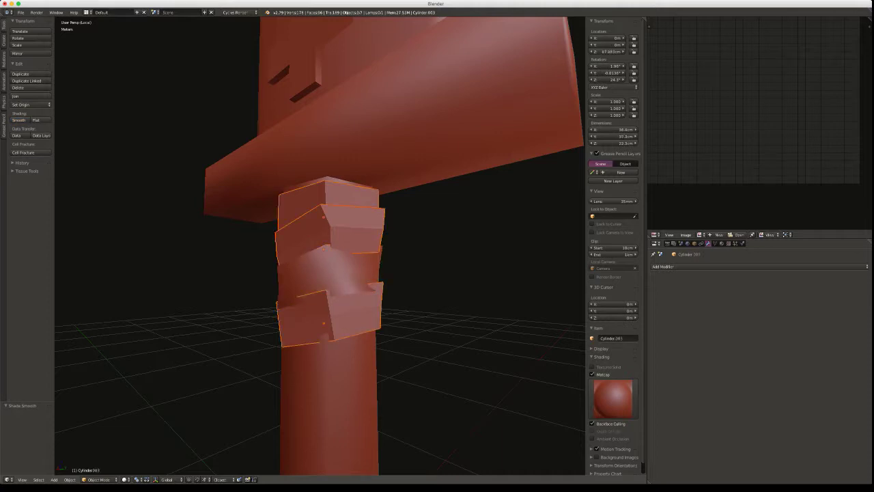
click(19, 120)
Put Cylinder.002 back into Sculpt Mode and choose the Clay brush with a higher strength and a 67 px radius
right_click(330, 259)
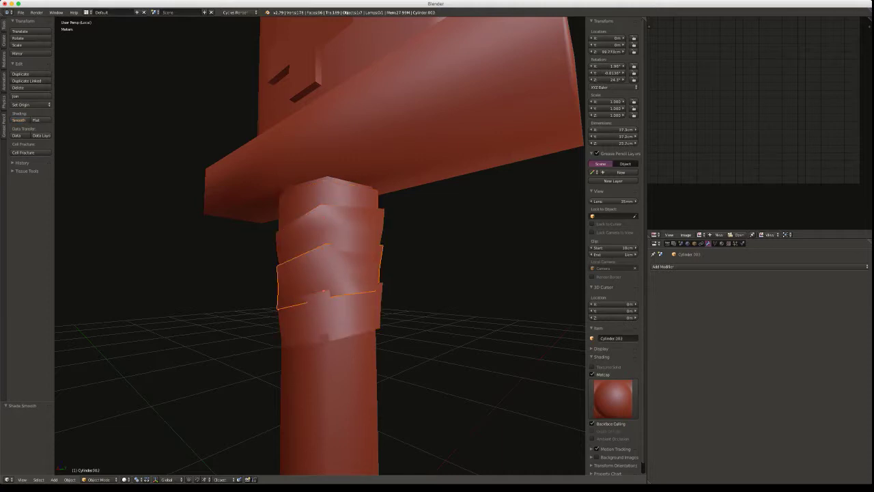
key(ctrl+Tab)
click(289, 245)
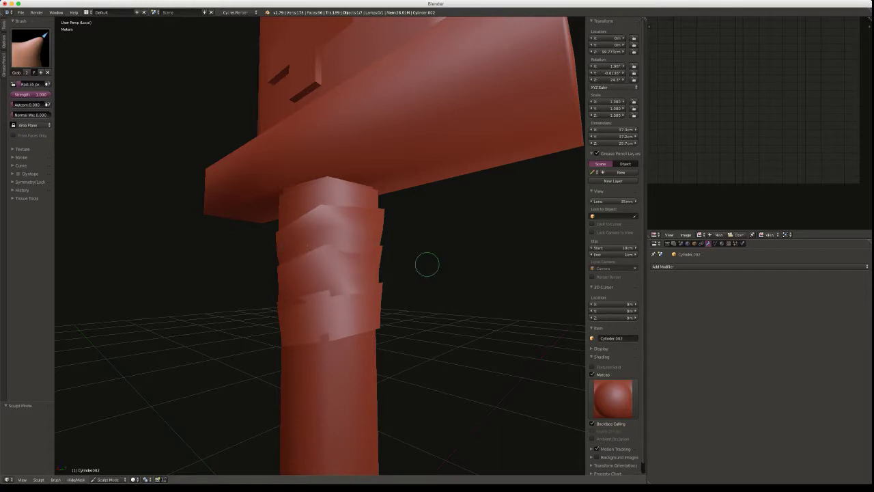
middle_drag(425, 264, 294, 247)
key(c)
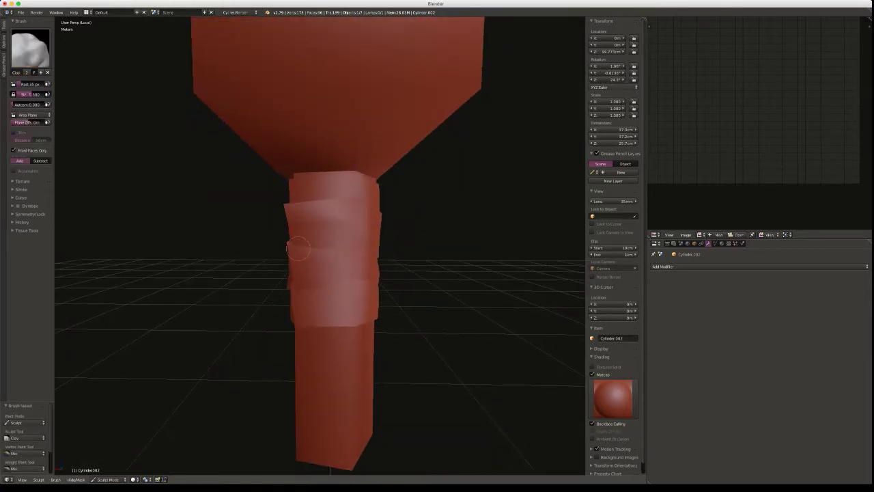
key(shift+f)
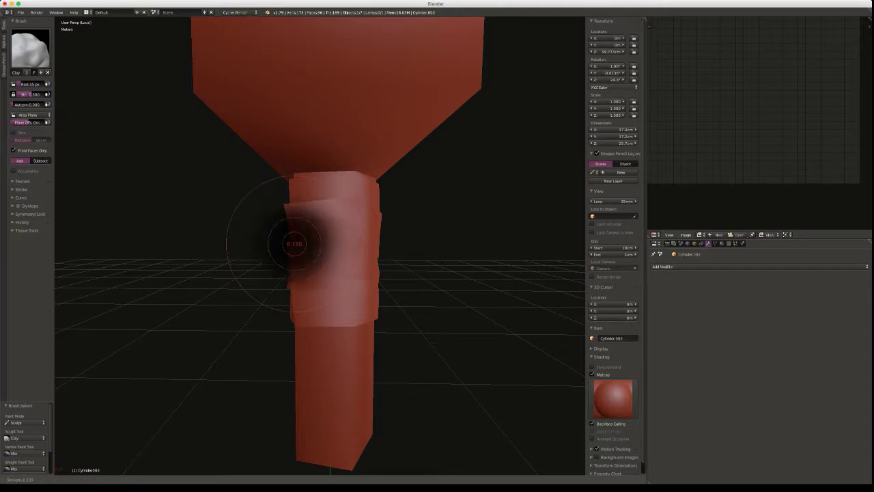
click(308, 244)
click(305, 244)
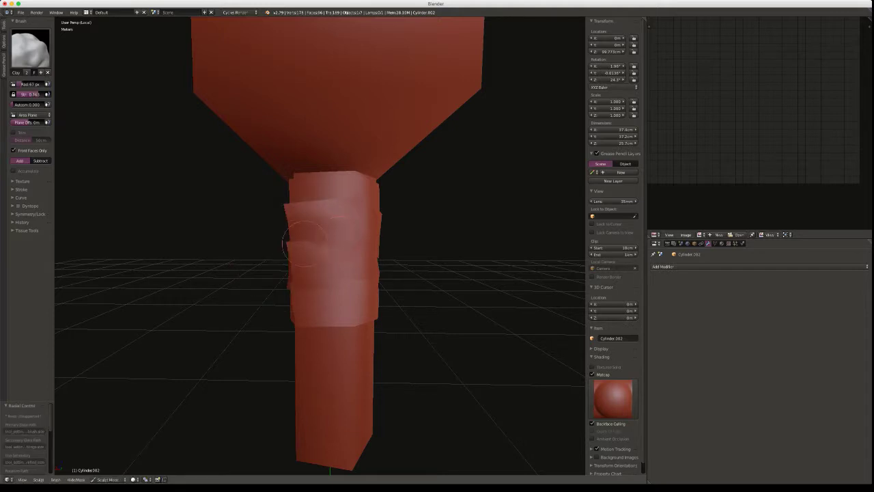
Build up the third ring's surface around the grip with the Clay brush
mouse_move(339, 236)
middle_down()
mouse_move(362, 250)
mouse_move(337, 253)
mouse_move(301, 216)
middle_up()
mouse_move(306, 180)
middle_down()
mouse_move(300, 196)
mouse_move(321, 199)
mouse_move(337, 189)
middle_up()
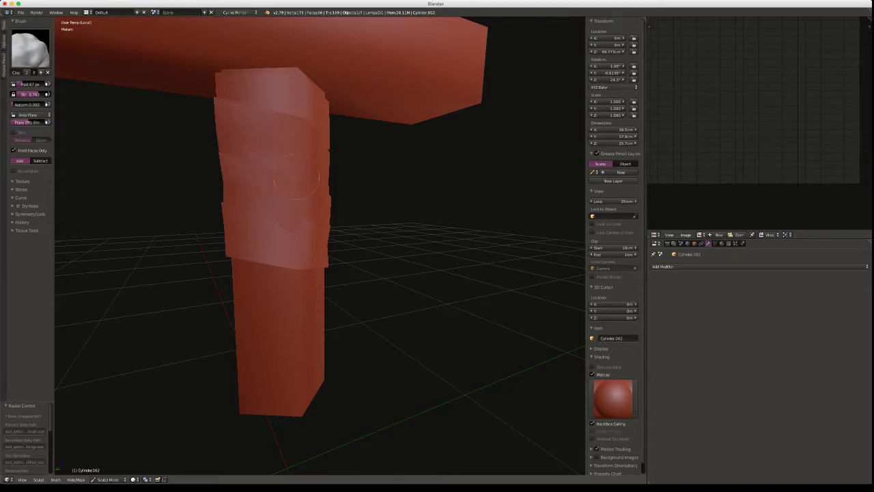
mouse_move(357, 224)
middle_down()
mouse_move(298, 215)
mouse_move(359, 226)
mouse_move(351, 234)
mouse_move(292, 230)
mouse_move(307, 242)
mouse_move(264, 221)
mouse_move(251, 228)
mouse_move(252, 239)
mouse_move(298, 201)
mouse_move(307, 224)
mouse_move(357, 221)
mouse_move(296, 214)
mouse_move(287, 198)
middle_up()
Leave Sculpt Mode on the third ring and put the lowest ring, Cylinder.003, into Sculpt Mode
key(Tab)
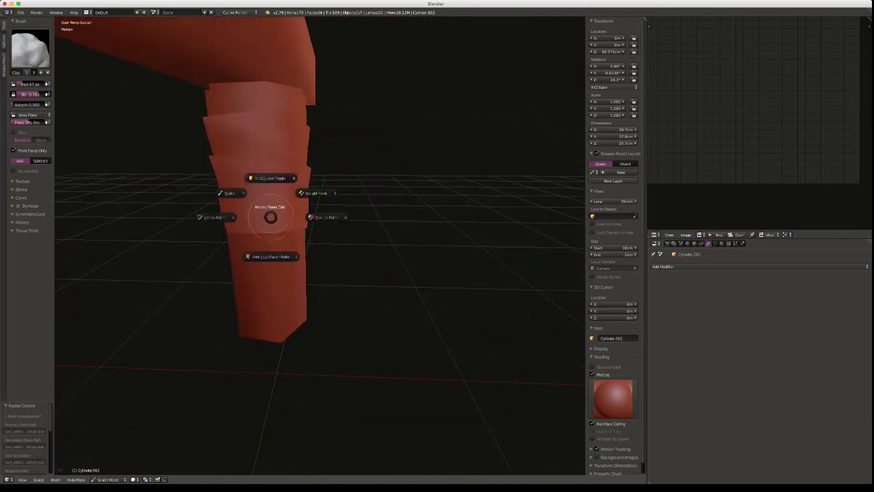
click(272, 178)
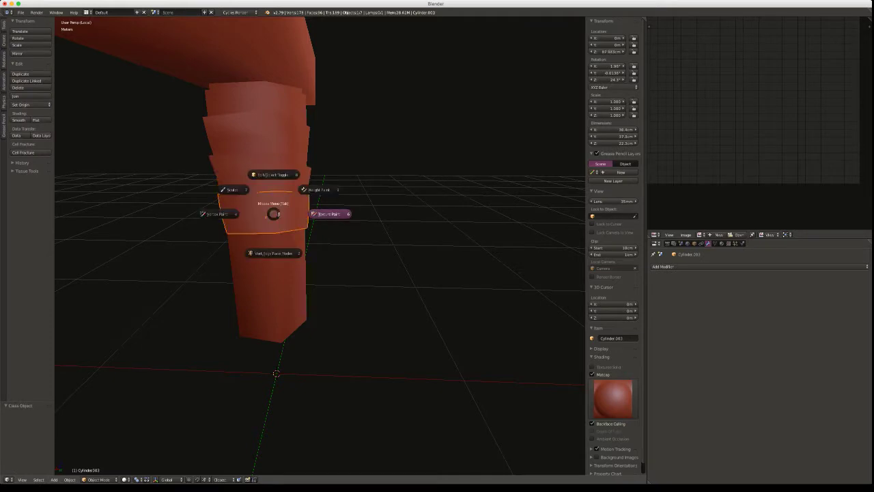
click(232, 189)
Enlarge the Clay brush radius to 113 px and build up the sides of the lowest ring
mouse_move(273, 213)
middle_down()
mouse_move(290, 201)
mouse_move(292, 212)
mouse_move(256, 198)
mouse_move(300, 189)
mouse_move(313, 203)
middle_up()
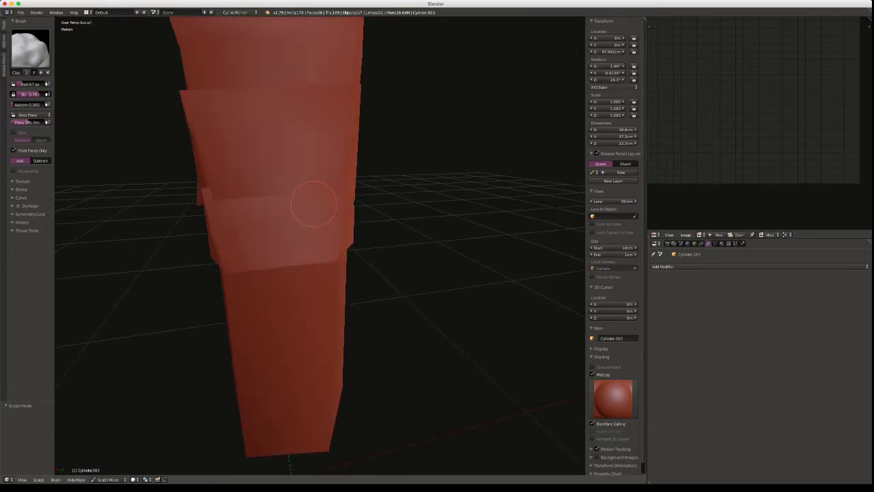
middle_drag(233, 198, 285, 200)
key(f)
click(300, 199)
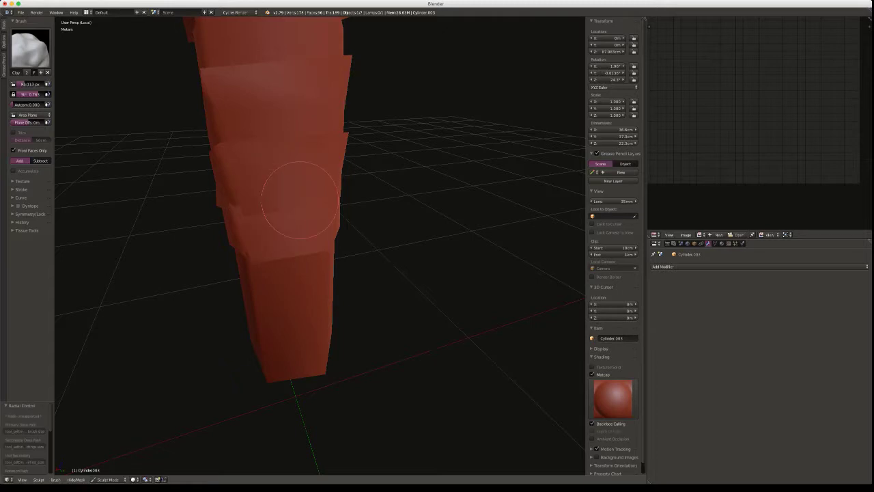
mouse_move(300, 200)
mouse_down()
mouse_move(308, 202)
mouse_move(262, 204)
mouse_move(230, 219)
mouse_move(266, 218)
mouse_up()
Switch to the Grab brush and reshape the lowest ring's edges and corners from several sides
key(g)
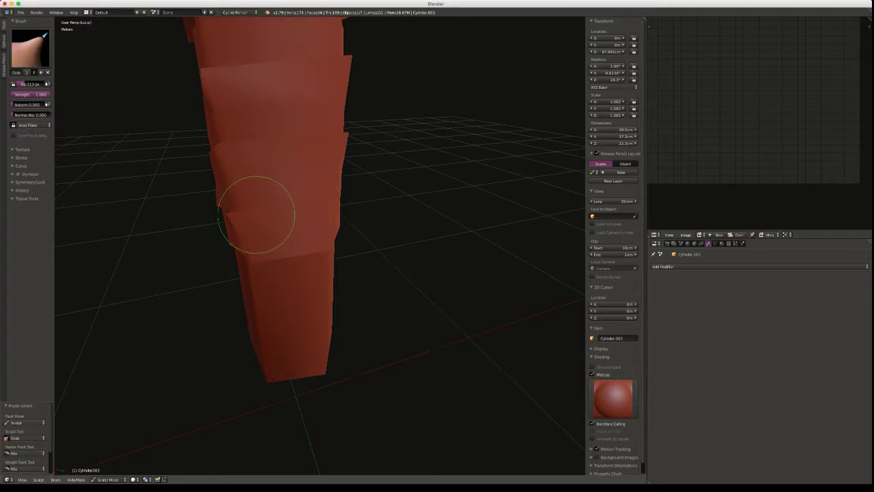
middle_drag(237, 215, 279, 201)
key(c)
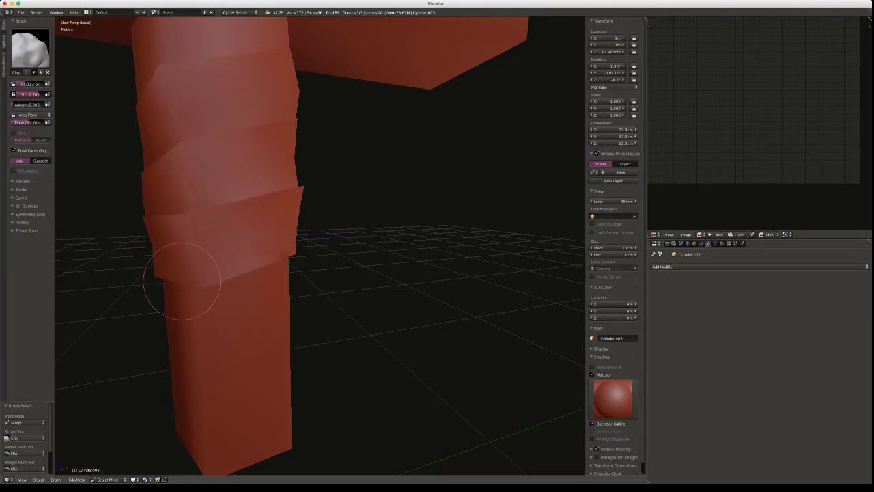
key(g)
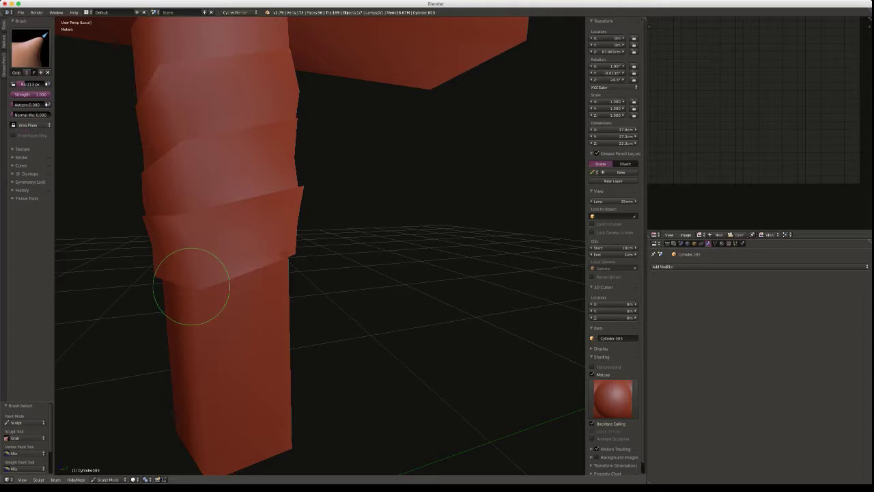
mouse_move(370, 257)
middle_down()
mouse_move(259, 271)
mouse_move(263, 282)
mouse_move(296, 284)
mouse_move(291, 273)
mouse_move(321, 288)
mouse_move(365, 273)
mouse_move(325, 287)
mouse_move(312, 279)
mouse_move(291, 234)
mouse_move(317, 243)
mouse_move(345, 205)
mouse_move(353, 224)
mouse_move(294, 217)
mouse_move(359, 223)
mouse_move(349, 220)
mouse_move(298, 133)
middle_up()
drag(297, 134, 396, 142)
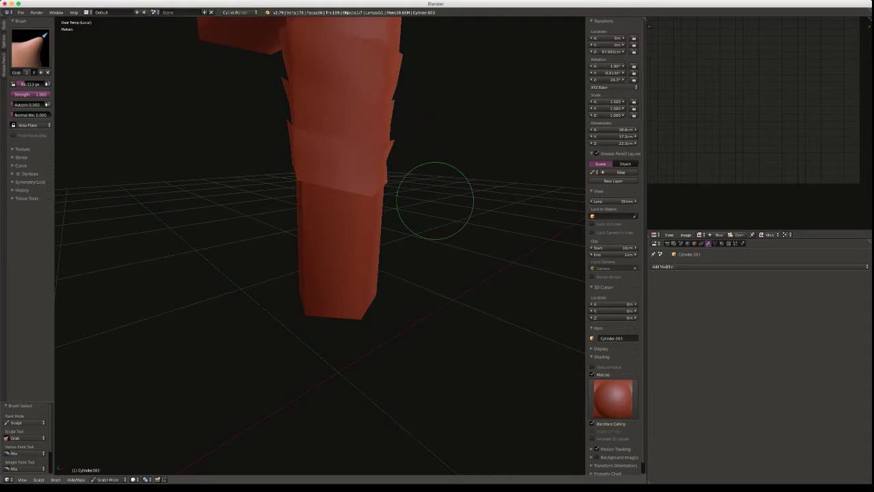
Reduce the Grab brush radius to 62 px on the lowest ring, reshape it, and switch to the Clay brush
key(f)
click(421, 198)
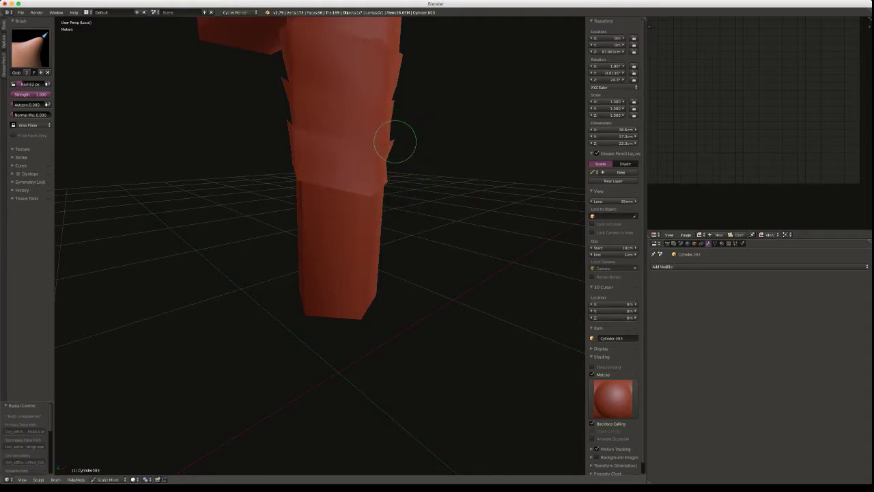
middle_drag(422, 148, 343, 162)
key(c)
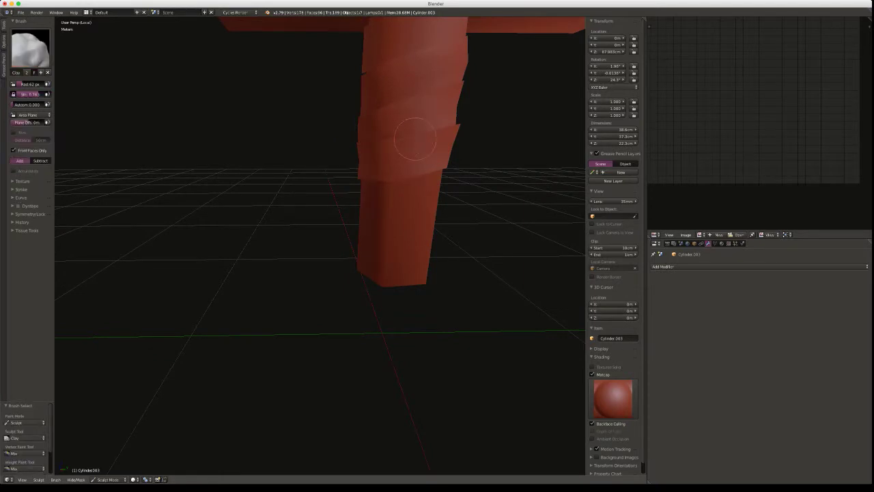
mouse_move(379, 164)
middle_down()
mouse_move(486, 168)
mouse_move(444, 156)
mouse_move(404, 163)
middle_up()
scroll(425, 164, down, 3)
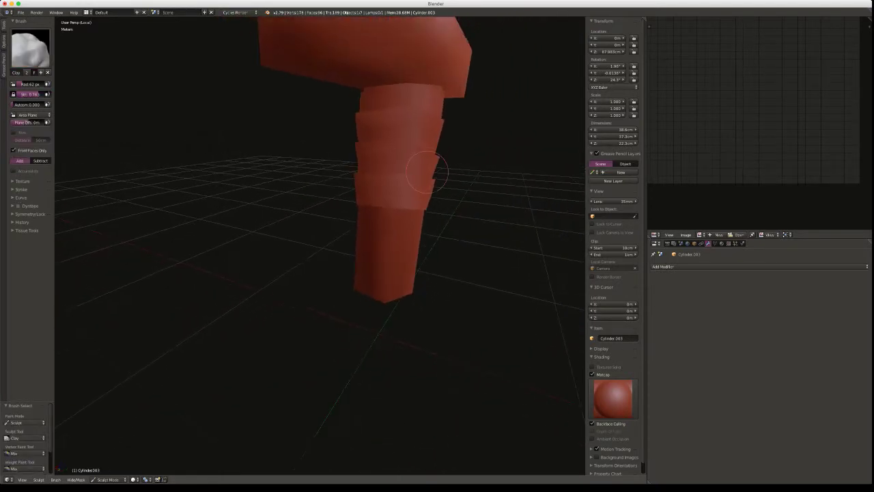
Return to Object Mode, select the three sculpted rings and duplicate them straight down the Z axis onto the lower part of the grip
key(Tab)
click(425, 134)
right_click(401, 130)
shift+right_click(397, 161)
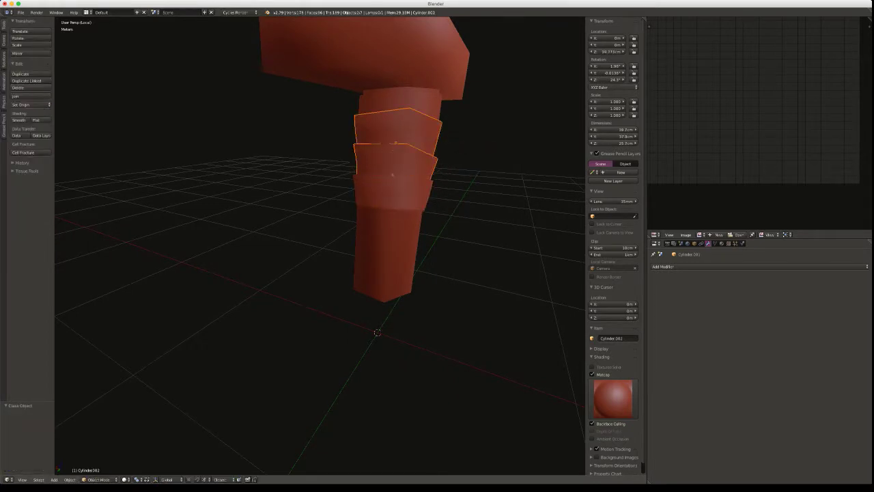
shift+right_click(395, 193)
key(shift+d)
key(z)
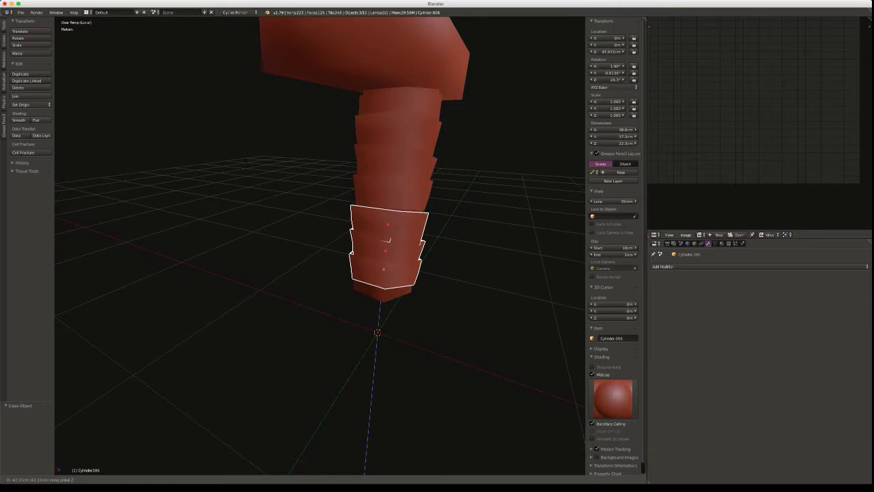
click(388, 233)
Build up the highest of the duplicated rings, Cylinder.004, with the Clay brush in Sculpt Mode, and return to Object Mode
middle_drag(388, 233, 225, 205)
key(Tab)
click(293, 179)
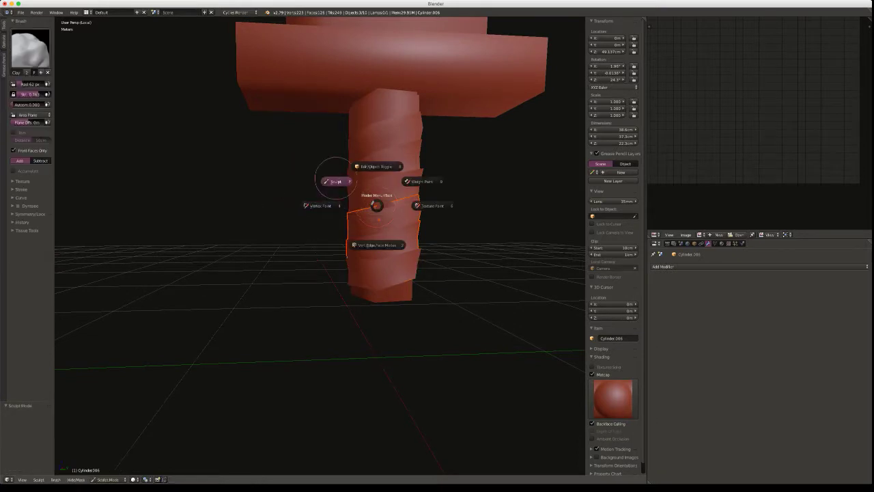
click(335, 177)
right_click(371, 211)
key(Tab)
click(327, 186)
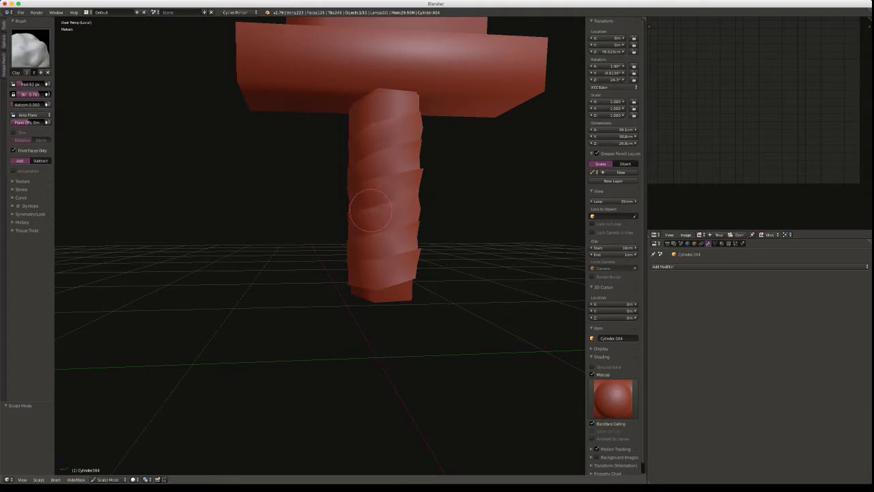
mouse_move(371, 211)
middle_down()
mouse_move(468, 196)
mouse_move(419, 197)
mouse_move(430, 199)
mouse_move(437, 171)
mouse_move(438, 193)
middle_up()
key(Tab)
click(394, 169)
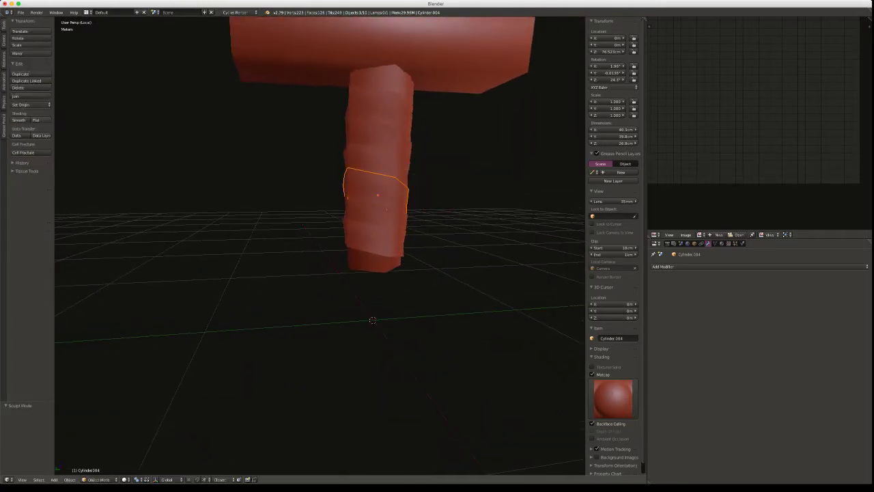
Put the middle duplicated ring, Cylinder.005, into Sculpt Mode, work around its sides with the Clay brush, and return to Object Mode
right_click(379, 201)
key(Tab)
click(335, 180)
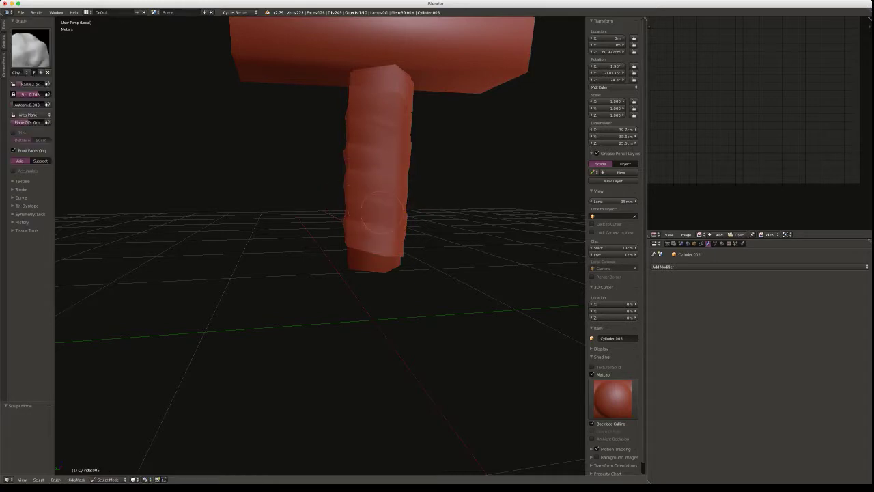
middle_drag(487, 223, 357, 214)
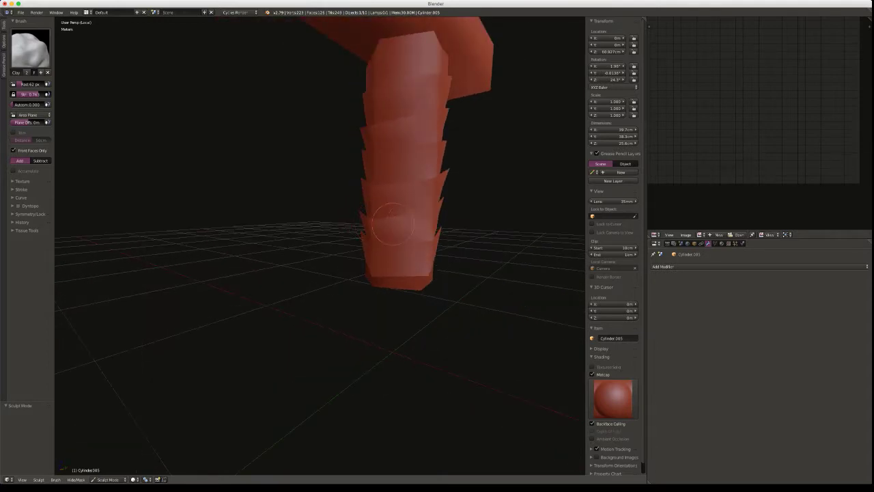
middle_drag(480, 219, 419, 223)
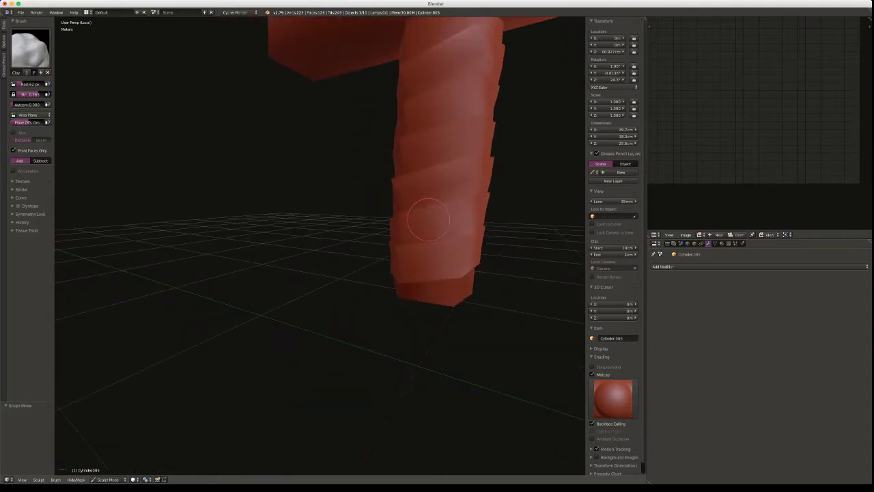
key(Tab)
click(448, 179)
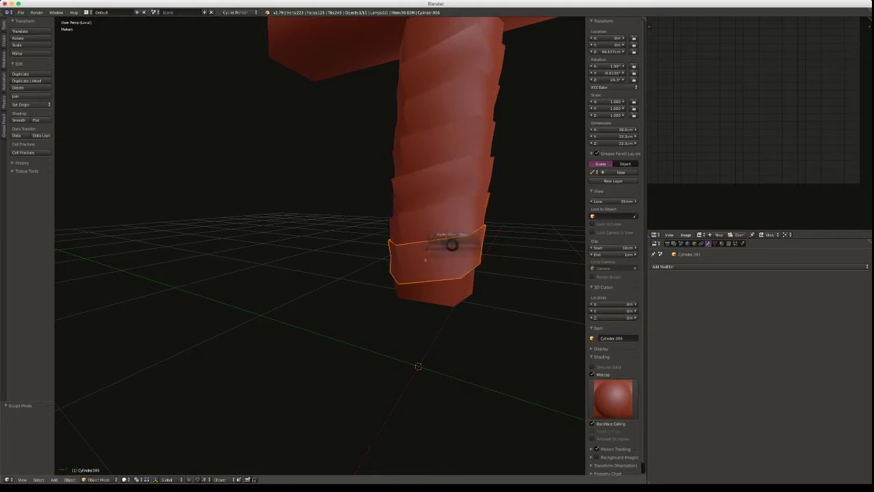
Reshape the lowest duplicated ring, Cylinder.006, in Sculpt Mode using the Grab brush with a 128 px radius
key(Tab)
click(410, 219)
key(g)
key(f)
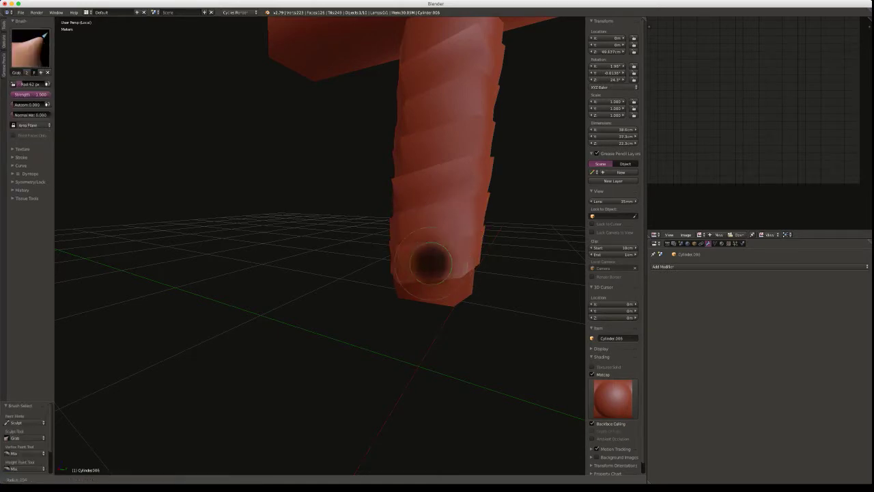
click(462, 282)
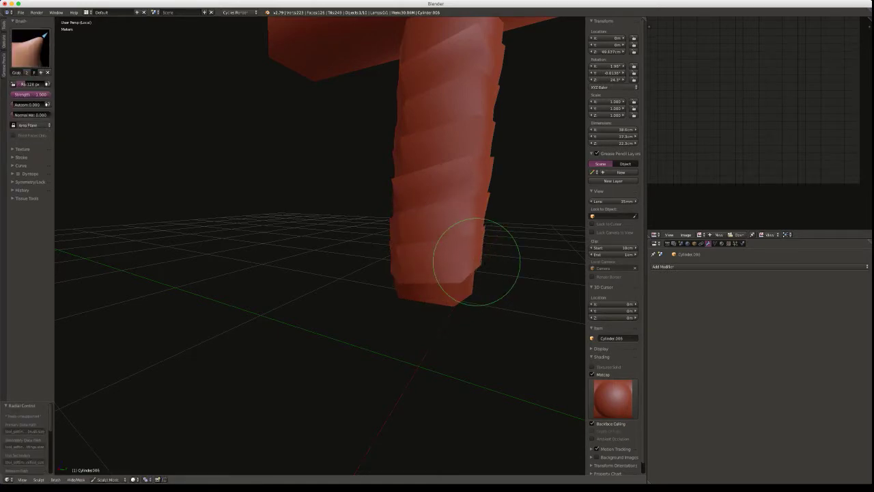
mouse_move(479, 235)
middle_down()
mouse_move(459, 254)
mouse_move(394, 238)
mouse_move(456, 238)
mouse_move(439, 234)
mouse_move(446, 238)
mouse_move(433, 211)
middle_up()
key(Tab)
click(409, 171)
Examine the wrapped grip band by band and check the whole sword's proportions from several sides
scroll(355, 225, down, 6)
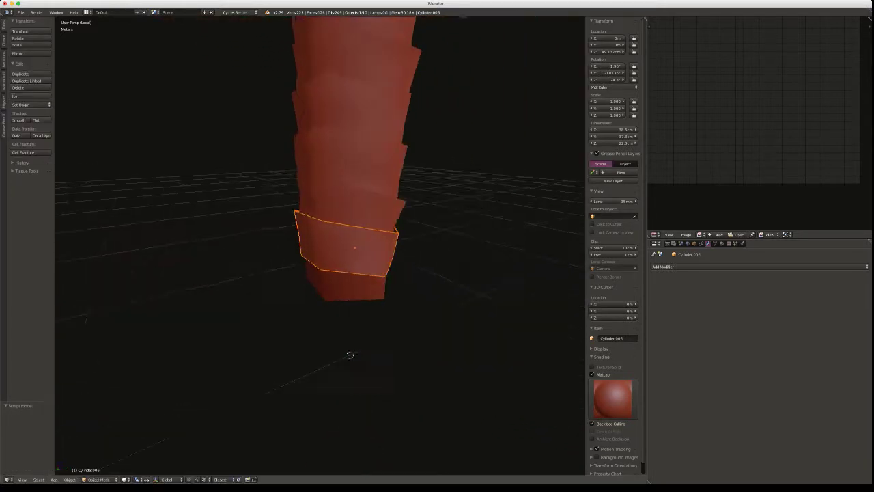
scroll(321, 246, up, 5)
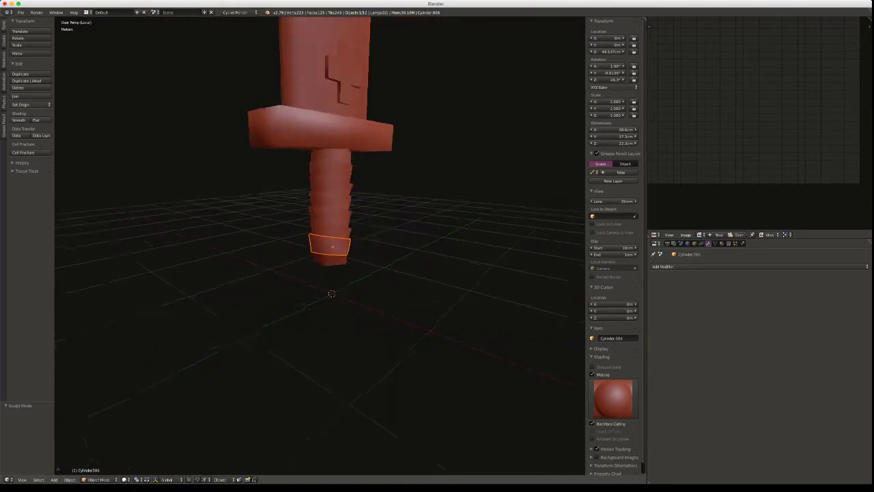
mouse_move(327, 246)
middle_down()
mouse_move(321, 243)
mouse_move(333, 256)
middle_up()
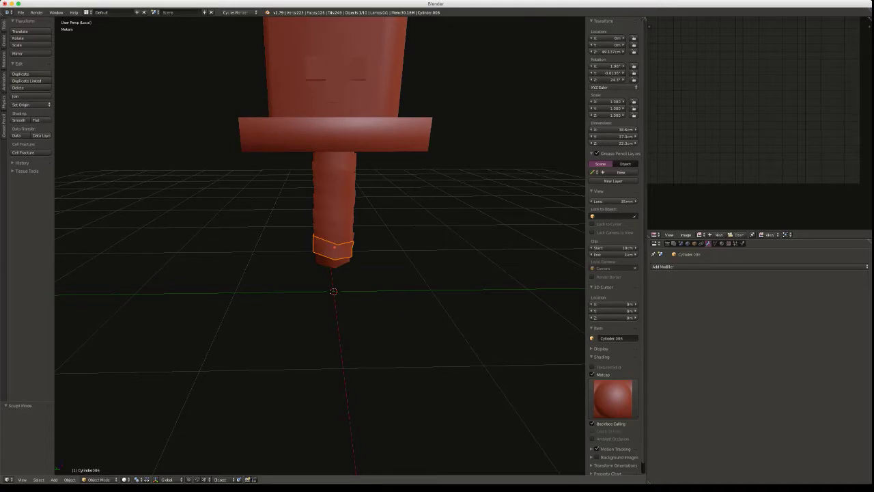
right_click(335, 198)
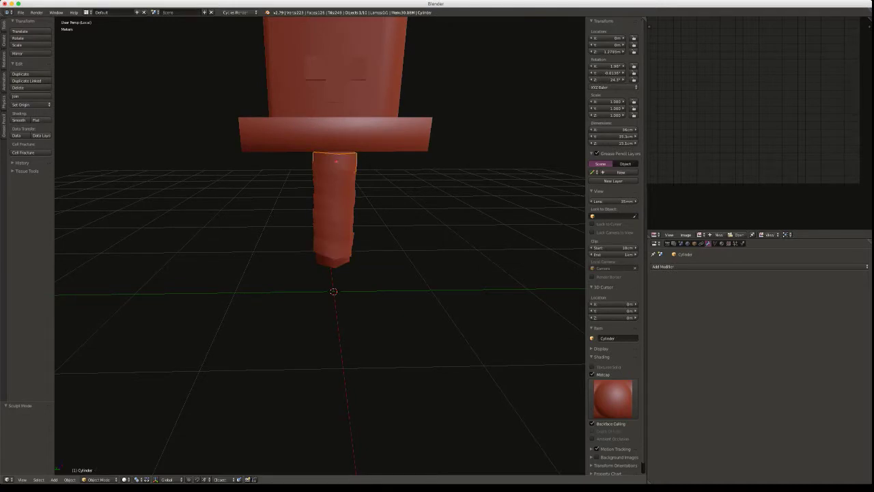
right_click(335, 174)
right_click(334, 191)
right_click(335, 191)
right_click(335, 170)
right_click(335, 191)
right_click(335, 205)
right_click(335, 222)
right_click(335, 236)
scroll(321, 246, down, 4)
middle_drag(321, 245, 418, 218)
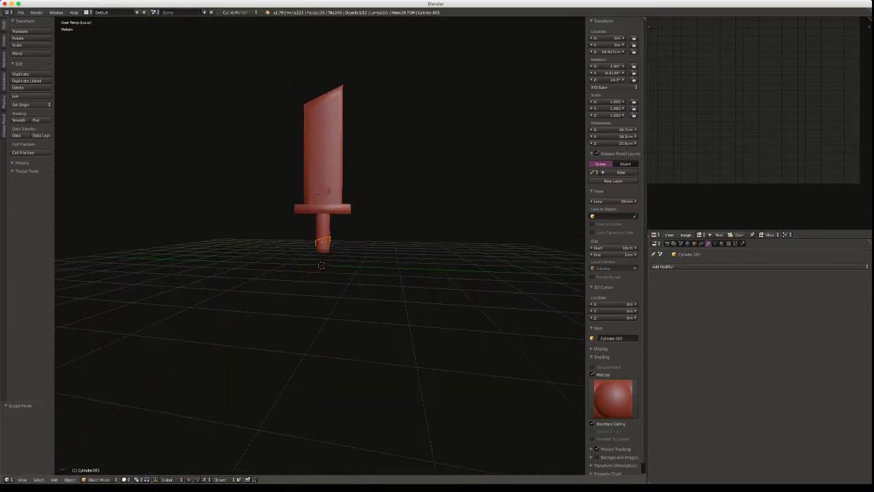
scroll(321, 205, up, 5)
middle_drag(321, 245, 345, 225)
scroll(321, 205, down, 4)
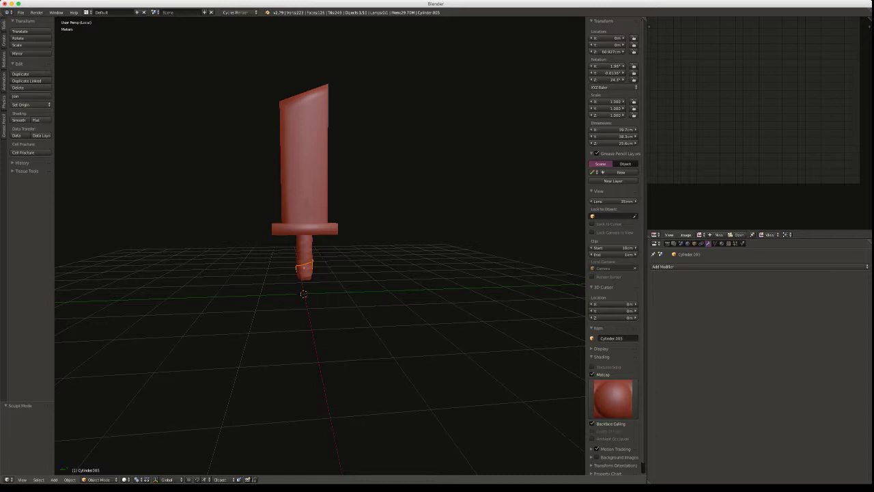
Put the sword body into Edit Mode and scale the edge loop at the base of the blade along the Y axis
right_click(304, 204)
key(Tab)
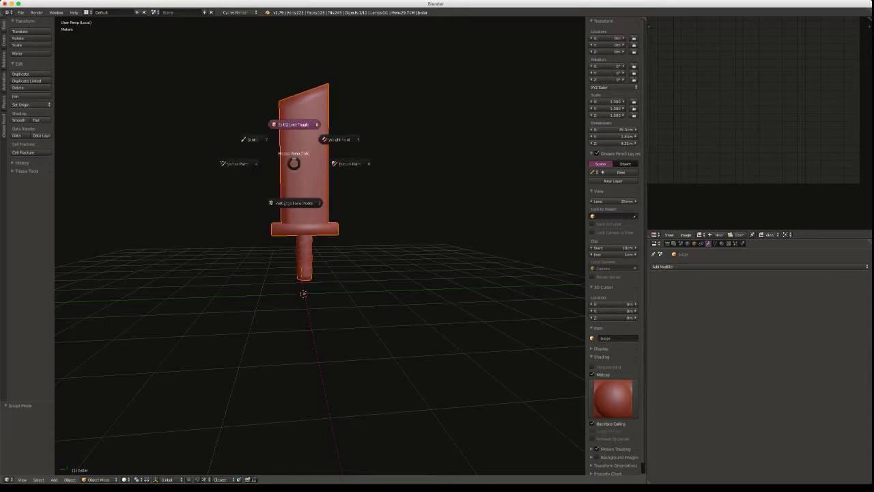
middle_drag(305, 208, 306, 218)
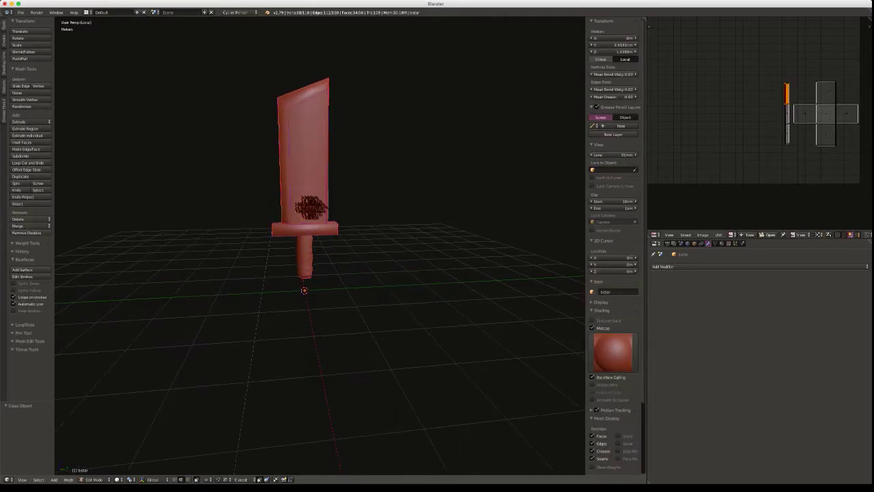
alt+right_click(305, 223)
key(s)
key(y)
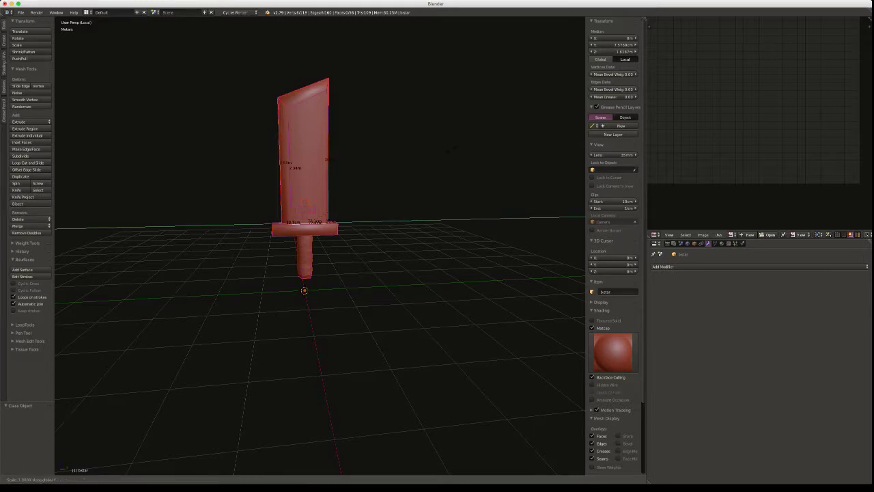
click(417, 157)
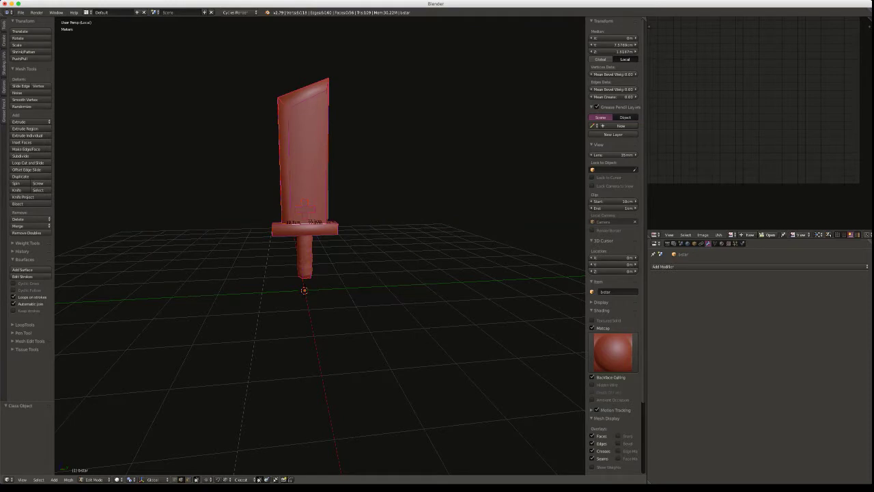
Try a single centred loop cut across the blade and undo it
key(ctrl+r)
click(312, 161)
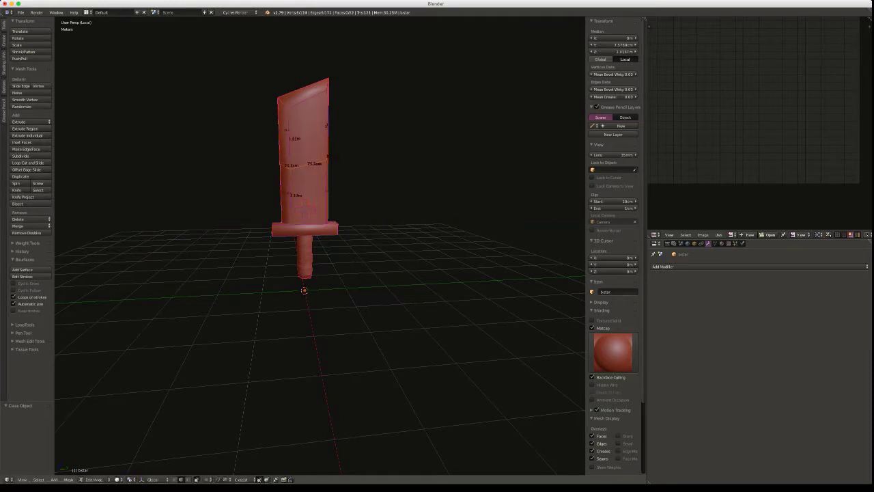
key(Escape)
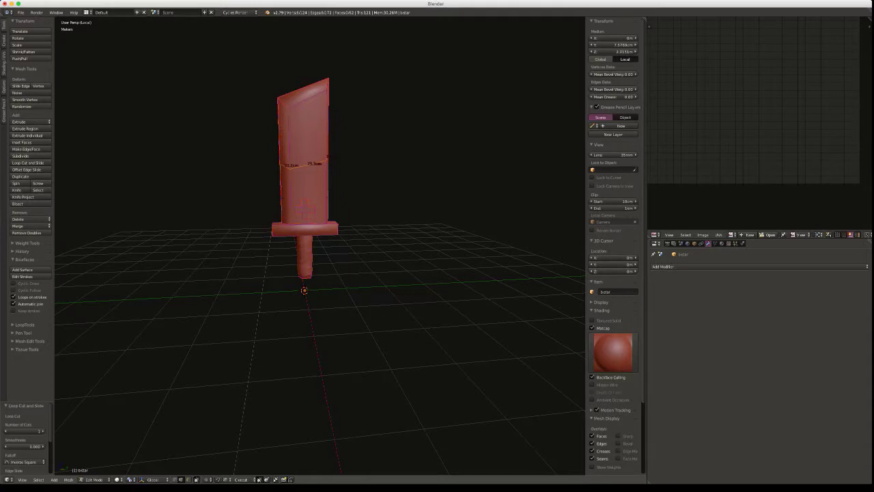
key(ctrl+z)
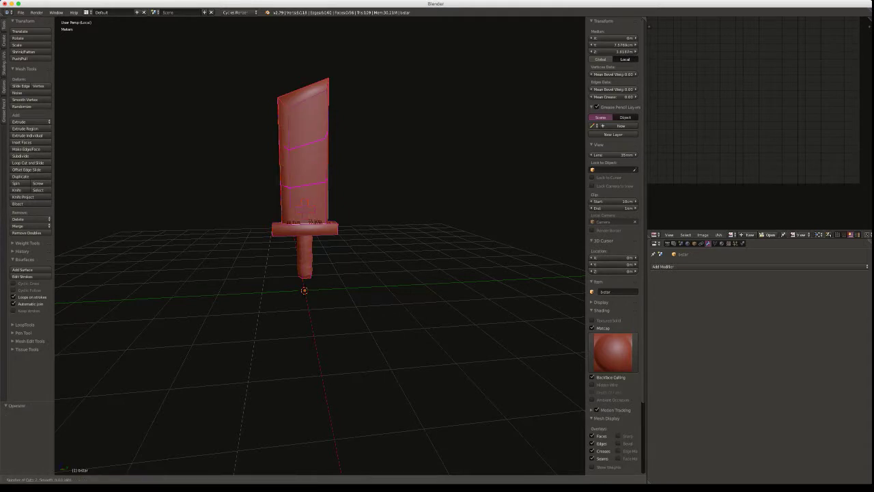
Add two evenly spaced loop cuts across the blade without sliding them
scroll(305, 204, up, 1)
click(305, 205)
right_click(306, 204)
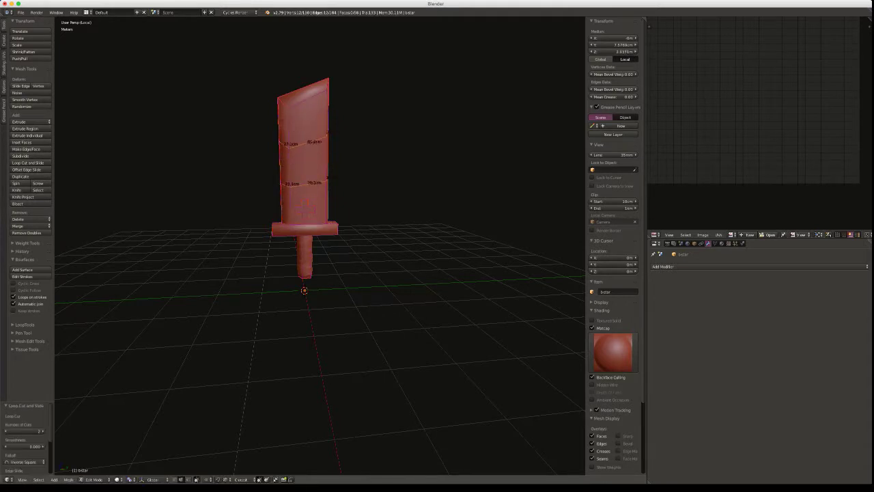
Randomize the vertices of the two new blade loops with an amount of -0.020 and a random seed of 10
key(w)
key(Escape)
click(69, 479)
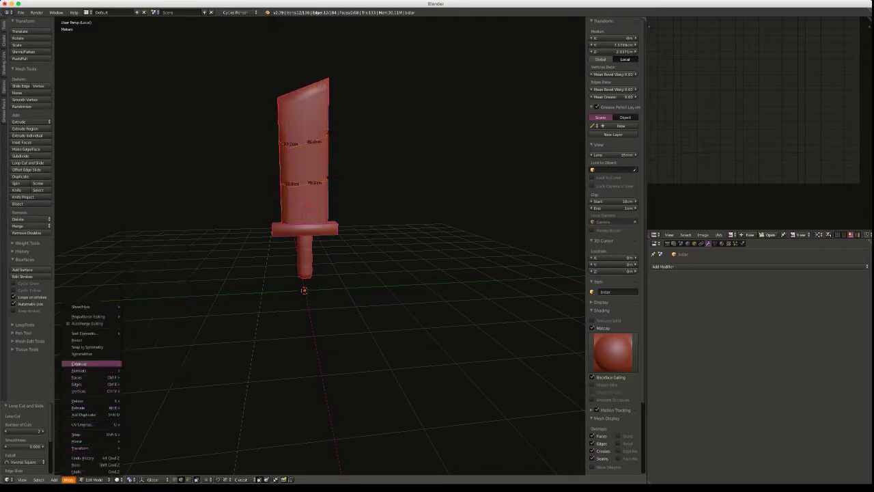
mouse_move(106, 447)
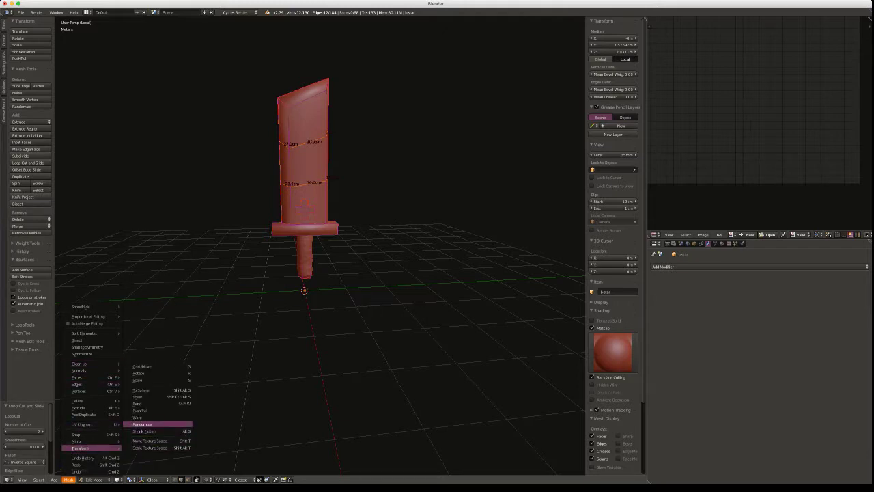
click(154, 424)
key(F6)
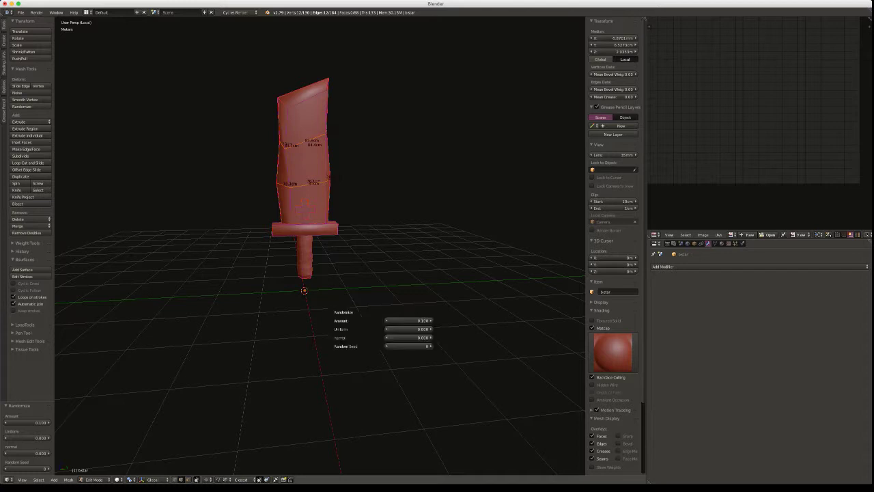
drag(409, 320, 381, 320)
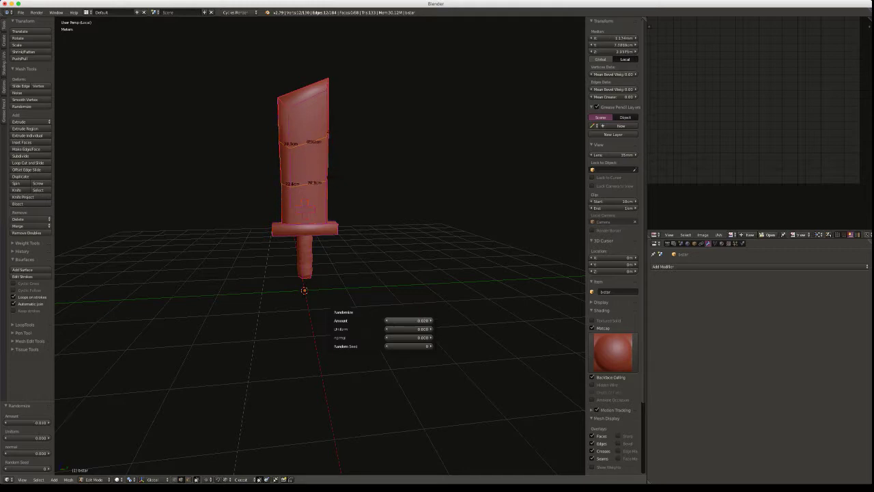
drag(408, 346, 426, 346)
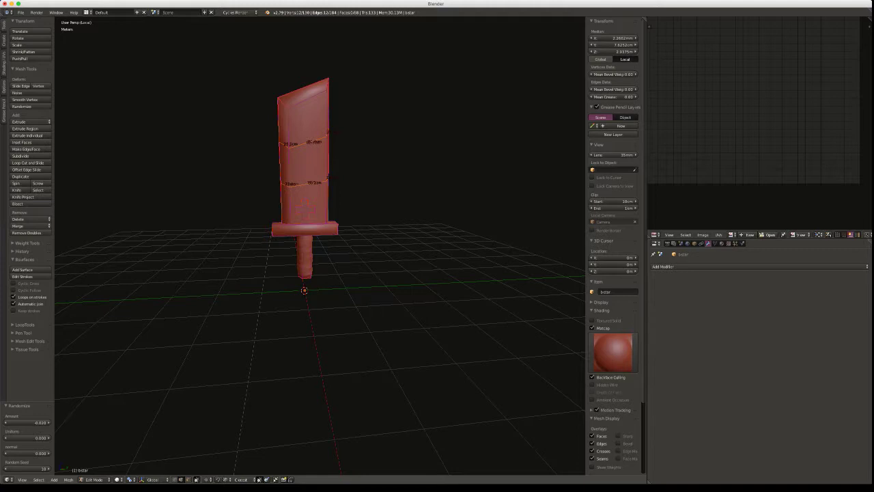
Examine the randomized blade from several sides in Edit Mode and Object Mode
middle_drag(410, 259, 246, 259)
middle_drag(383, 260, 218, 265)
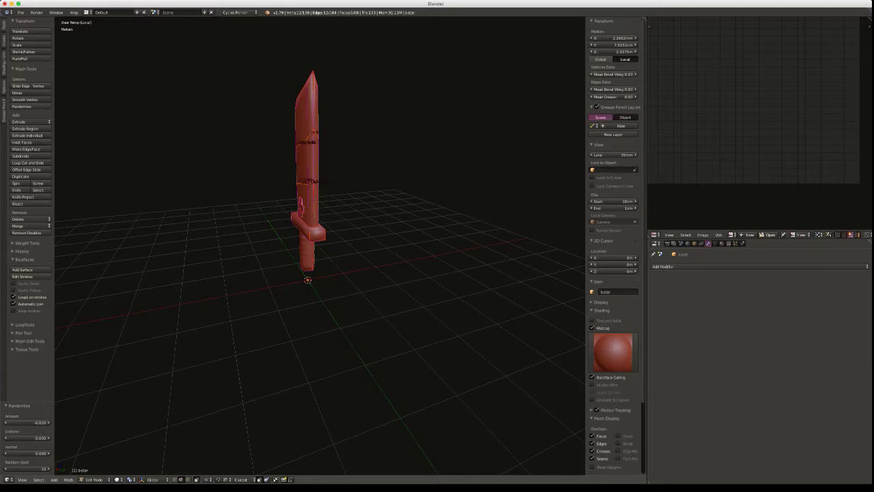
middle_drag(328, 170, 413, 100)
key(Tab)
click(408, 98)
key(Tab)
click(414, 68)
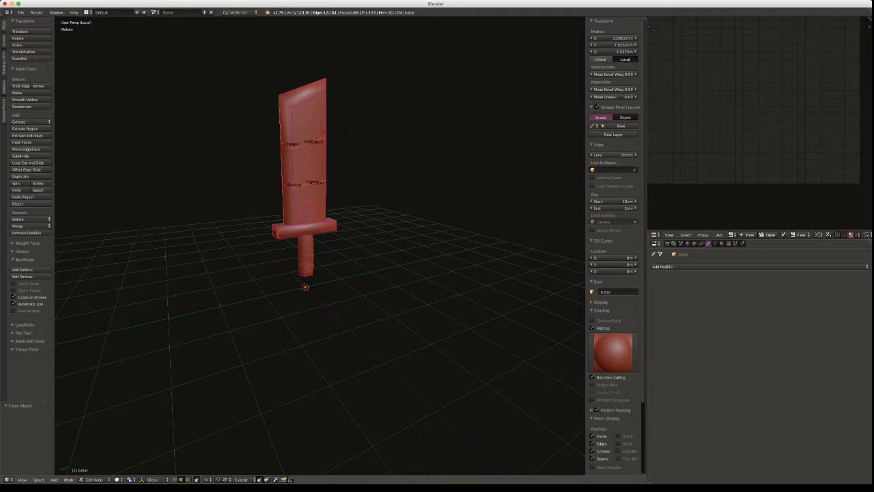
Randomize the vertices of the two blade loops again with an amount of 0.030 and a uniform value of 0.770
key(F6)
key(w)
click(68, 479)
mouse_move(82, 448)
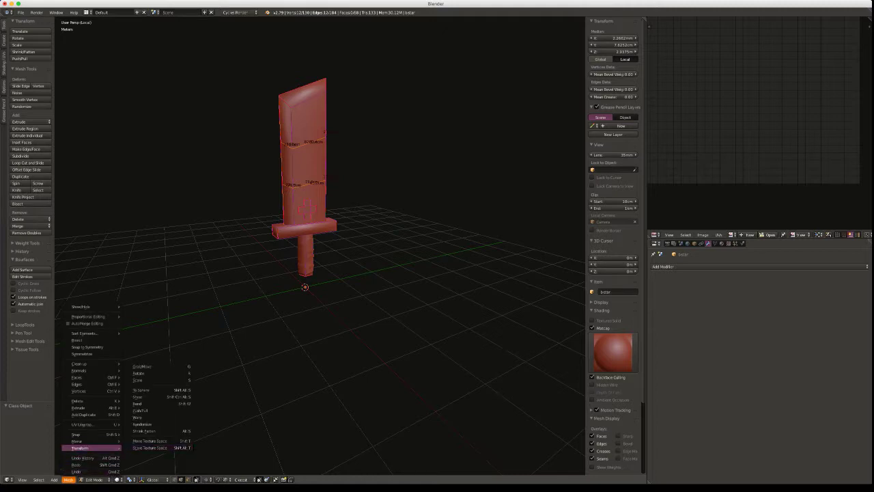
click(142, 424)
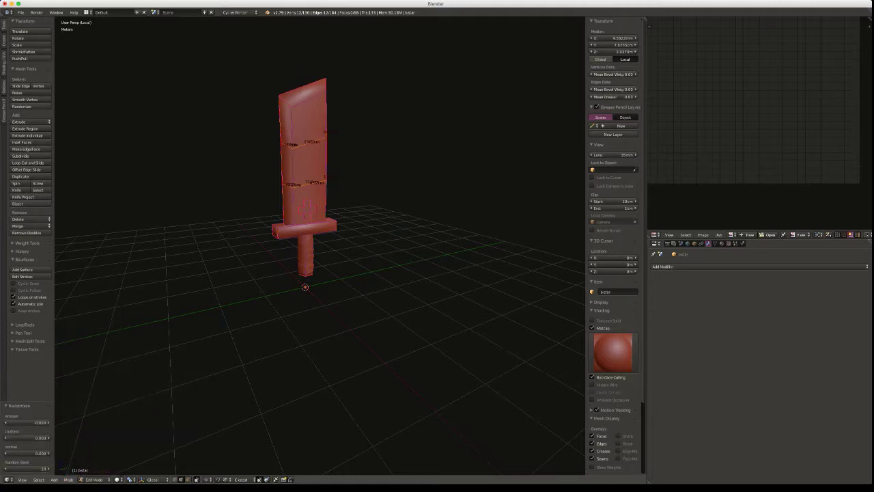
key(F6)
mouse_move(396, 338)
mouse_down()
mouse_move(388, 338)
mouse_move(398, 338)
mouse_up()
middle_drag(398, 338, 367, 332)
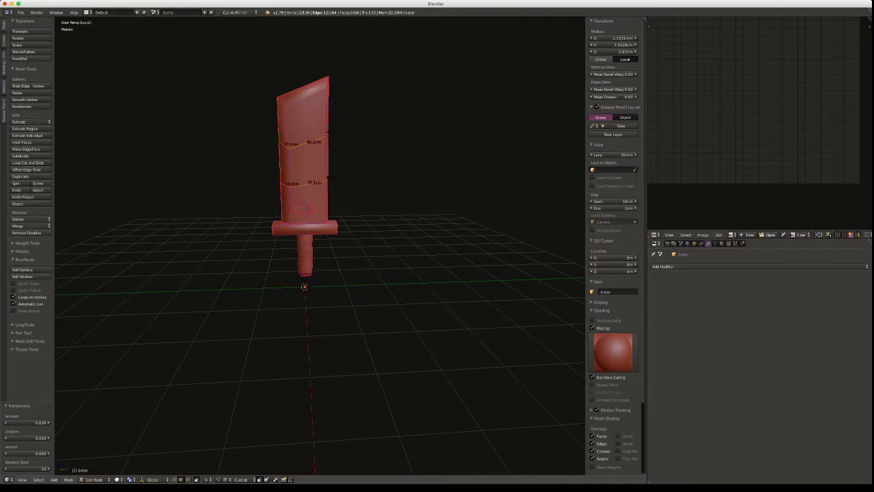
key(F6)
drag(507, 250, 524, 258)
Select the whole crossguard and add two evenly spaced loop cuts across it without sliding them
right_click(307, 223)
key(ctrl+l)
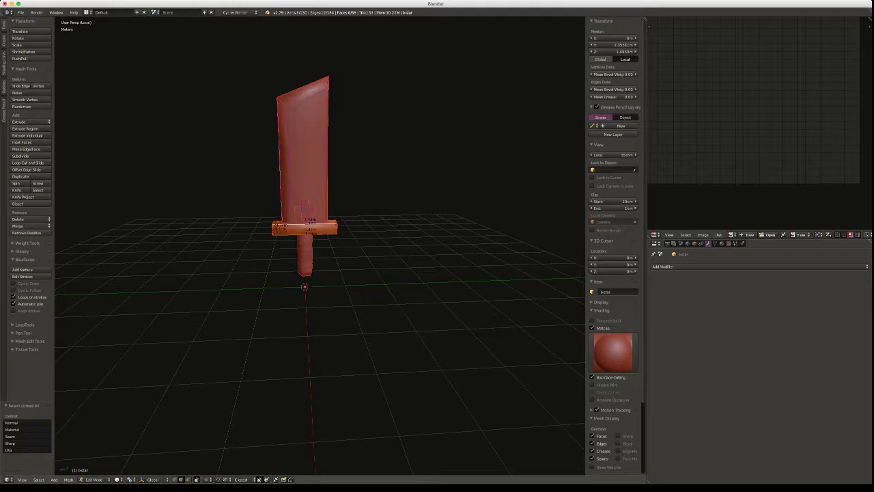
middle_drag(305, 206, 301, 213)
key(ctrl+r)
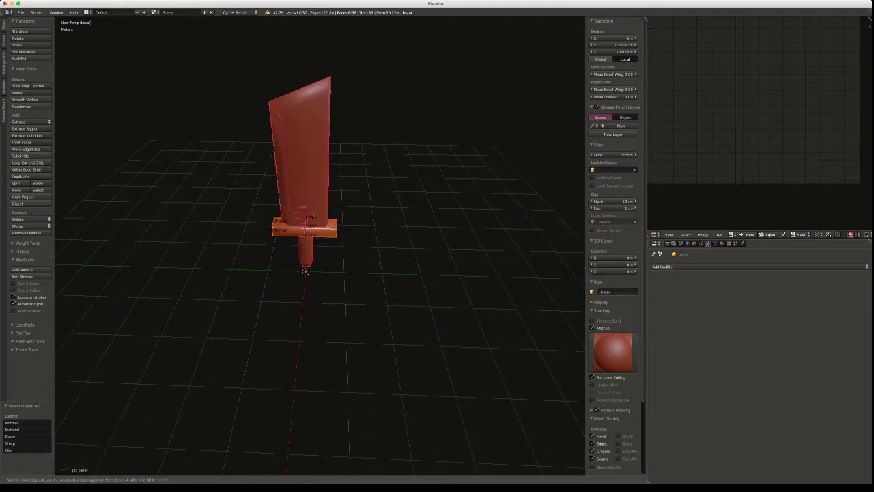
scroll(304, 228, up, 1)
click(302, 219)
right_click(303, 214)
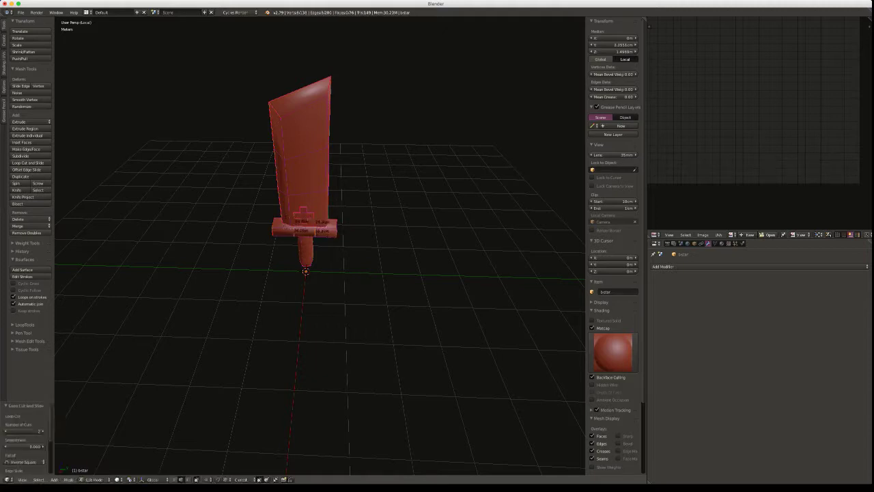
Randomize the vertices of the two crossguard loops with an amount of 0.030, uniform 0.770 and random seed 10
key(w)
click(68, 479)
mouse_move(80, 447)
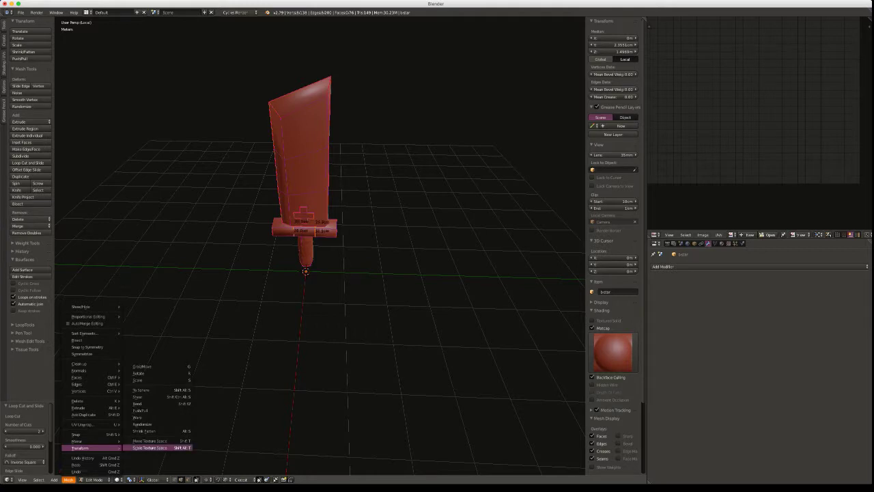
click(147, 424)
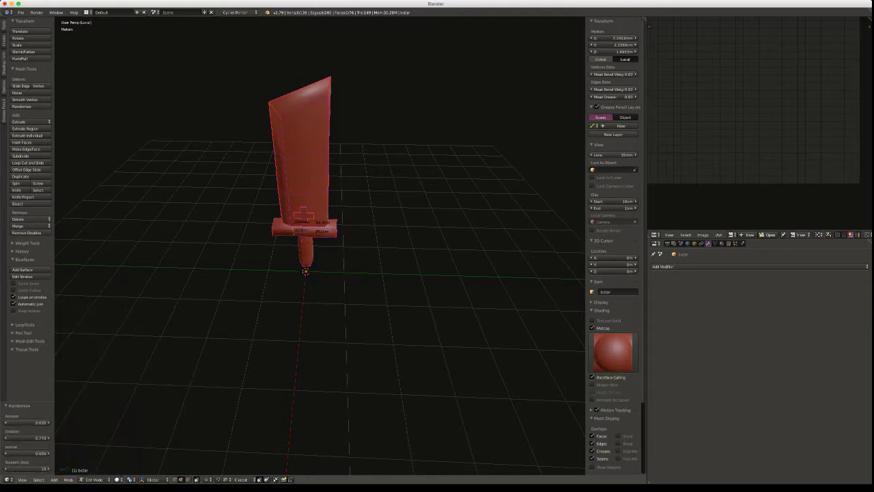
scroll(319, 246, up, 2)
scroll(320, 246, up, 6)
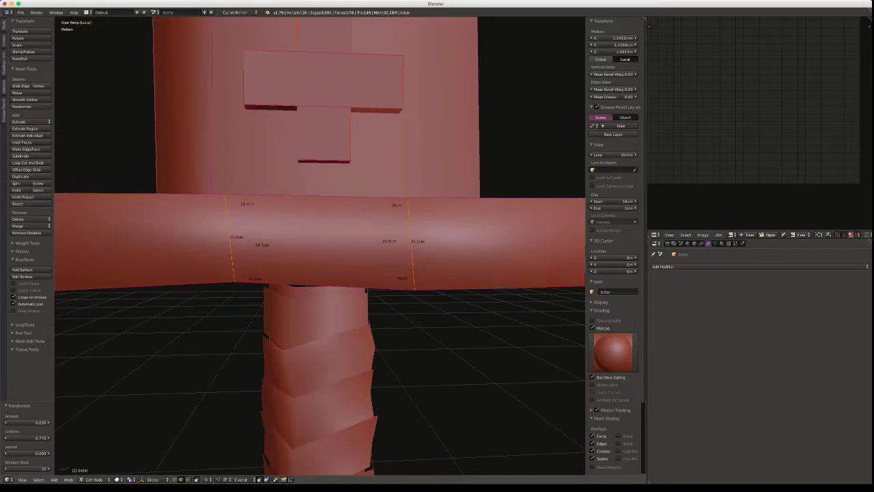
scroll(319, 246, down, 5)
mouse_move(319, 246)
middle_down()
mouse_move(338, 307)
mouse_move(335, 245)
mouse_move(382, 256)
mouse_move(320, 262)
middle_up()
scroll(320, 246, up, 2)
key(Tab)
click(320, 262)
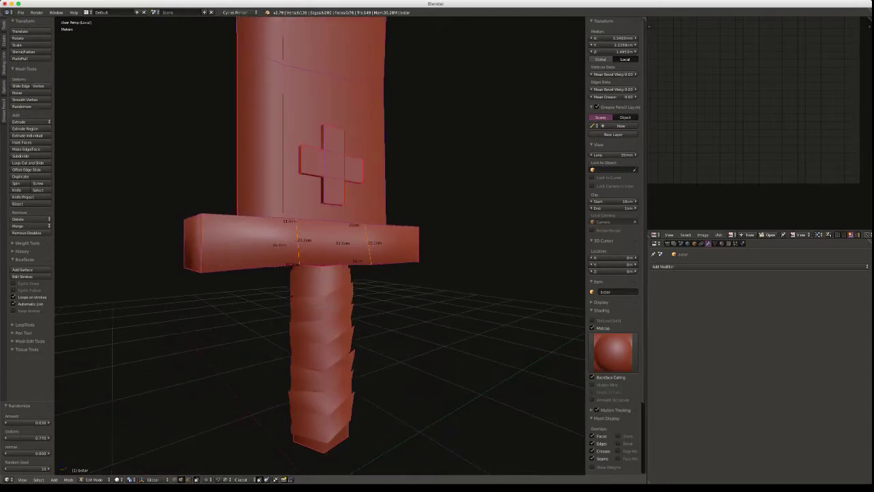
Raise the crossguard's underside edges beside the grip by about 3 cm along the Z axis
right_click(308, 265)
shift+right_click(345, 264)
key(g)
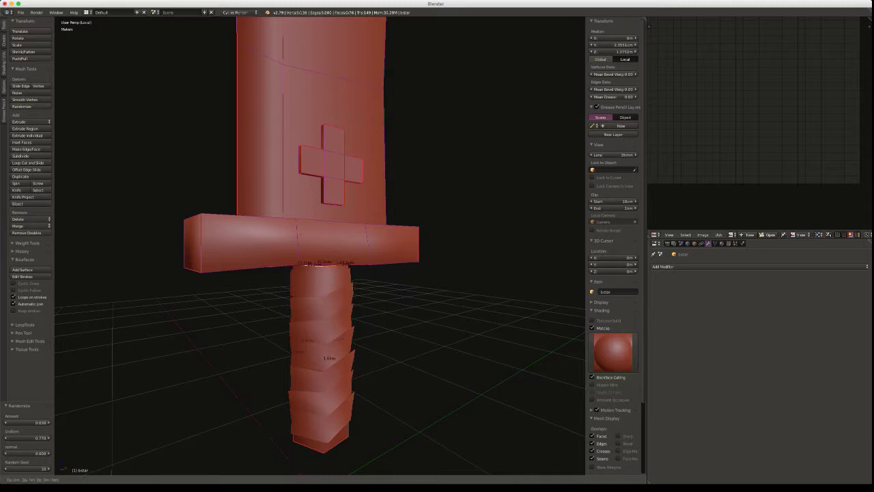
key(z)
key(Return)
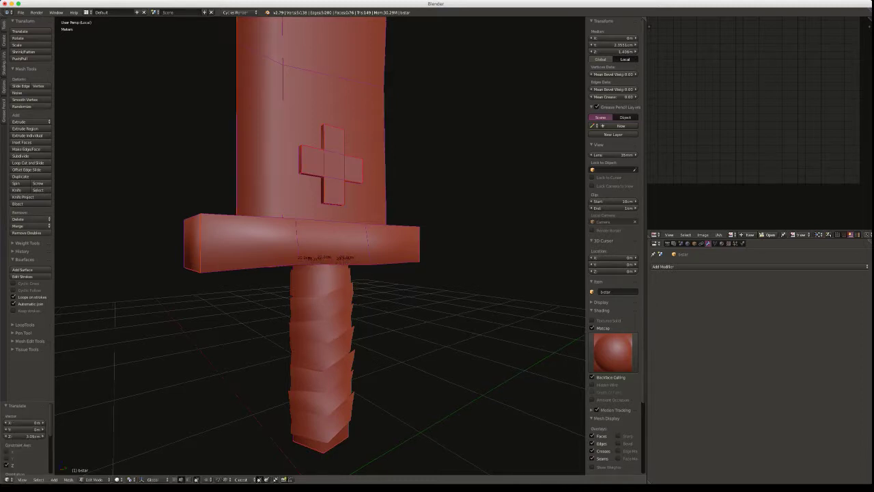
In vertex selection mode, shift one underside vertex of the crossguard horizontally by about 2.4 cm in X and 5 mm in Y
middle_drag(321, 273, 500, 293)
key(ctrl+Tab)
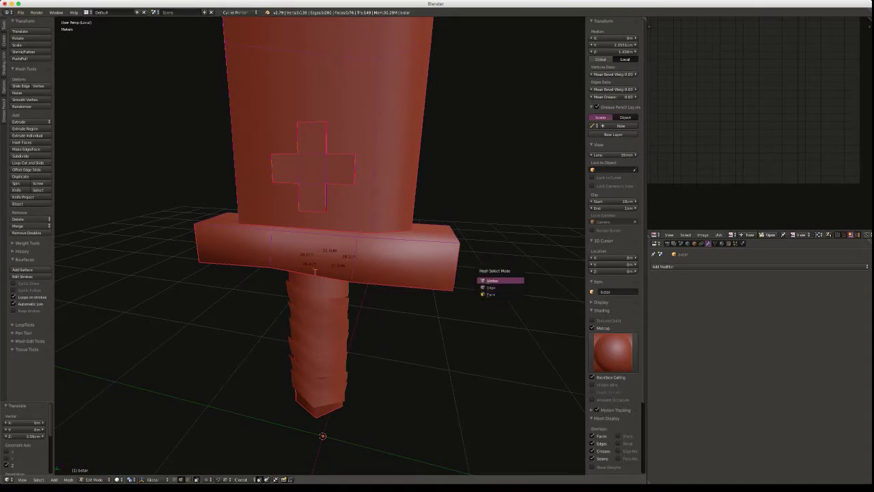
click(491, 280)
right_click(315, 271)
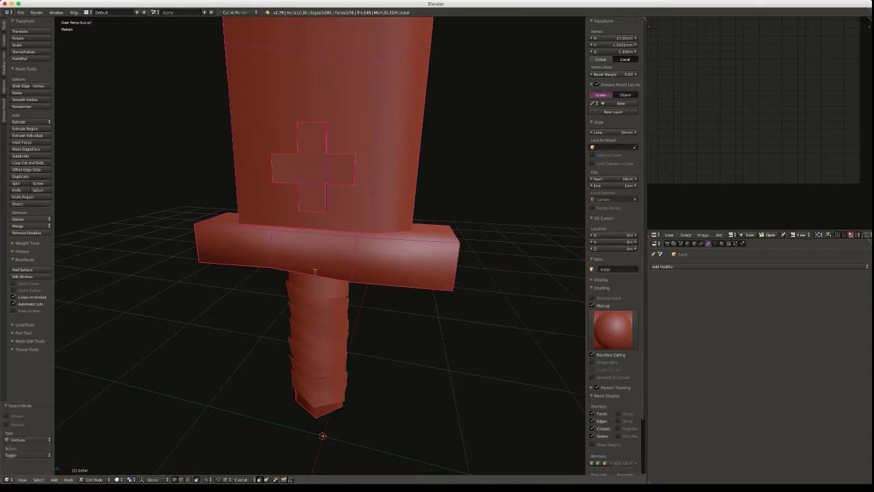
key(g)
key(x)
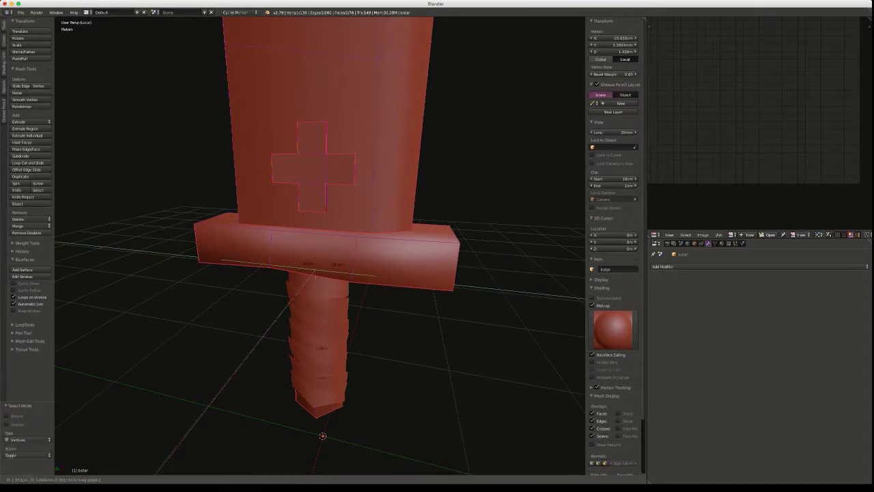
key(Return)
middle_drag(321, 273, 410, 294)
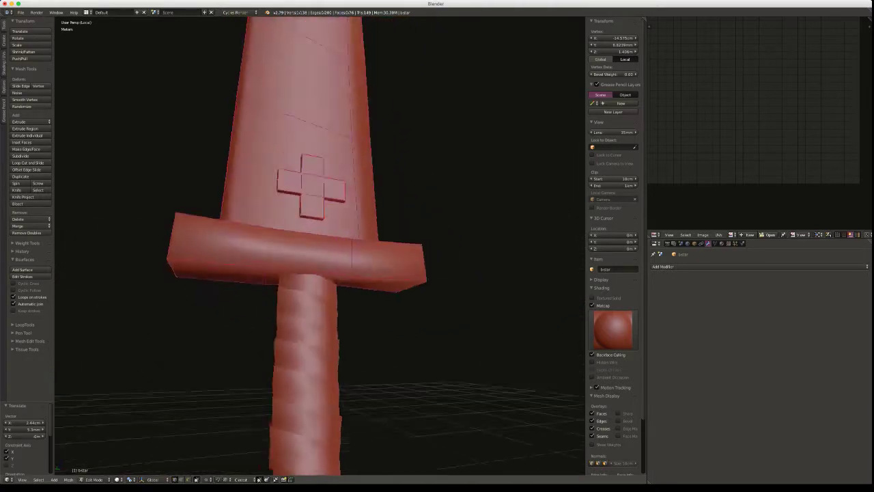
Lower the blade's bottom vertices along the Z axis into the crossguard and return to Object Mode
mouse_move(301, 459)
middle_down()
mouse_move(336, 472)
mouse_move(316, 461)
middle_up()
right_click(313, 463)
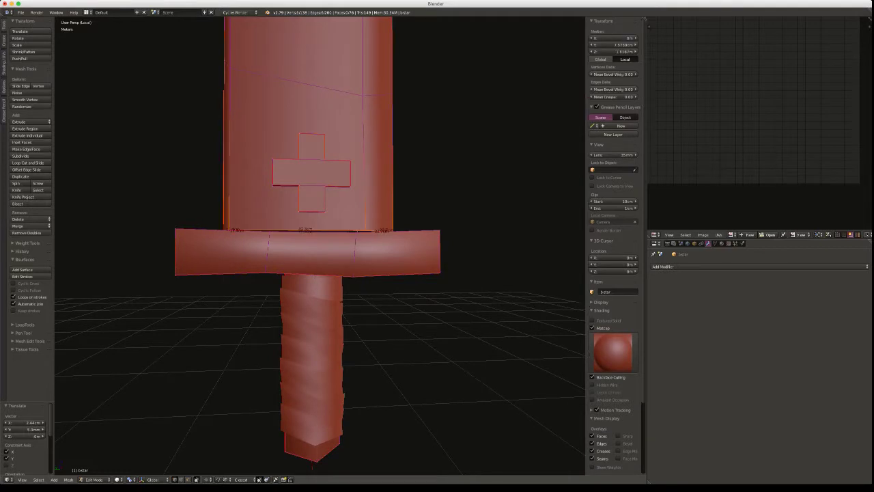
key(g)
key(z)
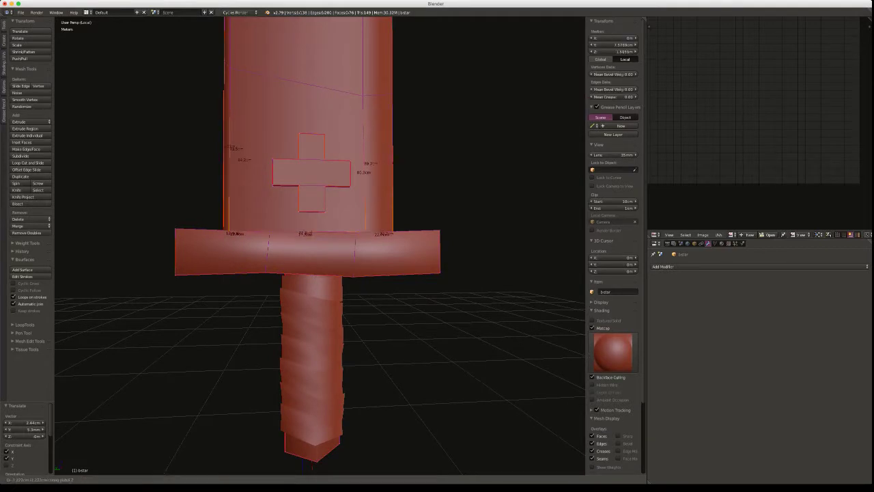
key(Return)
mouse_move(313, 467)
middle_down()
mouse_move(314, 441)
mouse_move(294, 476)
mouse_move(310, 451)
middle_up()
scroll(328, 355, down, 4)
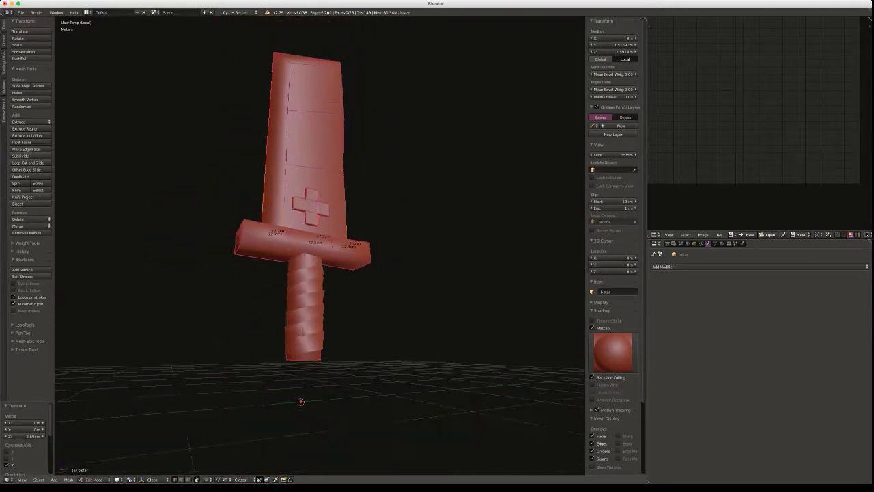
key(Tab)
click(345, 282)
middle_drag(345, 283, 372, 287)
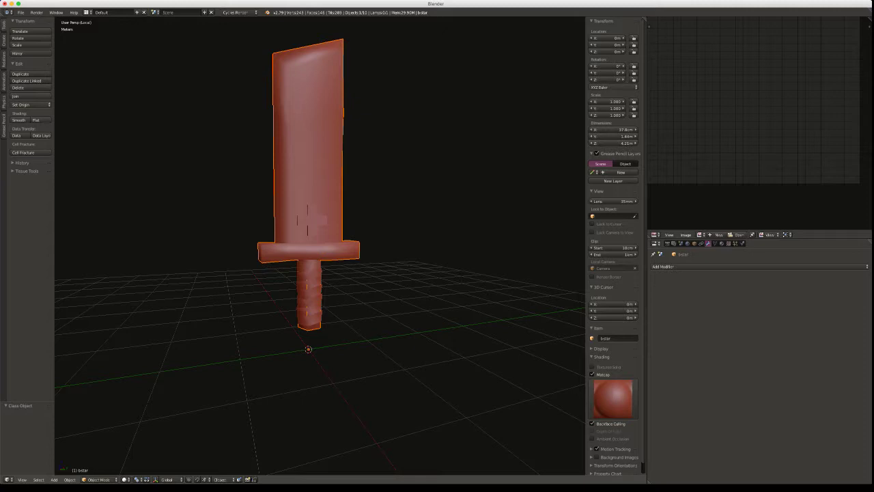
Check which parts of the sword are separate objects by selecting the main body and individual grip bands in turn
right_click(307, 220)
right_click(308, 220)
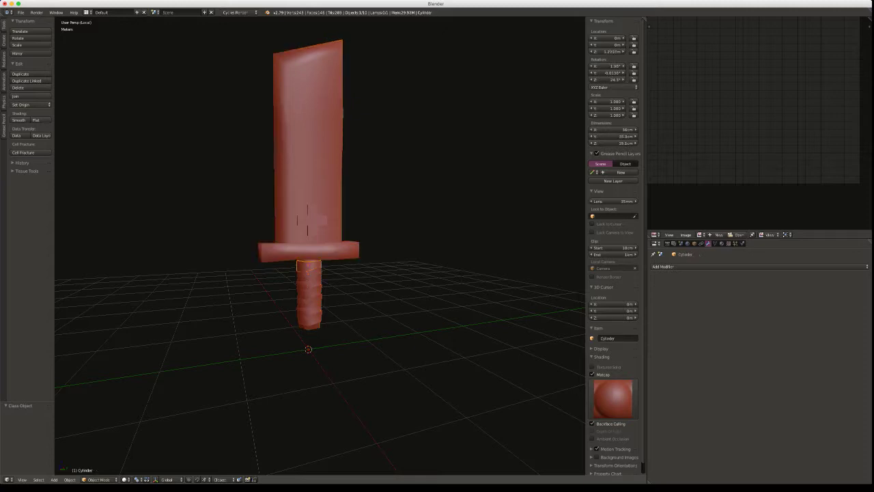
right_click(307, 220)
right_click(308, 220)
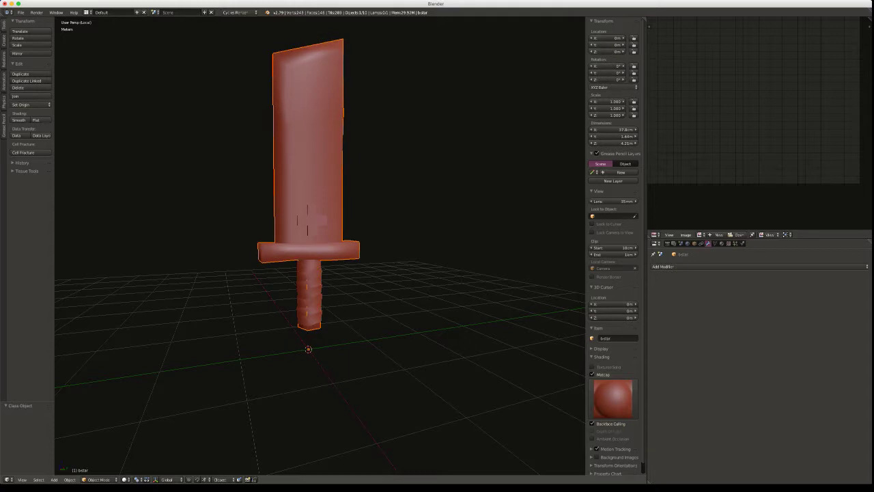
right_click(307, 220)
right_click(307, 219)
right_click(309, 283)
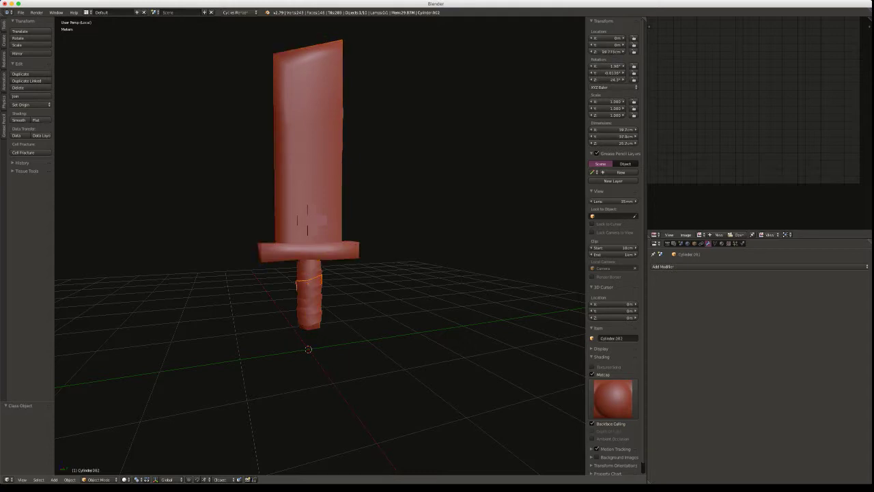
right_click(310, 301)
right_click(310, 292)
right_click(310, 302)
right_click(312, 220)
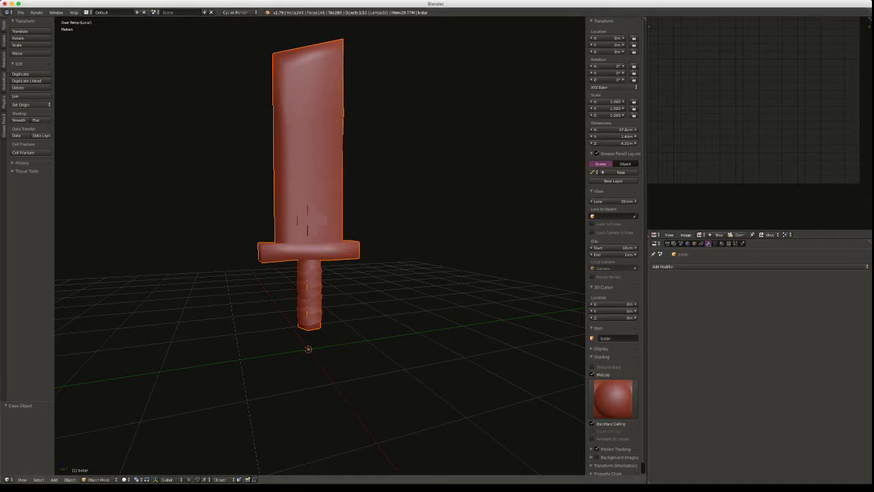
right_click(308, 277)
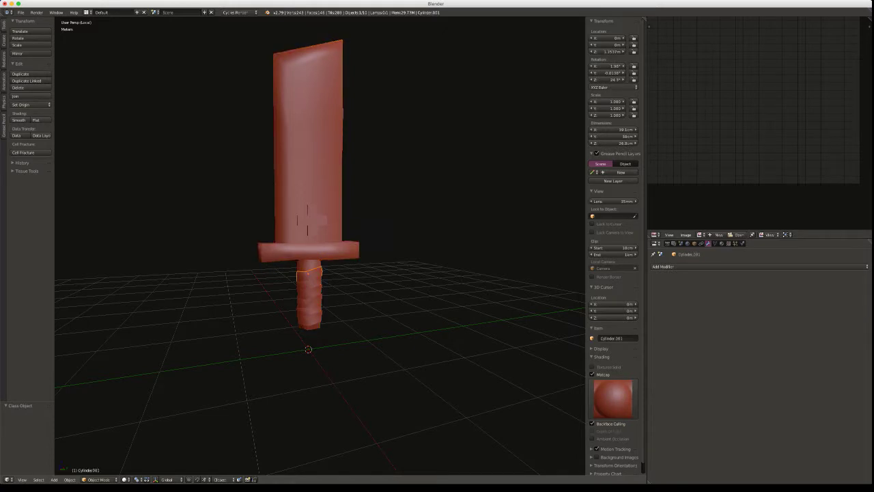
shift+right_click(309, 266)
right_click(307, 221)
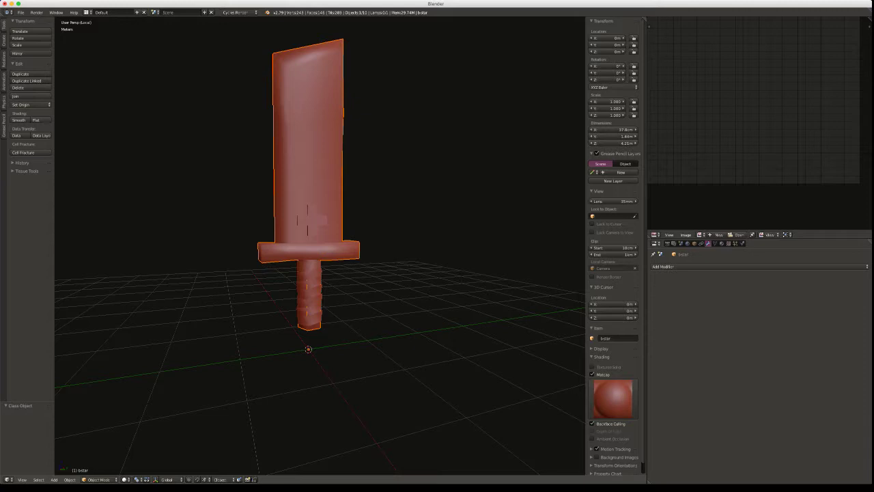
Select the lowest grip band and open its mesh in Edit Mode
right_click(309, 319)
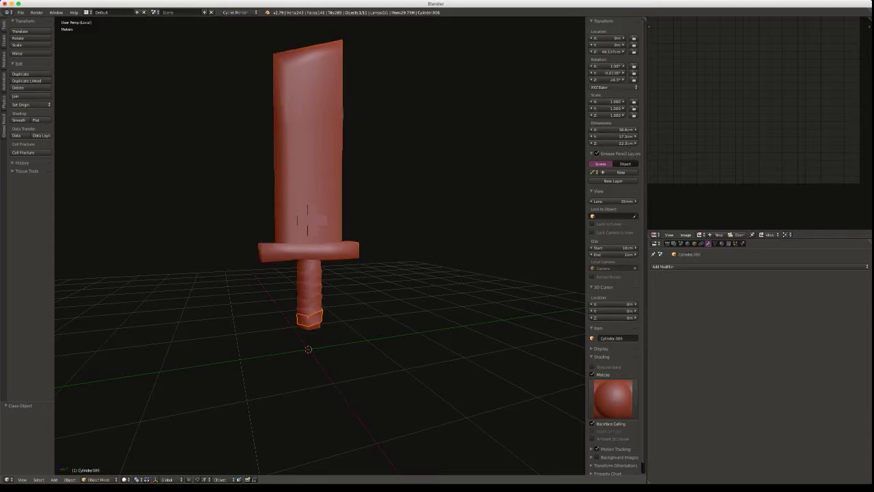
middle_drag(341, 310, 222, 303)
key(Tab)
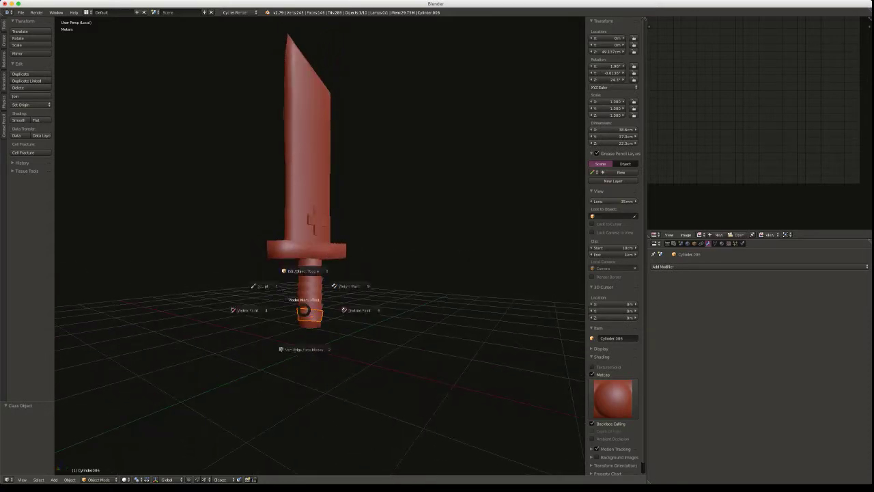
click(303, 268)
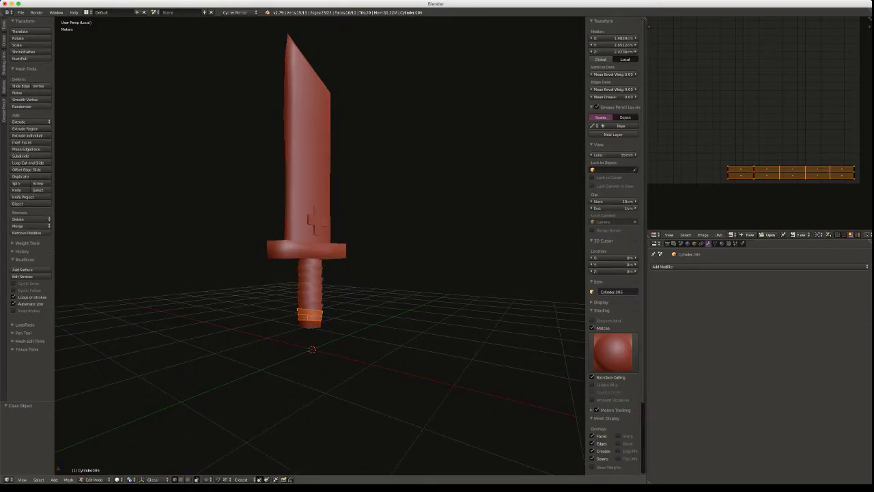
Try adding a plane inside the lowest band's mesh and delete its vertices
key(shift+a)
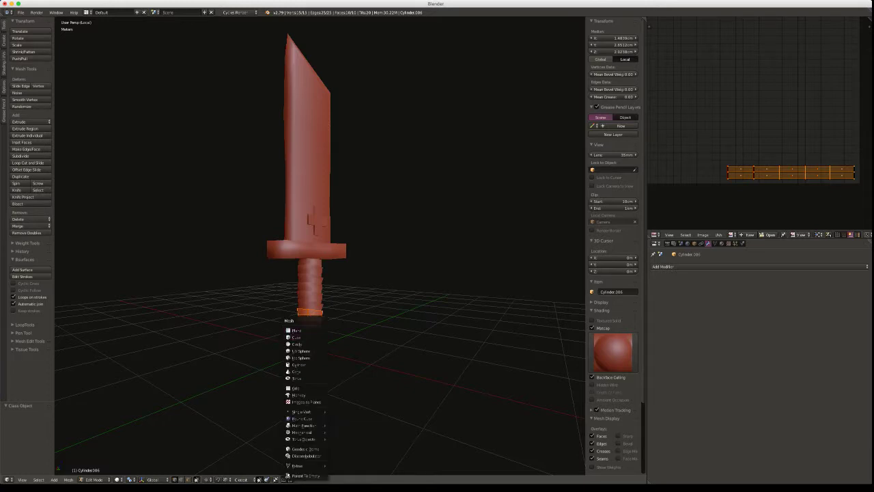
click(304, 328)
middle_drag(502, 292, 415, 292)
key(x)
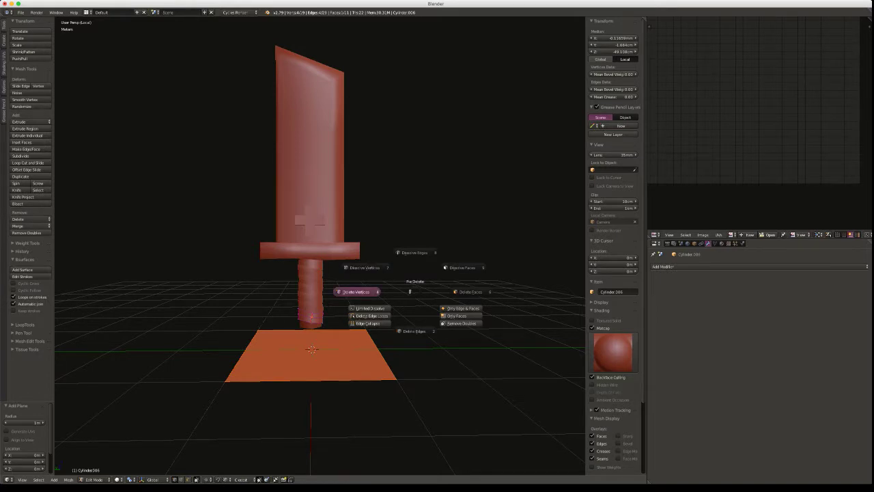
click(358, 291)
Duplicate the two vertical edges at the lowest band's corner and leave the copy in place
right_click(312, 318)
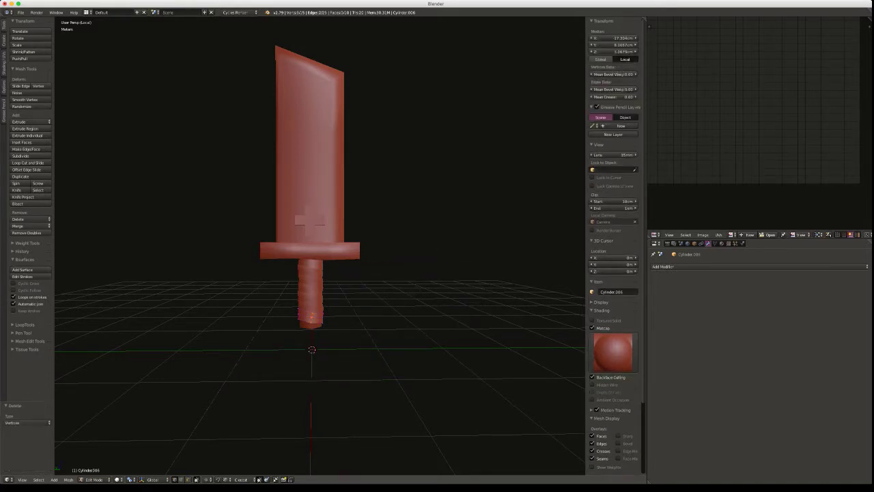
key(KP_Decimal)
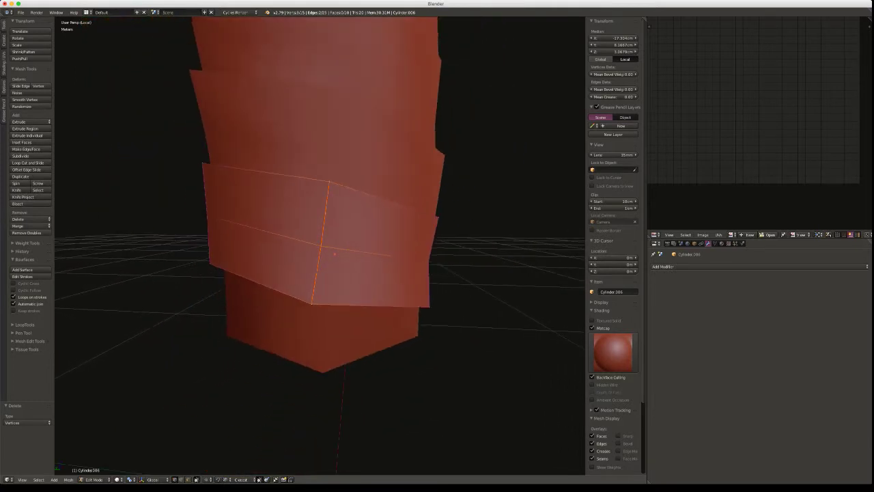
scroll(334, 251, down, 3)
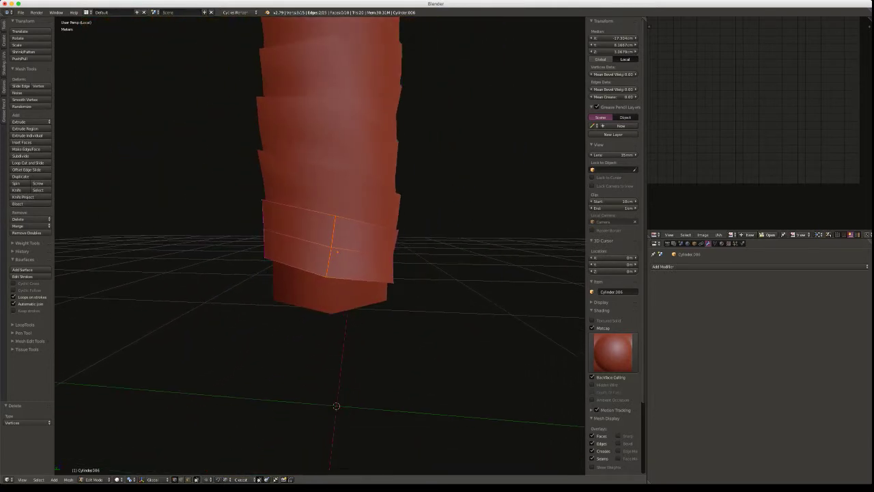
key(shift+d)
key(Escape)
middle_drag(336, 240, 337, 251)
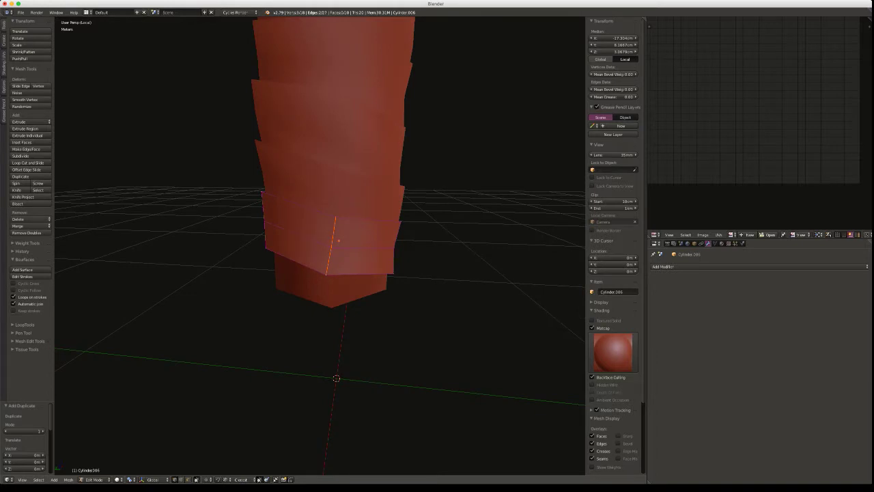
Rotate the duplicated corner edges about 26° and shift them horizontally in under the lowest band
key(r)
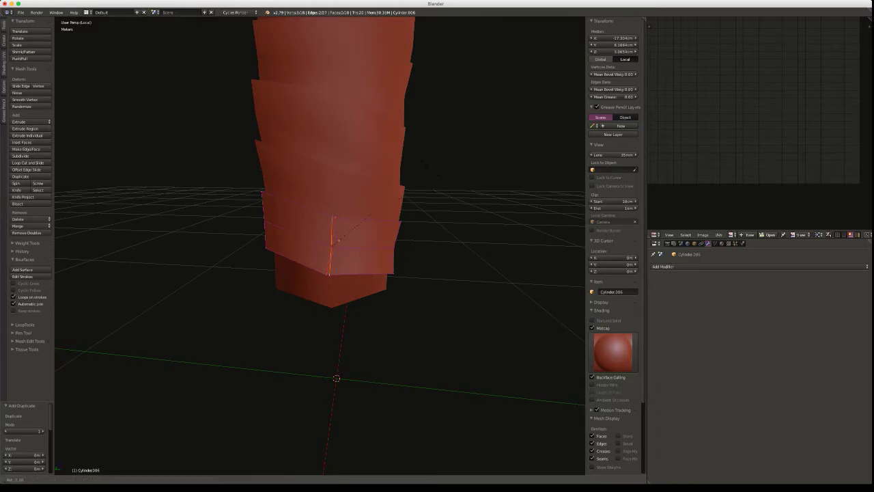
key(Return)
key(g)
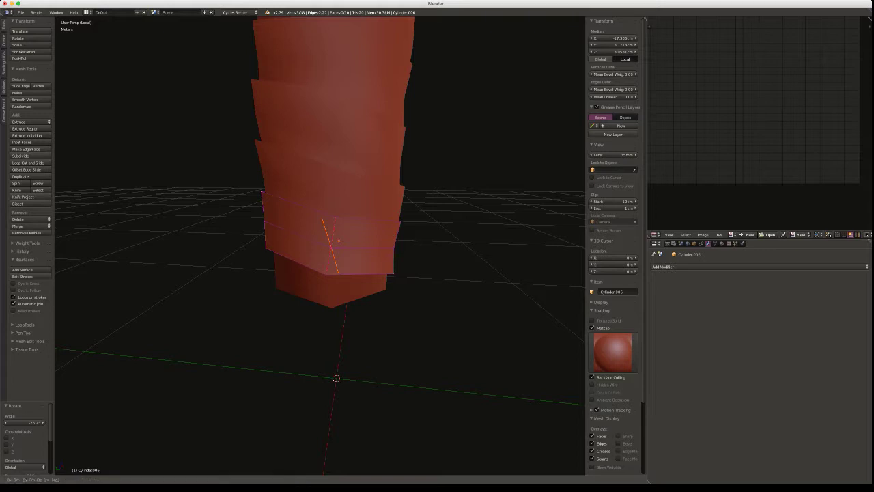
key(shift+z)
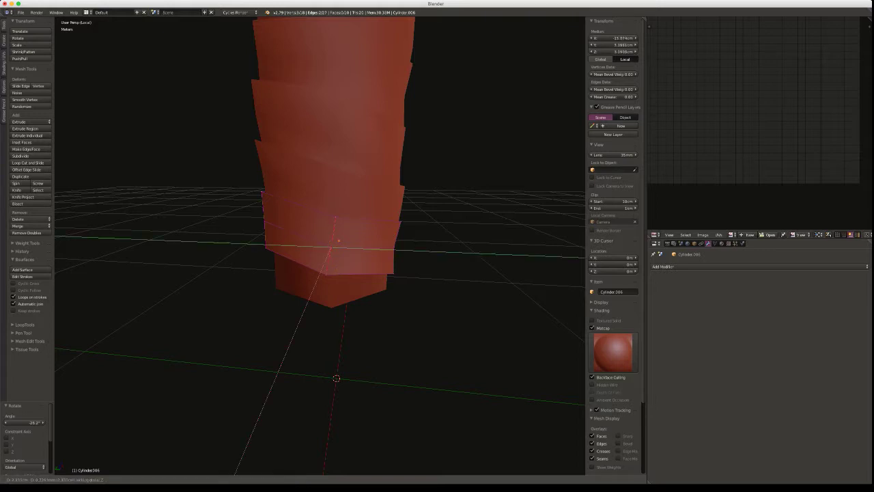
key(Return)
Extrude the rotated edges outward and downward to form a loose strip hanging from the lowest band
mouse_move(336, 240)
middle_down()
mouse_move(321, 159)
mouse_move(342, 198)
mouse_move(346, 239)
middle_up()
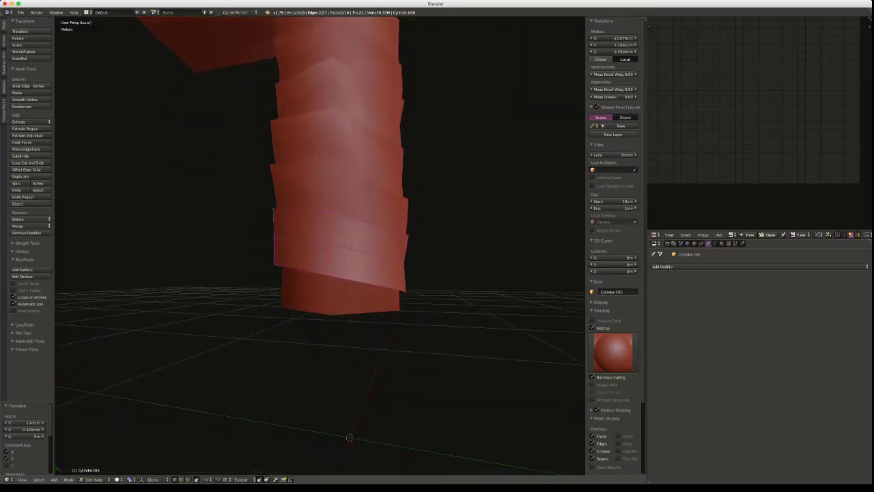
key(e)
key(Return)
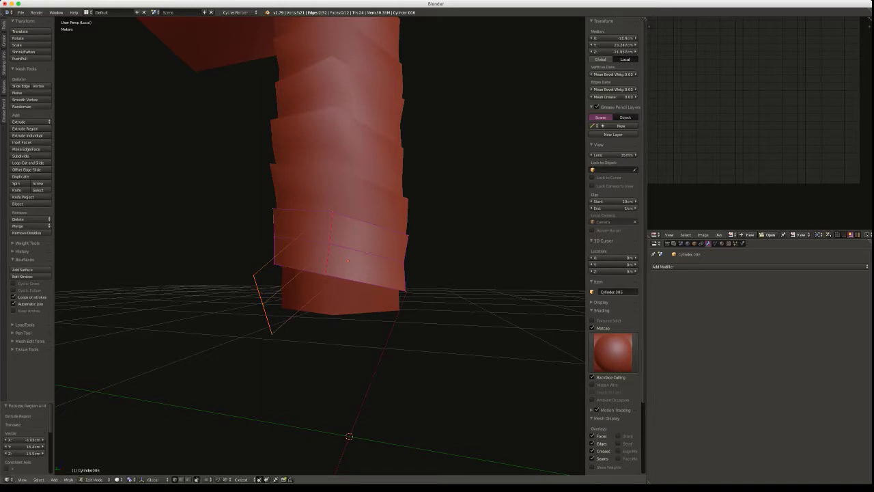
middle_drag(328, 273, 140, 271)
middle_drag(286, 266, 162, 293)
middle_drag(273, 280, 314, 266)
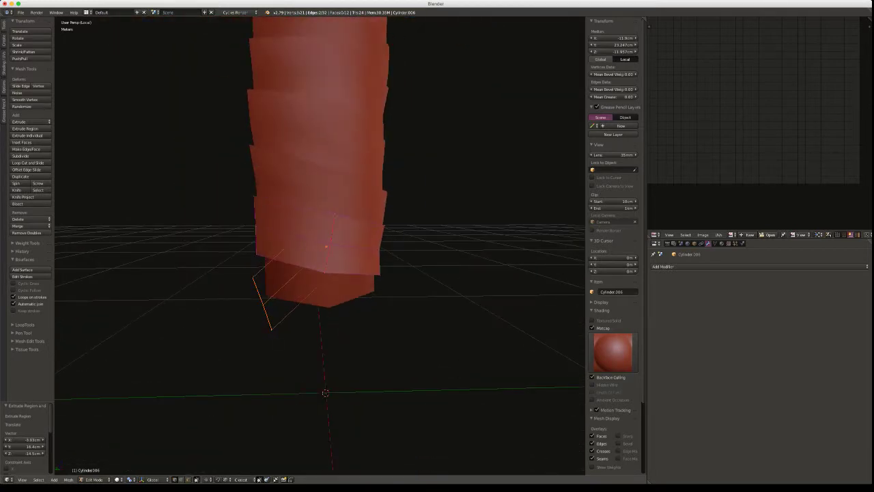
Select the whole linked strip and, in wireframe display, rotate and move it flat against the grip's side
key(ctrl+l)
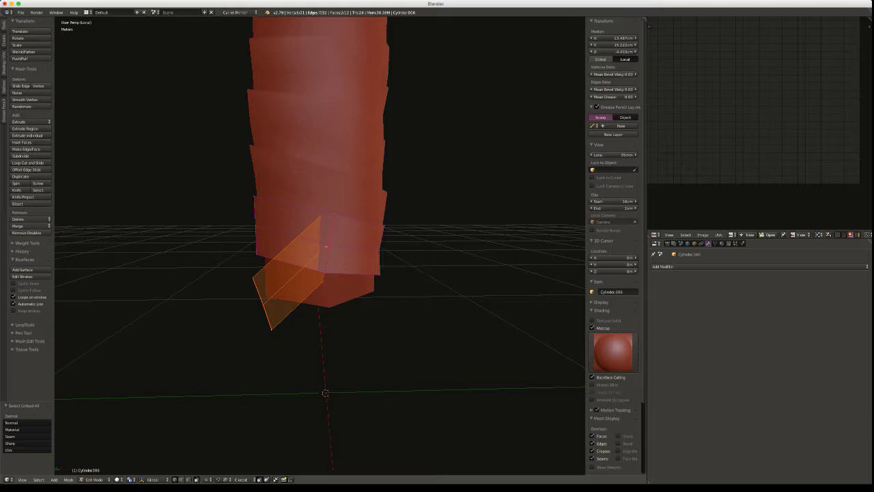
key(z)
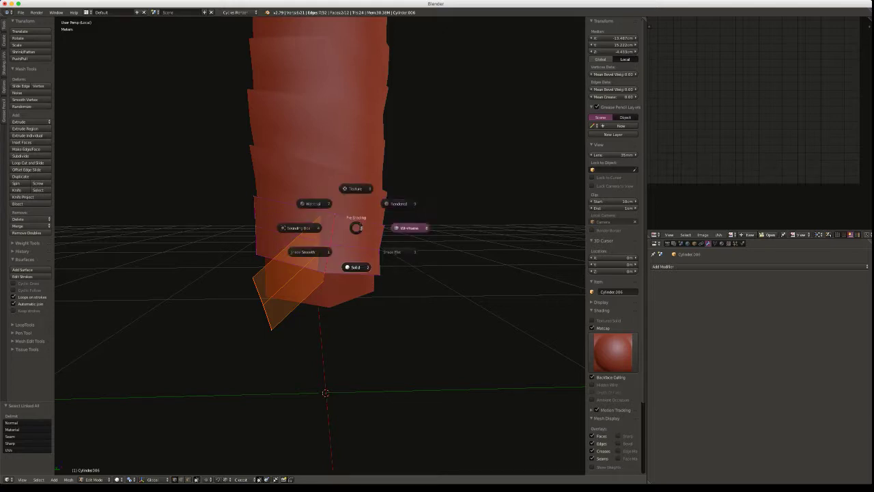
click(409, 226)
middle_drag(409, 226, 318, 263)
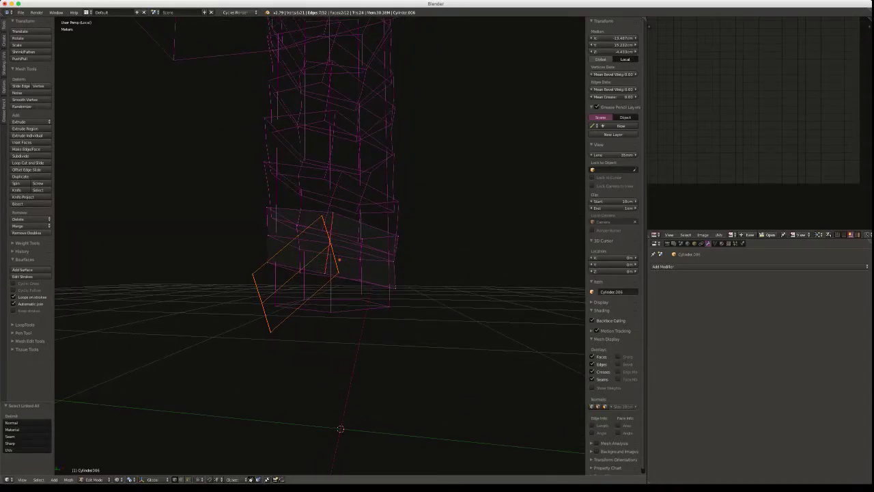
middle_drag(318, 263, 357, 341)
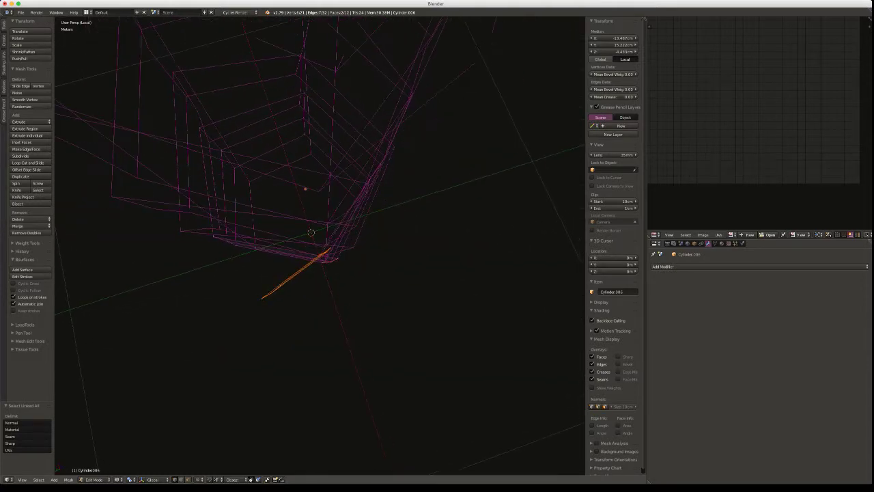
key(r)
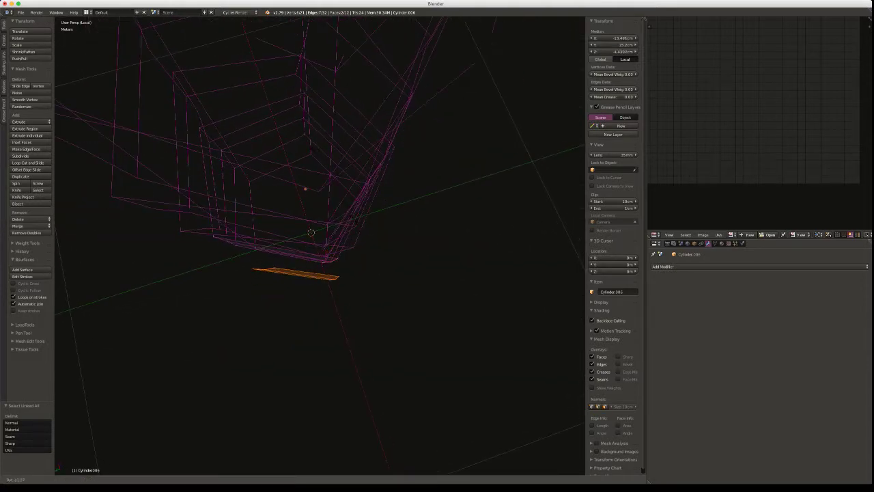
key(Return)
key(g)
key(Return)
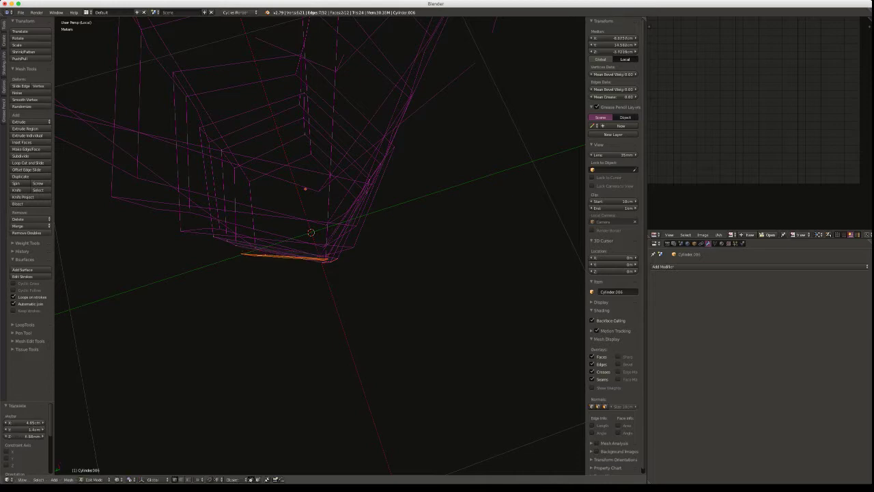
Select the linked strip again, raise it along Z and rotate it slightly to line up with the grip face
middle_drag(328, 307, 259, 231)
right_click(260, 302)
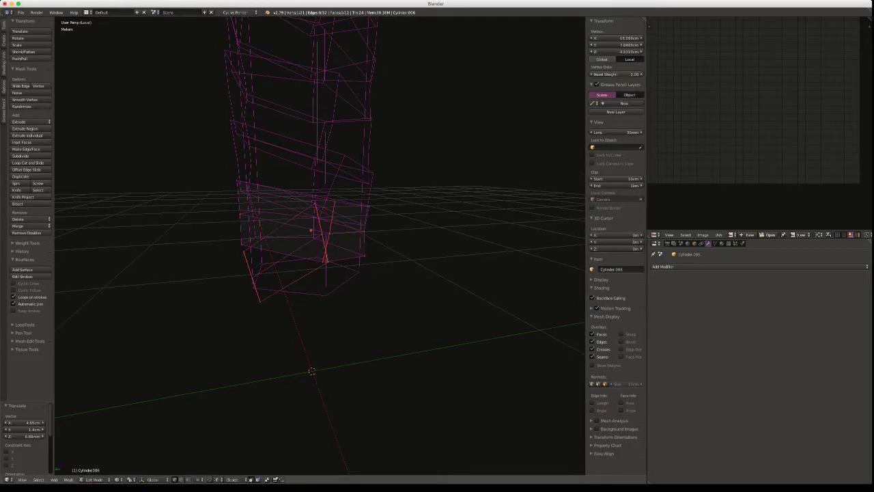
key(ctrl+l)
key(g)
key(z)
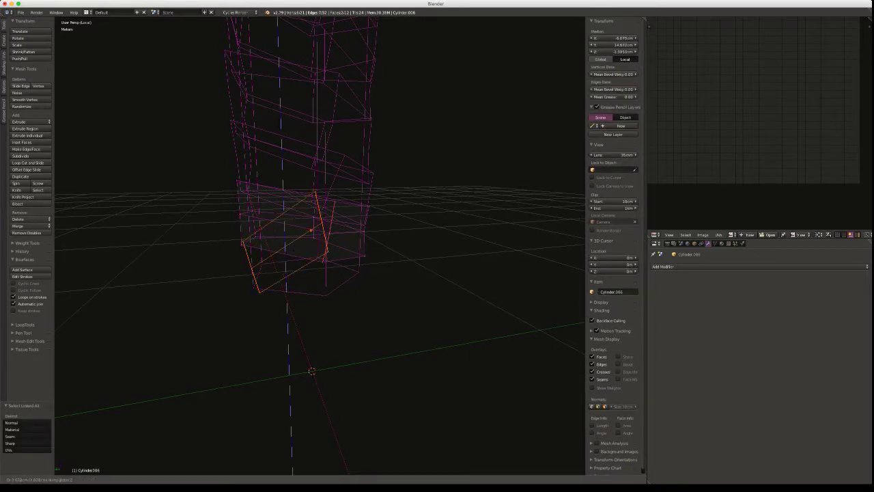
click(273, 295)
mouse_move(273, 295)
middle_down()
mouse_move(218, 316)
mouse_move(158, 298)
mouse_move(158, 355)
mouse_move(174, 358)
mouse_move(145, 283)
mouse_move(109, 289)
mouse_move(164, 273)
middle_up()
key(r)
click(152, 295)
key(r)
click(173, 355)
Switch to Material shading and move the strip's lowest corner vertex horizontally, keeping its height
key(z)
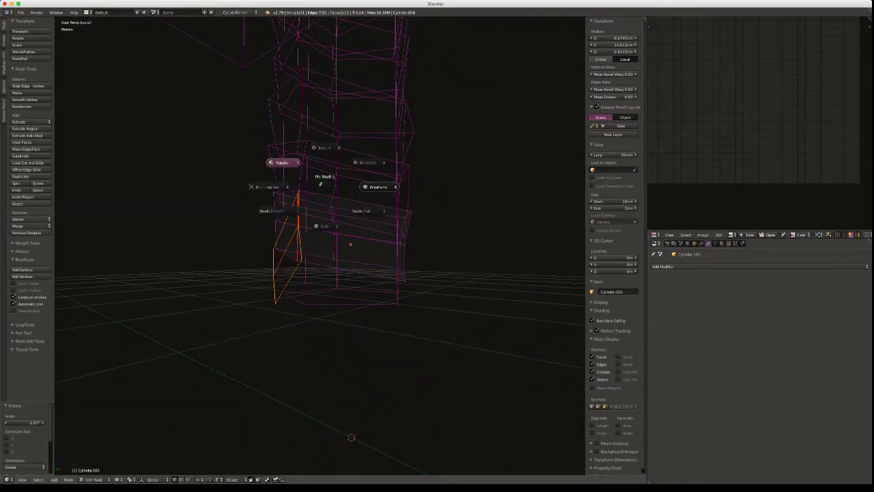
click(283, 160)
middle_drag(283, 177, 358, 200)
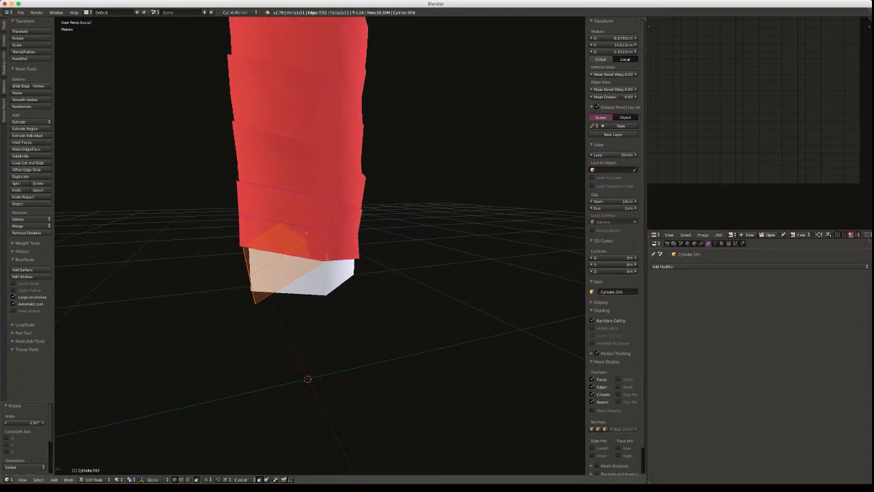
right_click(255, 303)
middle_drag(255, 303, 442, 293)
key(g)
key(shift+z)
click(361, 306)
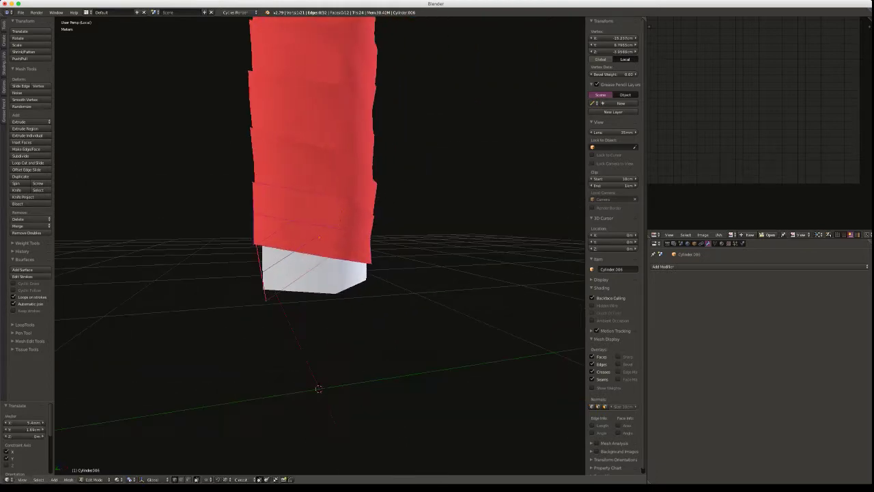
Select the two edges at the strip's free end and move them to adjust how the end hangs beside the grip
mouse_move(318, 388)
middle_down()
mouse_move(303, 412)
mouse_move(303, 394)
middle_up()
middle_drag(254, 300, 334, 293)
alt+right_click(284, 295)
key(g)
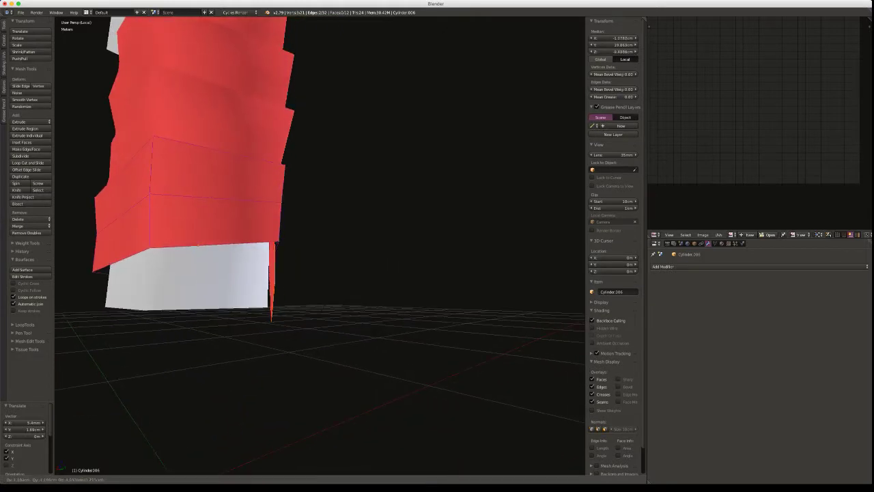
click(199, 245)
middle_drag(198, 245, 140, 264)
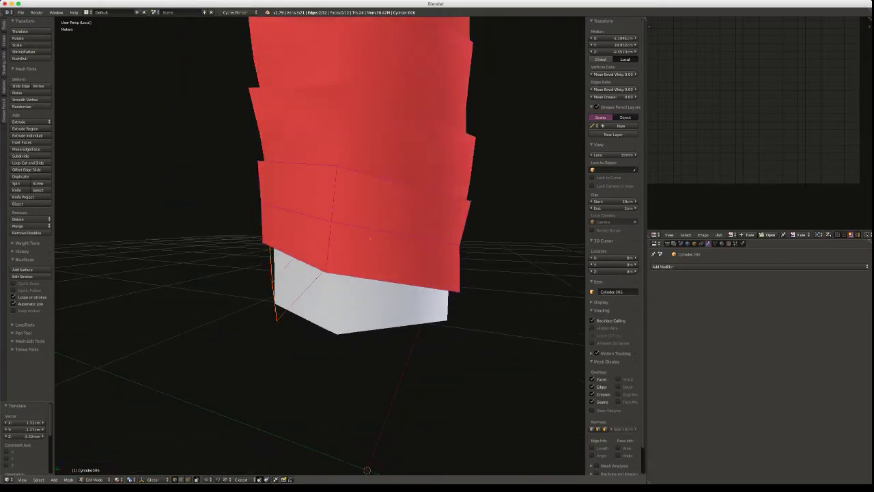
Check the UV layout of the full band mesh, reselect only the linked strip and unwrap it
key(ctrl+l)
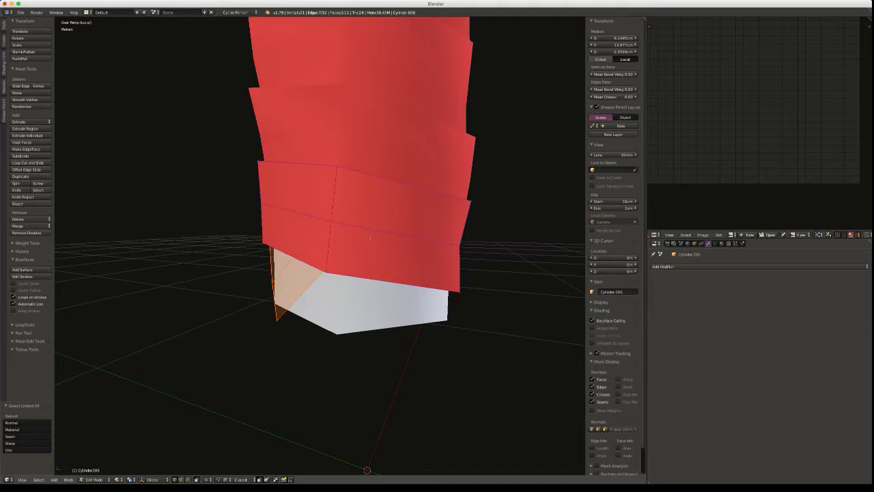
scroll(758, 123, down, 4)
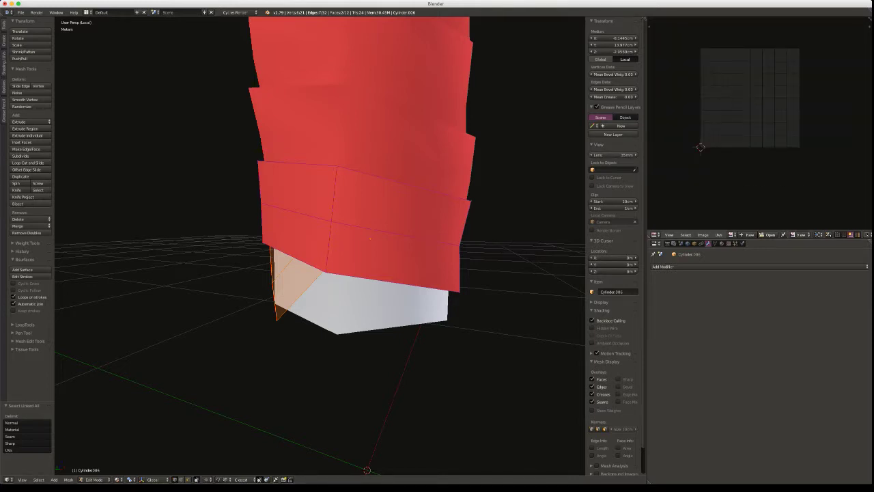
key(a)
key(a)
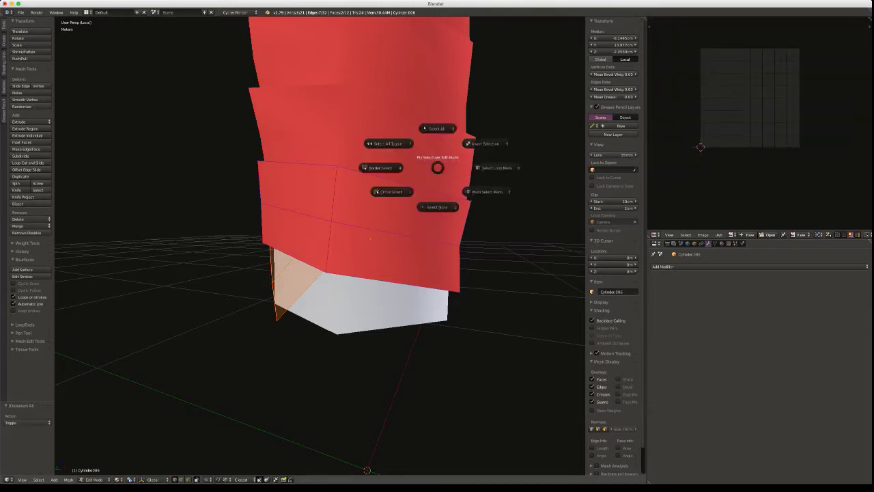
click(438, 128)
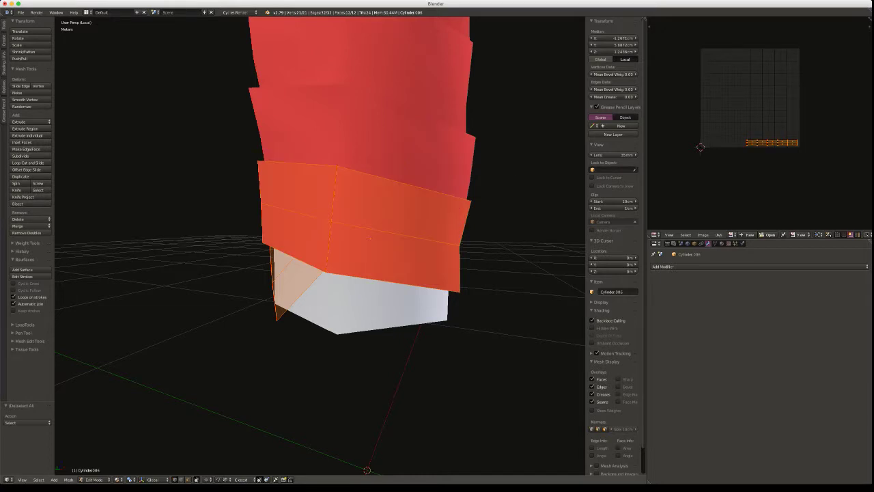
click(370, 238)
key(ctrl+l)
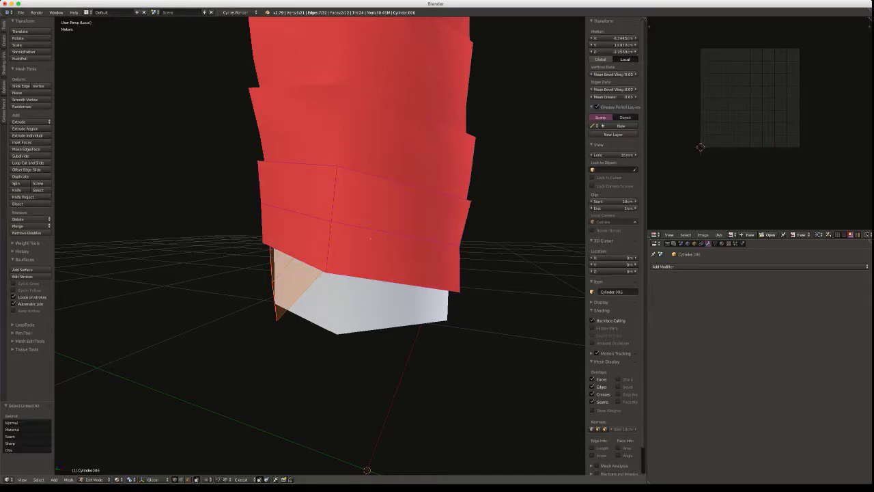
key(u)
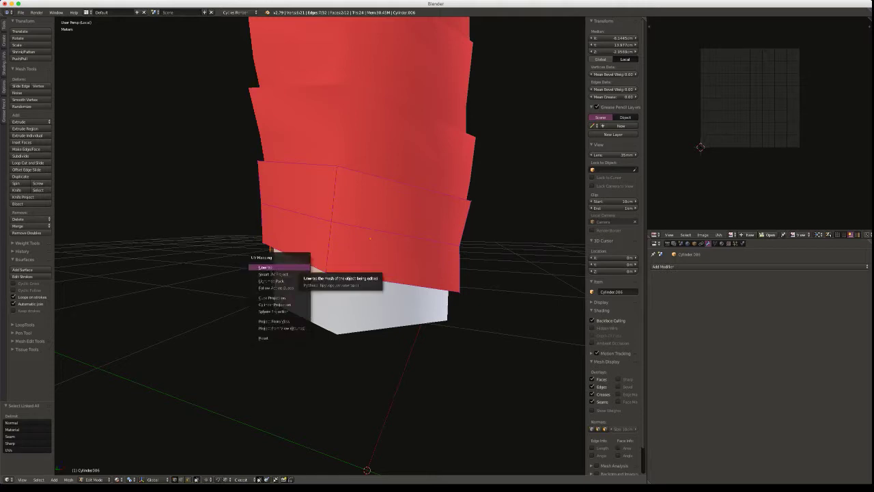
click(283, 273)
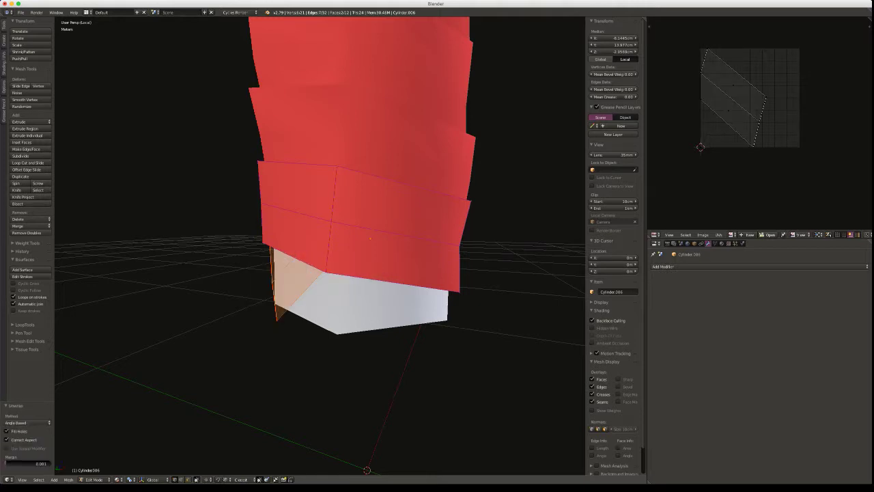
Show all the mesh's UVs, select the linked strip island and rotate it until its long edges run horizontally
key(a)
click(324, 184)
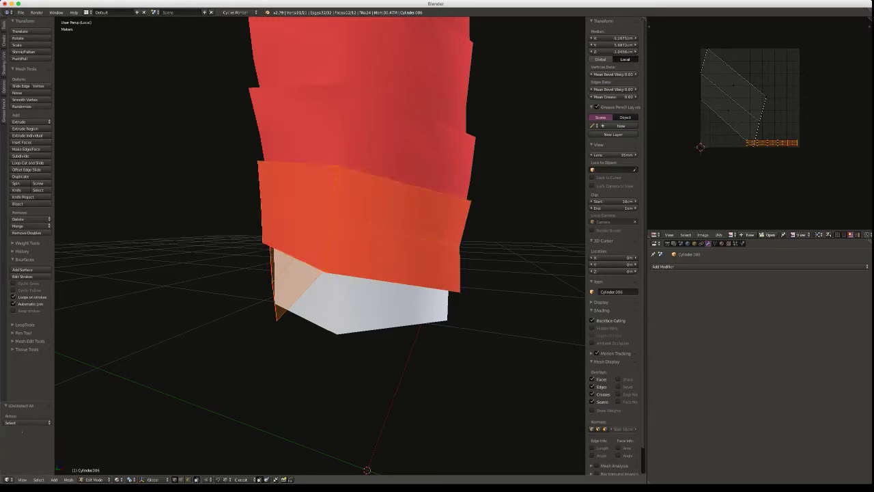
right_click(734, 82)
key(KP_Decimal)
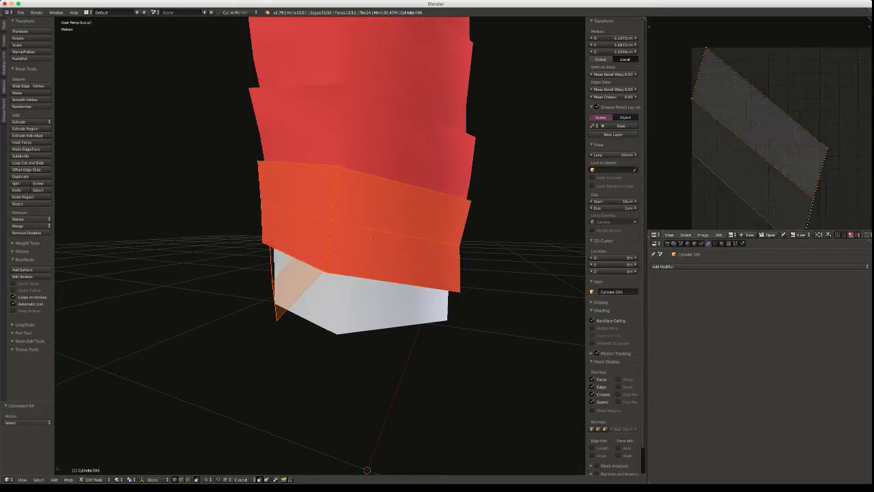
key(r)
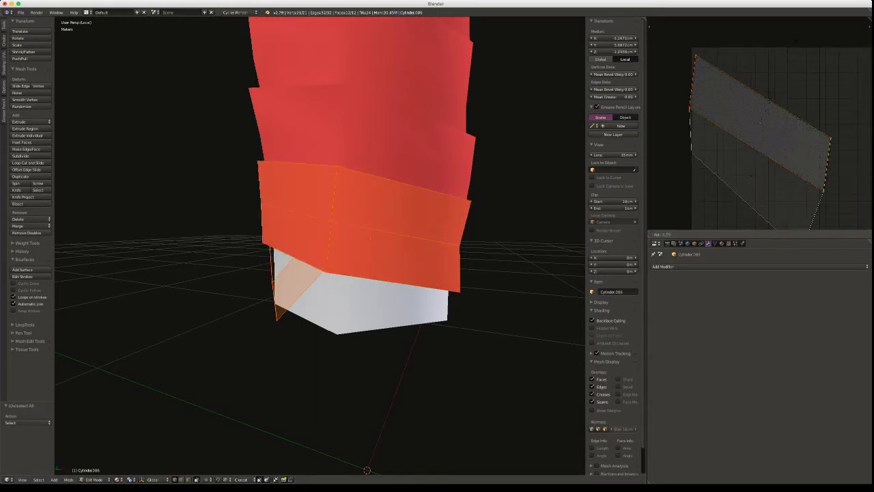
key(Escape)
key(ctrl+l)
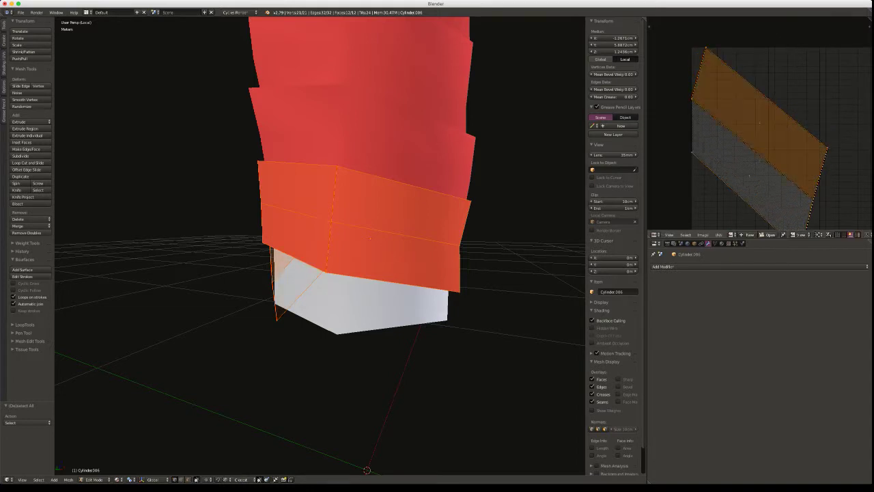
key(r)
key(Return)
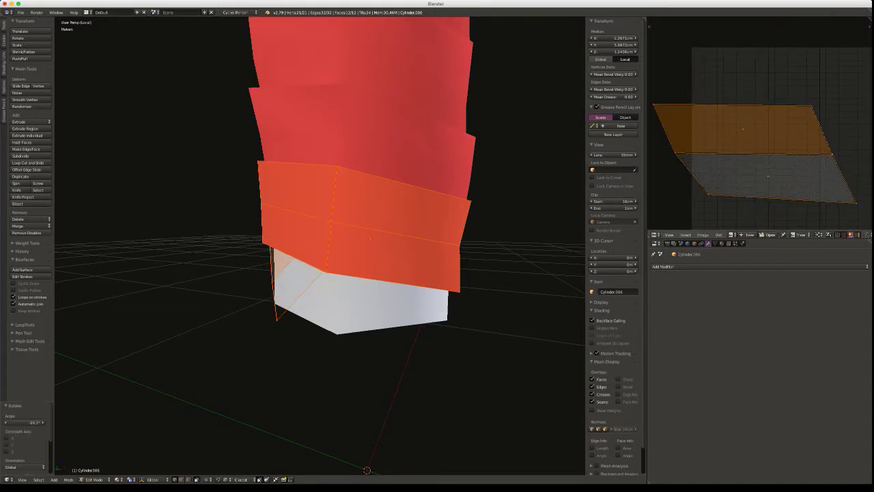
Scale the strip's UV island to 0.147 and move it down to the left end of the band's UV row
scroll(725, 189, down, 3)
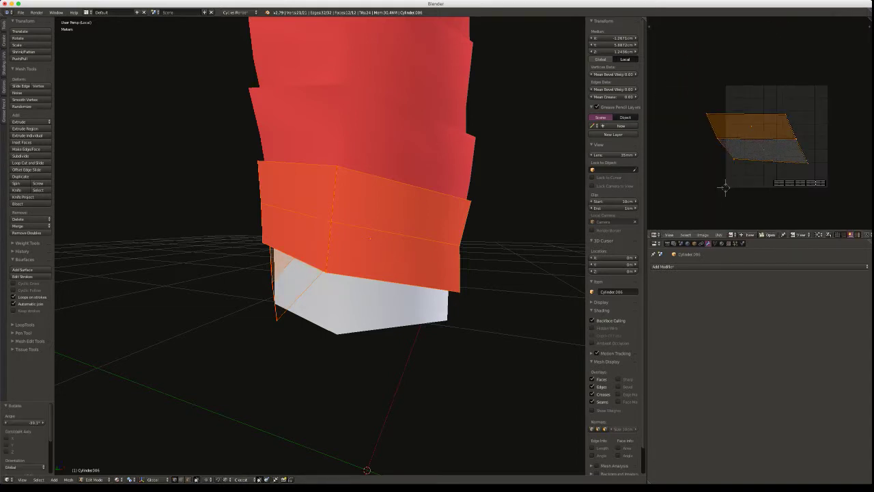
key(s)
key(Return)
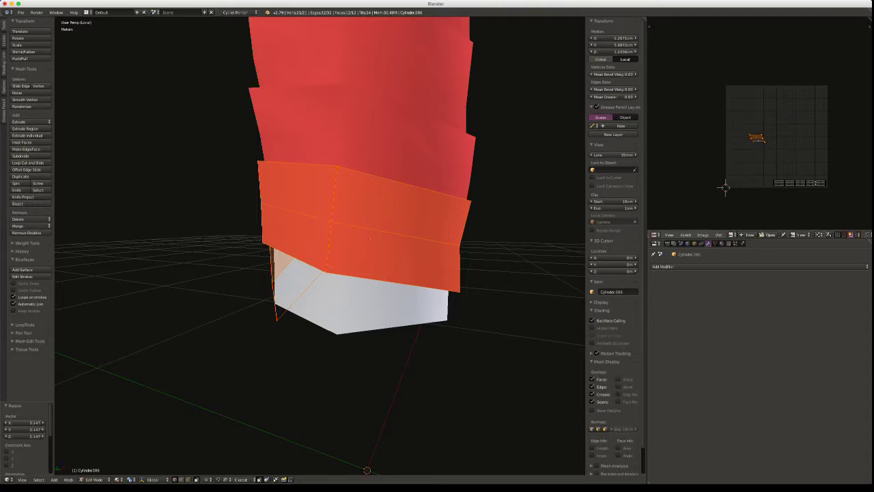
key(g)
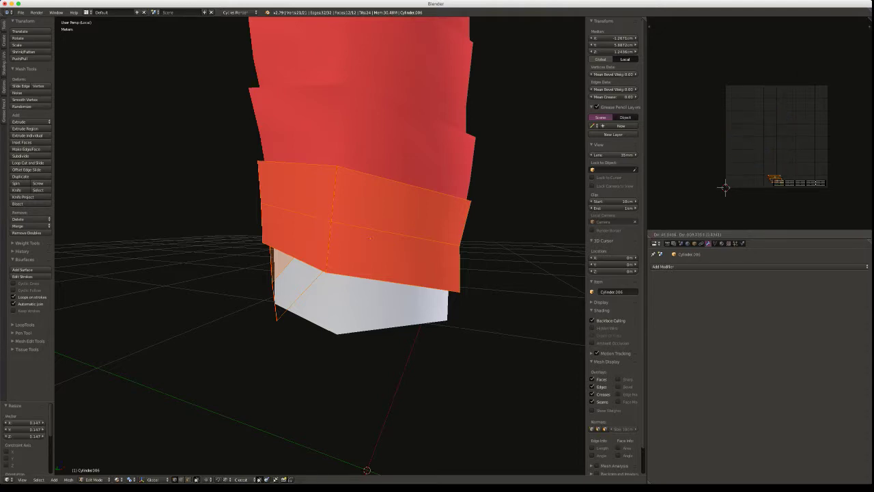
key(Return)
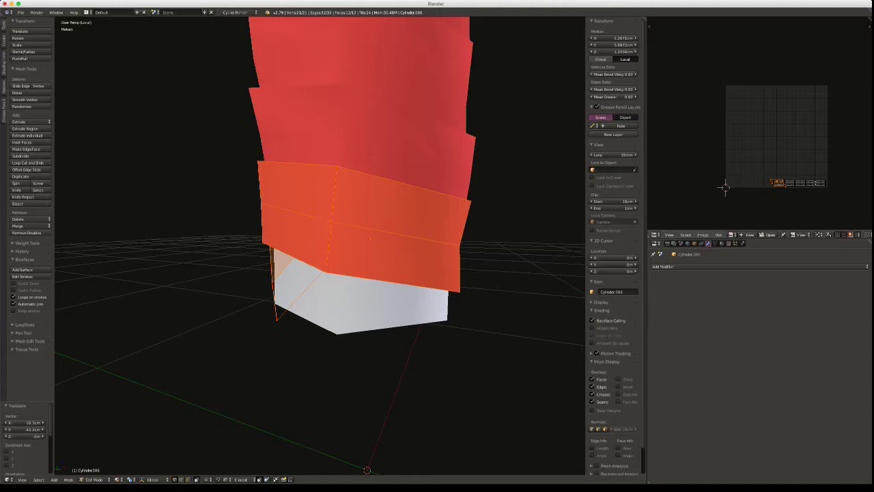
Snap the corner and middle points of the strip's UV island onto the outline of the band row's leftmost UV rectangle
key(KP_Decimal)
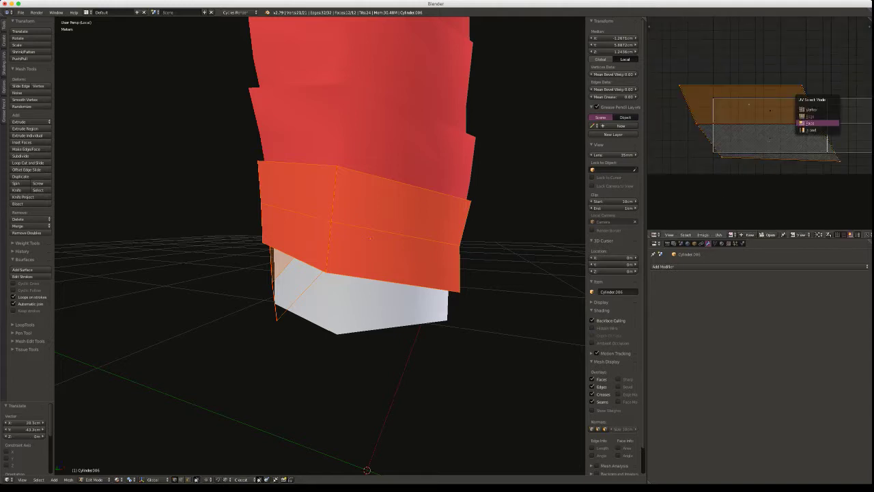
key(a)
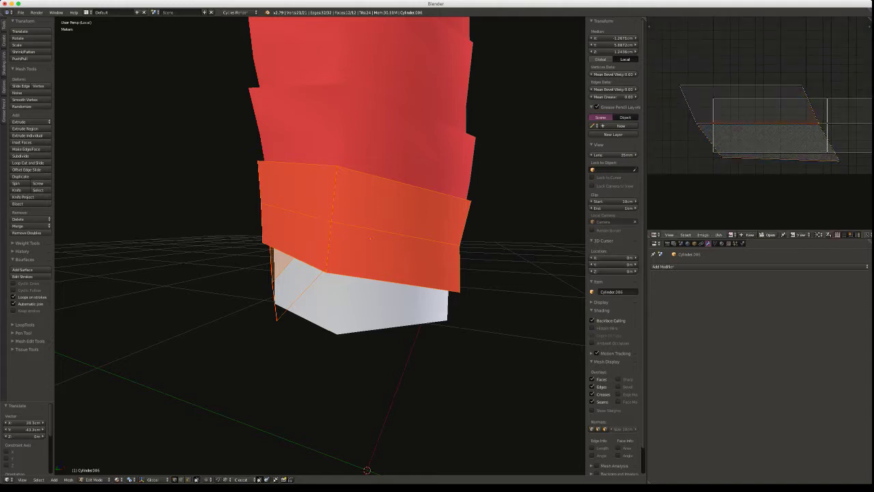
click(820, 123)
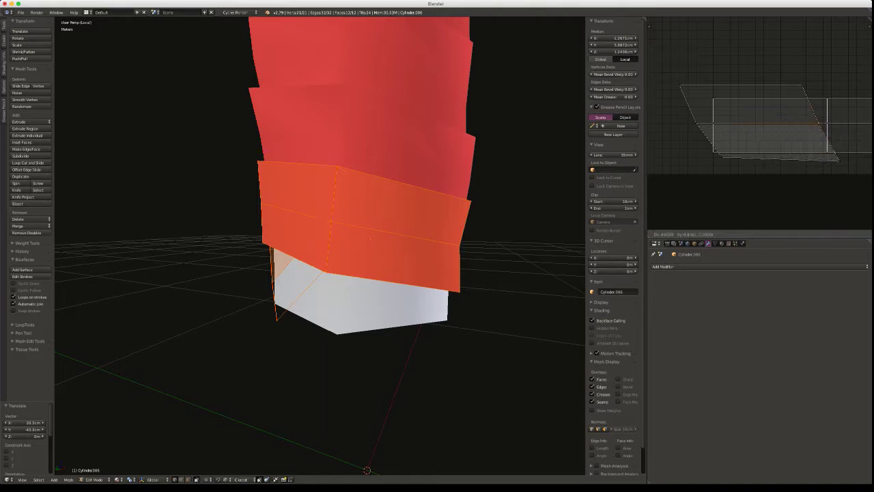
click(813, 124)
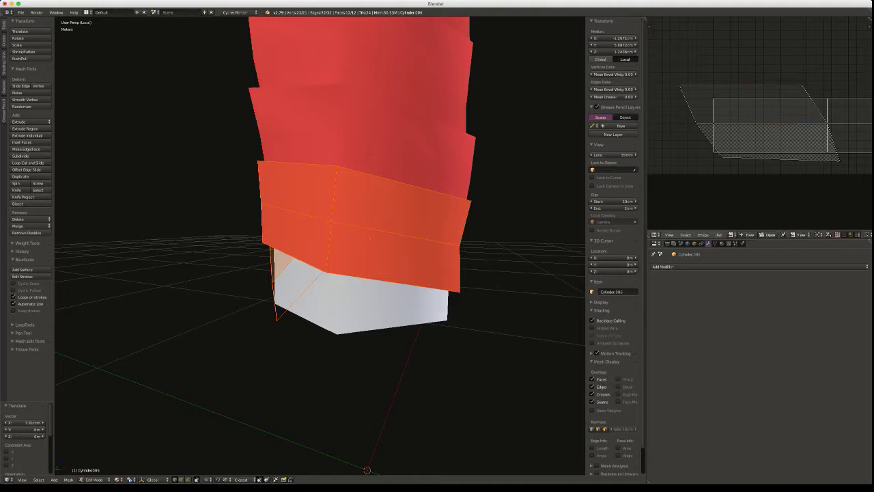
click(827, 124)
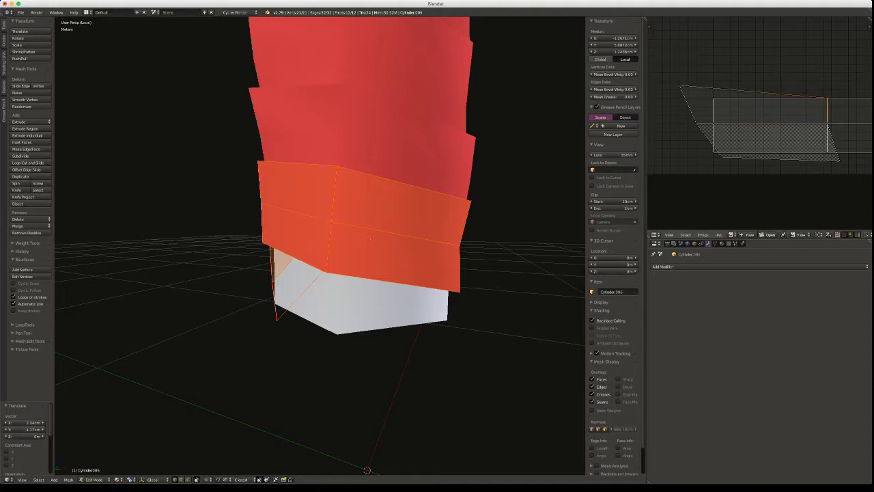
key(ctrl+z)
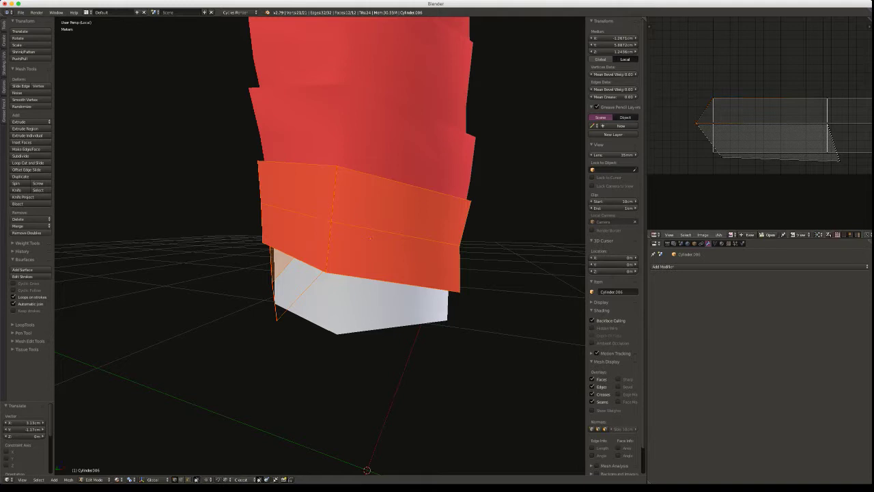
key(ctrl+z)
key(ctrl+z)
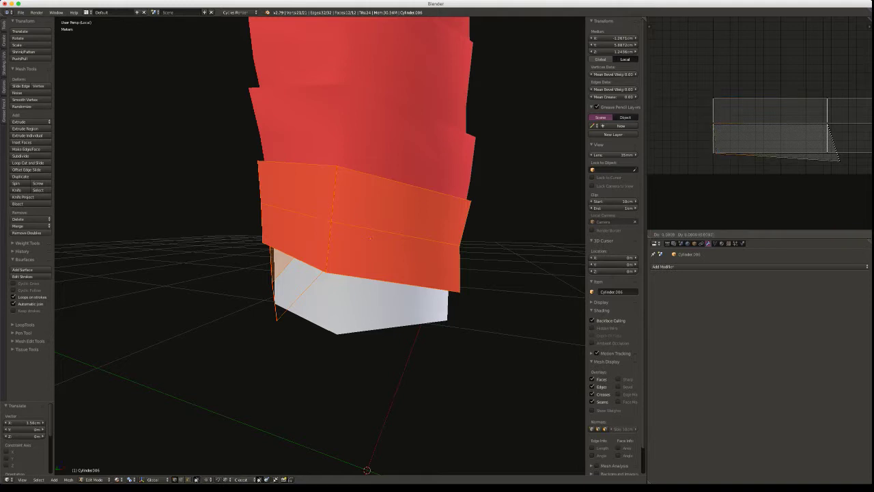
key(ctrl+z)
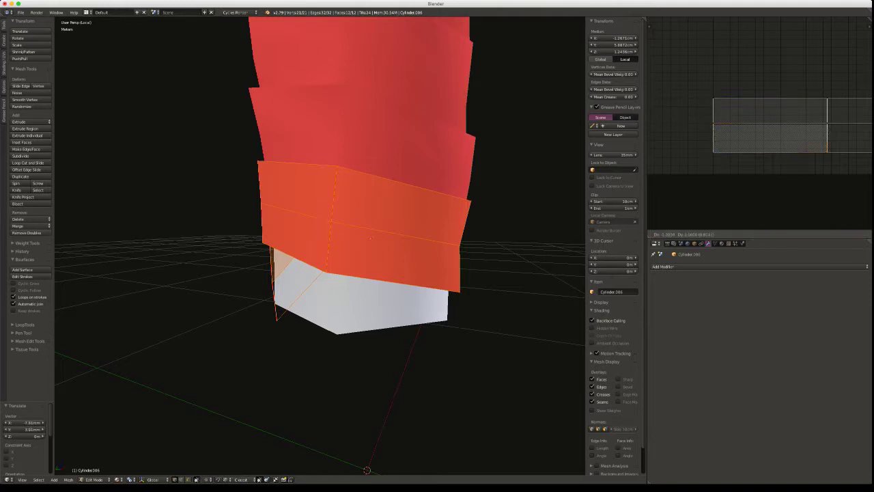
Select the linked strip island and move it along X until it exactly covers the second segment of the band's UV row
key(ctrl+l)
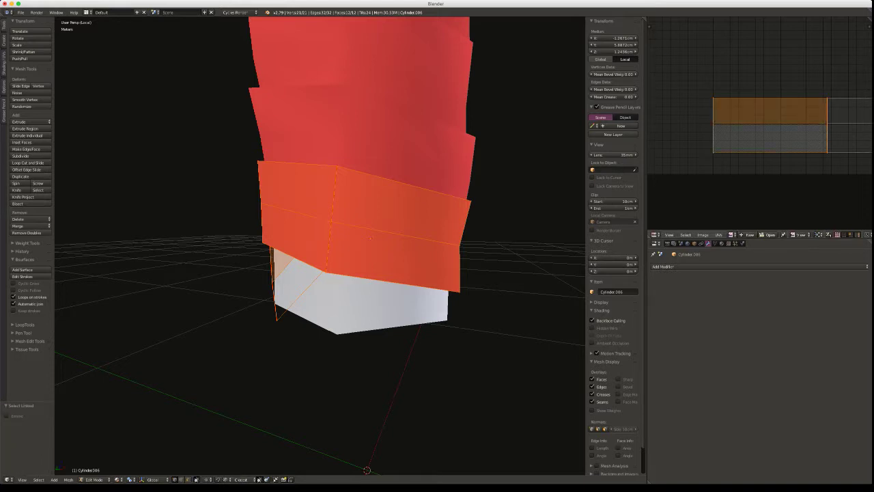
scroll(760, 124, down, 5)
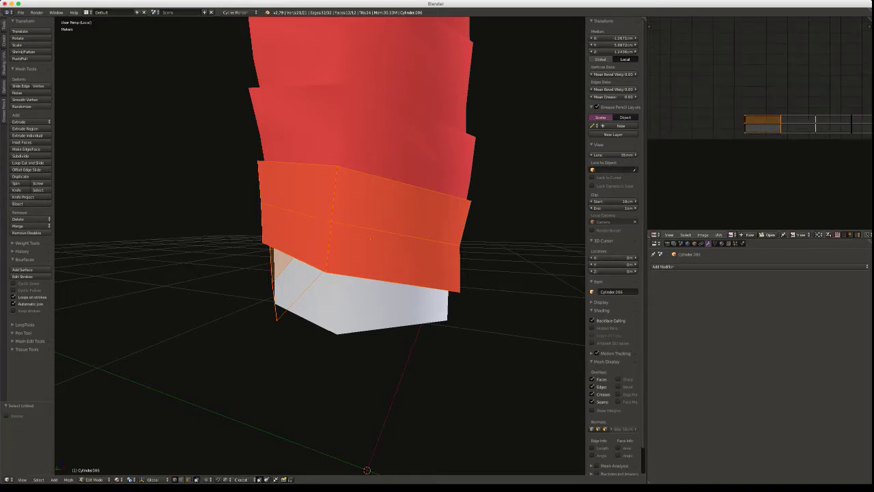
key(g)
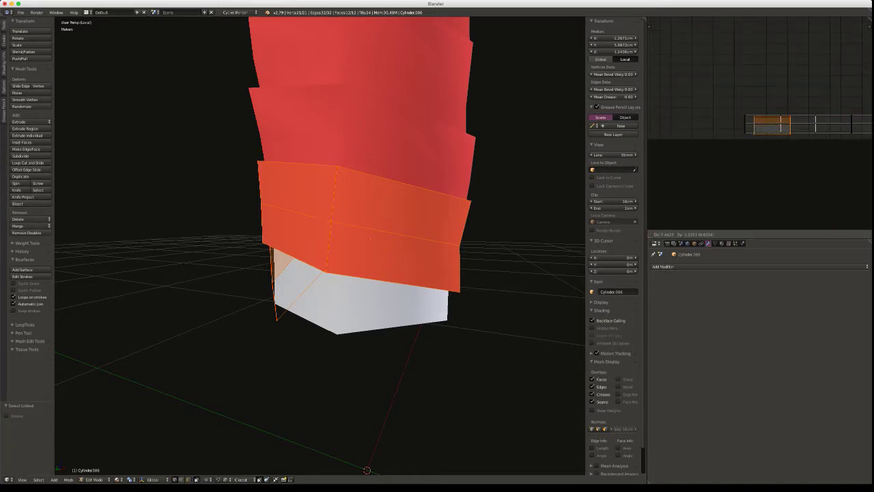
key(y)
key(x)
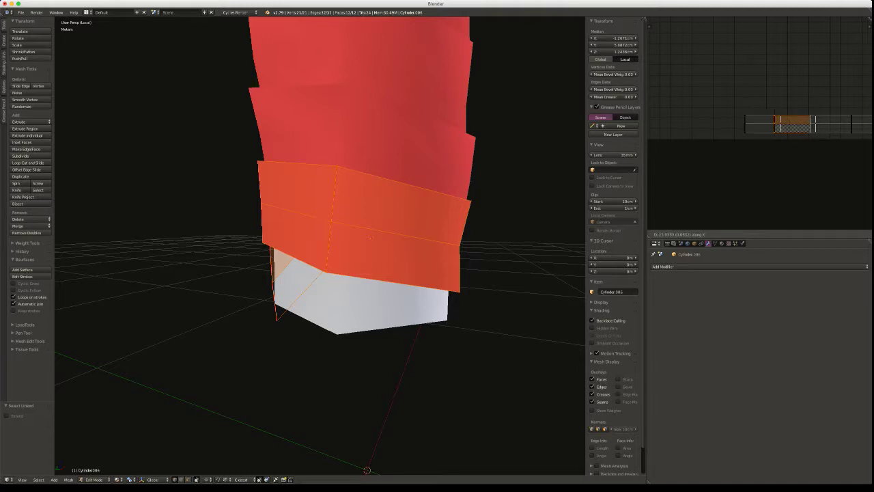
key(Return)
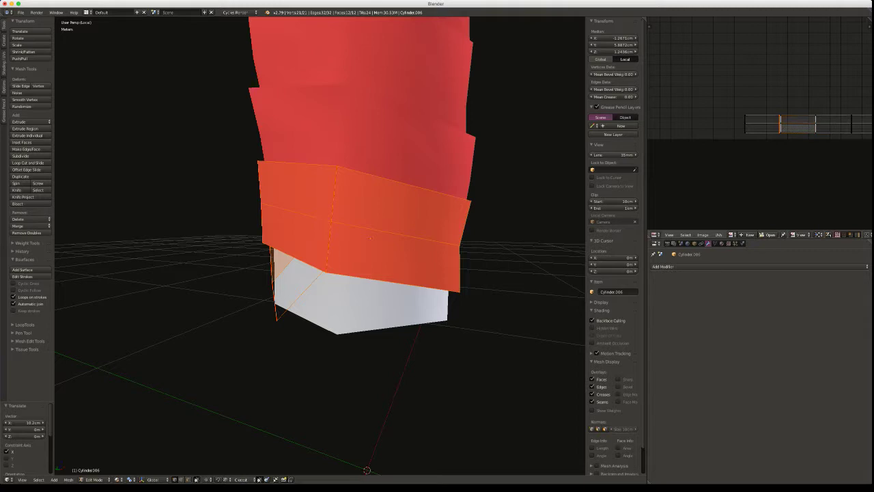
key(g)
key(x)
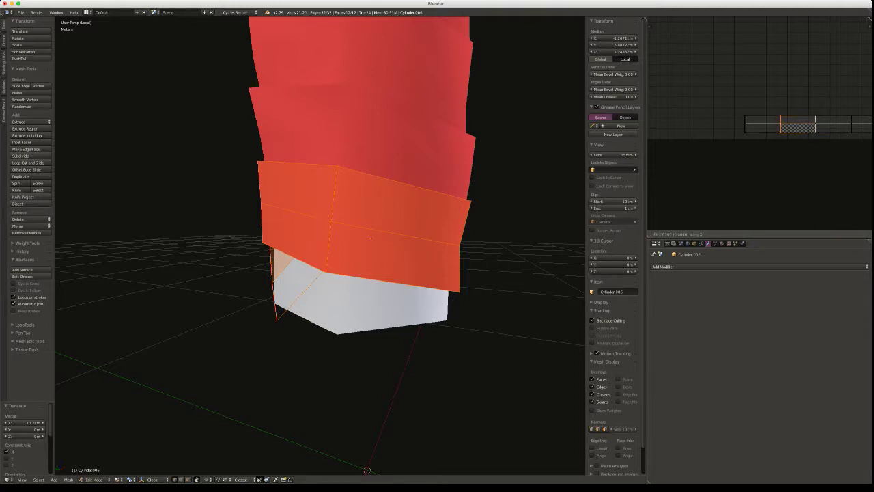
key(Return)
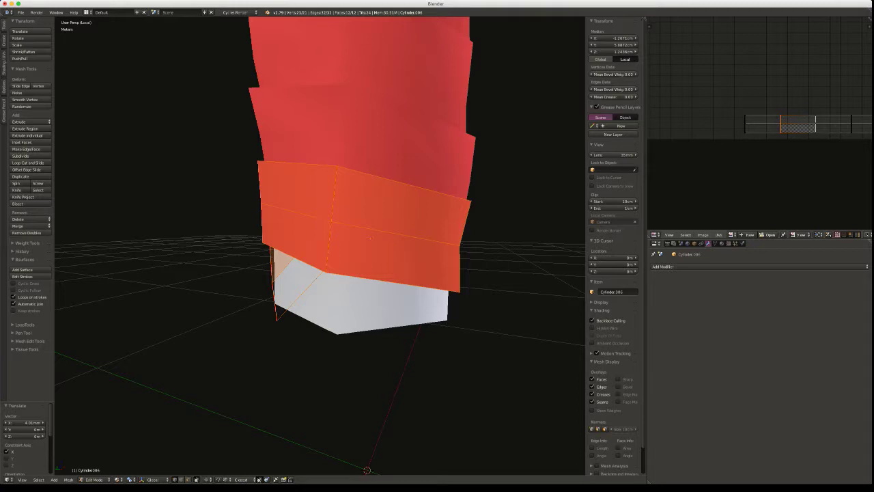
Select the strip's two free-end edges, rotate them by about -12° and shift them slightly to adjust how the end hangs
middle_drag(371, 238, 469, 223)
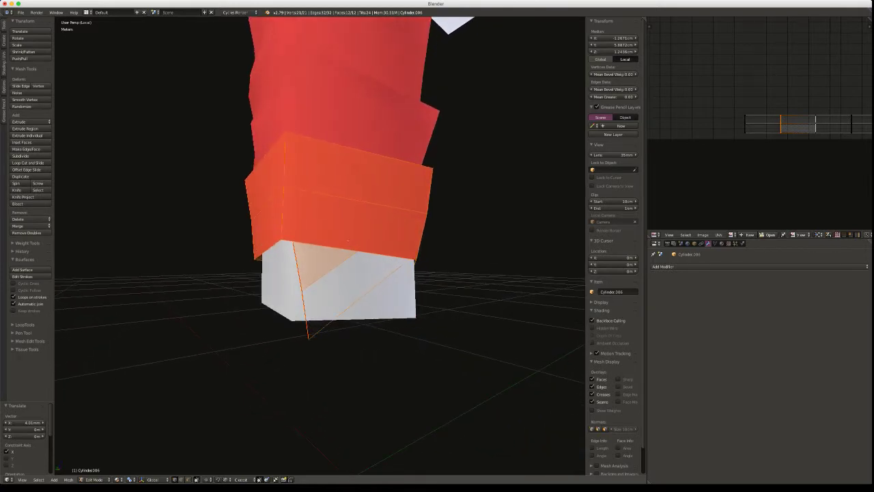
alt+right_click(304, 295)
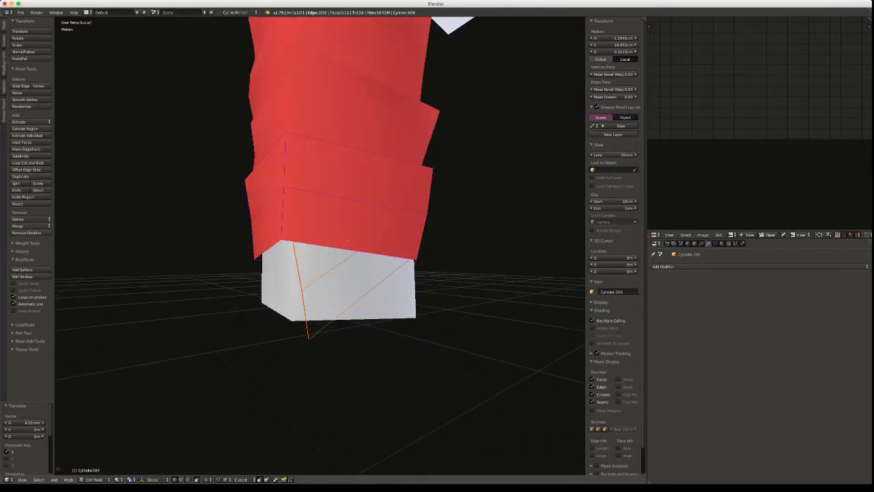
key(r)
key(x)
click(348, 240)
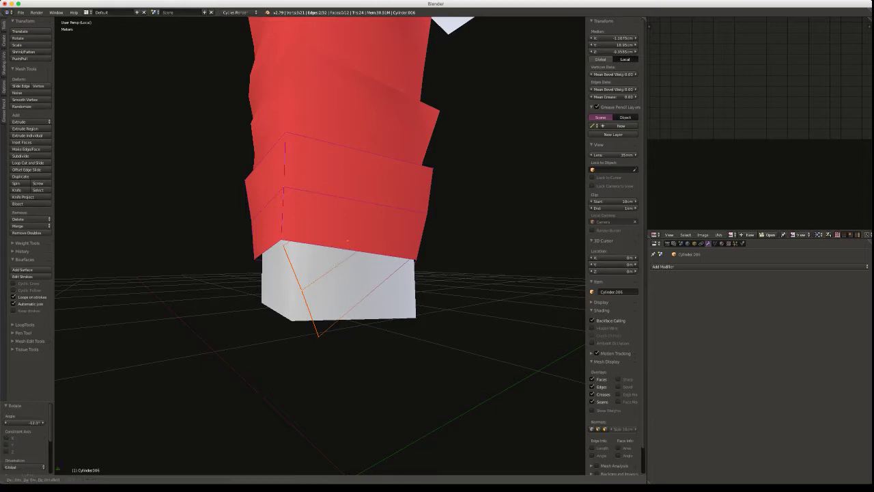
Select the linked faces of the hanging strap end, duplicate them in place and flip the copy's normals
key(ctrl+l)
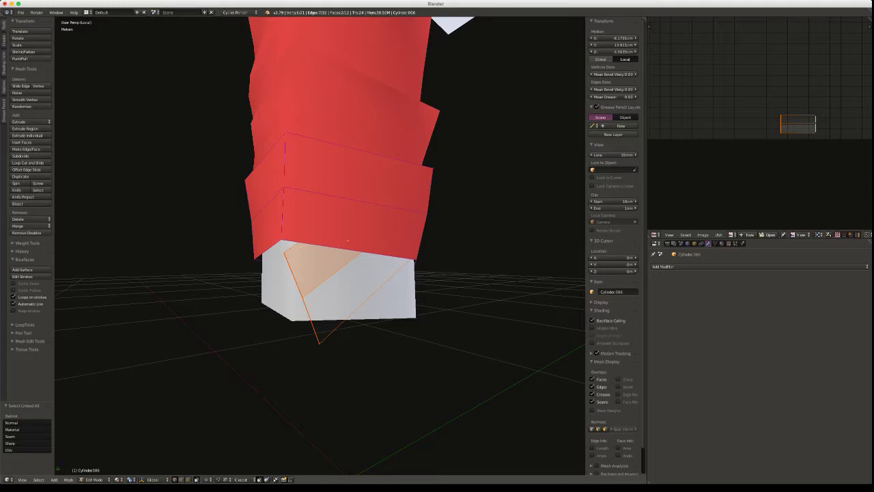
middle_drag(321, 245, 380, 150)
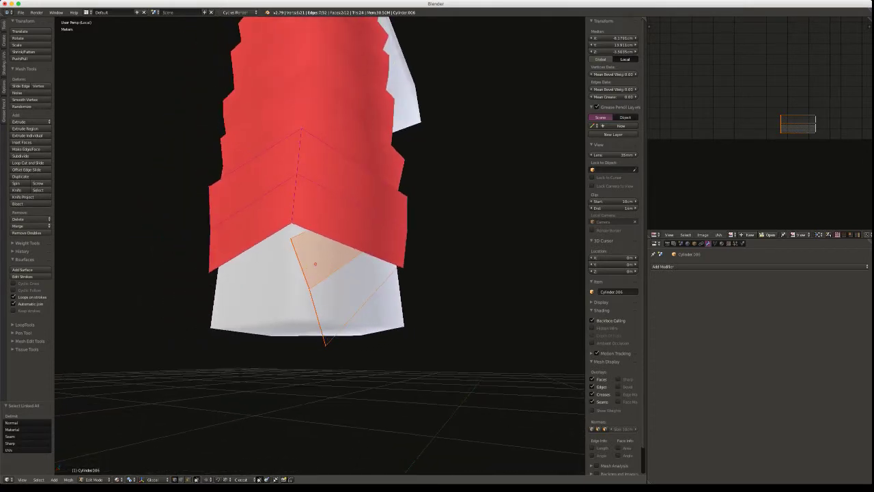
middle_drag(315, 264, 416, 266)
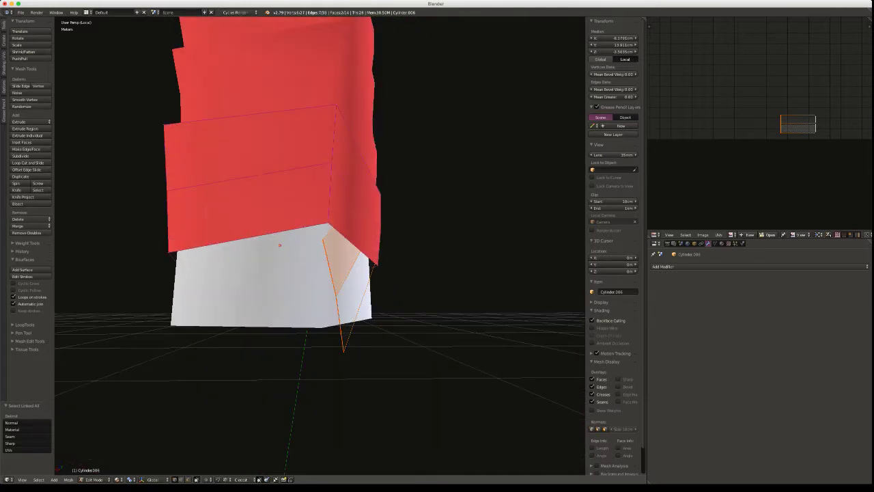
key(shift+d)
key(Escape)
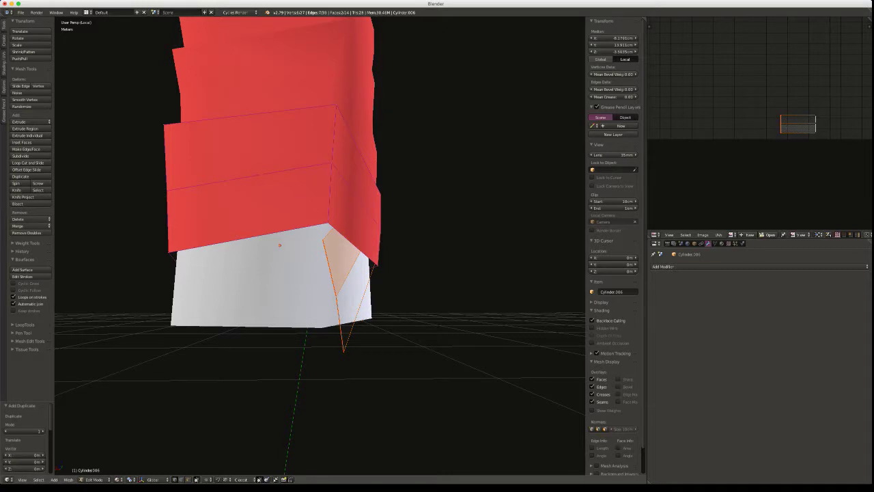
key(w)
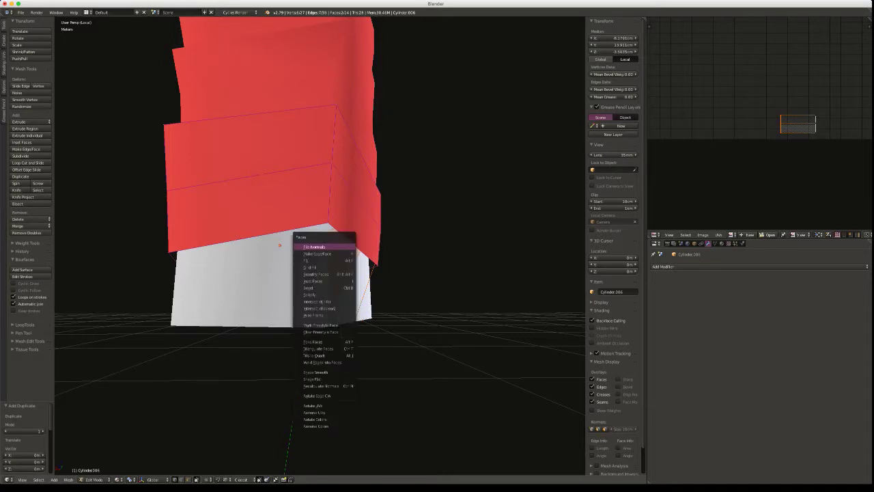
click(311, 247)
middle_drag(310, 247, 256, 224)
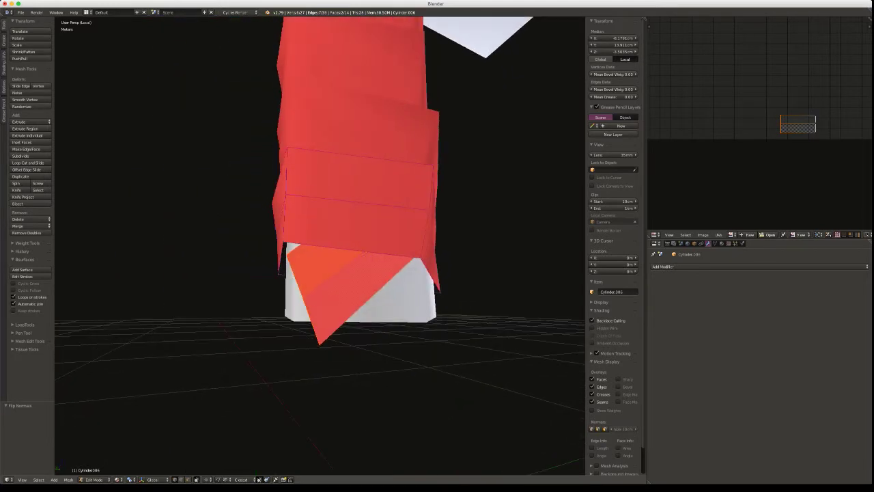
Show the wrap material's settings with the Surface and Displacement sections collapsed, and check the object's transform settings
click(722, 243)
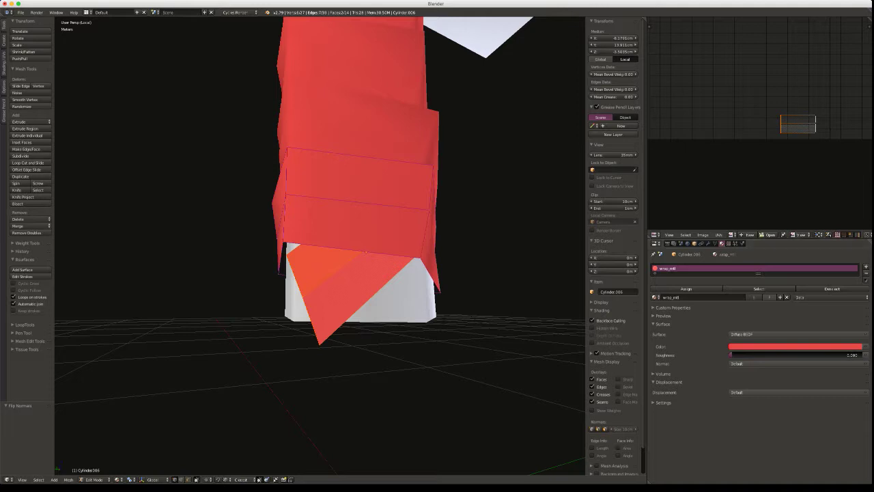
click(662, 325)
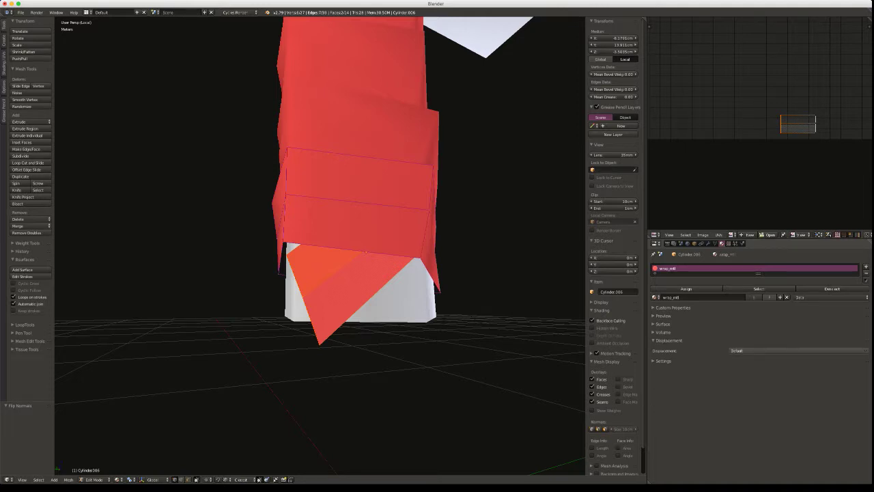
click(668, 340)
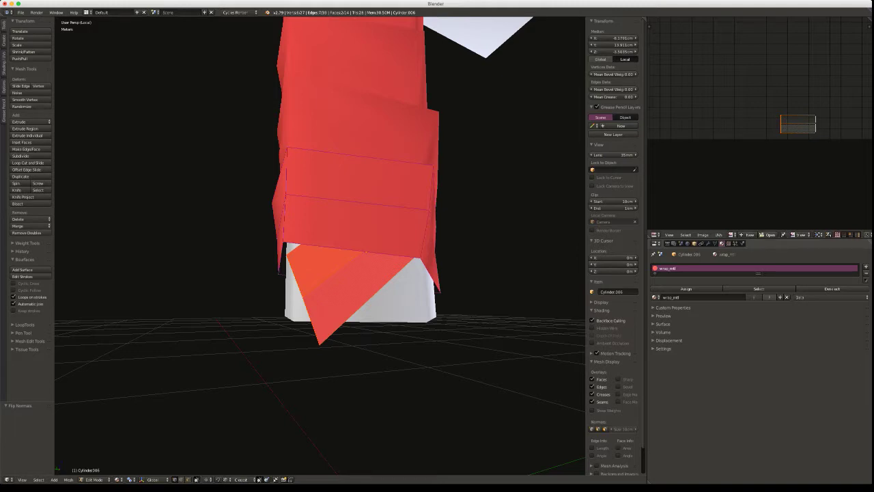
click(695, 243)
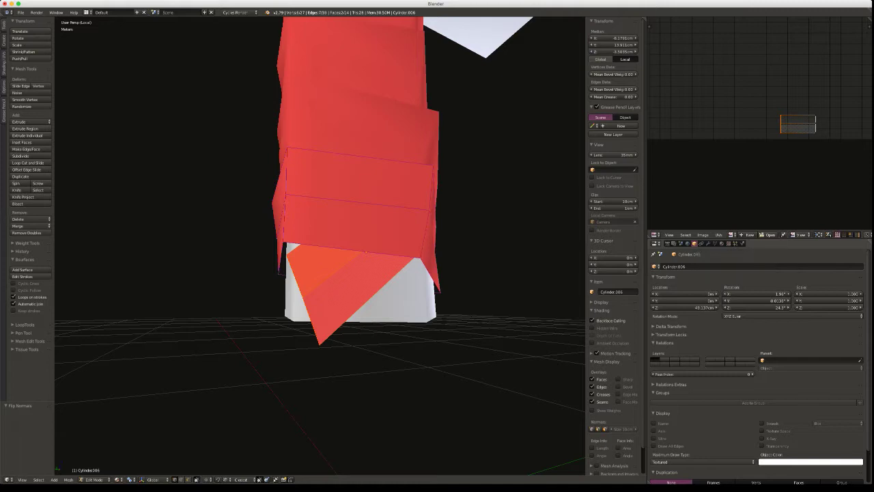
click(722, 243)
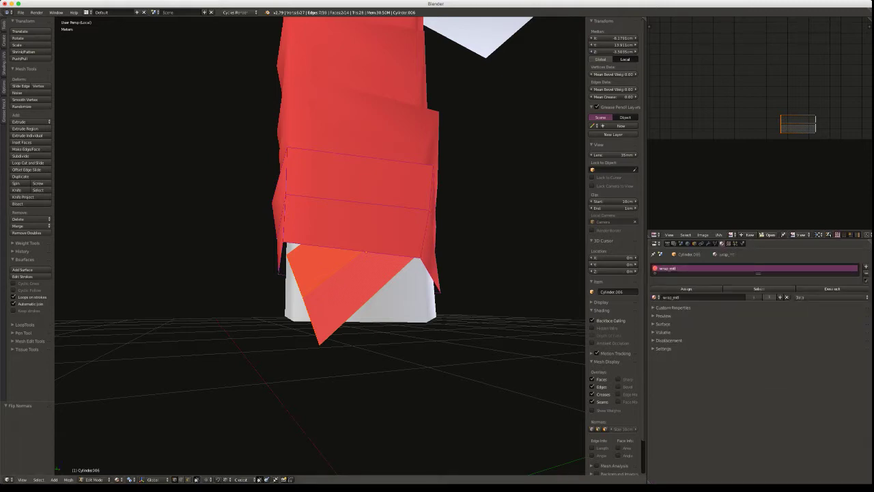
Examine the double-sided strap end and the gap beside the grip from several angles and distances
middle_drag(308, 253, 338, 277)
scroll(338, 277, down, 7)
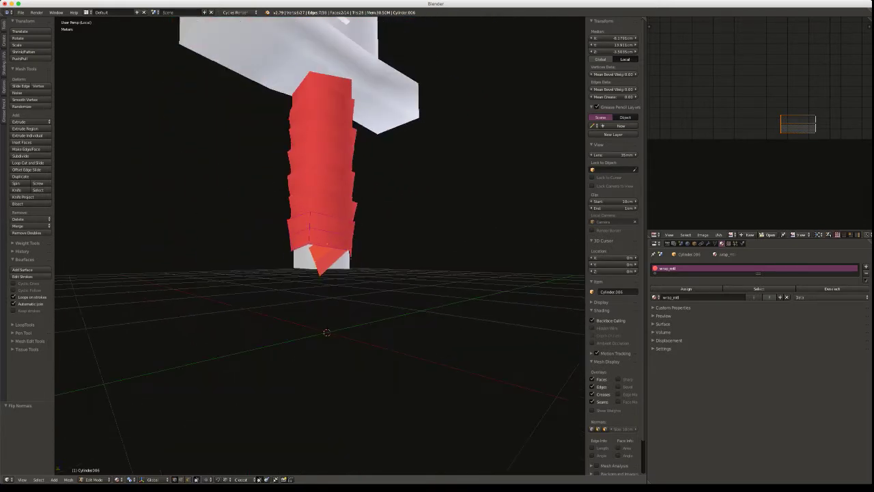
scroll(321, 246, down, 4)
scroll(321, 245, up, 7)
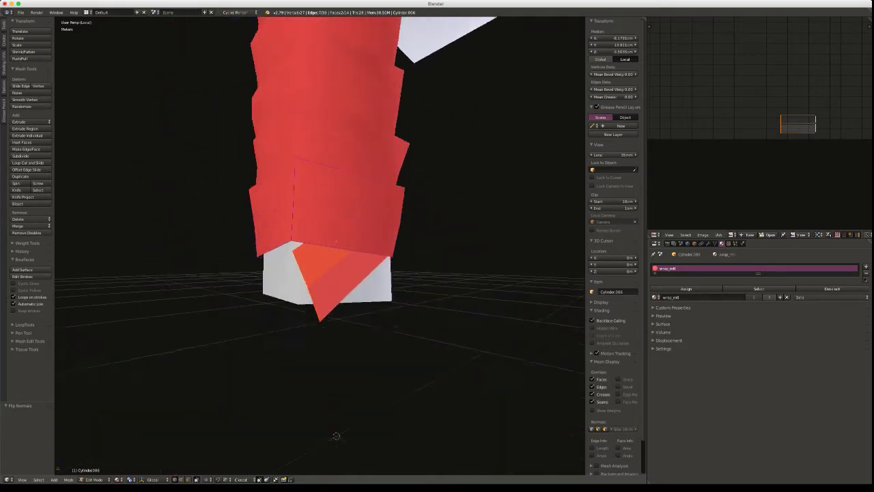
scroll(321, 246, up, 1)
middle_drag(321, 246, 401, 213)
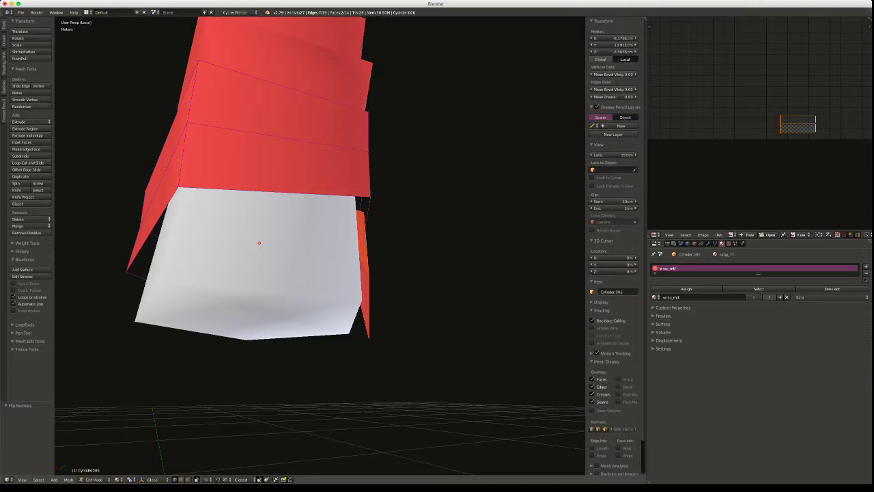
middle_drag(401, 213, 351, 217)
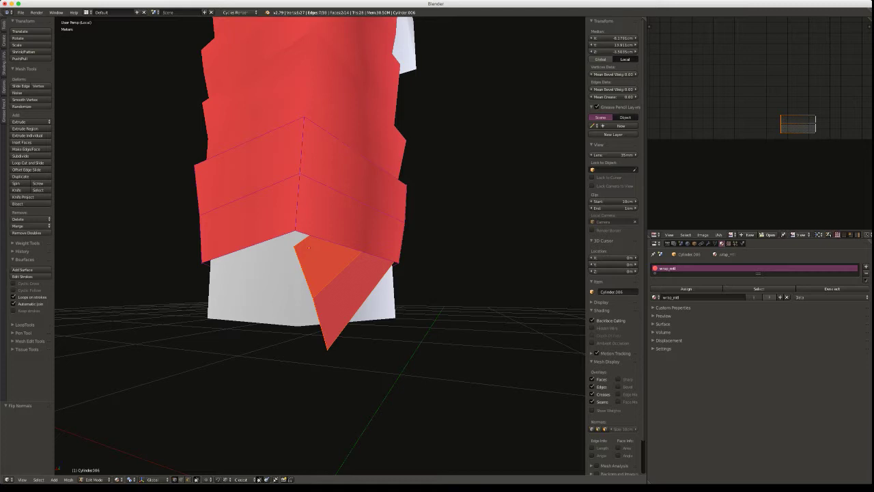
Leave mesh editing on the wrap piece with the hanging strap end and clear the object selection
key(Tab)
click(406, 158)
middle_drag(406, 158, 193, 104)
key(a)
click(255, 104)
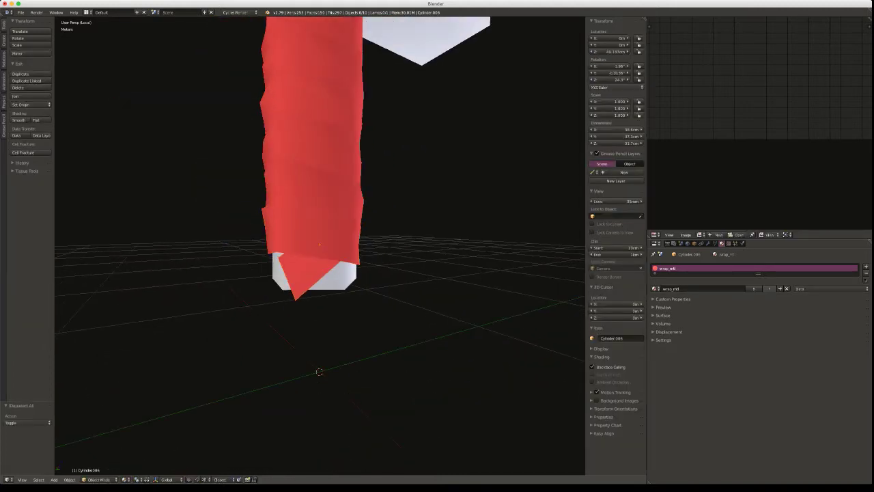
Select all the sword's objects and apply smooth shading to them
click(19, 63)
key(a)
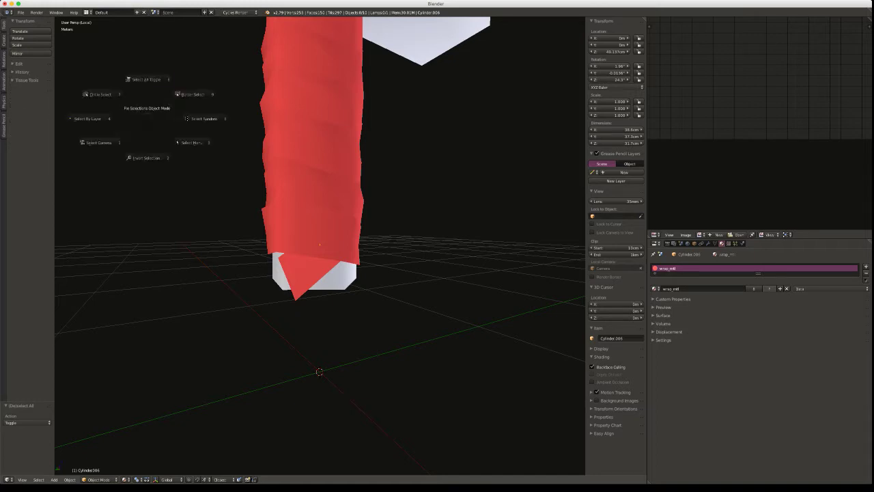
click(147, 79)
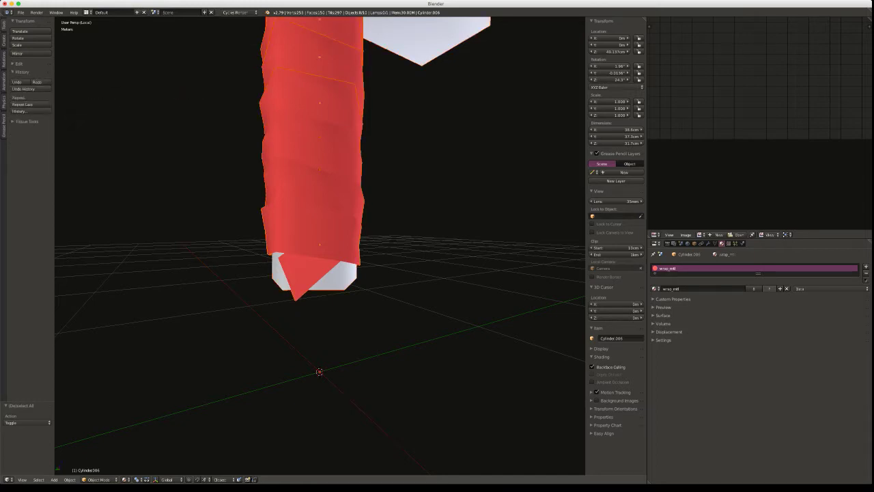
click(18, 64)
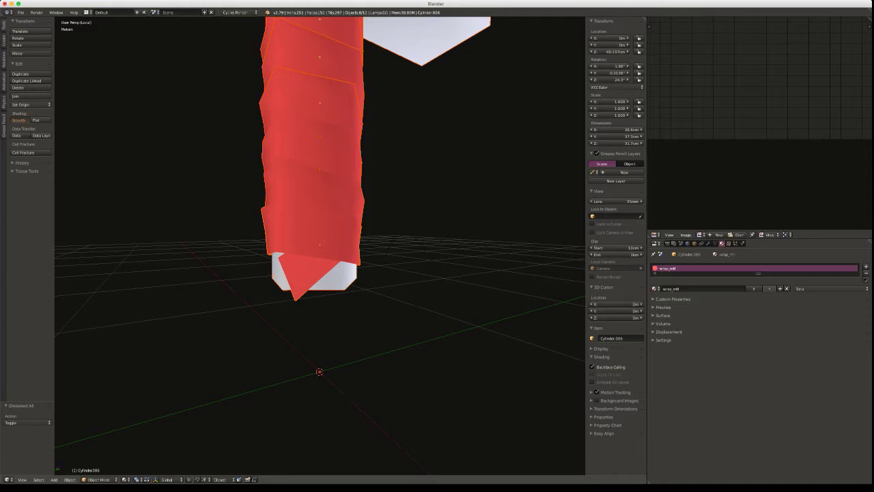
click(18, 120)
Switch the strap-end piece into mesh editing and back to object mode, and deselect all objects
key(Tab)
click(207, 75)
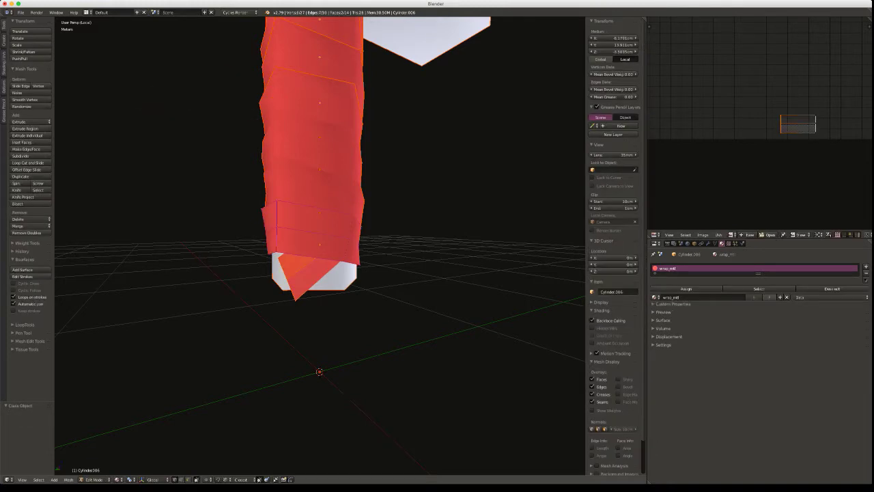
key(Tab)
click(223, 122)
key(a)
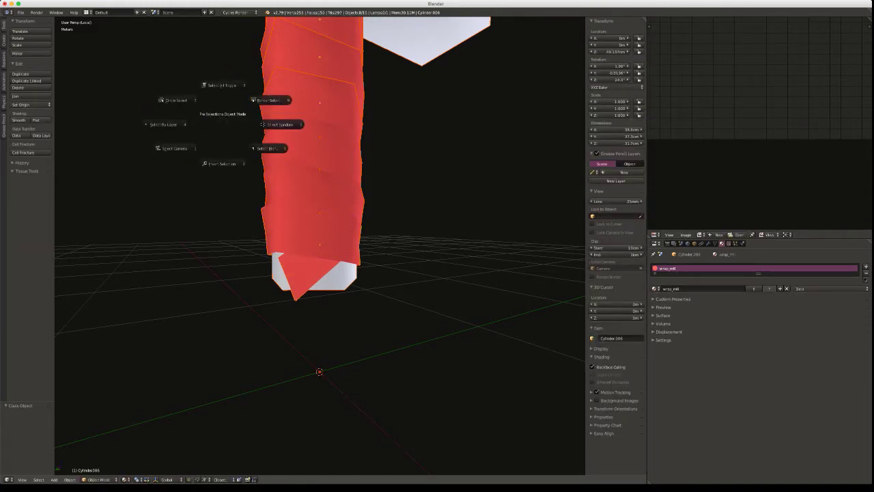
click(222, 85)
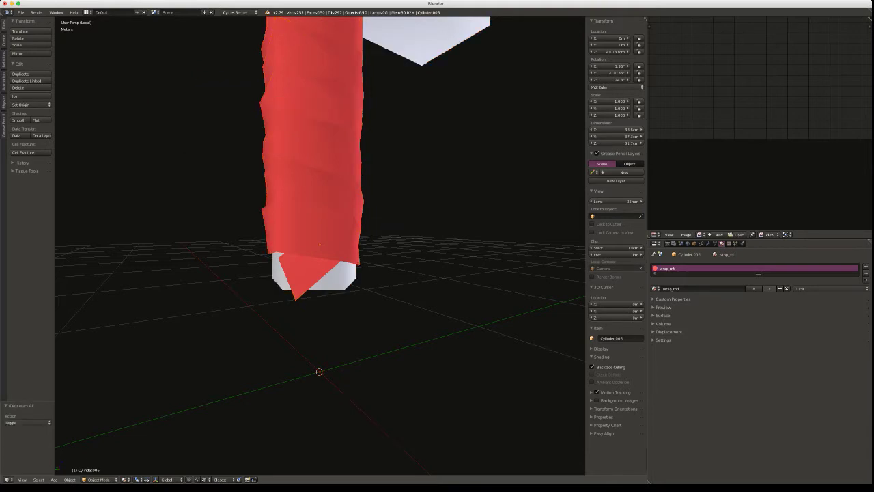
Maximize the 3D view and examine the blade, guard and wrapped grip from several angles and distances
scroll(221, 85, down, 5)
scroll(320, 245, up, 2)
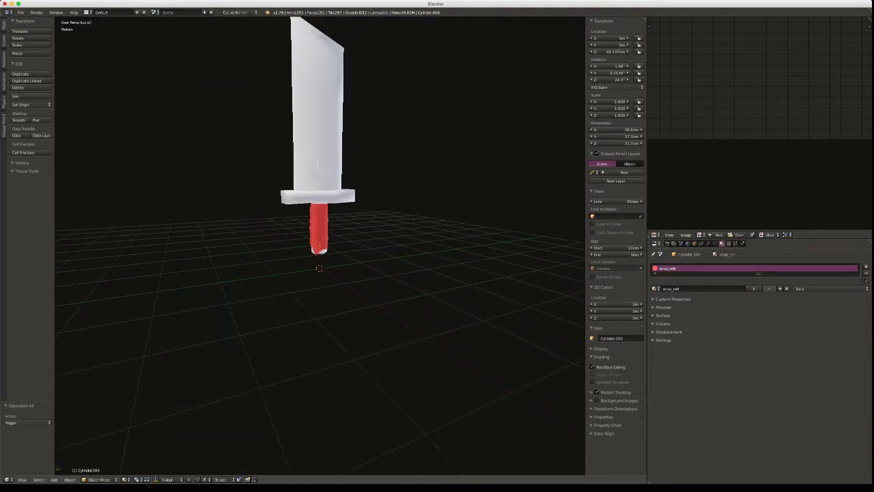
key(ctrl+space)
middle_drag(433, 246, 412, 205)
scroll(410, 226, up, 4)
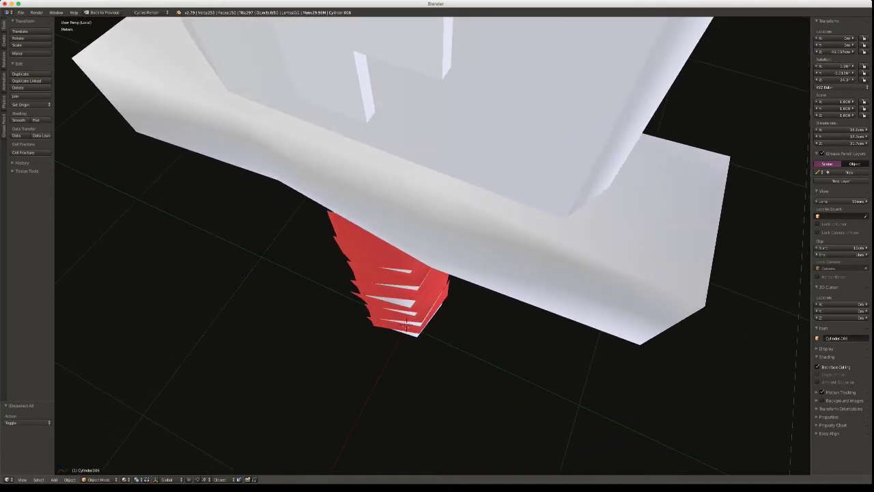
mouse_move(411, 205)
middle_down()
mouse_move(414, 218)
mouse_move(414, 191)
mouse_move(417, 213)
middle_up()
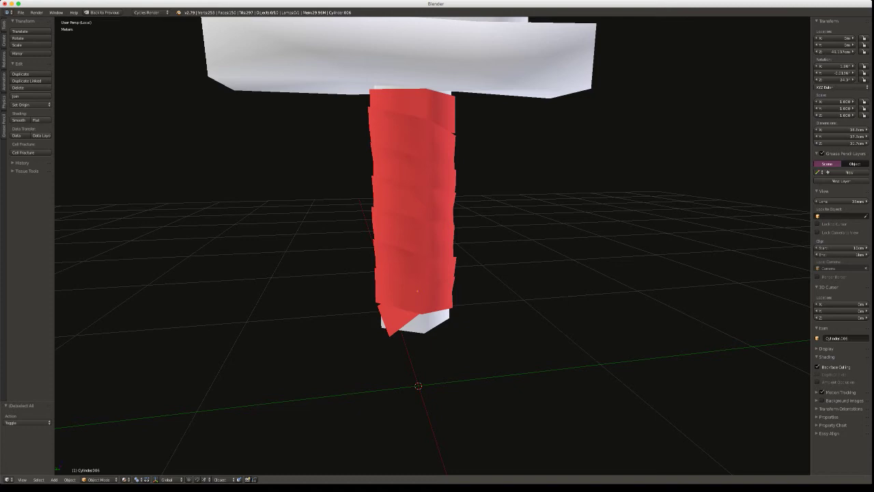
scroll(430, 246, down, 5)
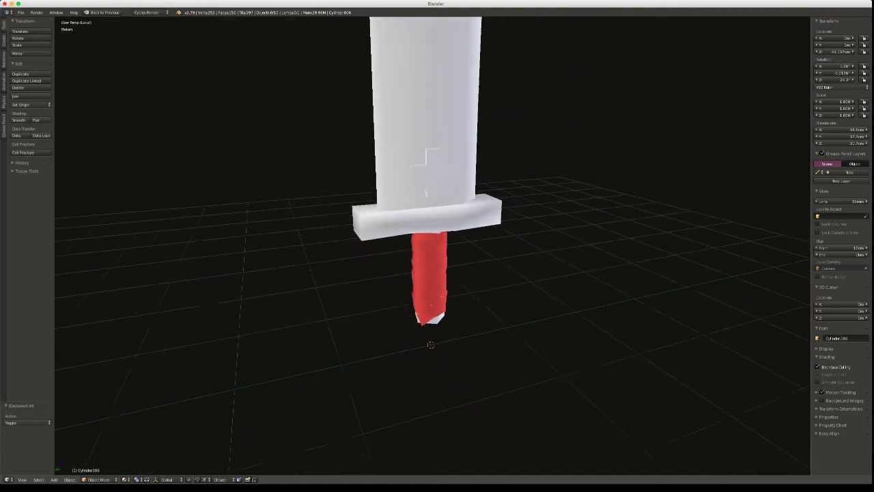
scroll(430, 246, down, 8)
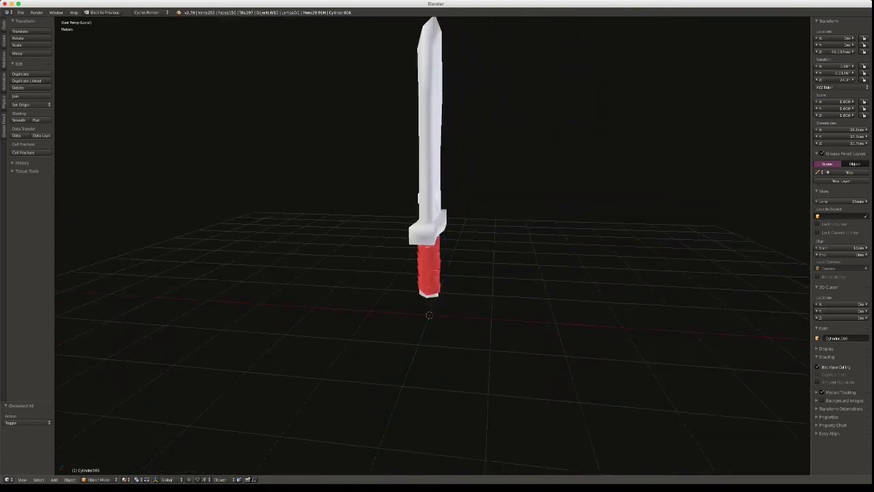
middle_drag(437, 273, 402, 220)
scroll(437, 273, down, 3)
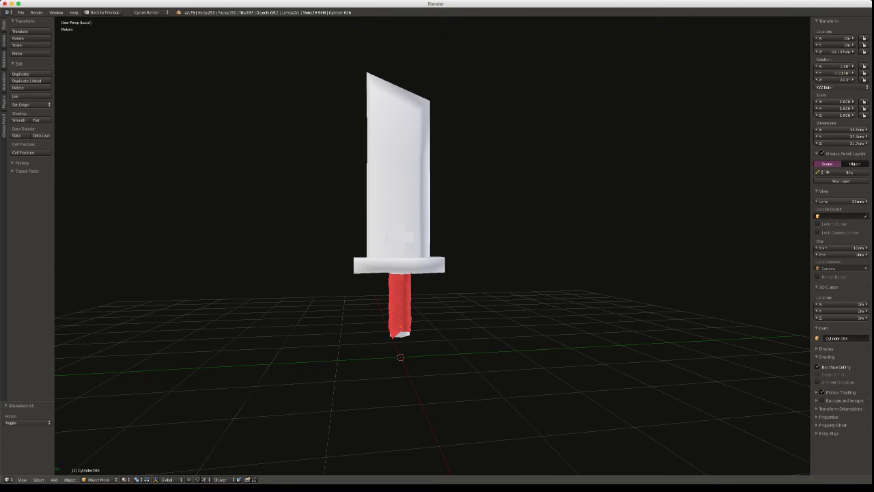
Save the scene as b-star.blend in the sword's own subfolder of the daily models folder
key(ctrl+s)
click(372, 202)
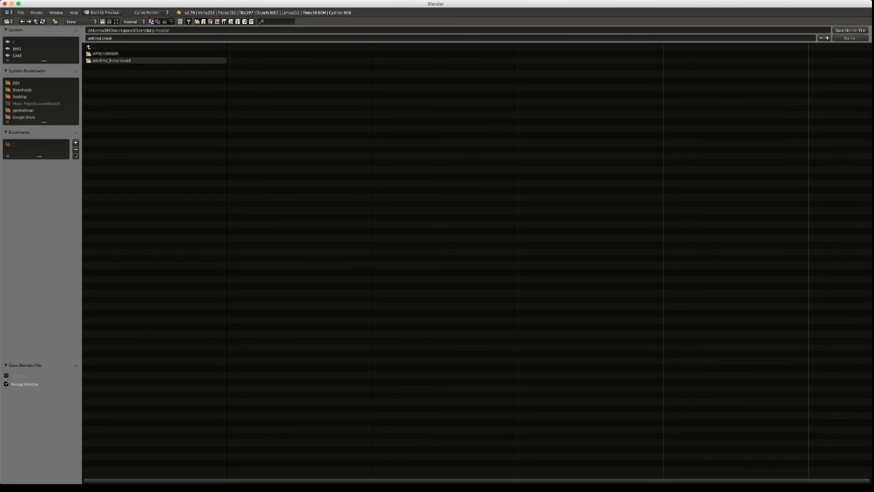
click(111, 60)
click(97, 39)
double_click(97, 39)
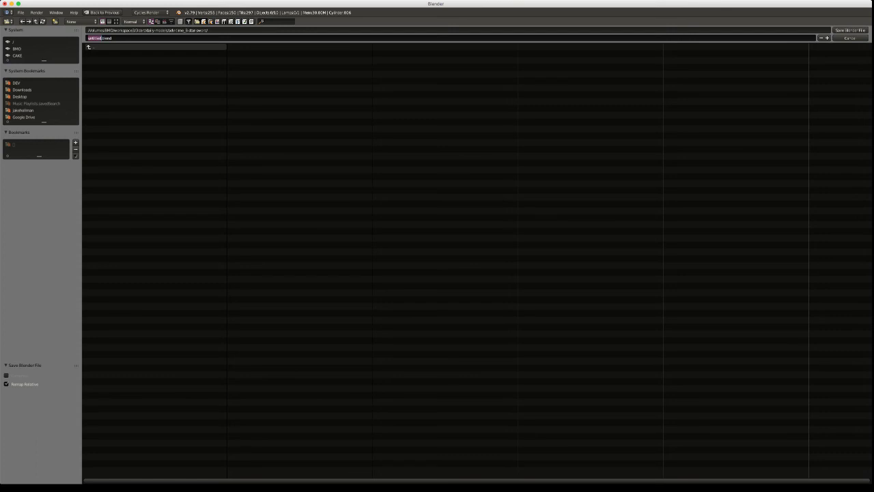
text(b-star)
key(Return)
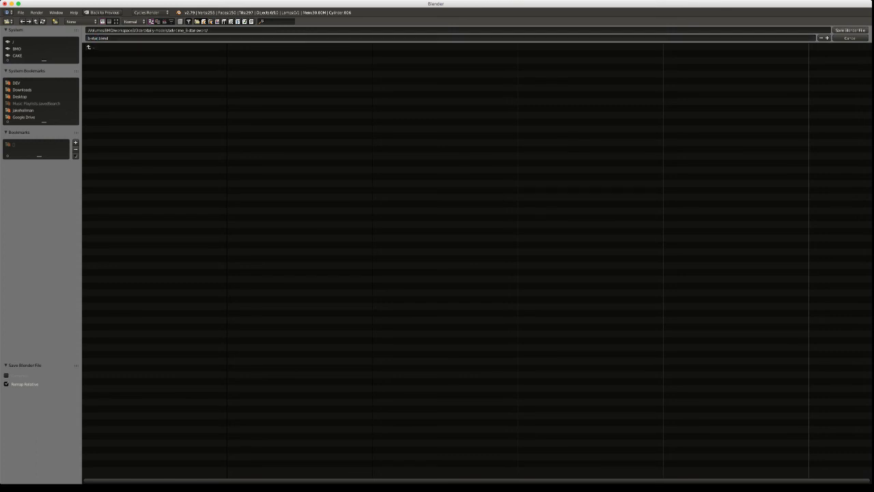
click(850, 30)
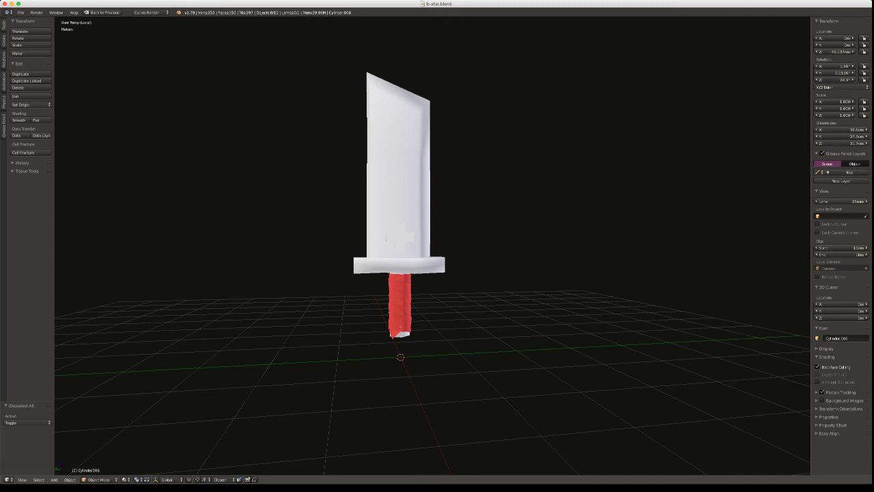